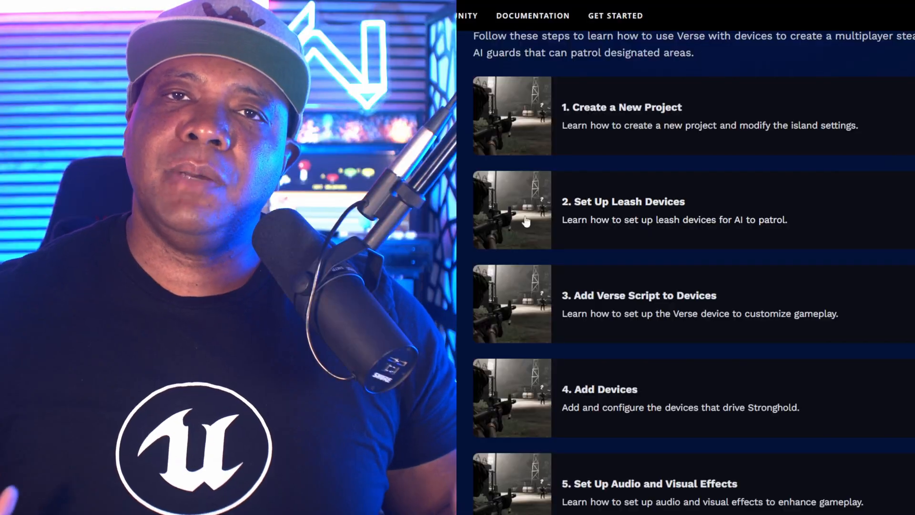
Open the Create a New Project tutorial, then create a project named StrongholdTutorial from the Blank island template.
click(611, 108)
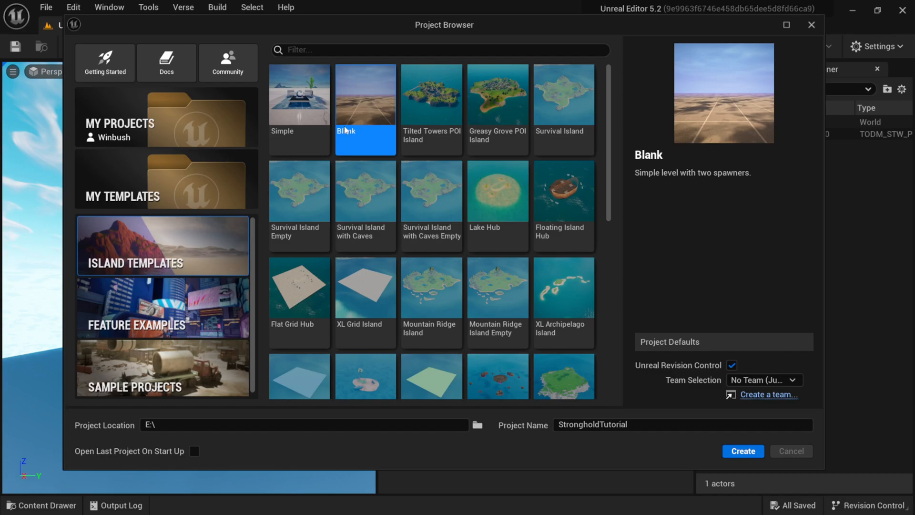
click(742, 451)
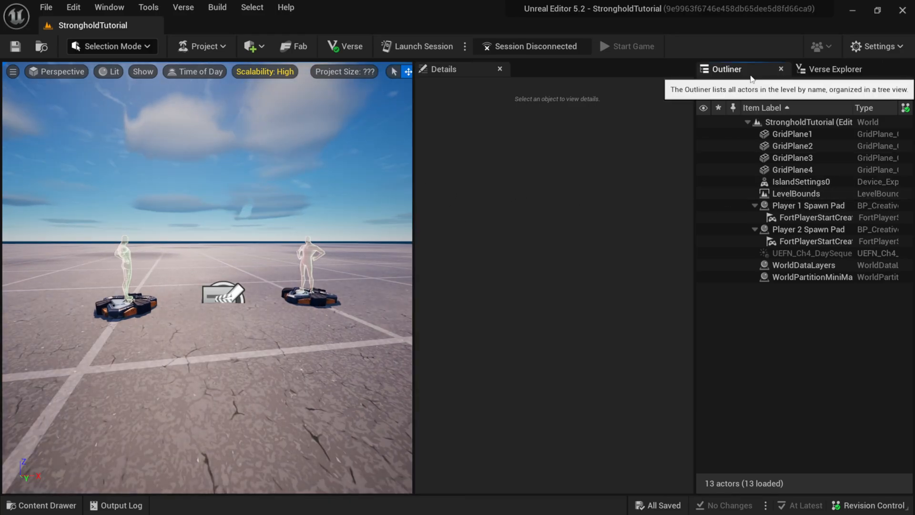
Select IslandSettings0 and set its Voice Chat to Team and Max Players to 4.
click(808, 181)
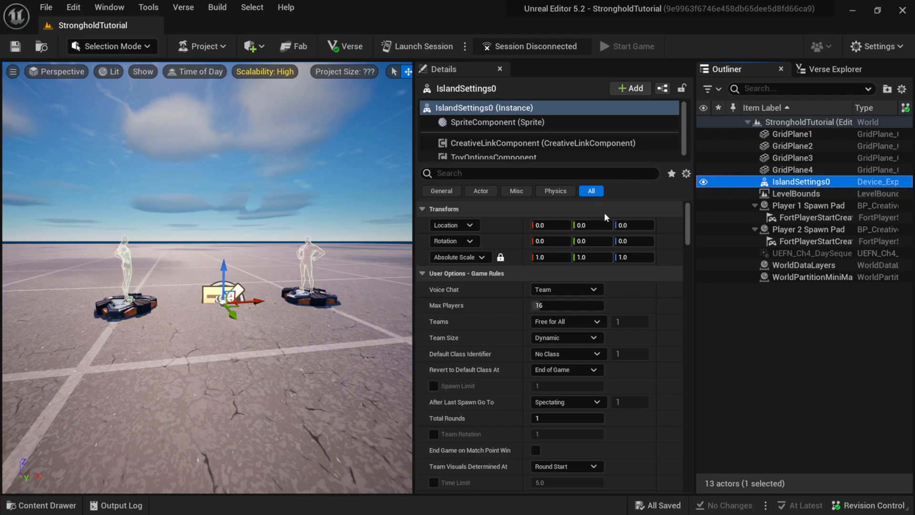
click(590, 290)
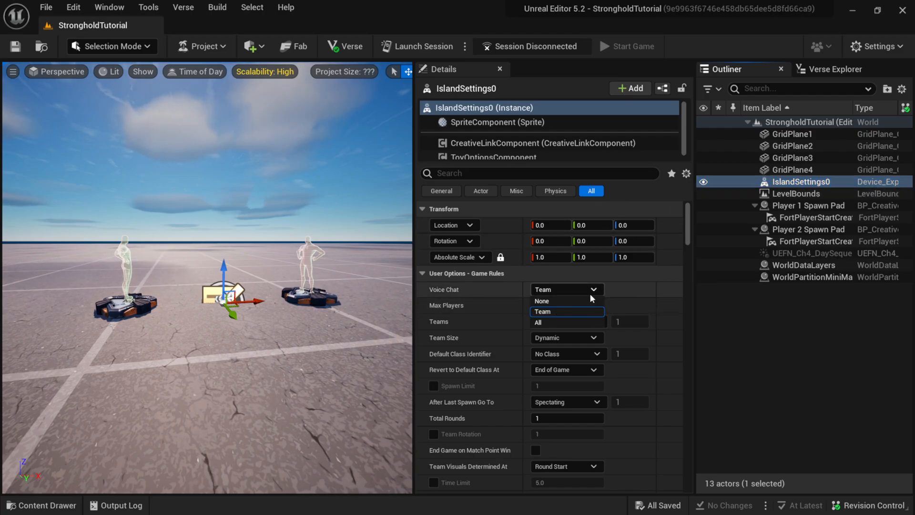
click(567, 311)
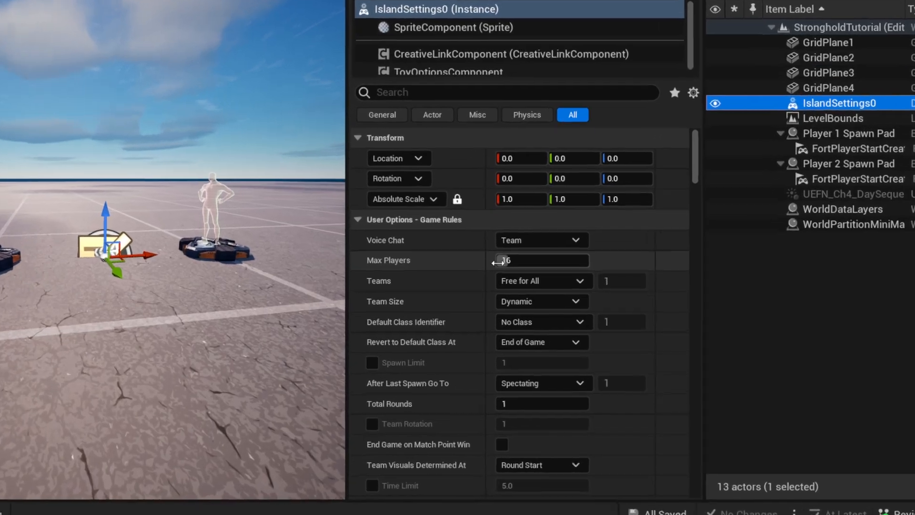
click(498, 261)
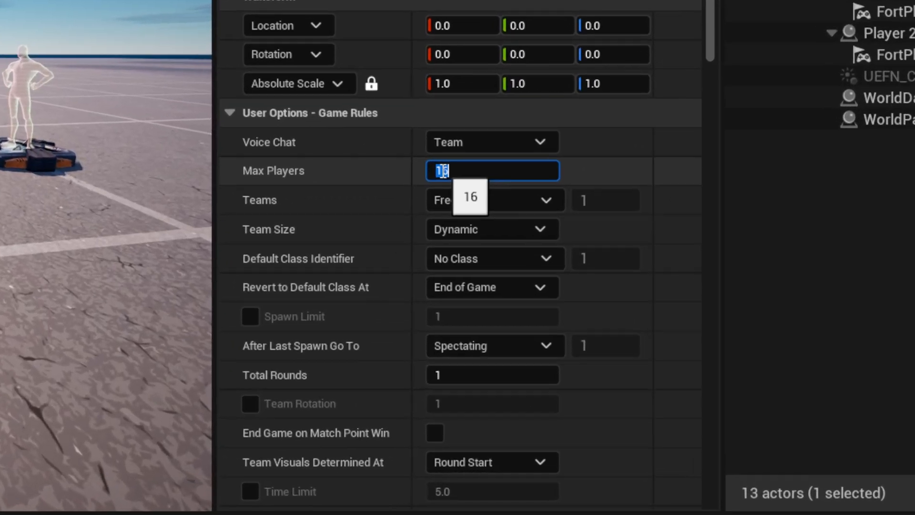
text(4)
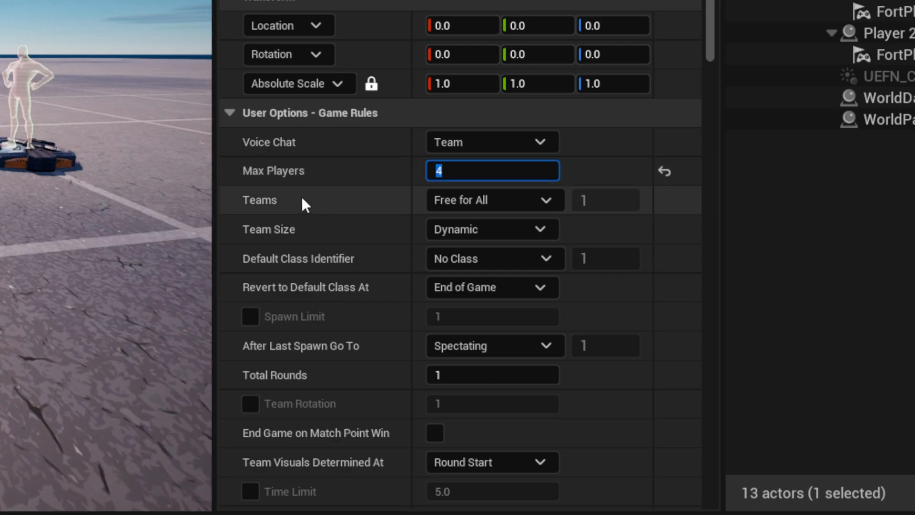
Set Teams to Cooperative and Team Size to 4 in the island's game rules.
click(479, 201)
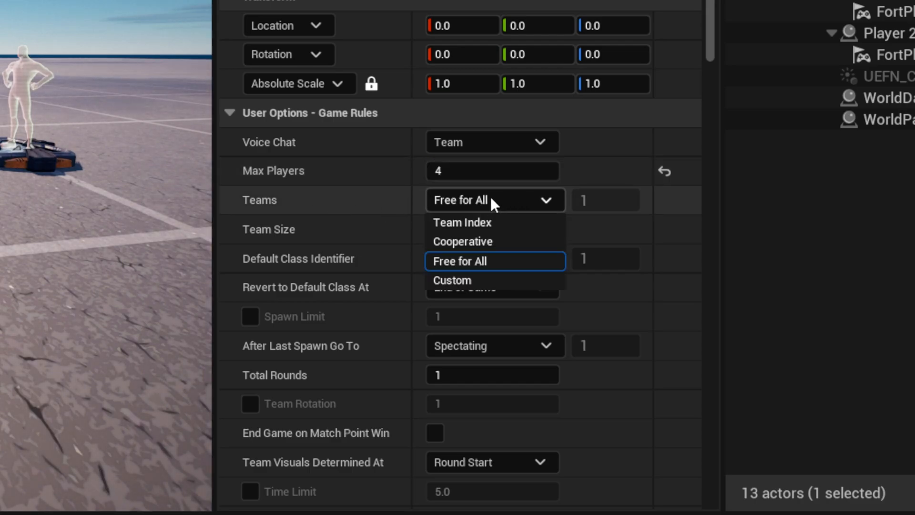
click(453, 241)
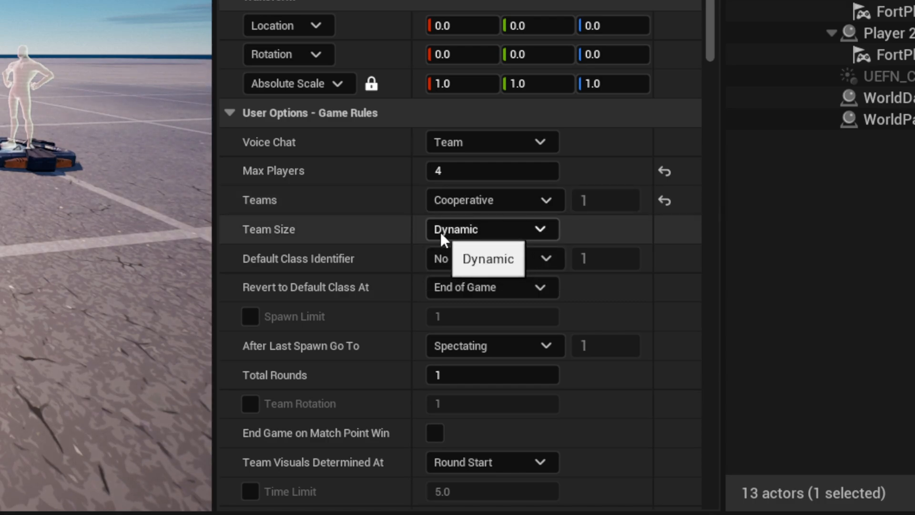
click(447, 230)
click(458, 307)
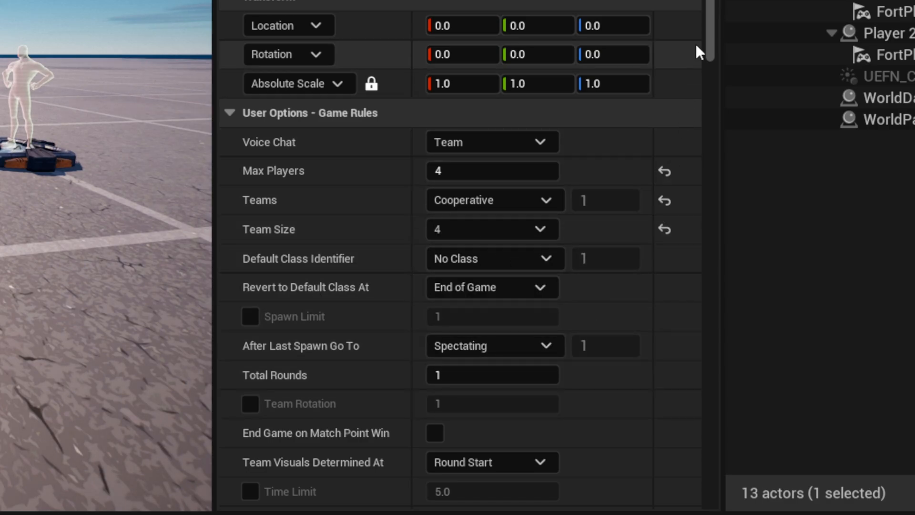
Set Spawn Pad Selection to Near Teammates in the island's game rules.
drag(714, 37, 714, 76)
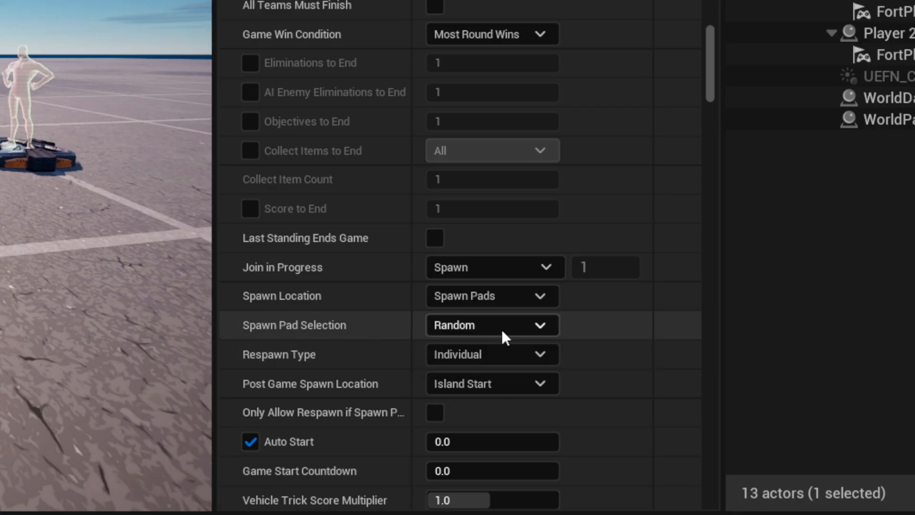
click(534, 332)
click(474, 368)
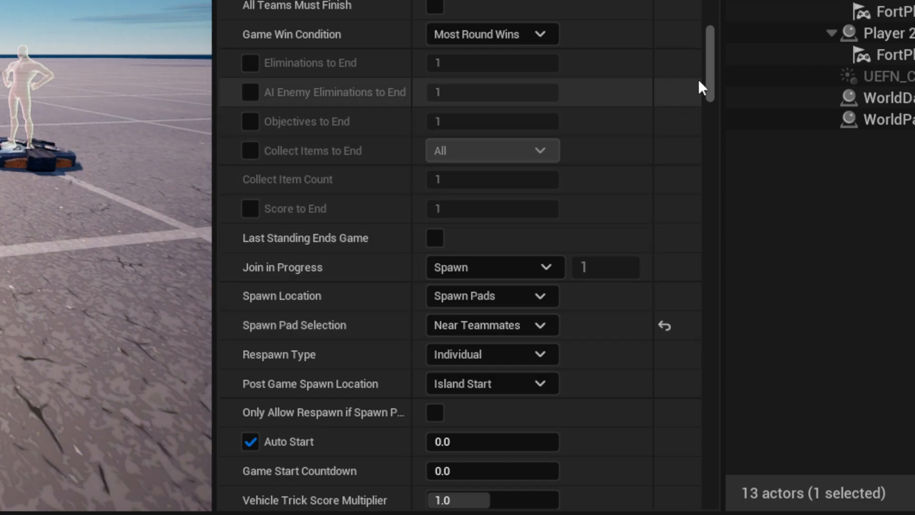
Turn off Auto Start and set Game Start Countdown to 3.0 in the island's game rules.
scroll(705, 84, down, 5)
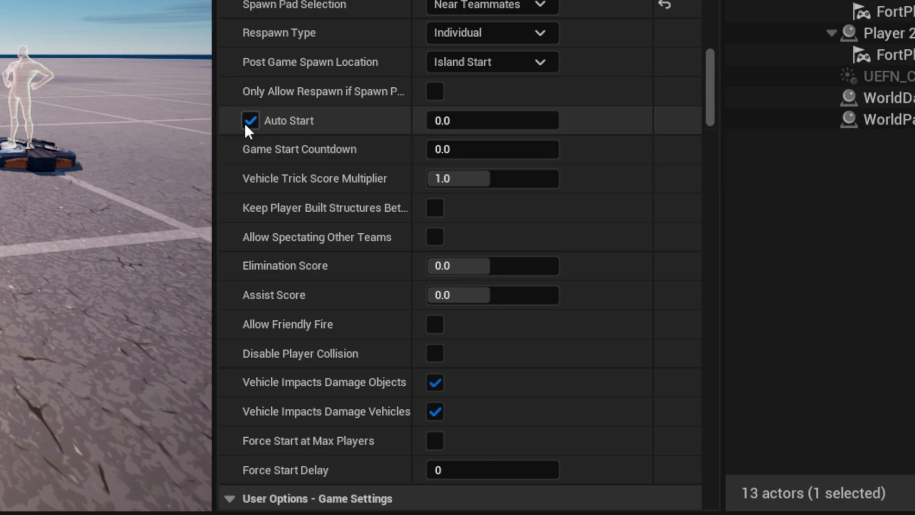
click(248, 123)
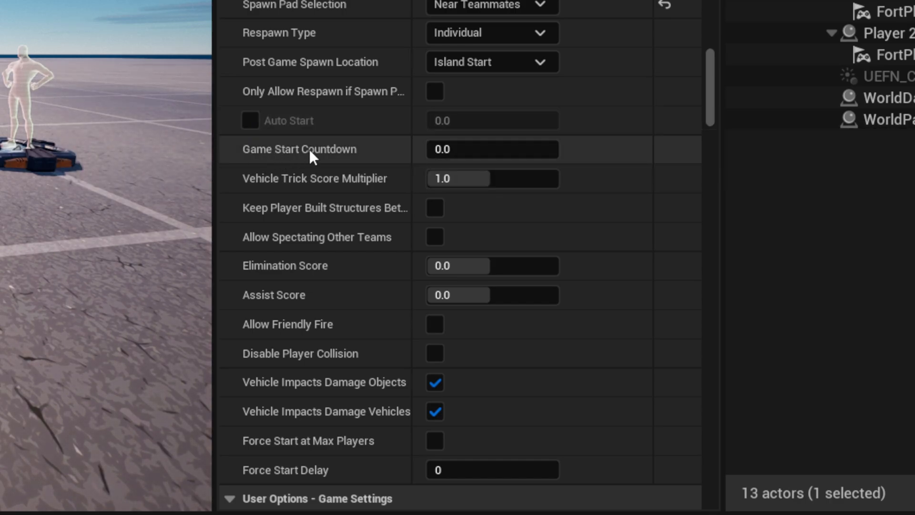
click(441, 149)
text(3)
key(Return)
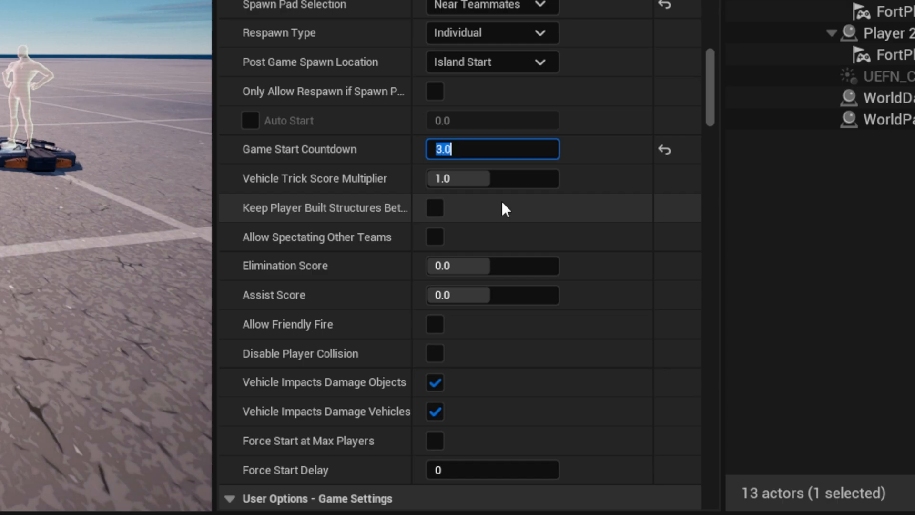
mouse_move(302, 127)
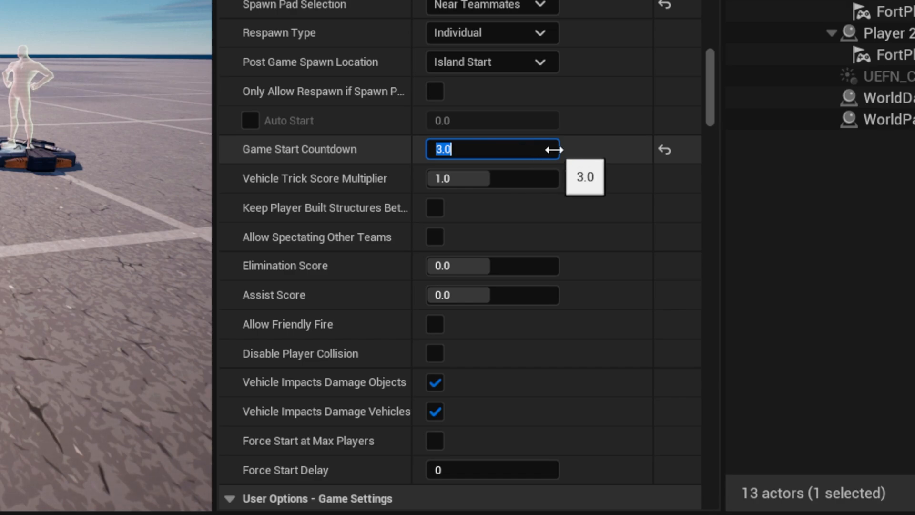
click(391, 145)
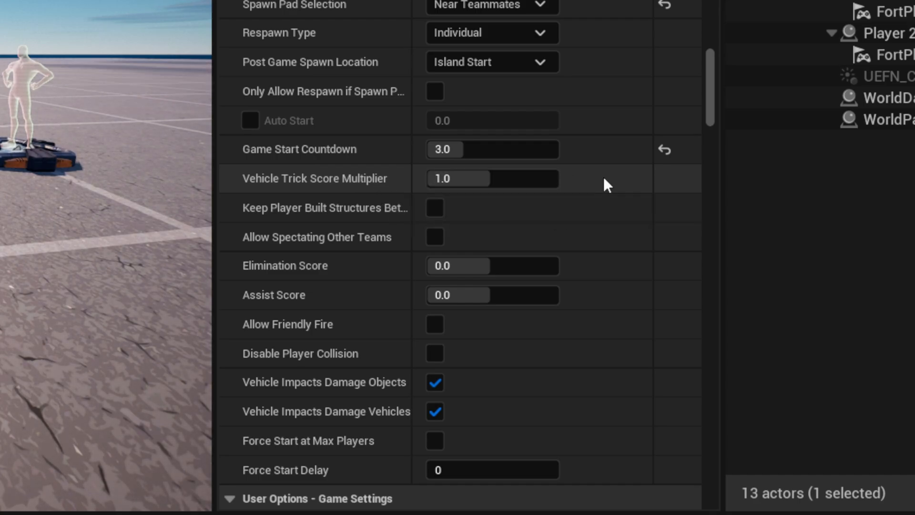
Set Harvest Style to Creative and Allow Building to None in the island's game settings.
drag(709, 69, 714, 77)
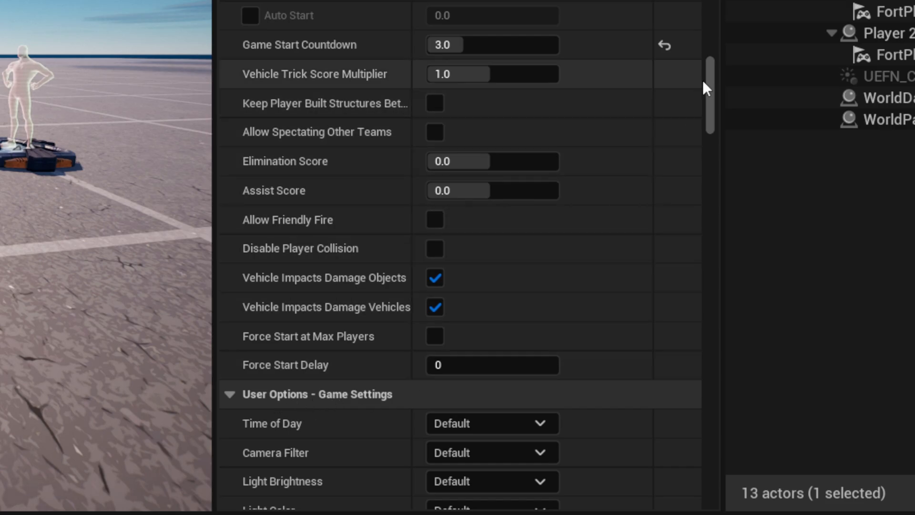
drag(708, 81, 712, 87)
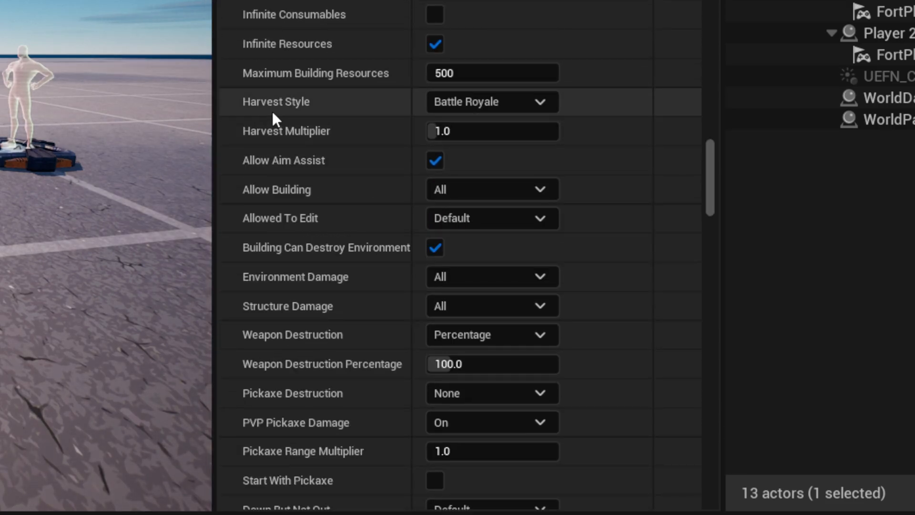
click(530, 102)
click(477, 122)
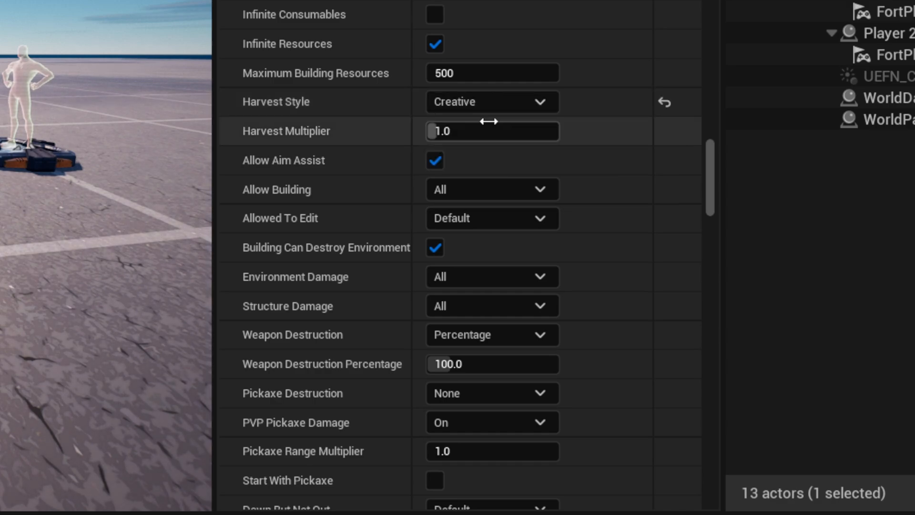
click(479, 190)
click(482, 211)
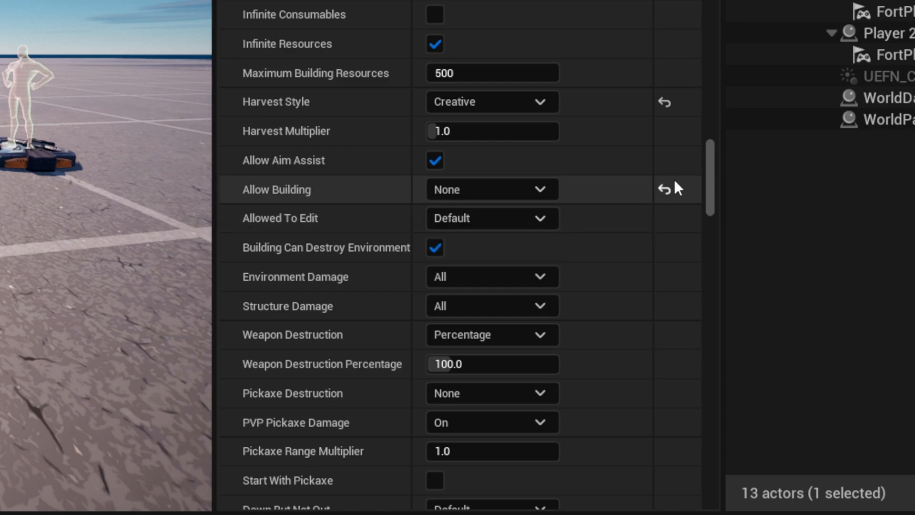
Turn off Building Can Destroy Environment in the island's game settings.
scroll(715, 163, down, 3)
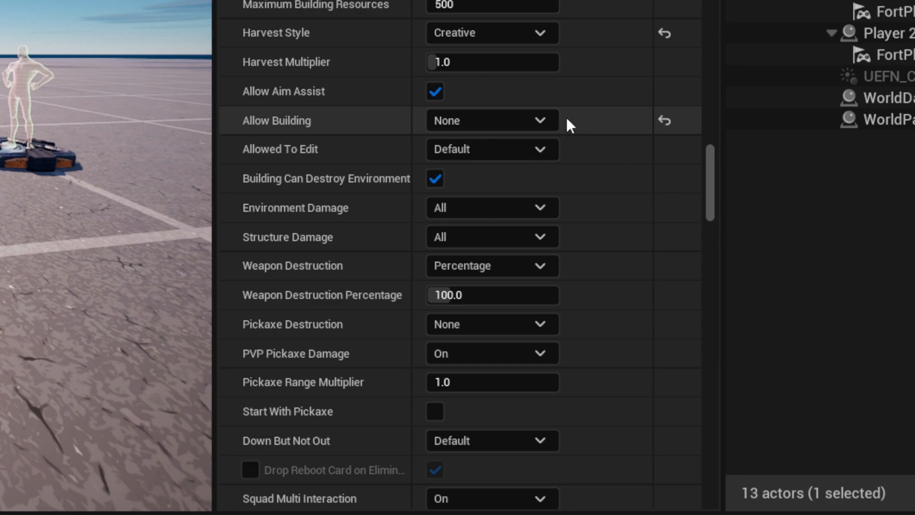
mouse_move(244, 179)
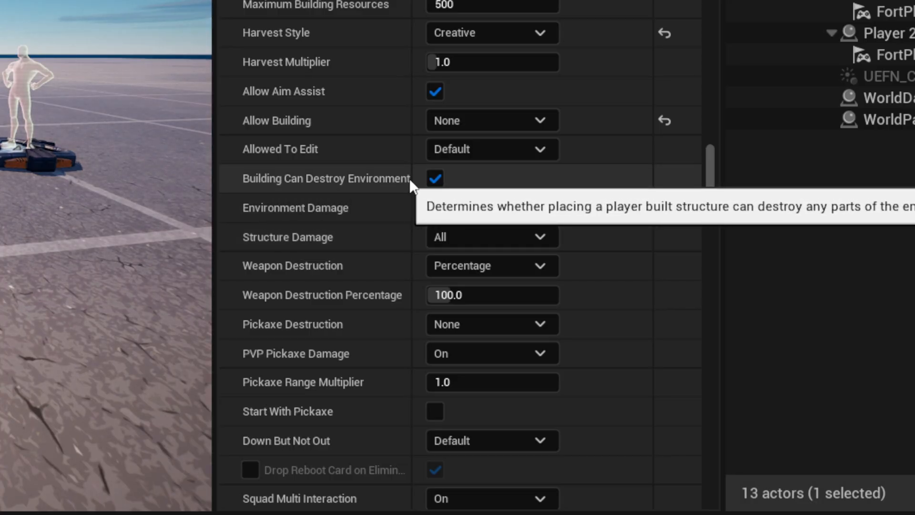
click(433, 178)
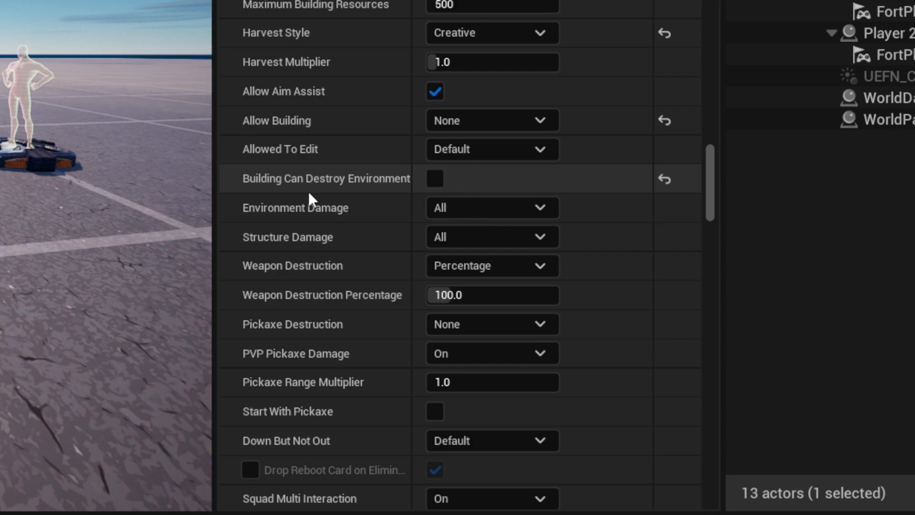
Set Environment Damage to Off and Structure Damage to None in the island's game settings.
click(491, 210)
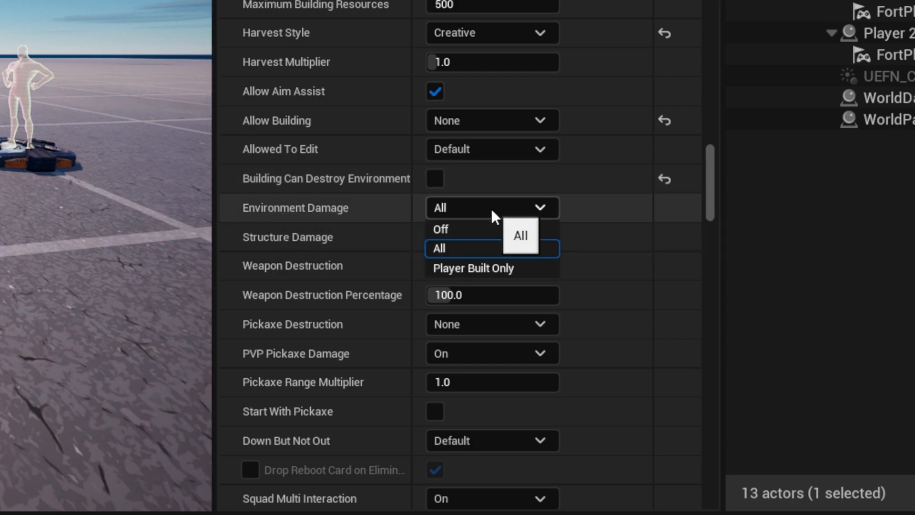
click(459, 229)
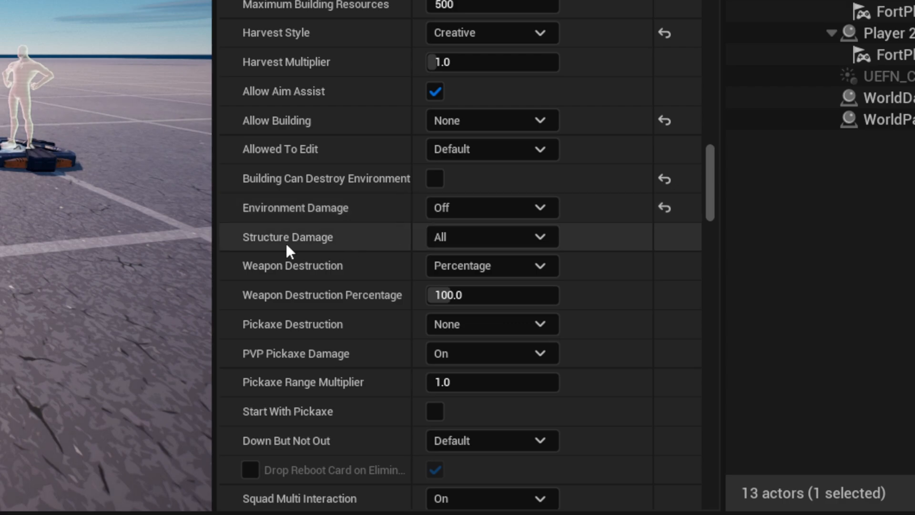
click(485, 241)
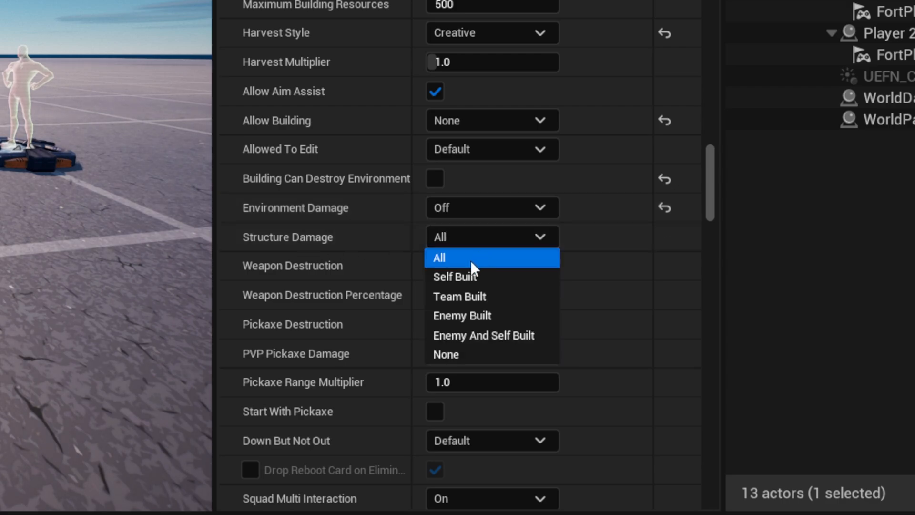
click(464, 355)
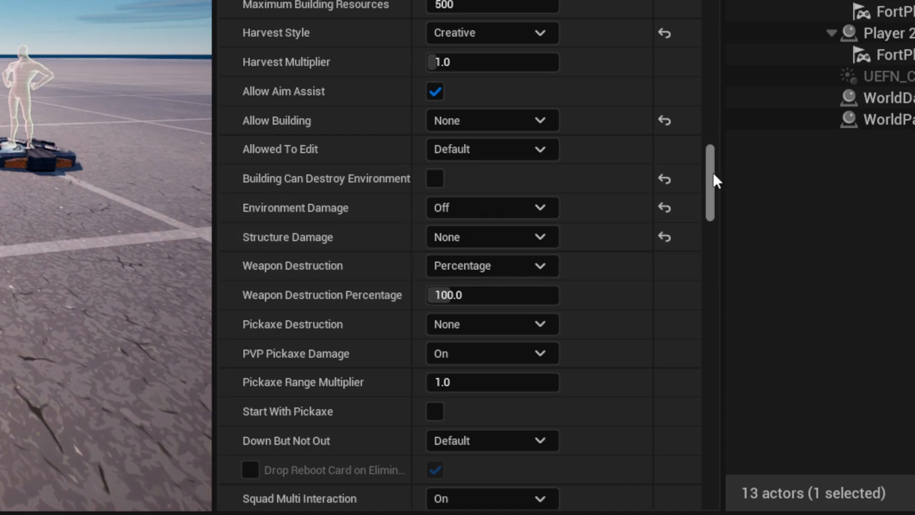
Set the players' Respawn Time to 5.0 in the island settings.
drag(716, 175, 714, 207)
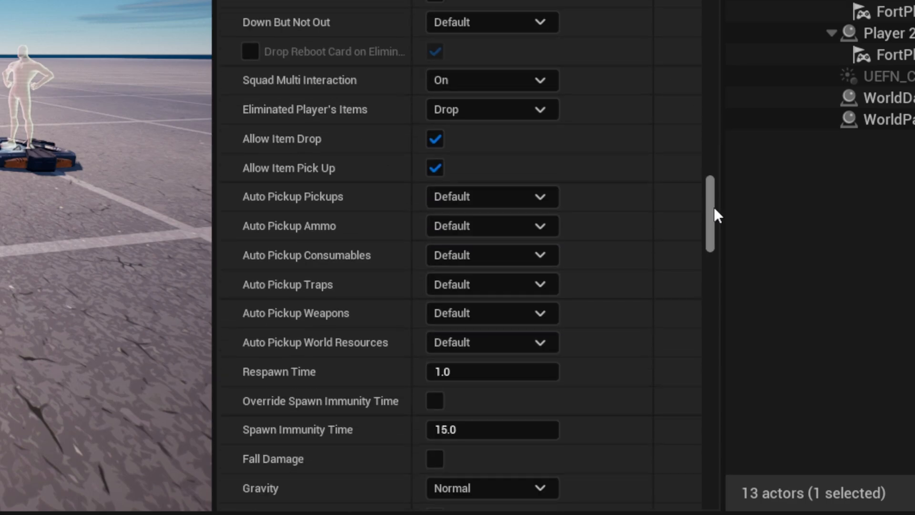
click(476, 373)
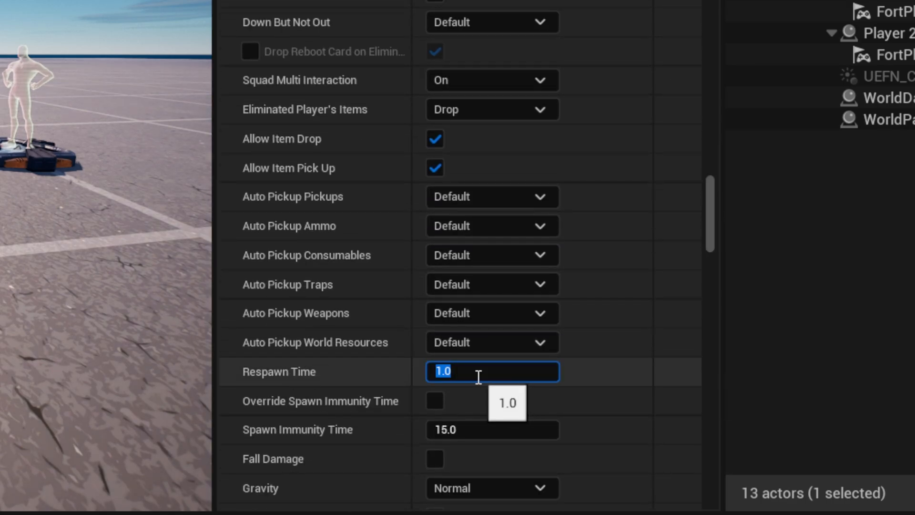
click(593, 369)
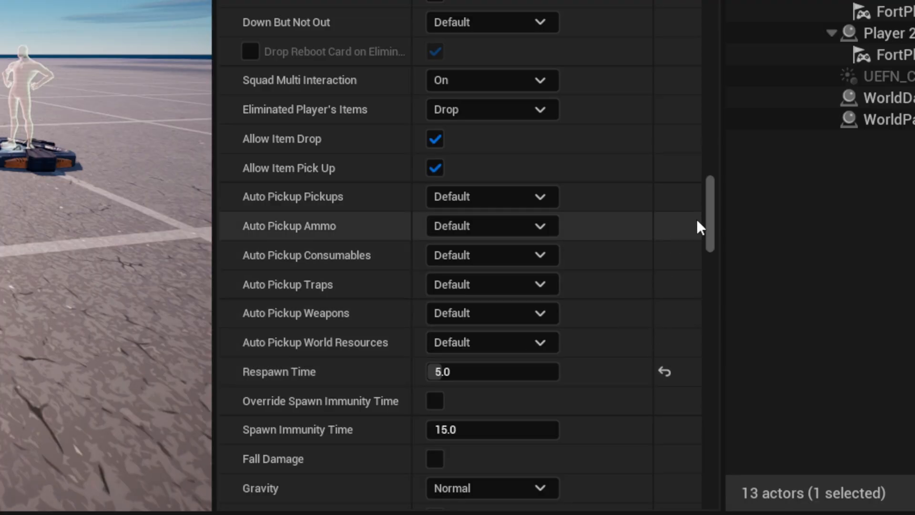
Enable Jump Fatigue and Glider Redeploy for players in the island settings.
drag(708, 219, 710, 234)
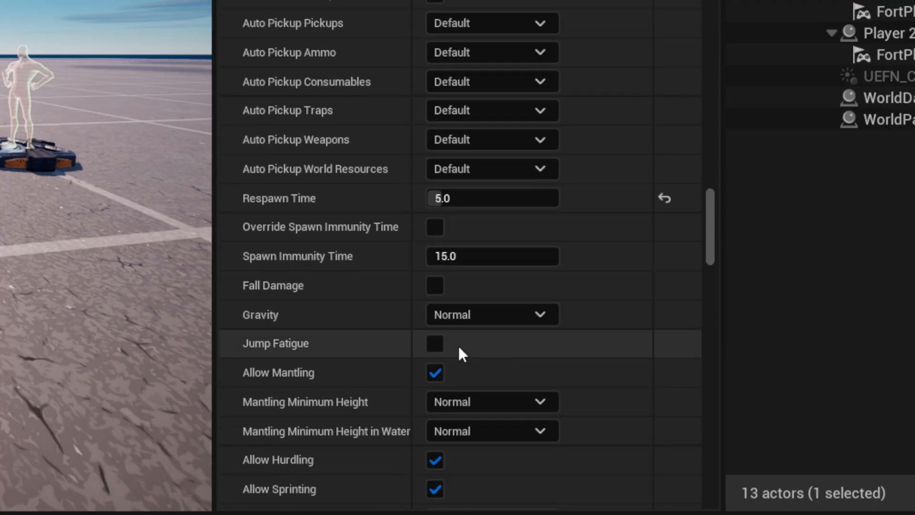
click(432, 342)
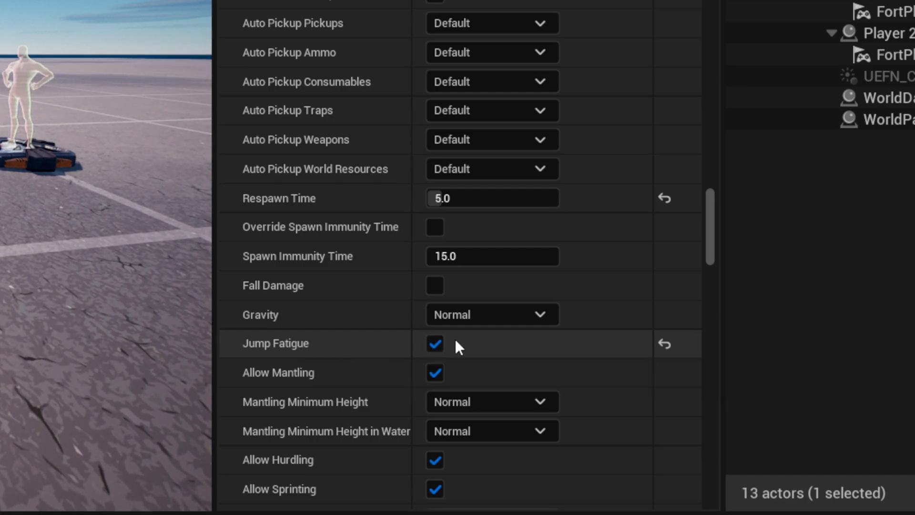
drag(709, 228, 710, 256)
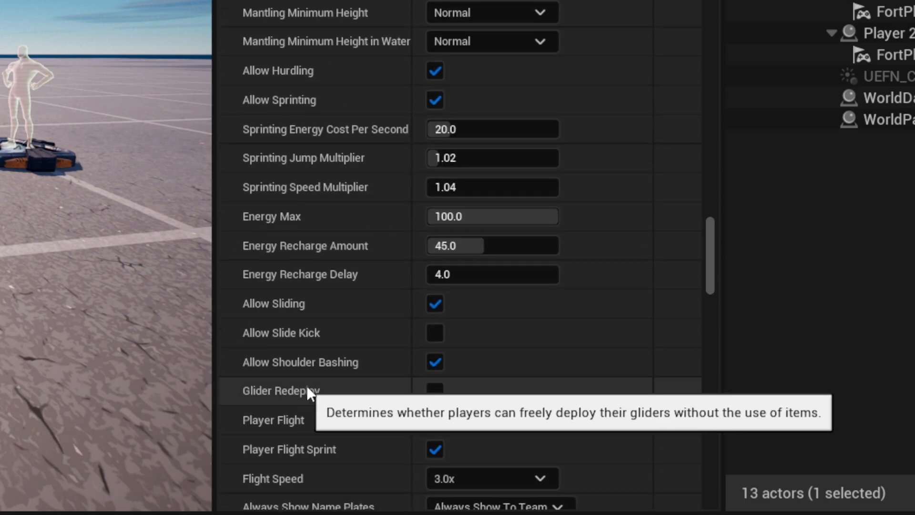
click(433, 392)
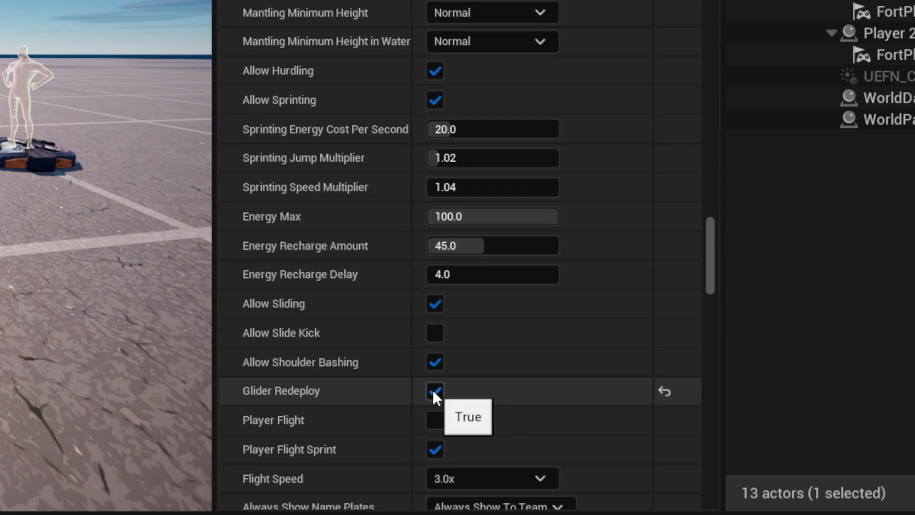
Set the players' Flight Speed to 1.0x in the island settings.
scroll(554, 394, down, 1)
click(516, 440)
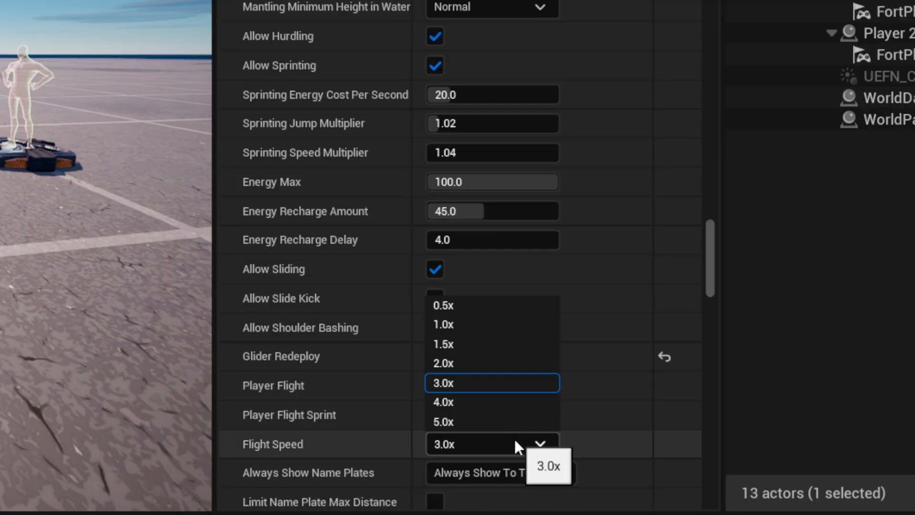
click(478, 320)
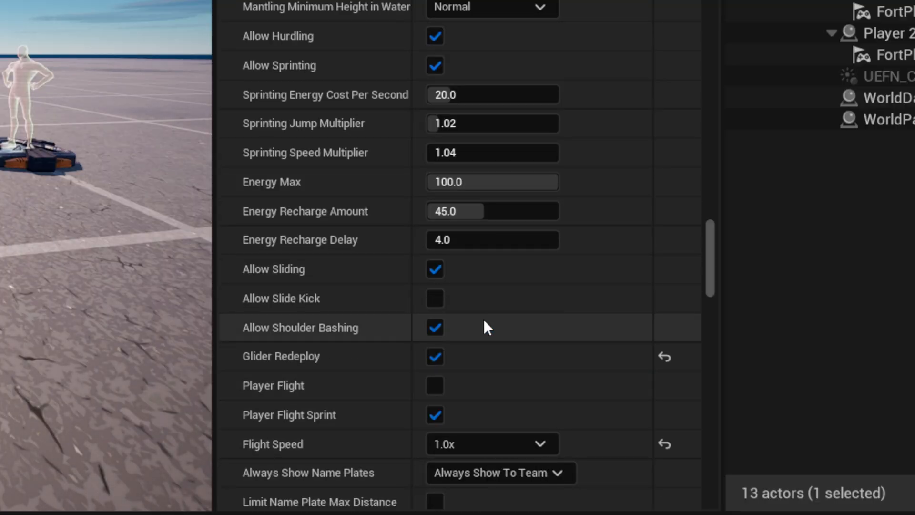
Set Game Winner Display Time to 3.0 and Game Score Display Time to 15.0 in the island's UI settings.
drag(712, 233, 715, 242)
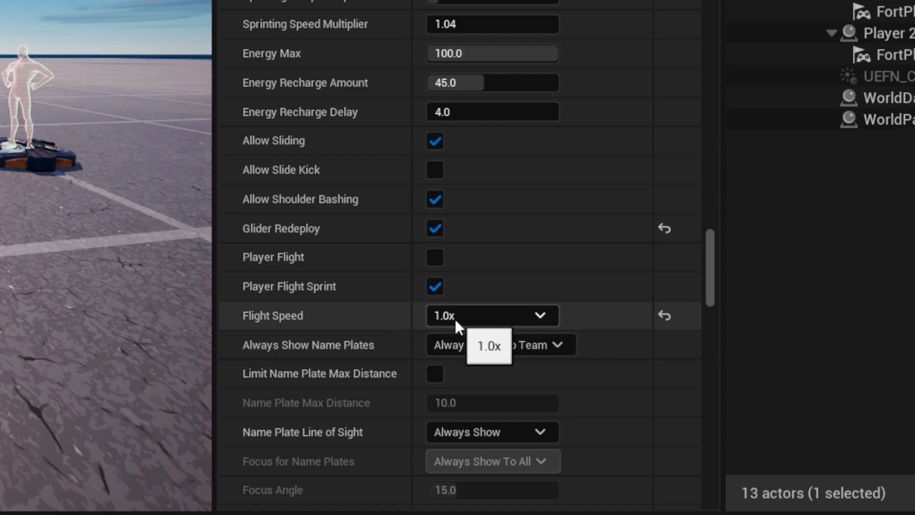
drag(709, 245, 711, 337)
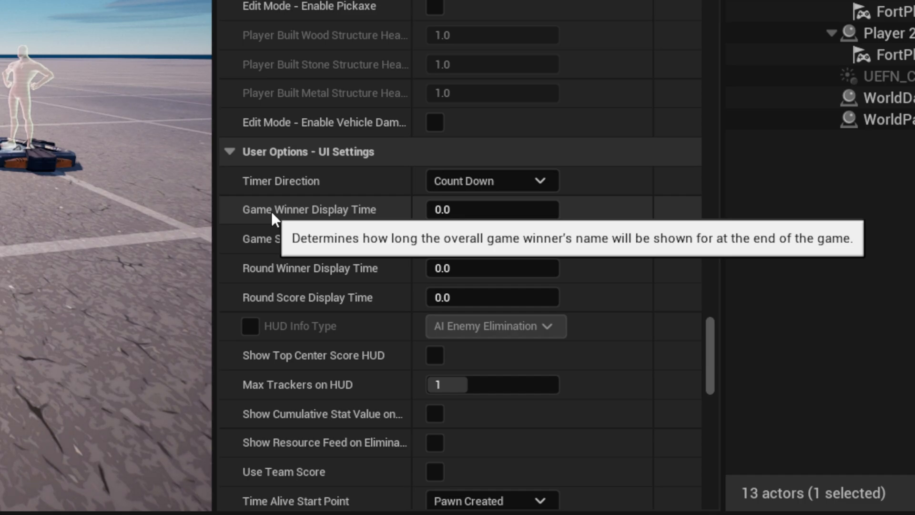
click(443, 209)
text(3)
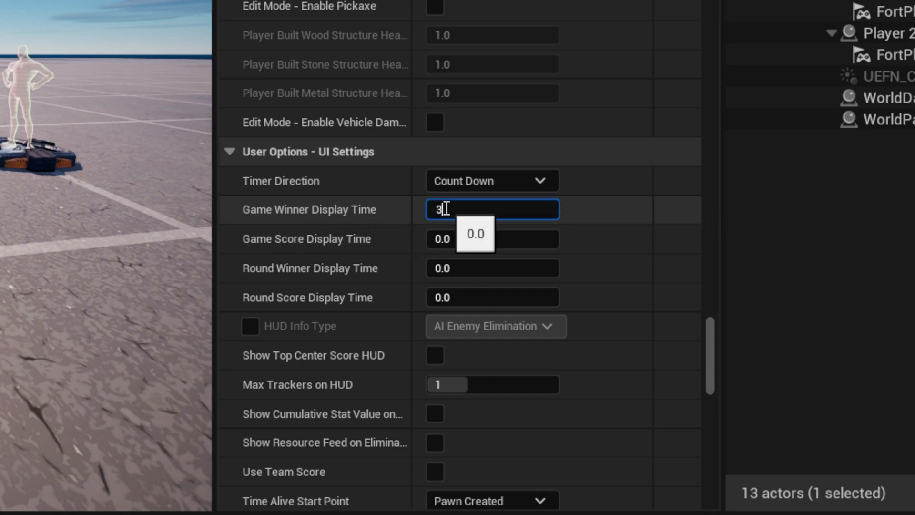
click(290, 237)
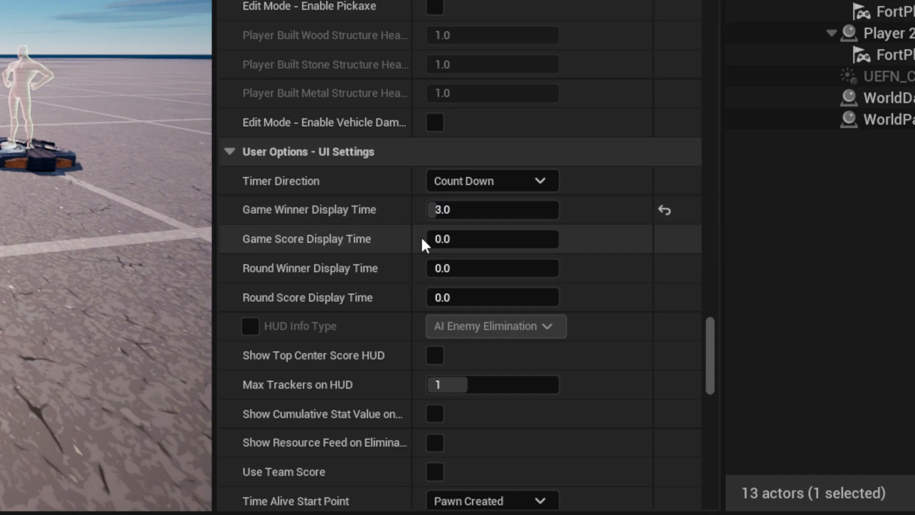
click(454, 237)
text(15)
key(Return)
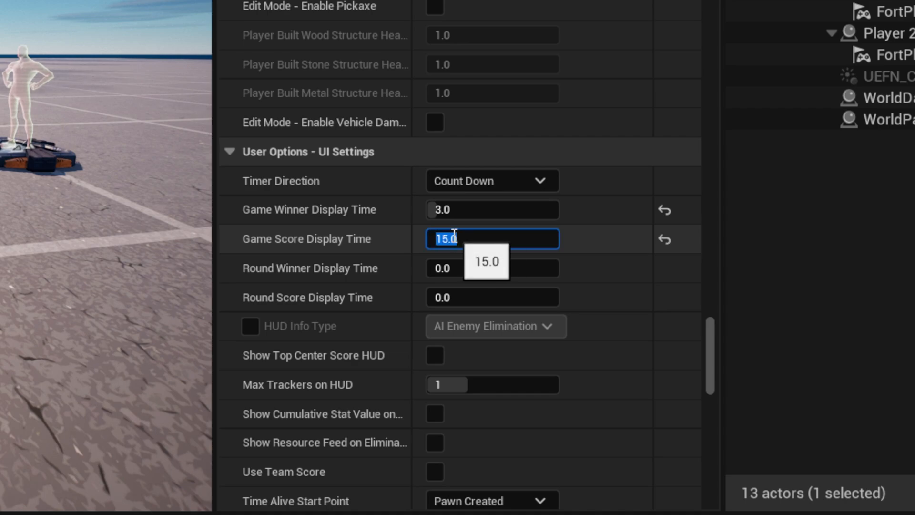
Set Round Winner Display Time to 3.0 and Round Score Display Time to 15.0 in the UI settings.
click(461, 268)
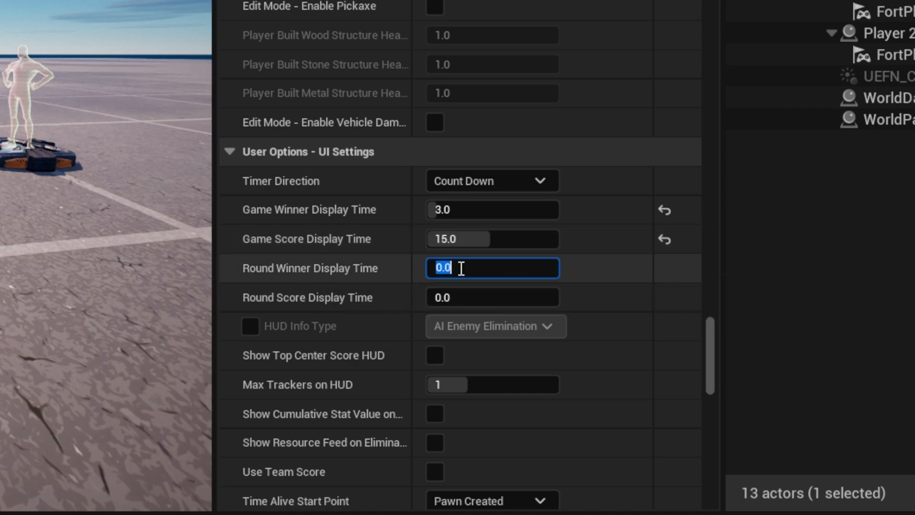
text(3)
key(Return)
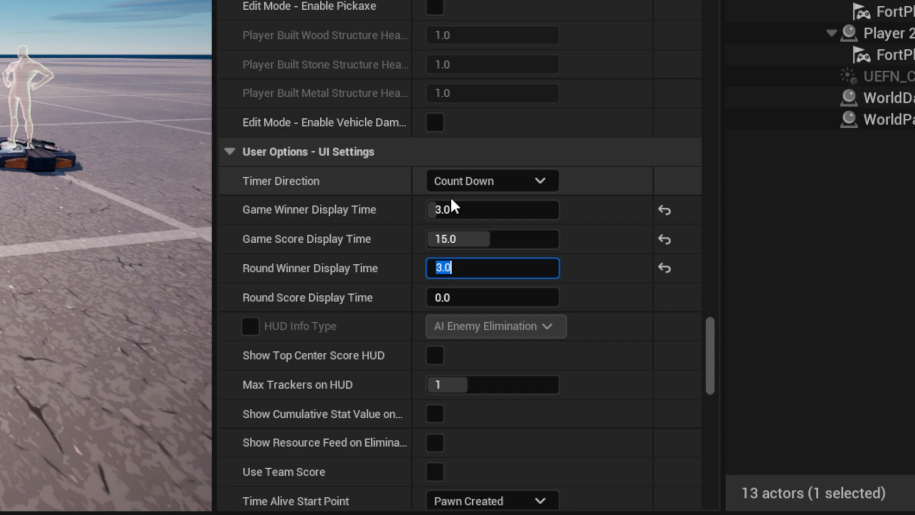
click(431, 304)
text(15)
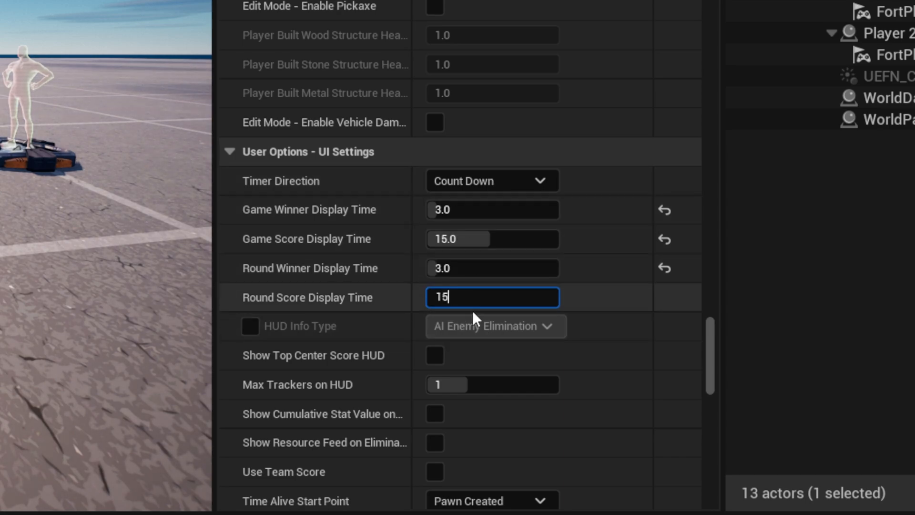
key(Return)
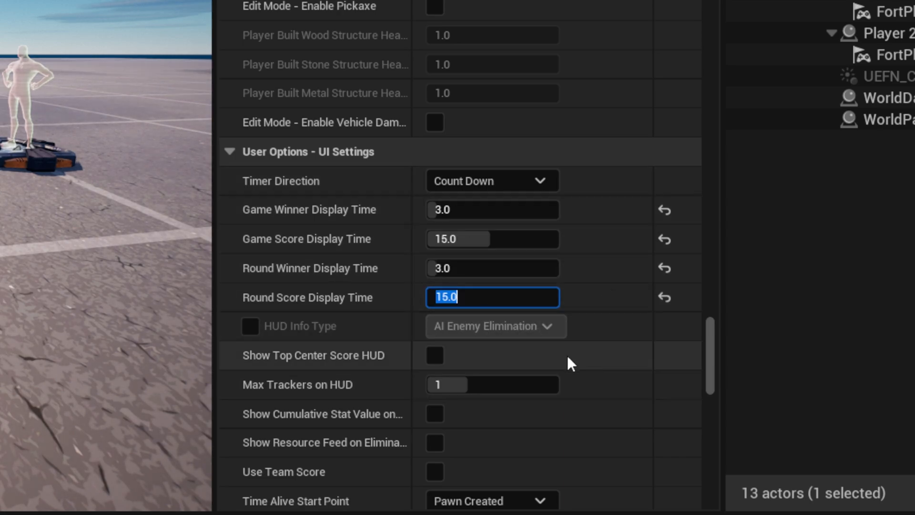
Enable the HUD Info Type option in the UI settings, keeping AI Enemy Elimination as its type.
click(709, 334)
drag(708, 331, 692, 420)
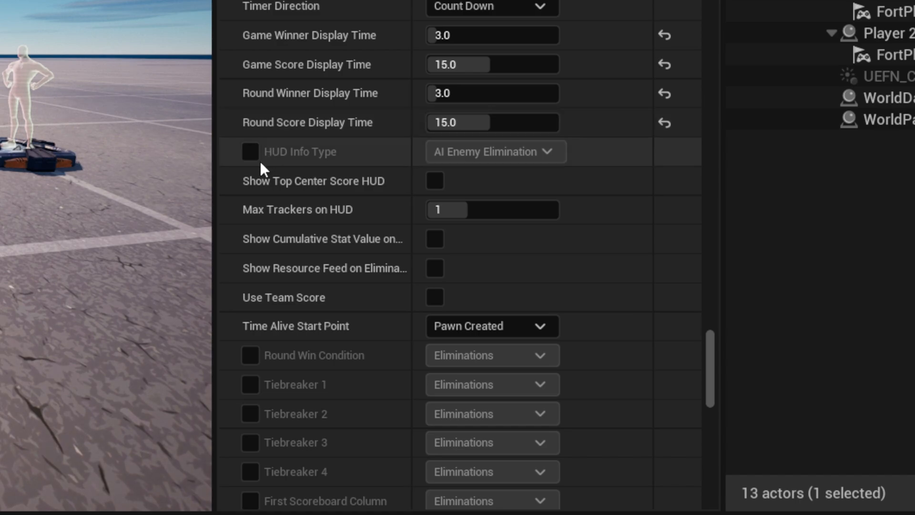
click(255, 151)
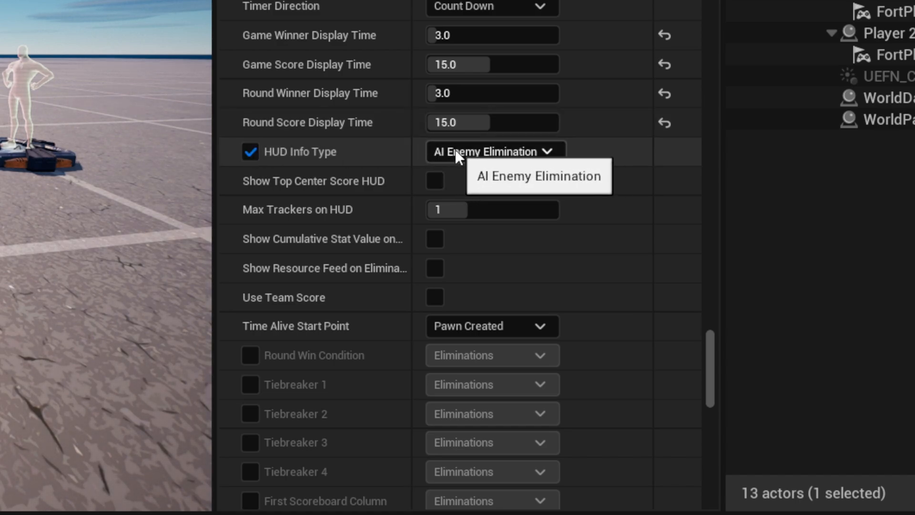
Set Map Screen Display to Overview Map and Game End Callout to Cooperative in the UI settings.
drag(710, 349, 714, 385)
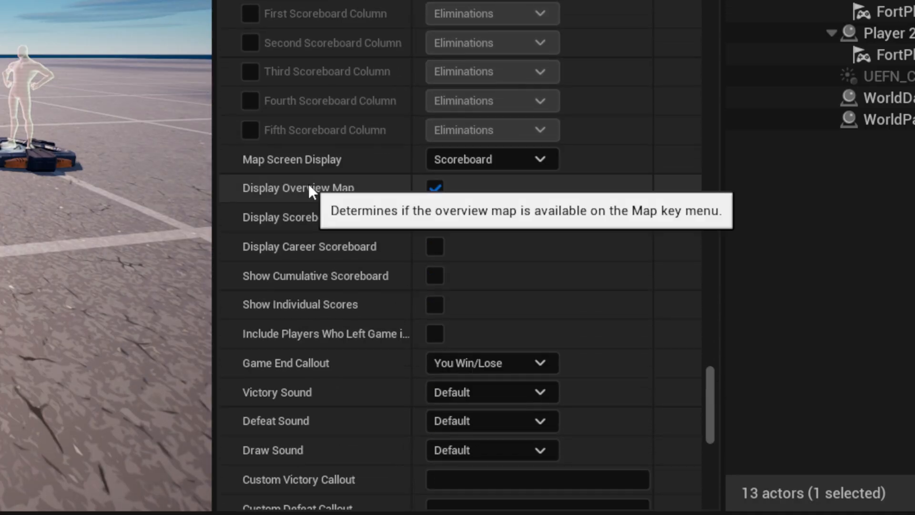
click(460, 161)
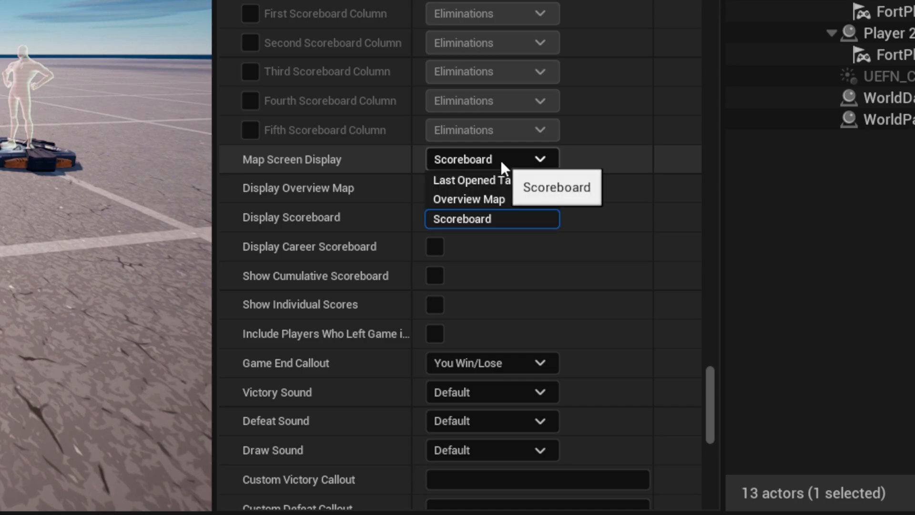
click(510, 202)
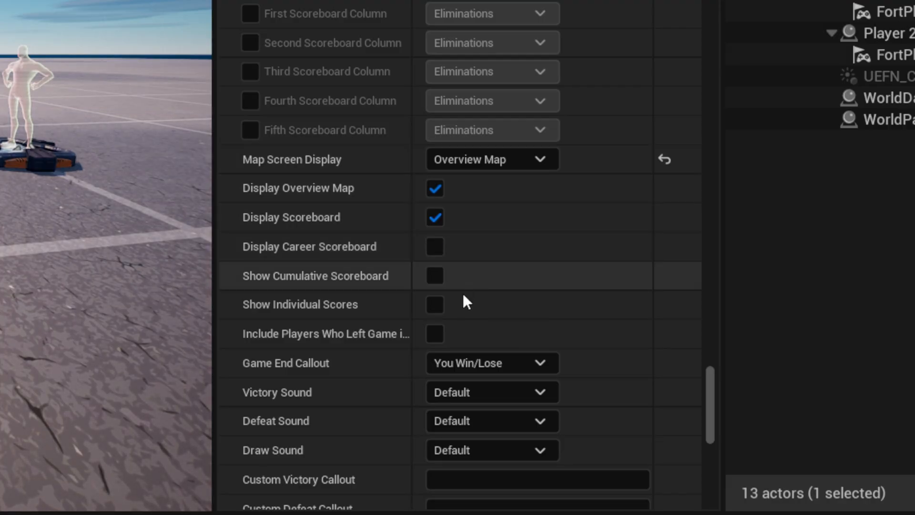
click(508, 363)
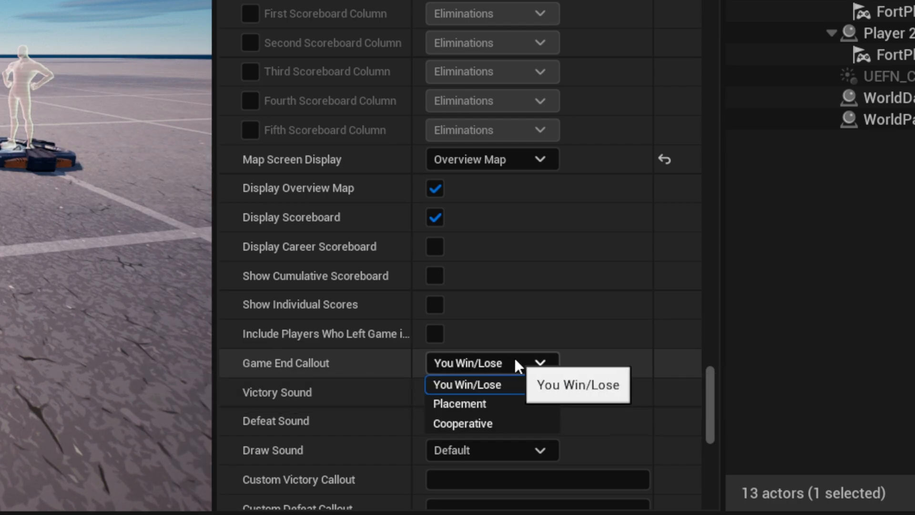
click(463, 423)
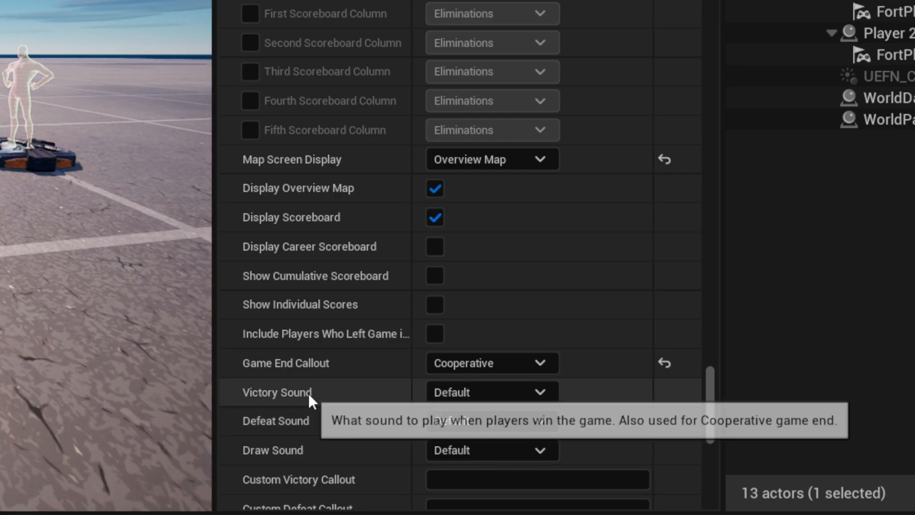
Set the Victory Sound to Success 1 and open the Defeat Sound choices.
click(481, 391)
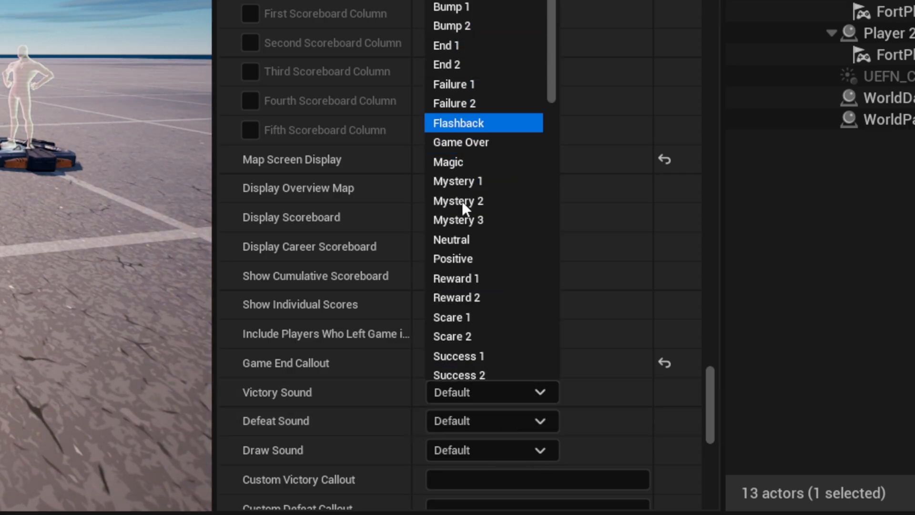
scroll(550, 53, down, 2)
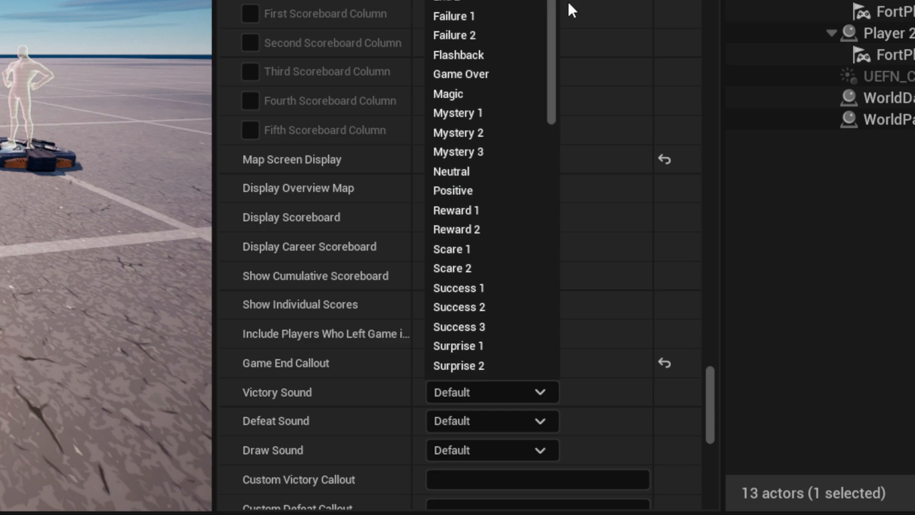
click(487, 291)
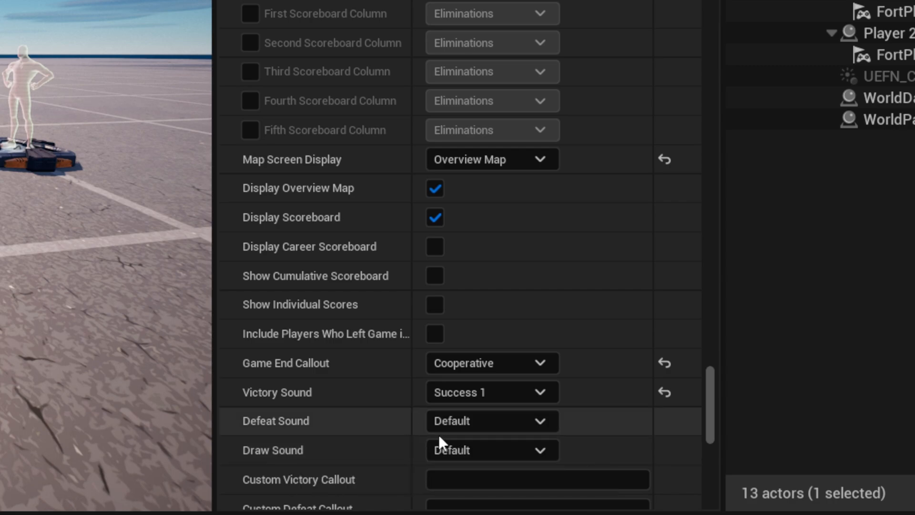
click(479, 420)
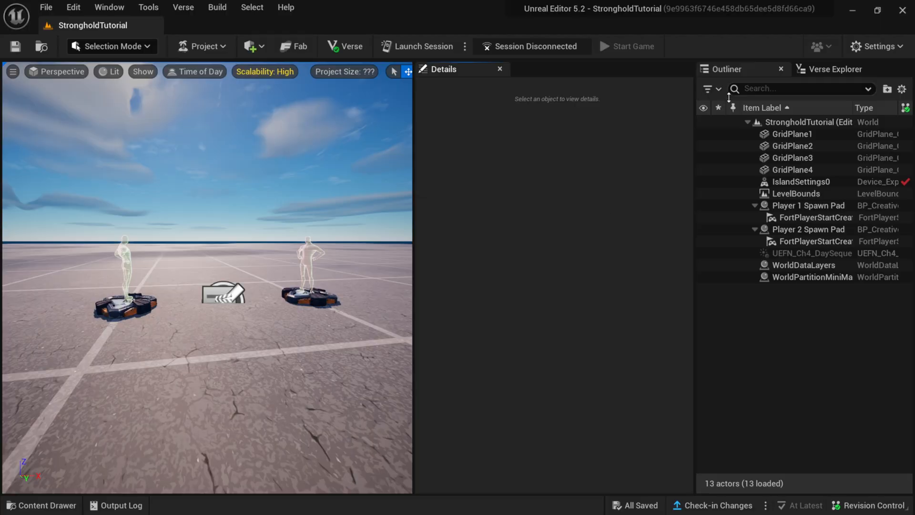
Dock Details together with the Outliner and place the Verse Explorer in its own pane beside the viewport.
click(844, 72)
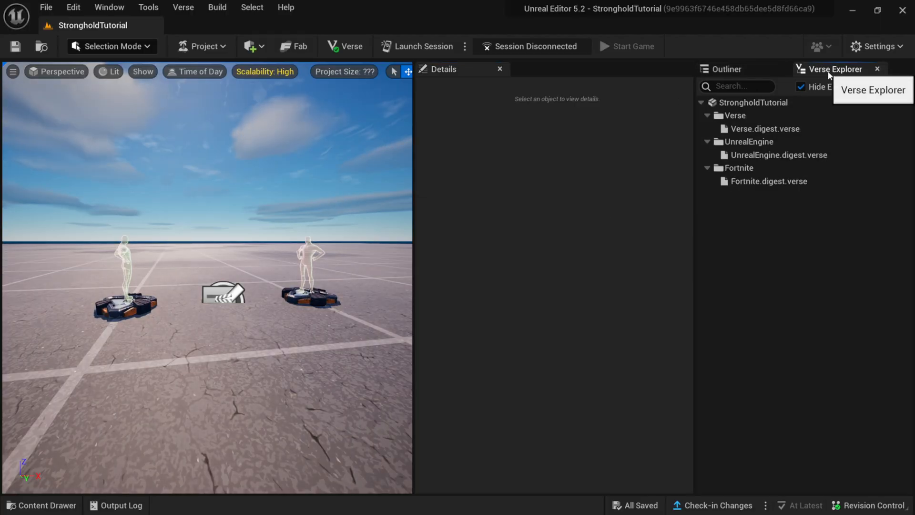
drag(468, 70, 745, 73)
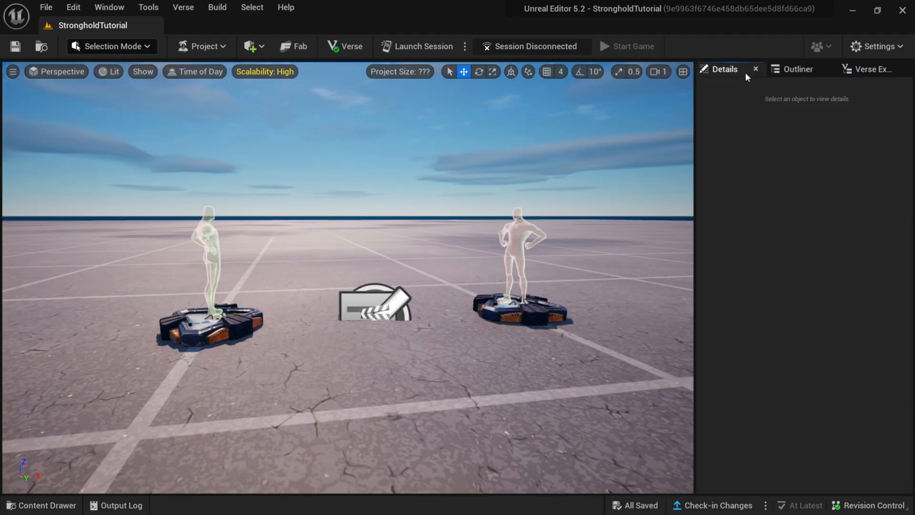
click(853, 69)
drag(853, 70, 692, 93)
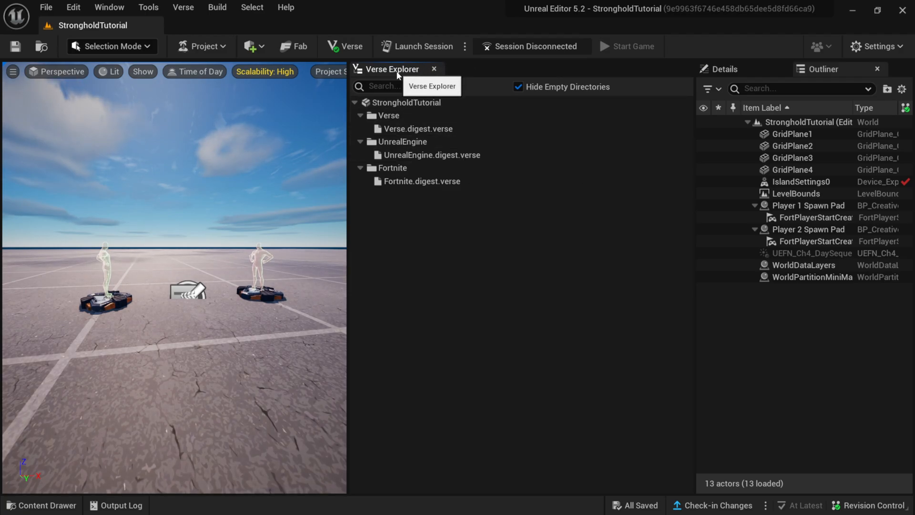
click(182, 9)
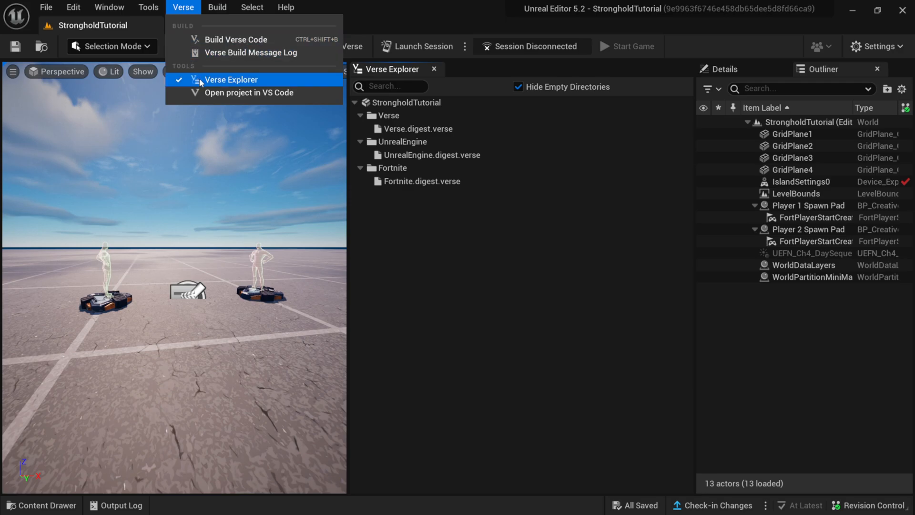
click(425, 242)
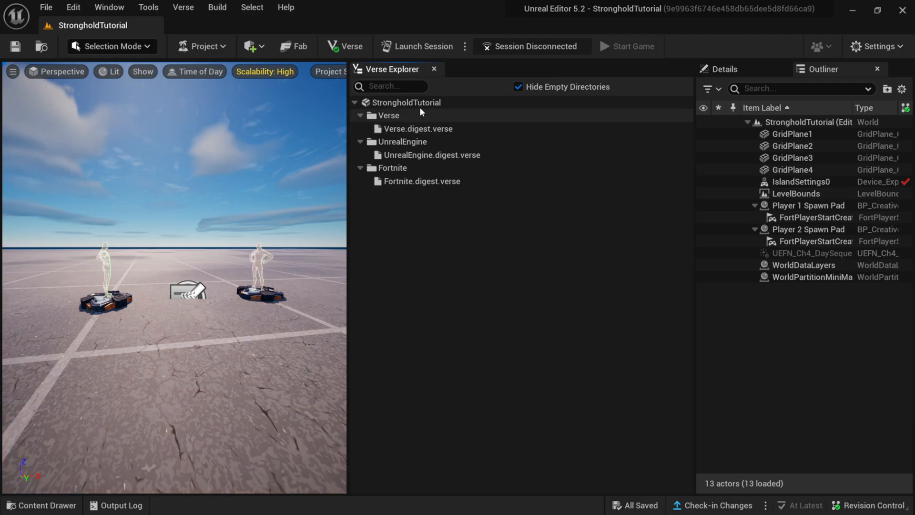
Add a new empty Verse device file named Stronghold_Game_Manager to the StrongholdTutorial project.
click(435, 104)
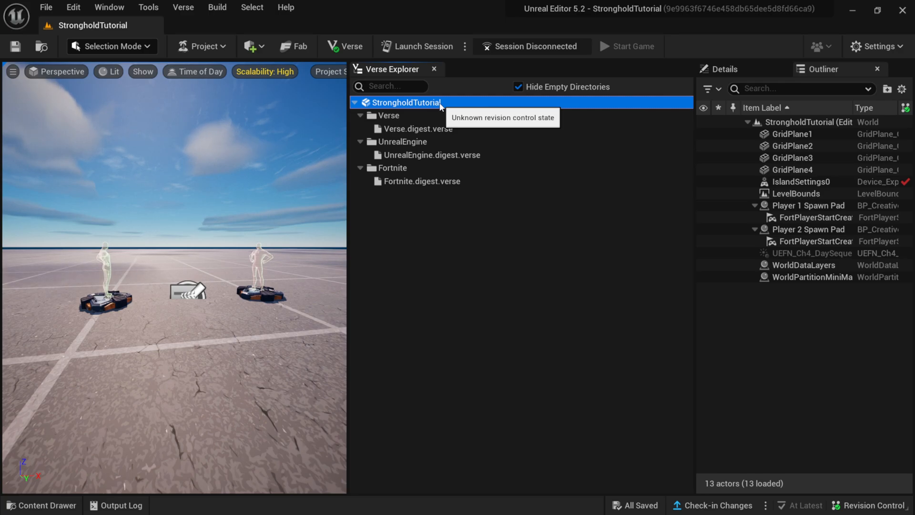
right_click(413, 104)
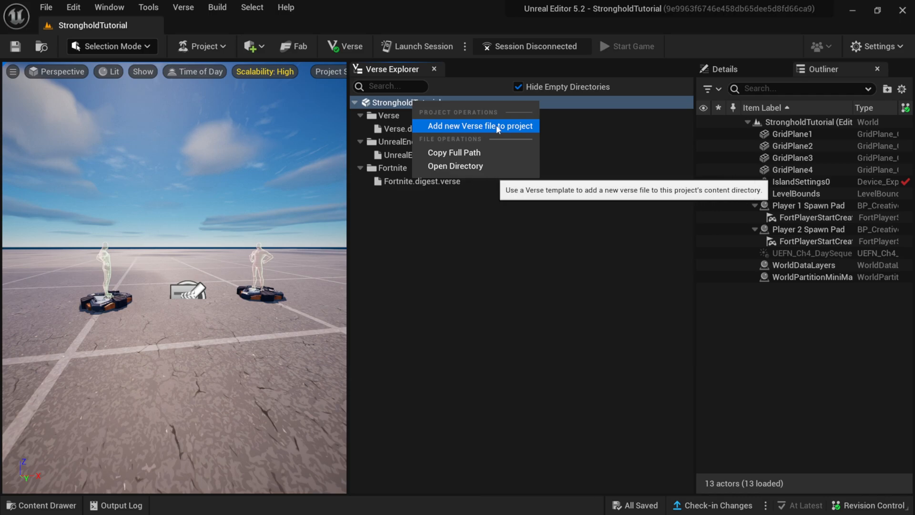
click(509, 127)
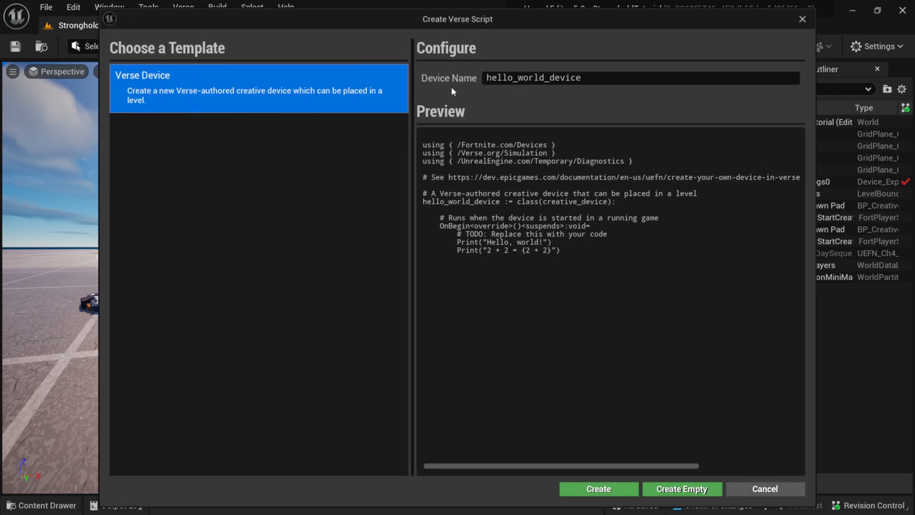
click(592, 80)
key(BackSpace)
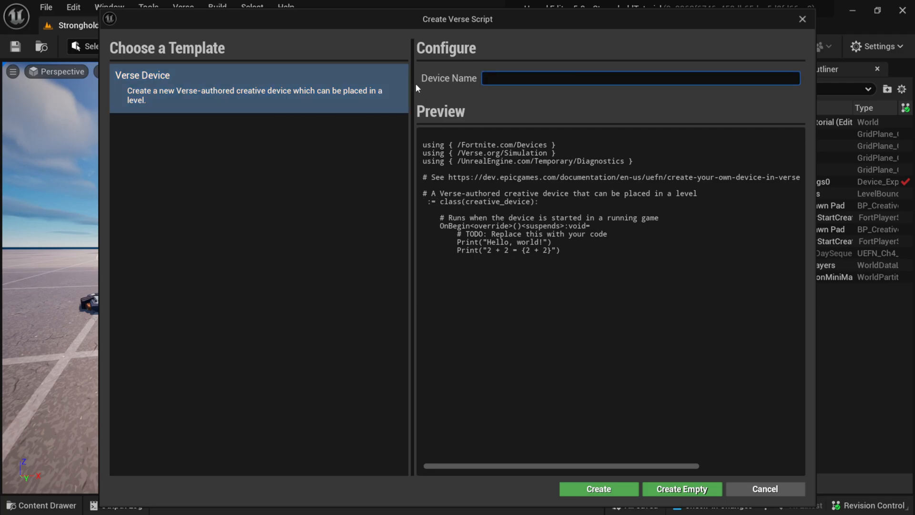
text(Stronghok)
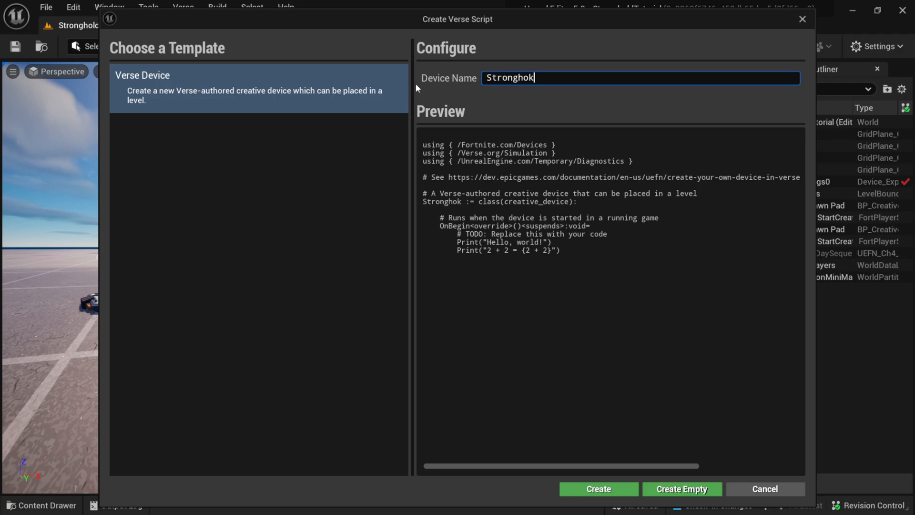
key(BackSpace)
text(ld)
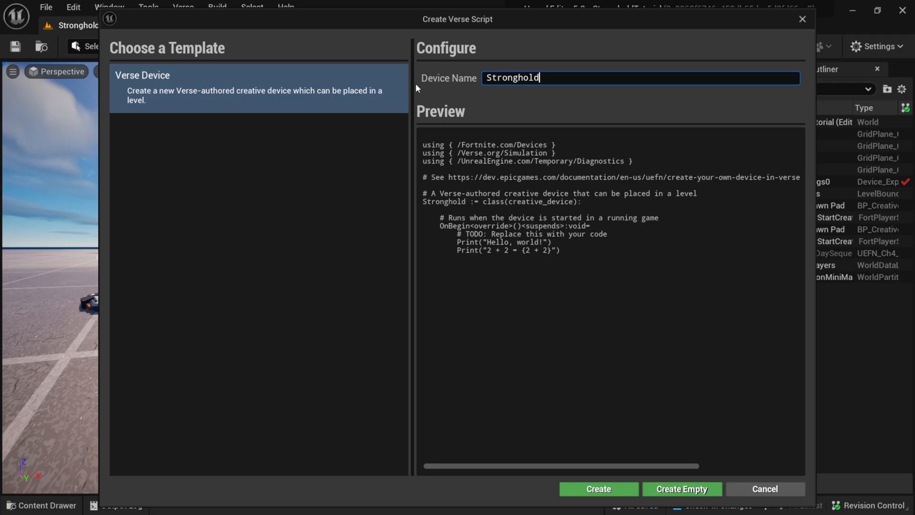
text(_Game)
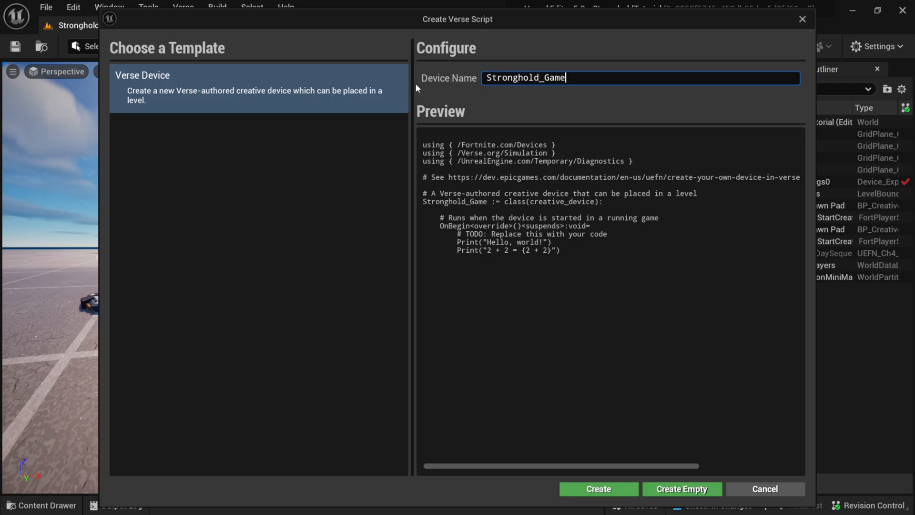
text(_Manager)
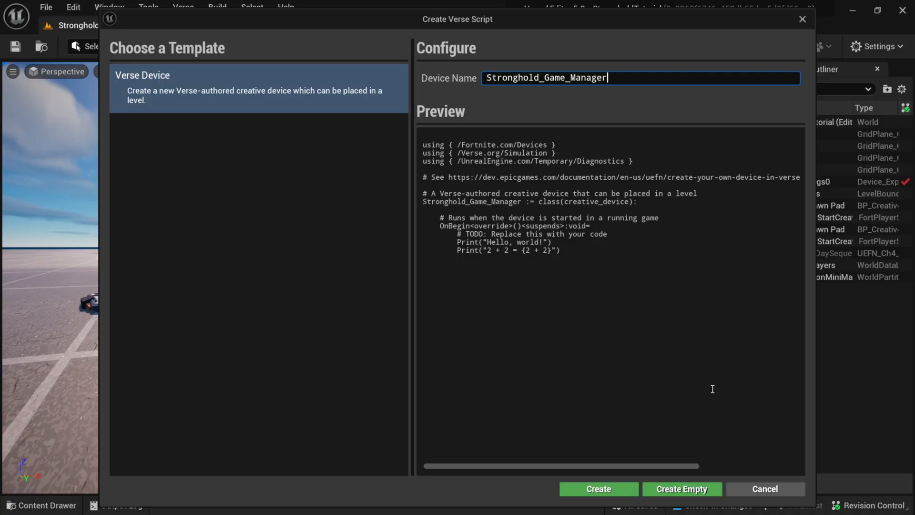
click(678, 486)
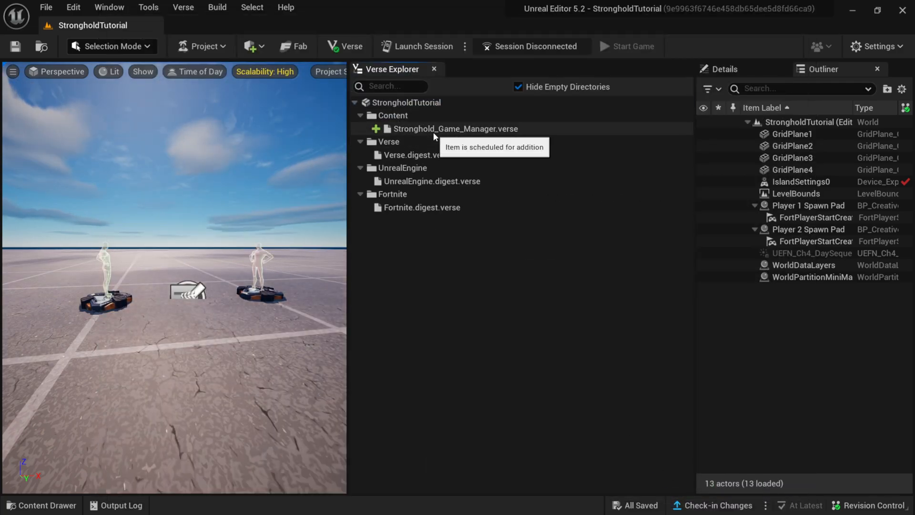
Open the project's Verse file for editing and install Visual Studio Code, accepting the license agreement.
click(433, 132)
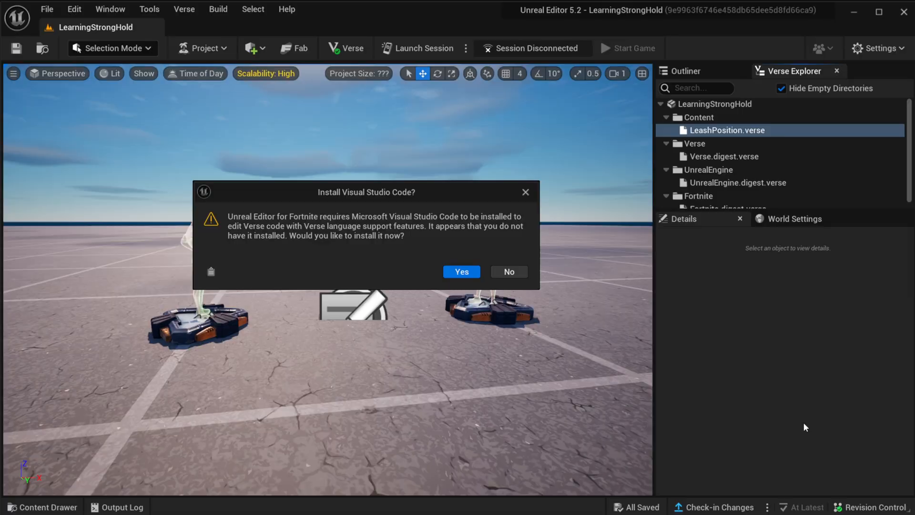
click(461, 271)
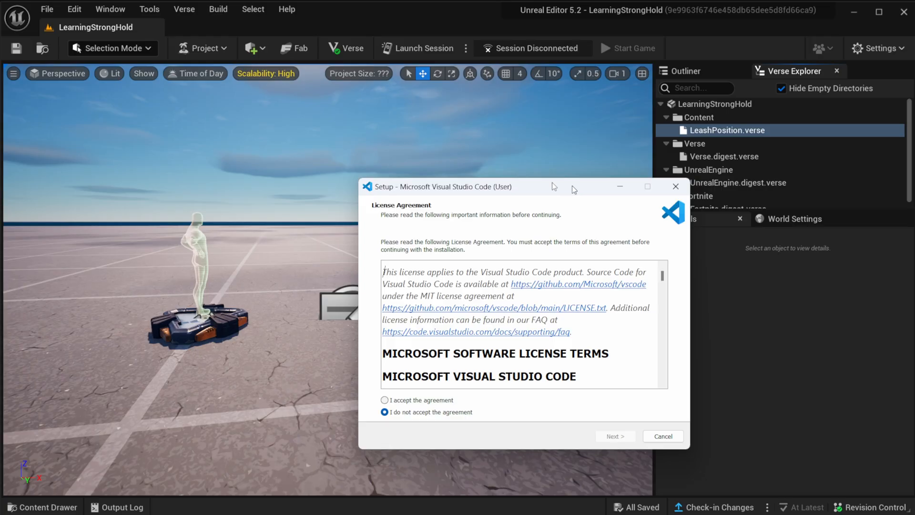
drag(552, 182, 410, 111)
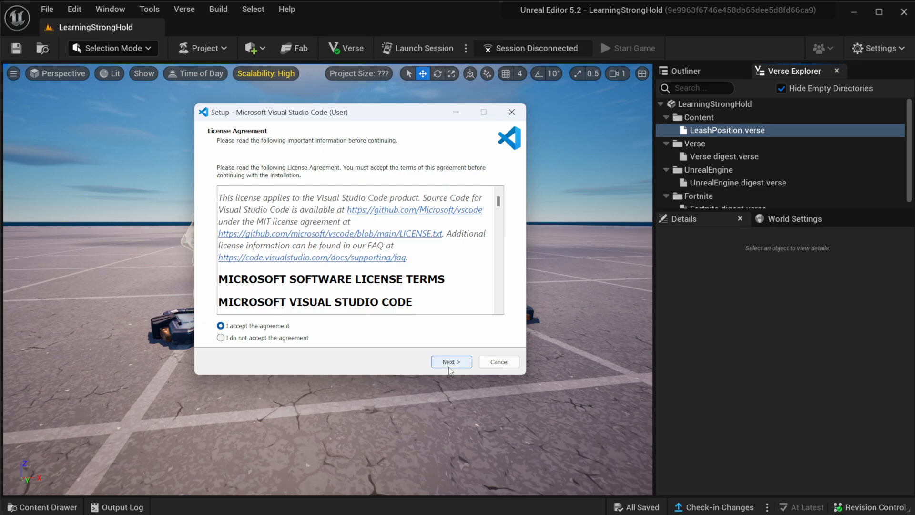
click(450, 365)
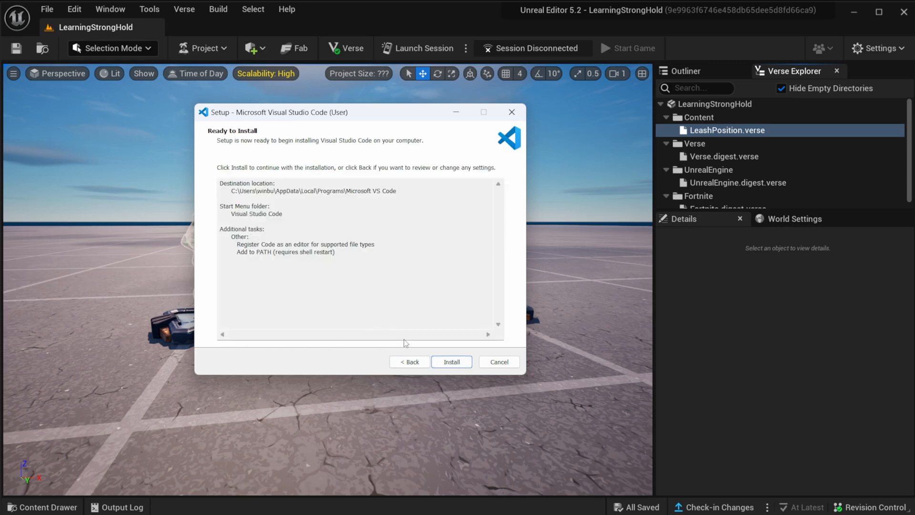
click(451, 362)
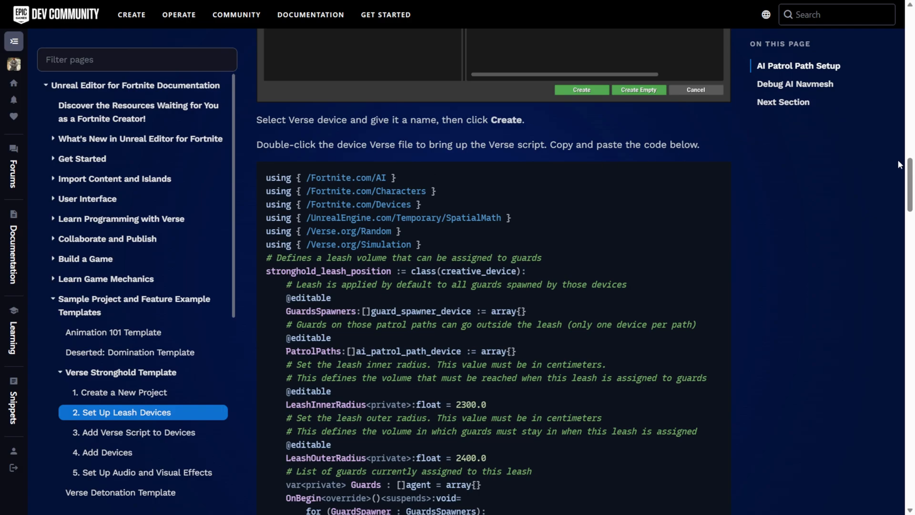
Copy the whole stronghold_leash_position Verse script from the Set Up Leash Devices page of the Epic Dev Community documentation in the browser.
drag(910, 169, 911, 174)
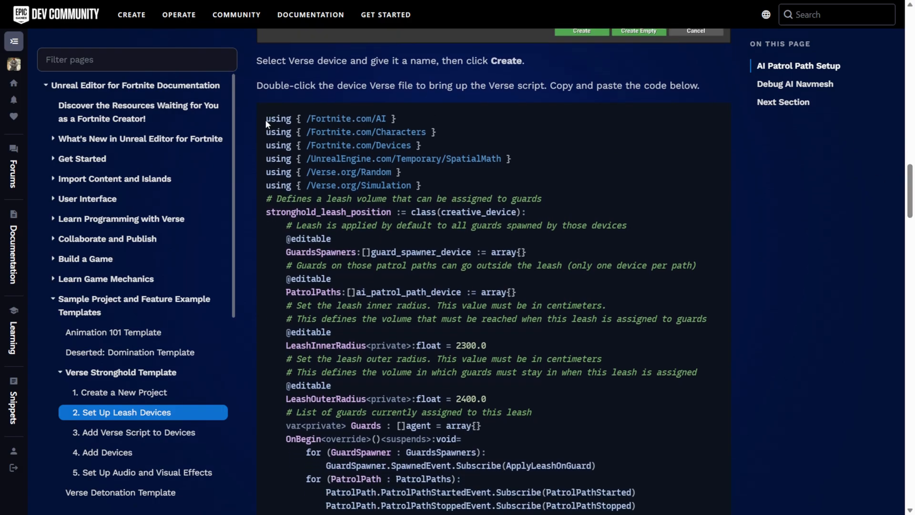
drag(268, 120, 739, 323)
scroll(534, 457, down, 3)
scroll(523, 448, down, 7)
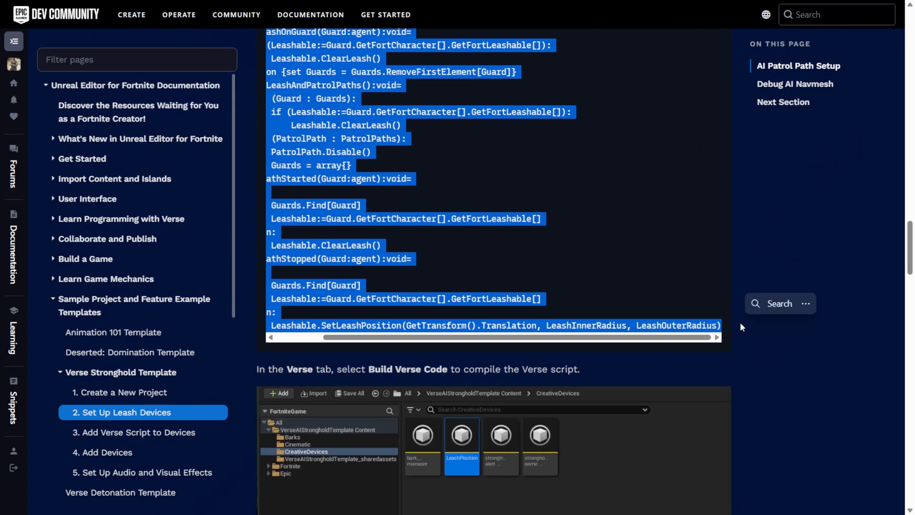
right_click(454, 325)
click(501, 139)
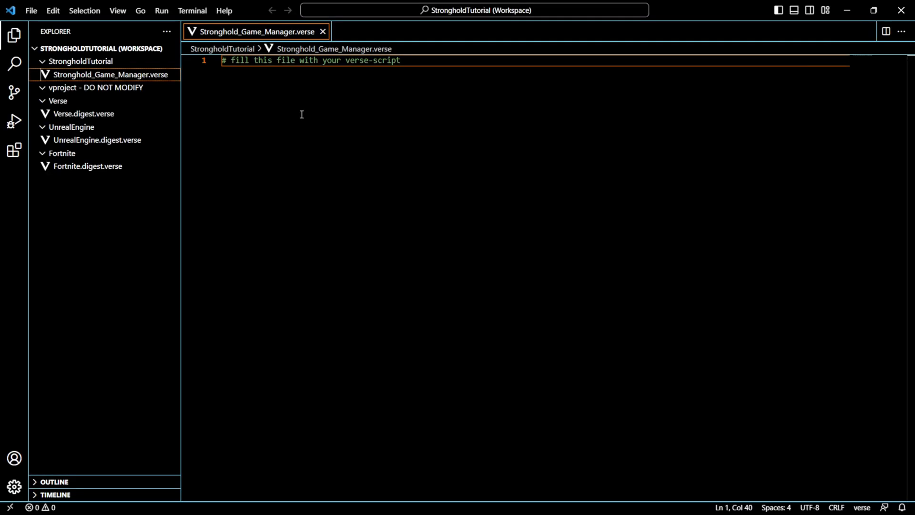
In Visual Studio Code, replace the placeholder comment in Stronghold_Game_Manager.verse with the copied leash script, save the file and close the editor.
drag(224, 60, 524, 143)
key(BackSpace)
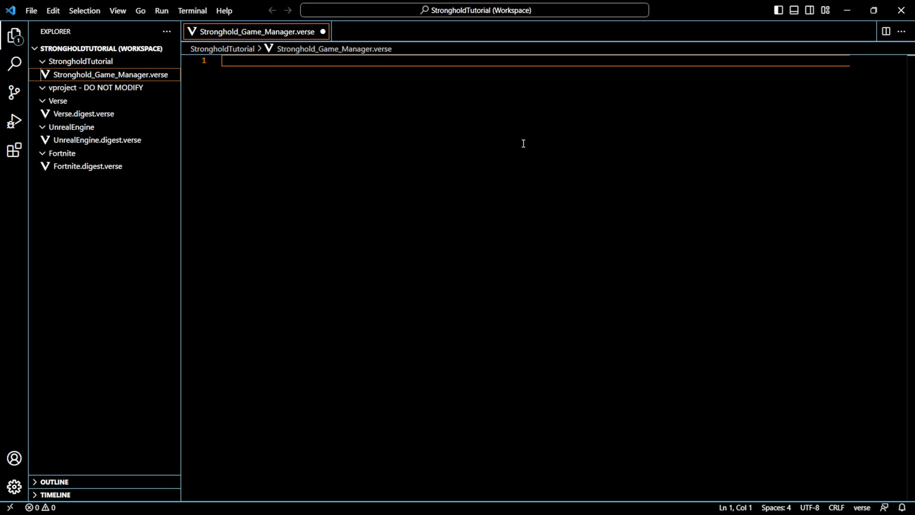
key(ctrl+v)
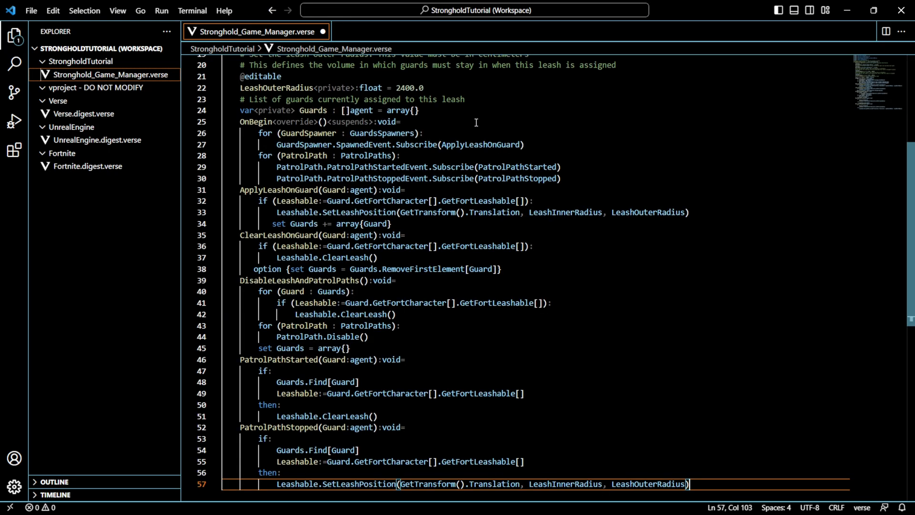
click(33, 8)
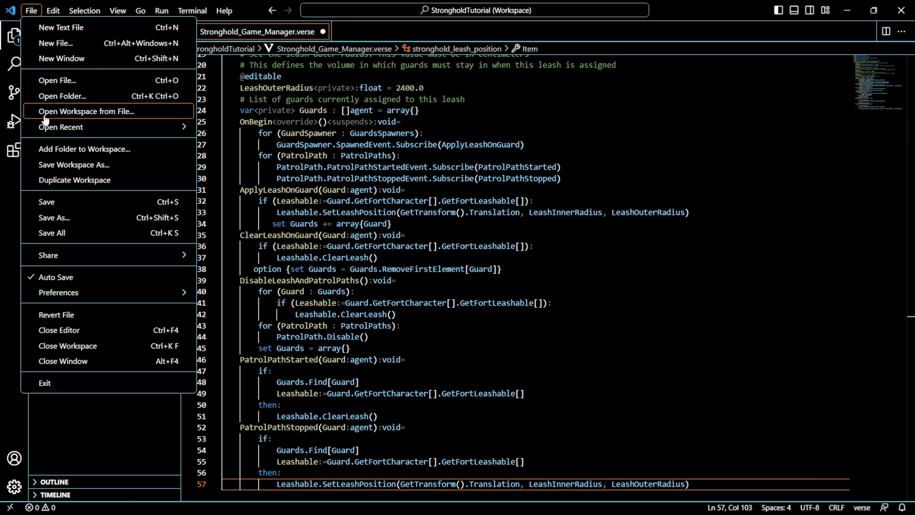
click(54, 203)
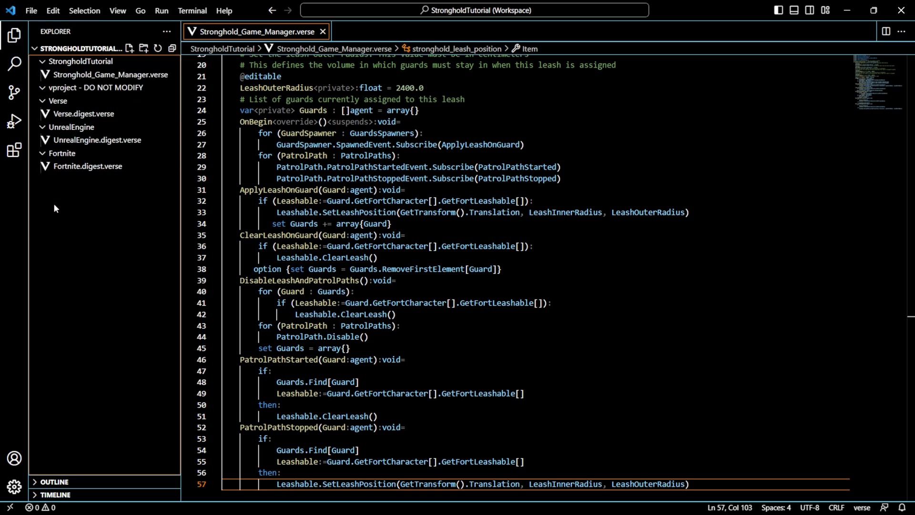
click(901, 14)
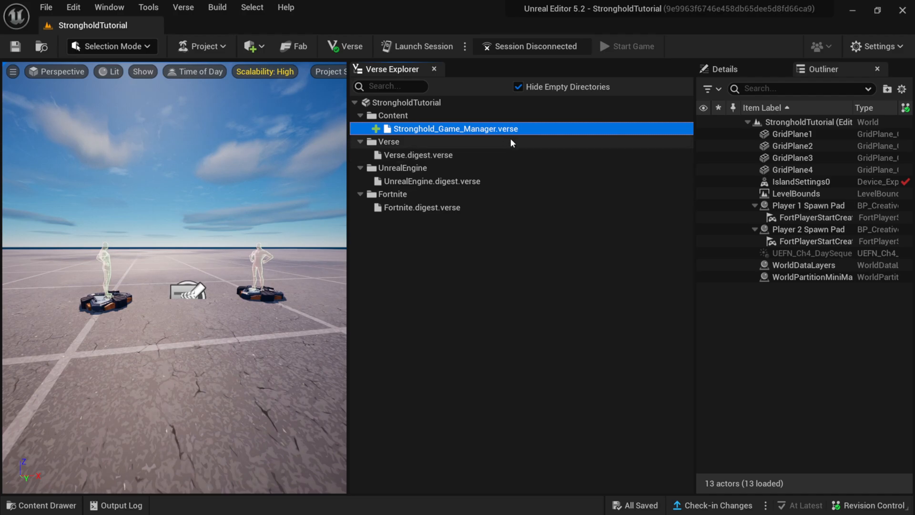
Build the project's Verse code in Unreal Editor and widen the viewport beside the Verse Explorer.
click(190, 11)
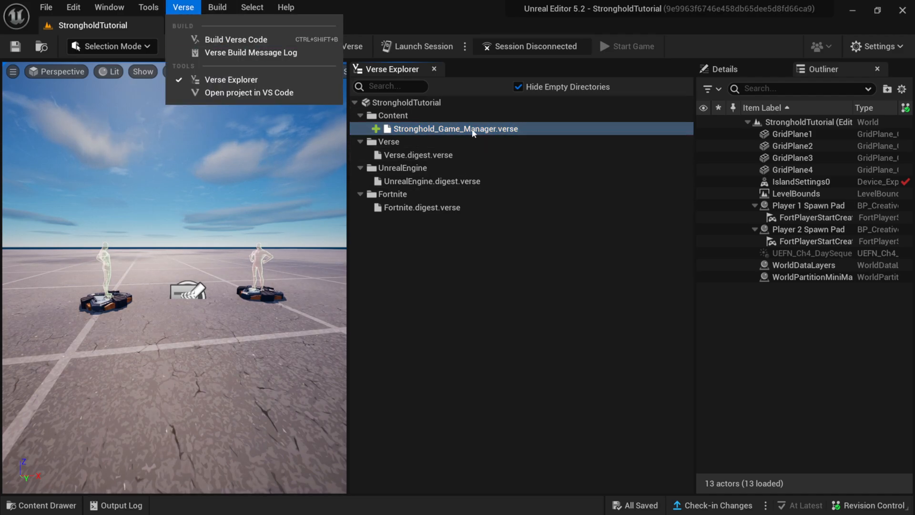
click(229, 39)
drag(349, 165, 506, 164)
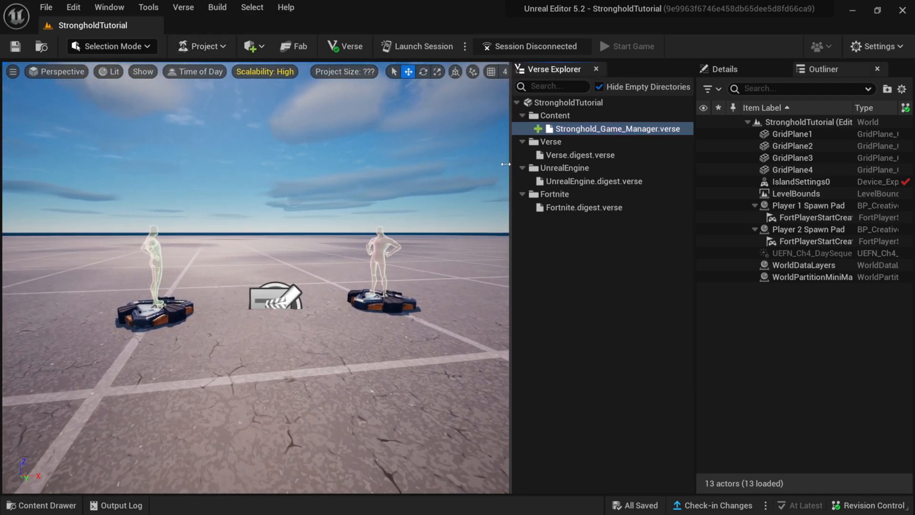
Place the stronghold_leash_position device from the project's CreativeDevices folder in the level near the player spawn pads.
click(51, 508)
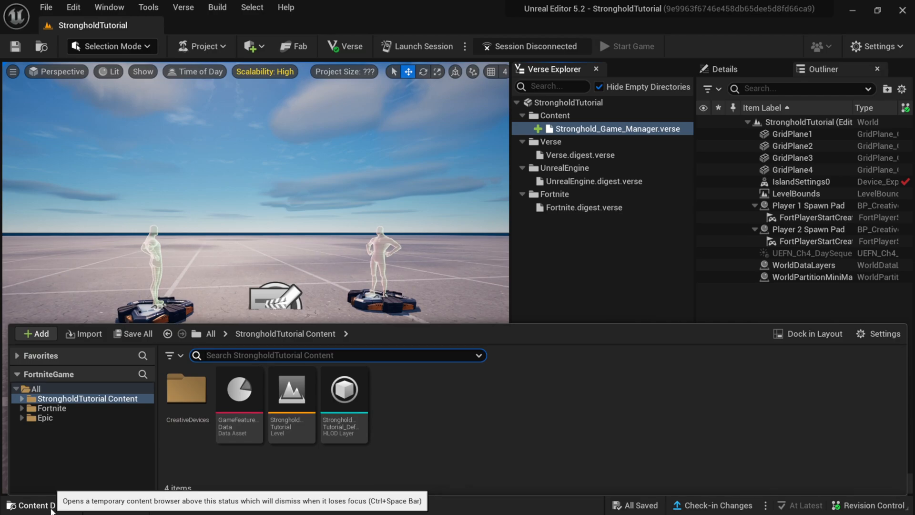
click(22, 399)
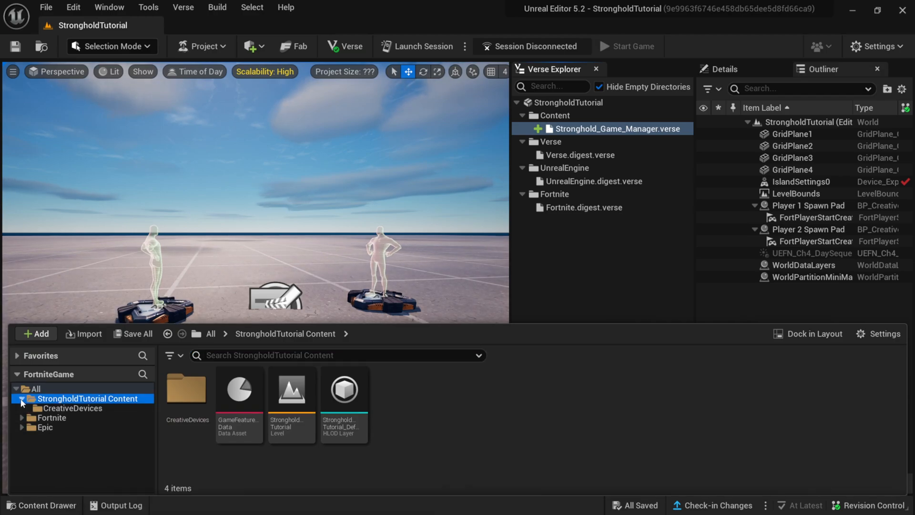
click(82, 409)
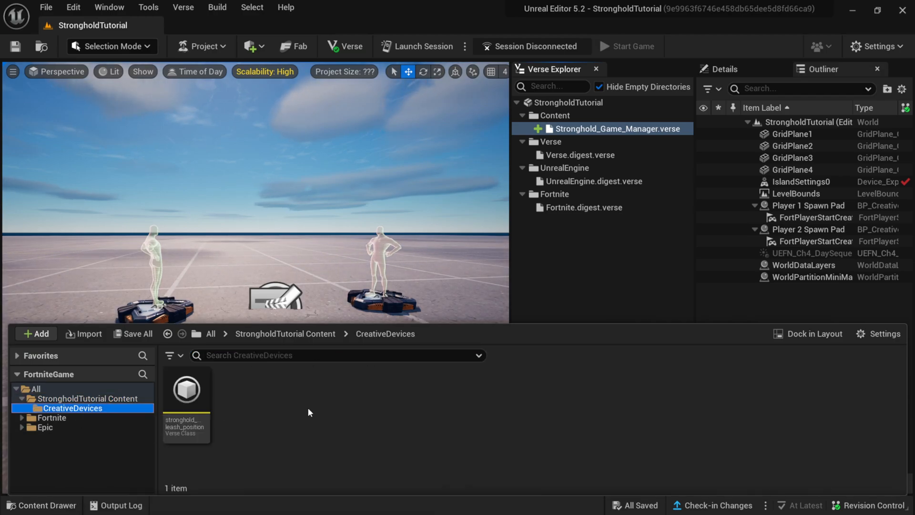
mouse_move(203, 401)
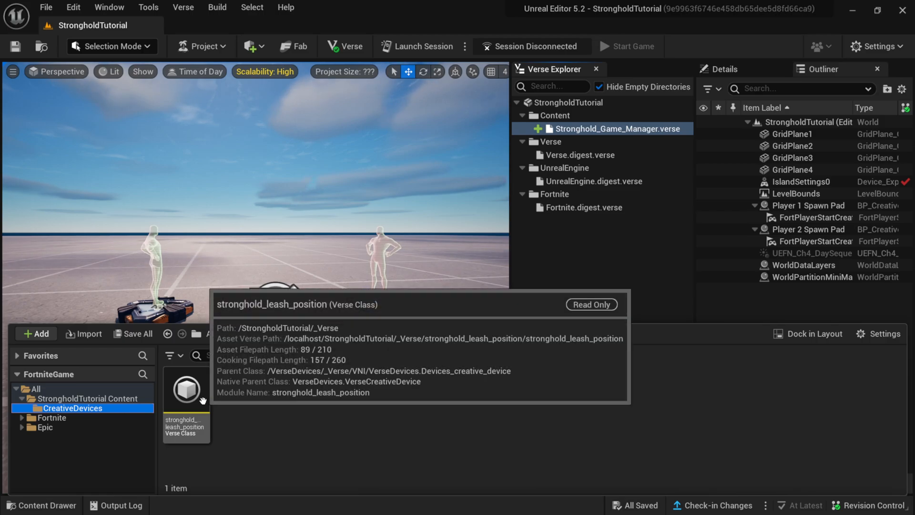
drag(203, 401, 291, 371)
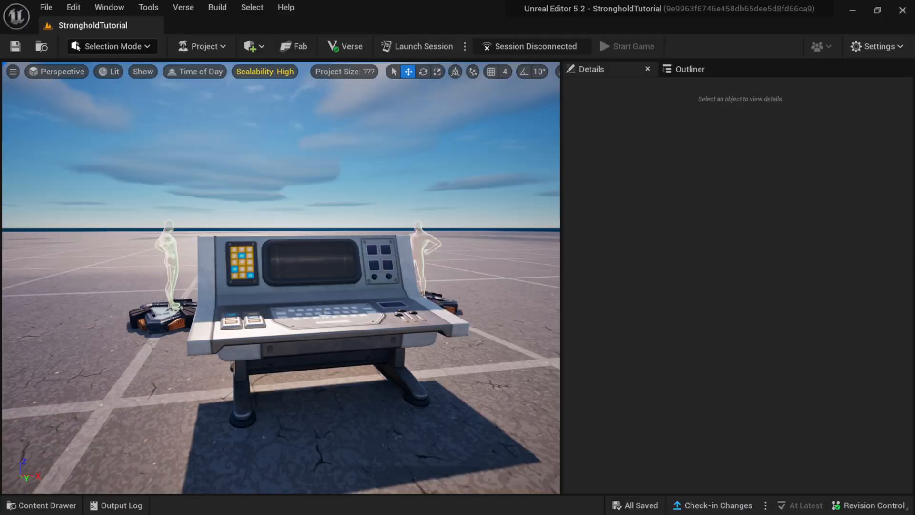
Move the stronghold leash position device far behind the two player spawn pads and focus the viewport on it.
click(324, 314)
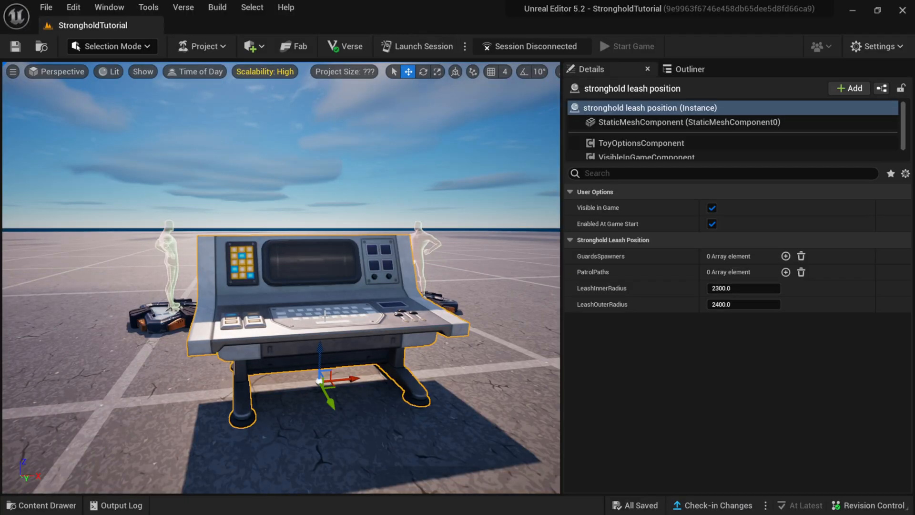
drag(337, 407, 189, 272)
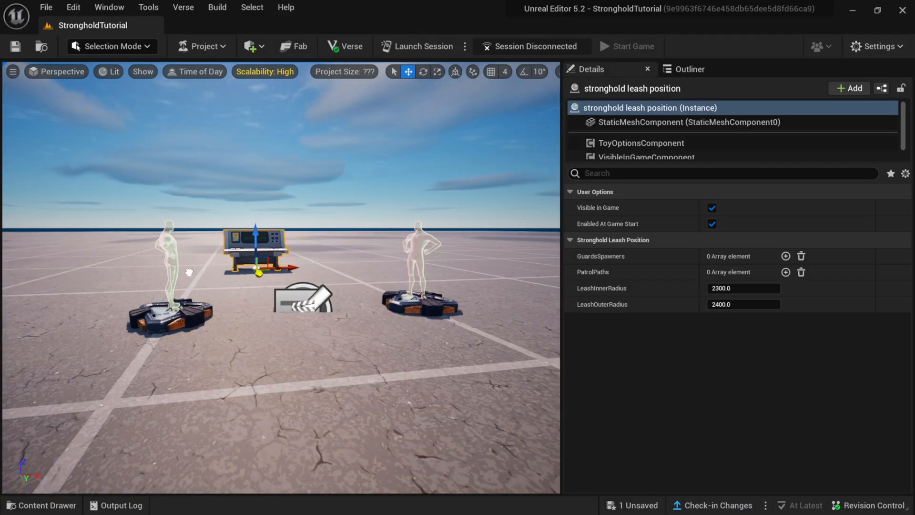
alt+drag(321, 316, 339, 369)
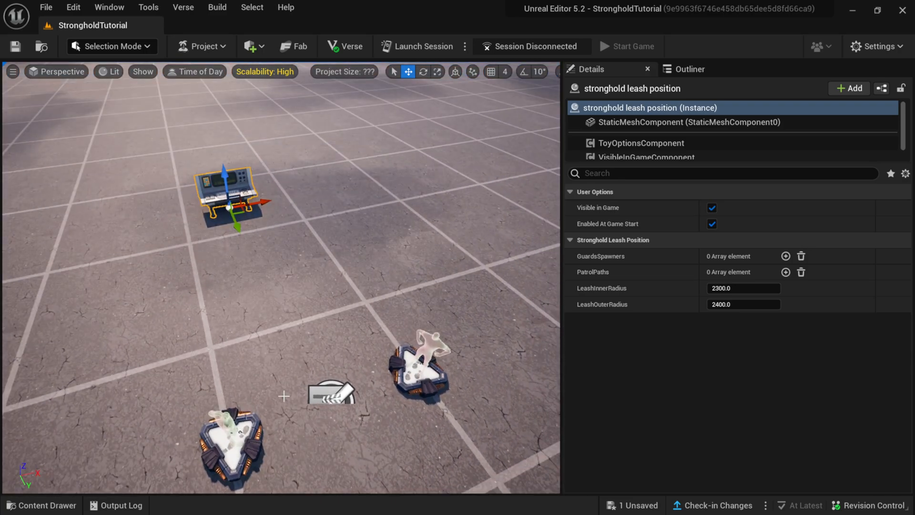
drag(236, 219, 202, 146)
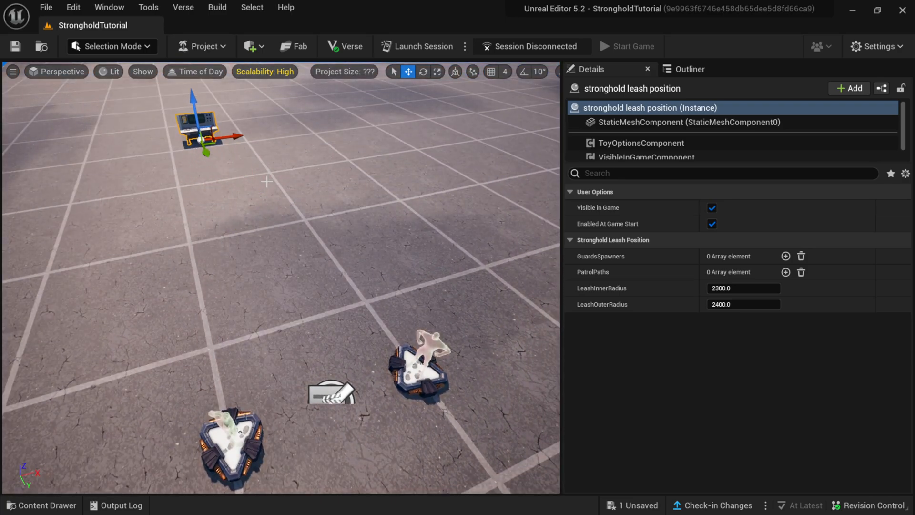
alt+drag(276, 214, 264, 185)
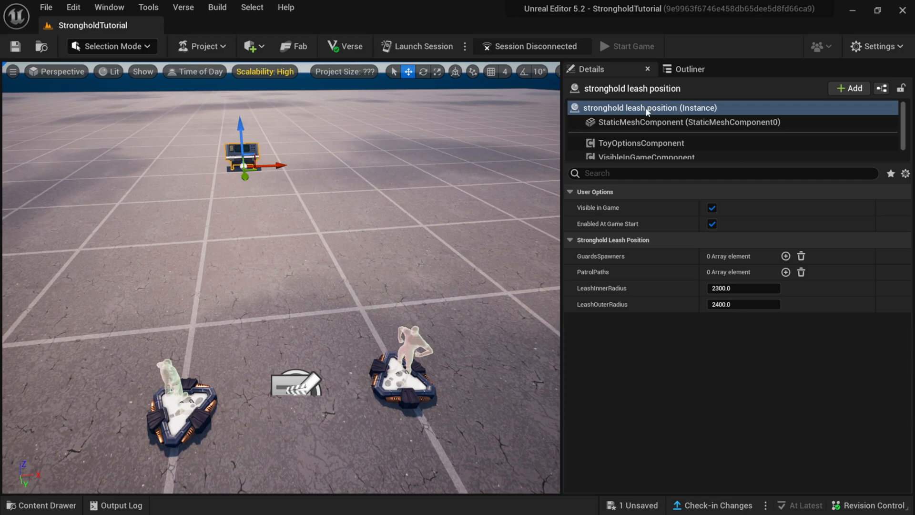
click(690, 69)
double_click(701, 253)
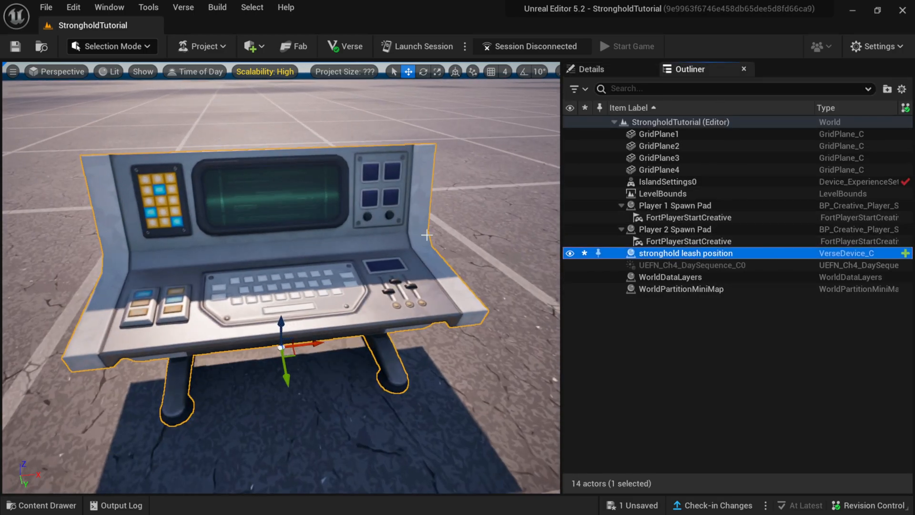
Duplicate the stronghold leash position device and place the copy beside the original along the red axis.
click(591, 69)
scroll(328, 352, down, 3)
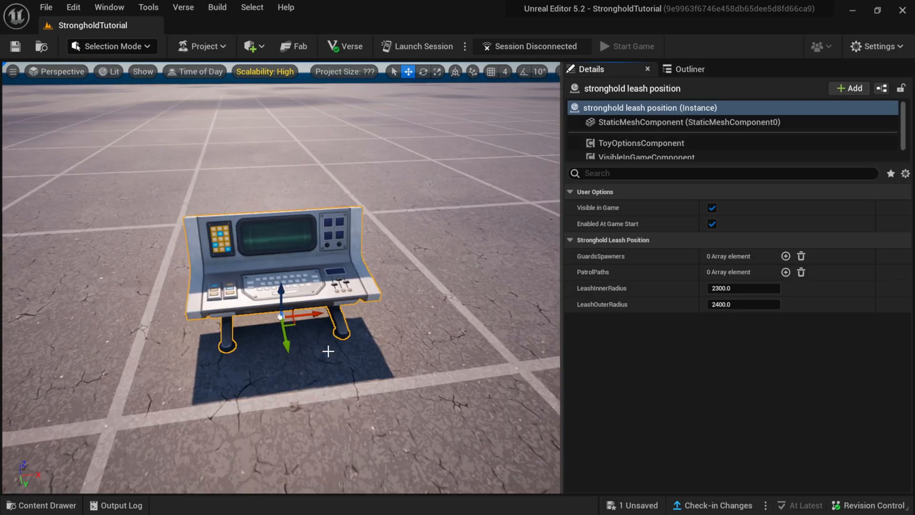
scroll(328, 351, down, 2)
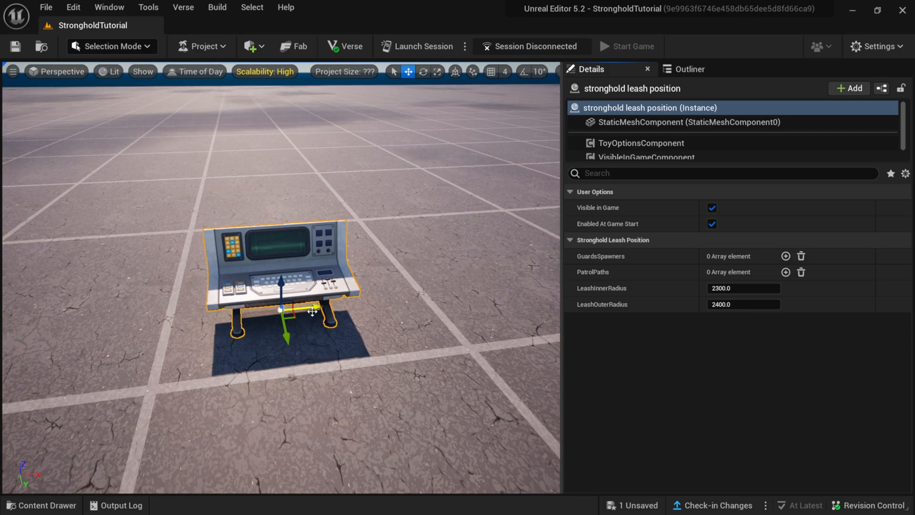
alt+drag(316, 309, 263, 341)
middle_drag(263, 341, 205, 365)
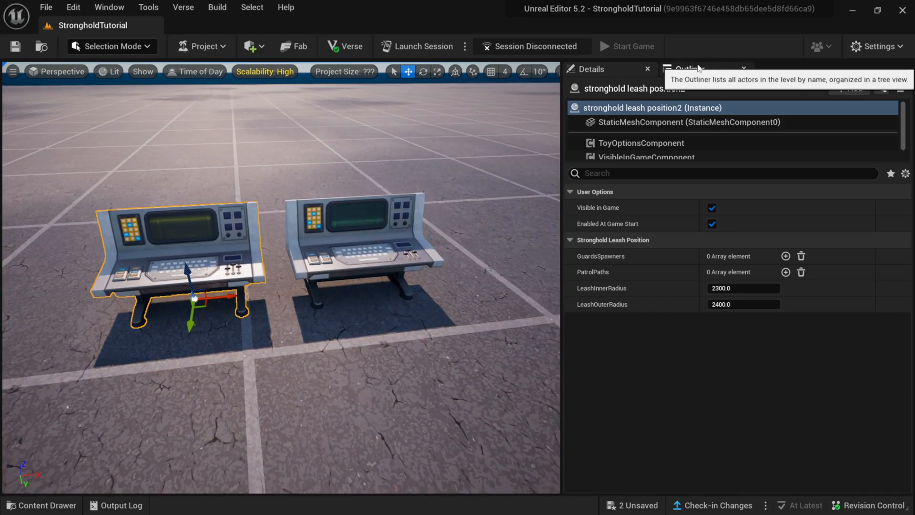
Rename the duplicated leash device as stronghold leash fallback.
click(688, 70)
click(698, 266)
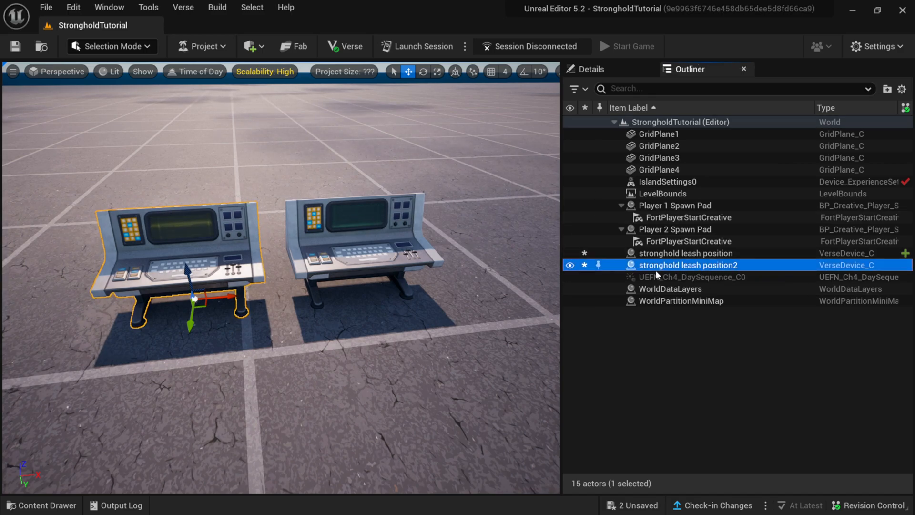
double_click(705, 267)
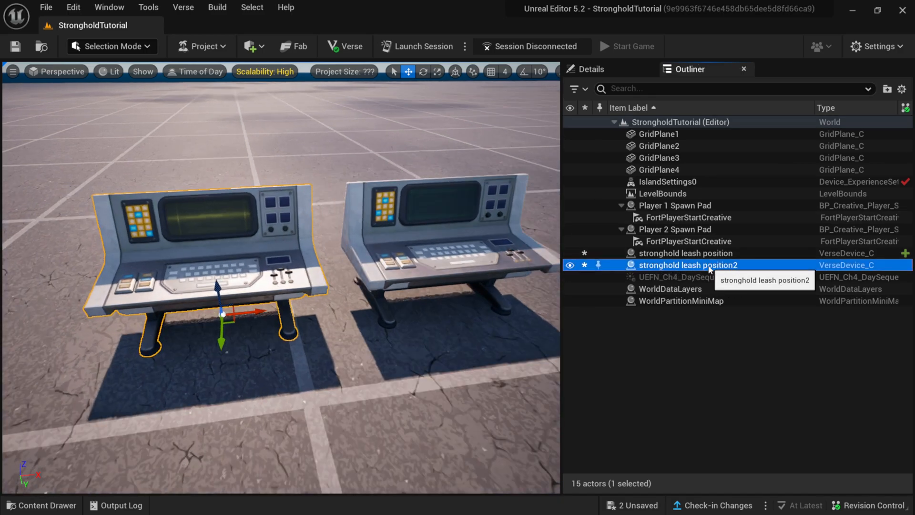
key(F2)
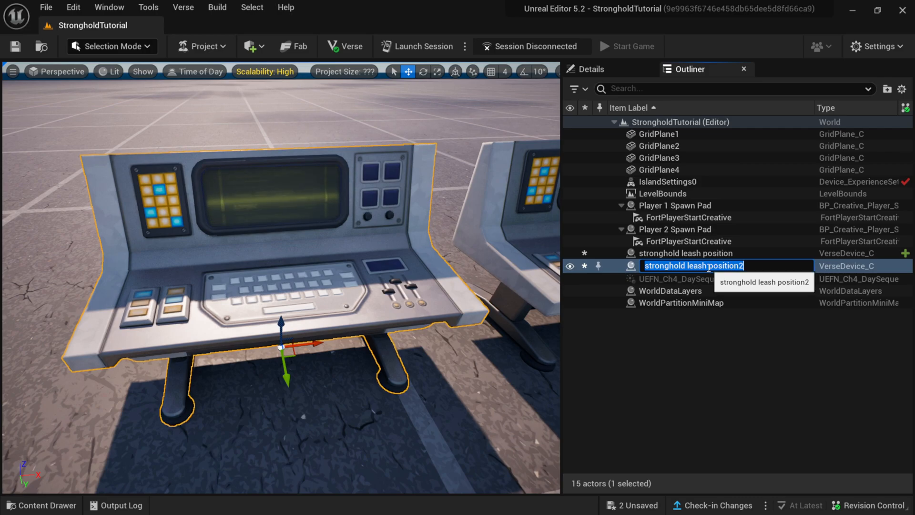
drag(709, 267, 790, 266)
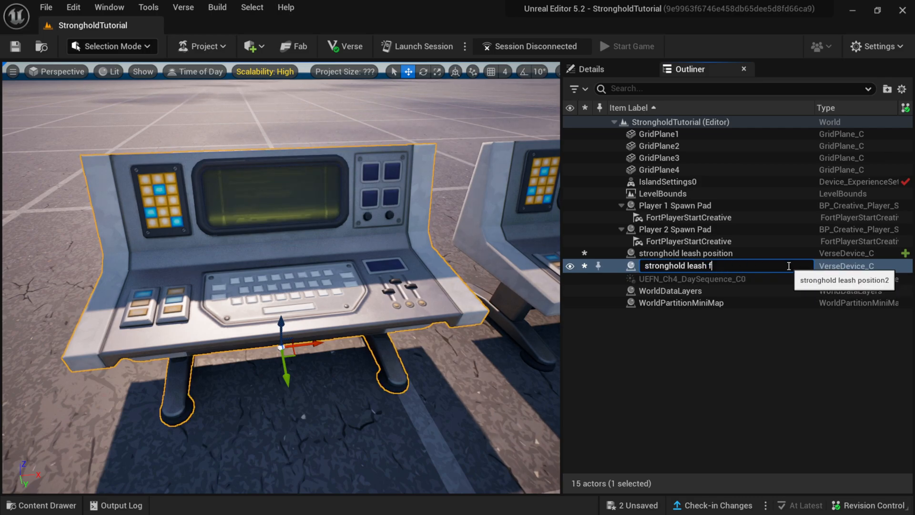
key(Return)
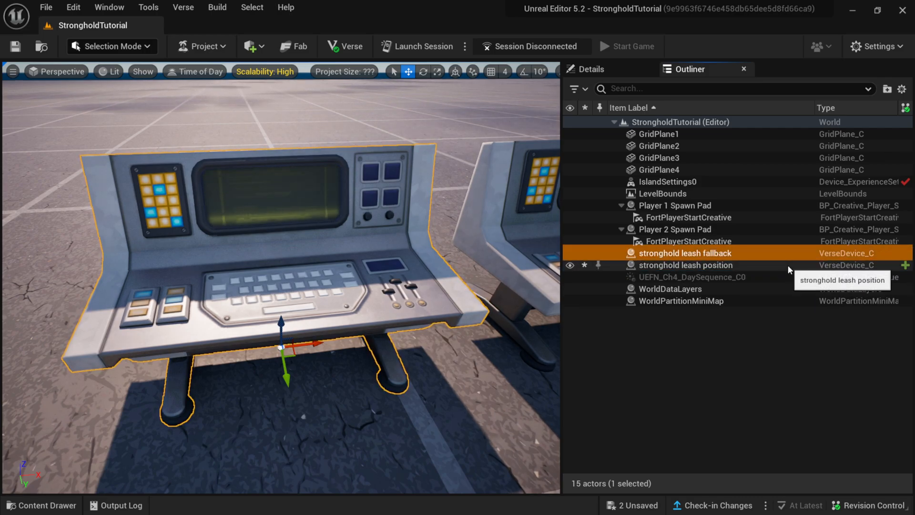
Move the stronghold leash fallback device along the green axis, farther back than the stronghold leash position device.
scroll(342, 272, down, 5)
scroll(342, 272, down, 3)
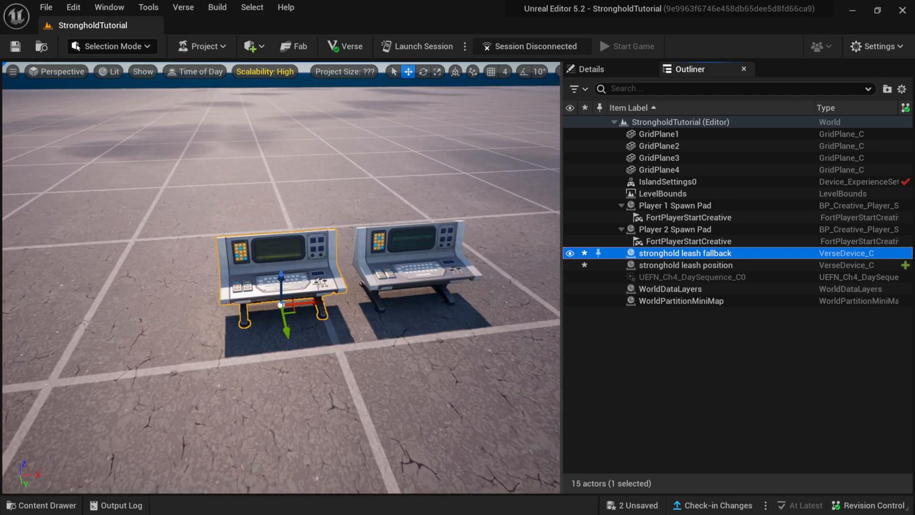
drag(289, 326, 254, 241)
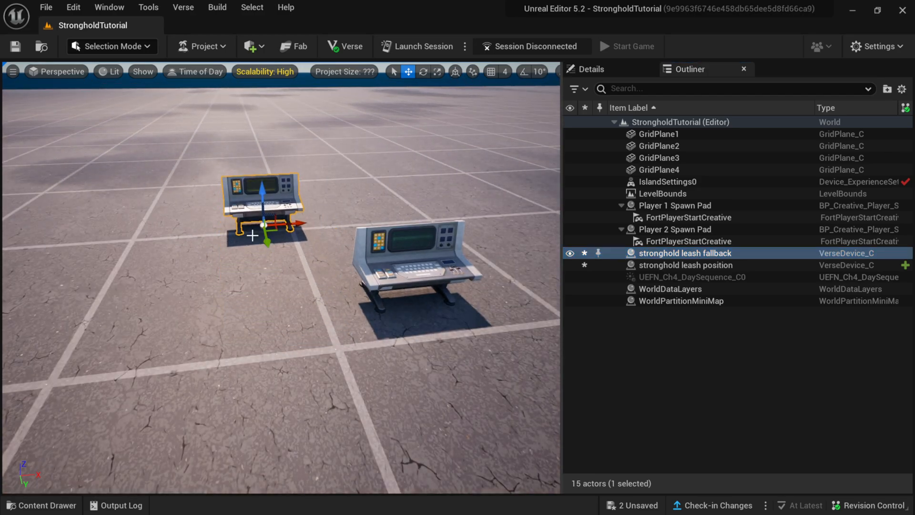
Select both the stronghold leash position and fallback devices and disable Visible in Game for them.
click(357, 267)
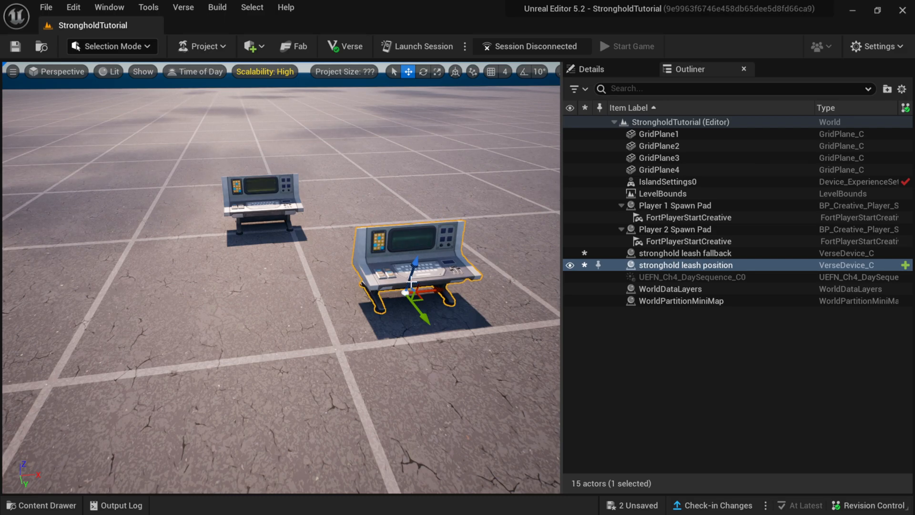
click(288, 206)
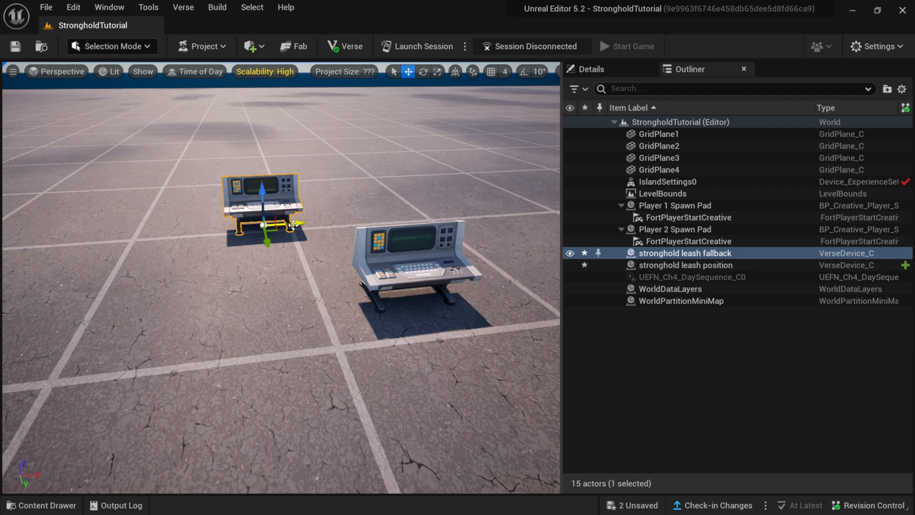
ctrl+click(358, 259)
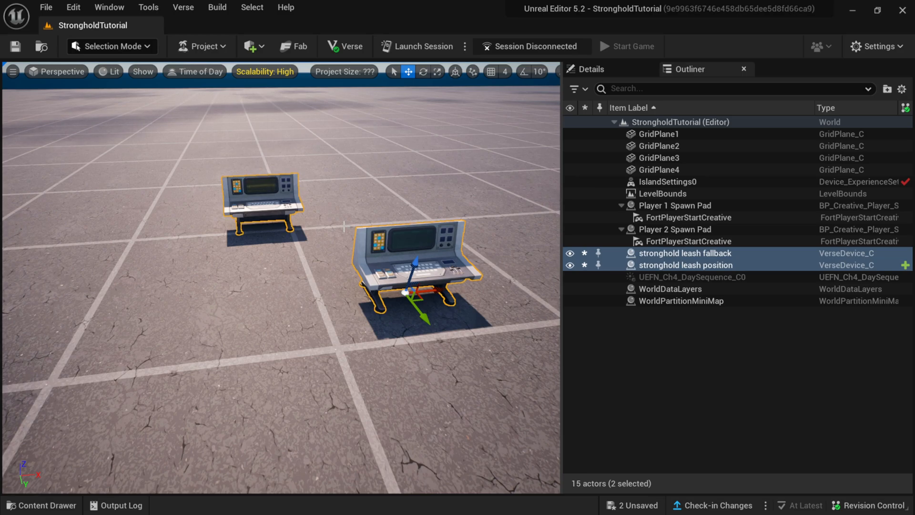
click(595, 69)
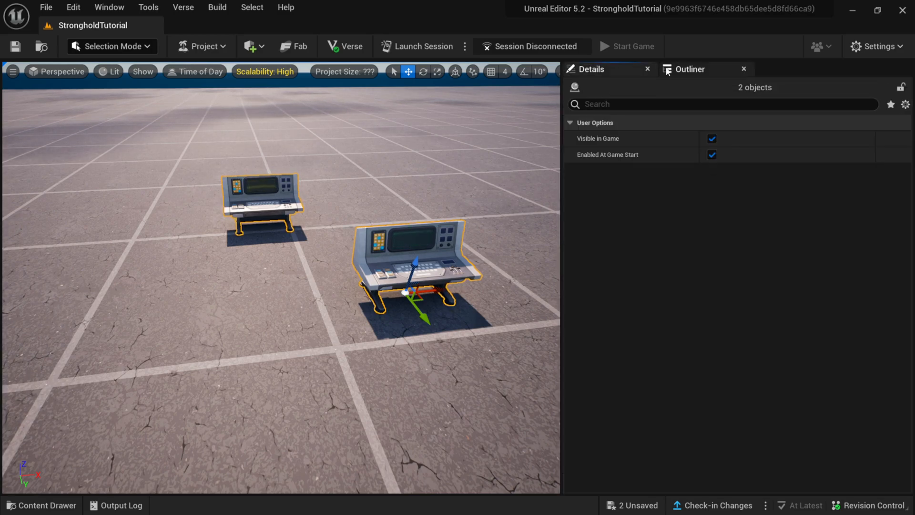
mouse_move(591, 140)
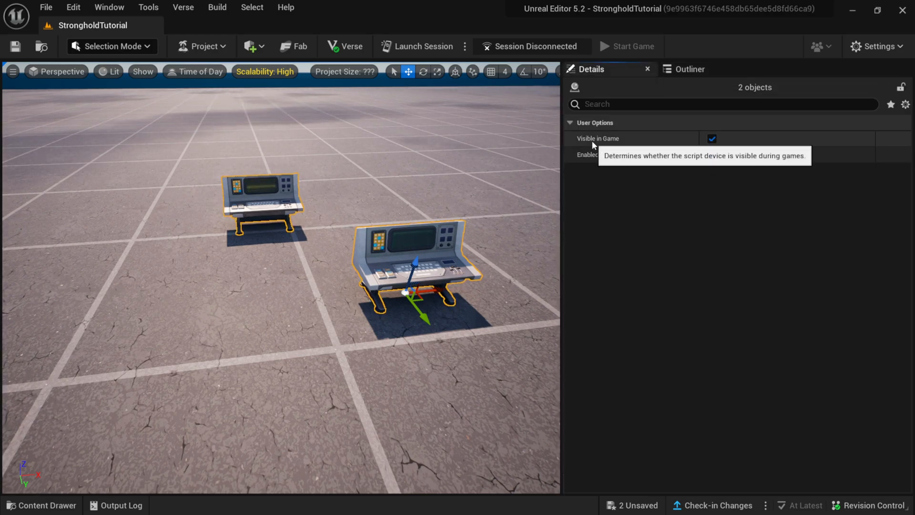
click(714, 139)
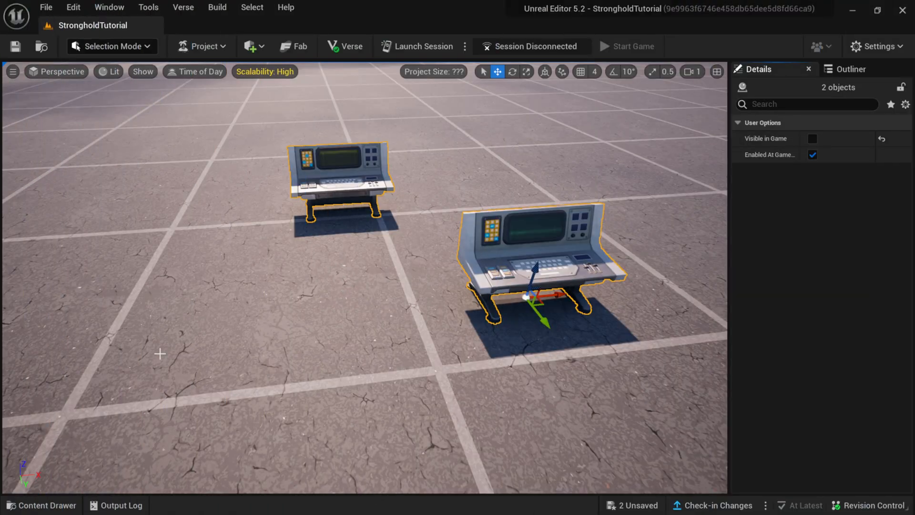
Dock the Content Browser in the layout at the All folder level and make it taller.
click(45, 504)
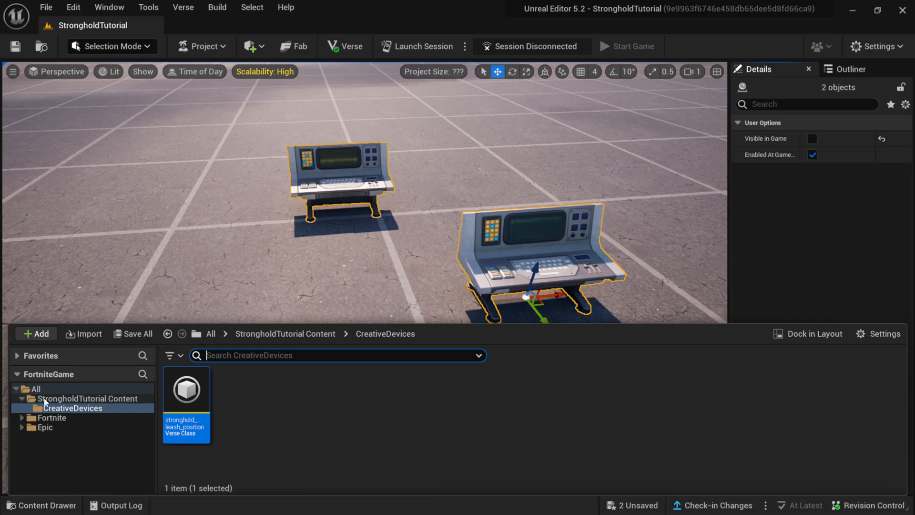
click(38, 390)
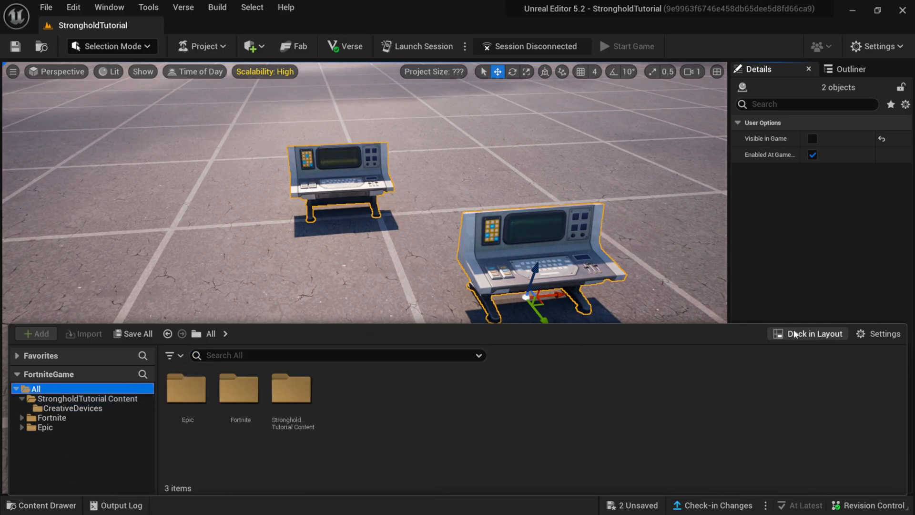
click(810, 333)
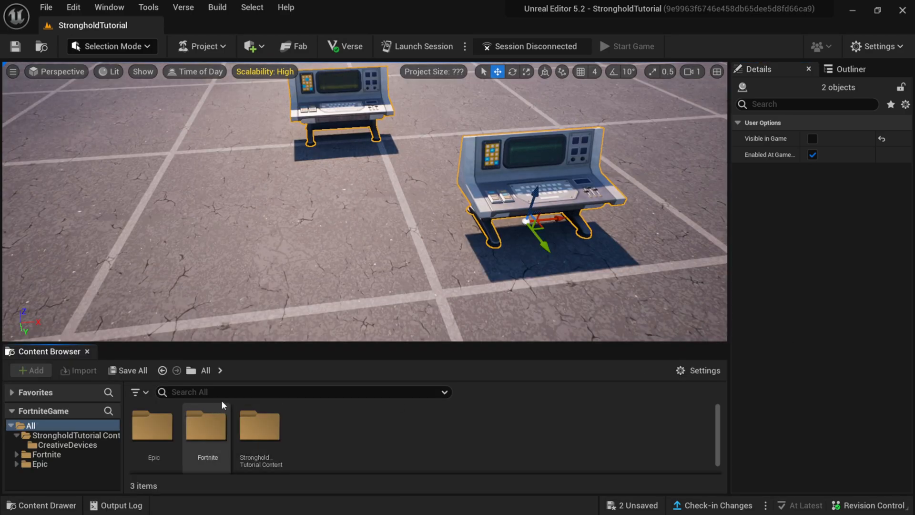
drag(249, 342, 251, 295)
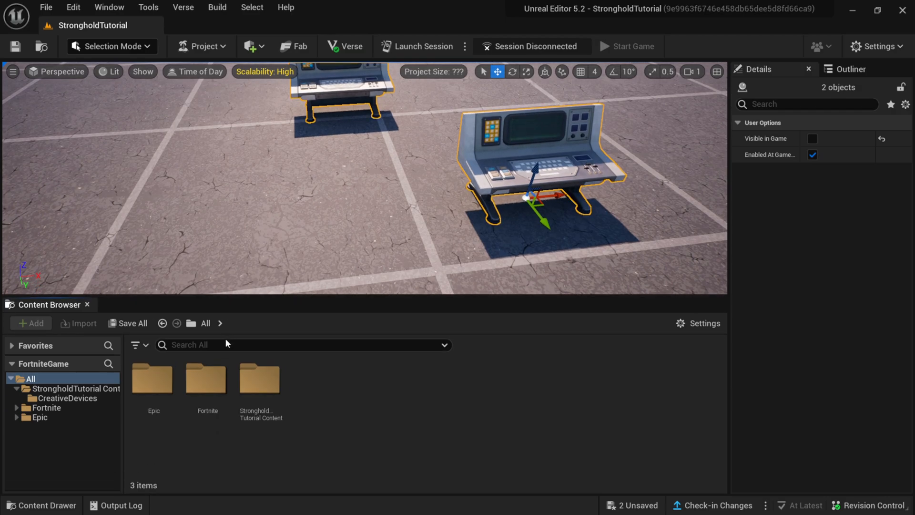
Search all content for "guard spawn" and place a Guard Spawner in the level near the leash devices.
click(237, 342)
text(guard)
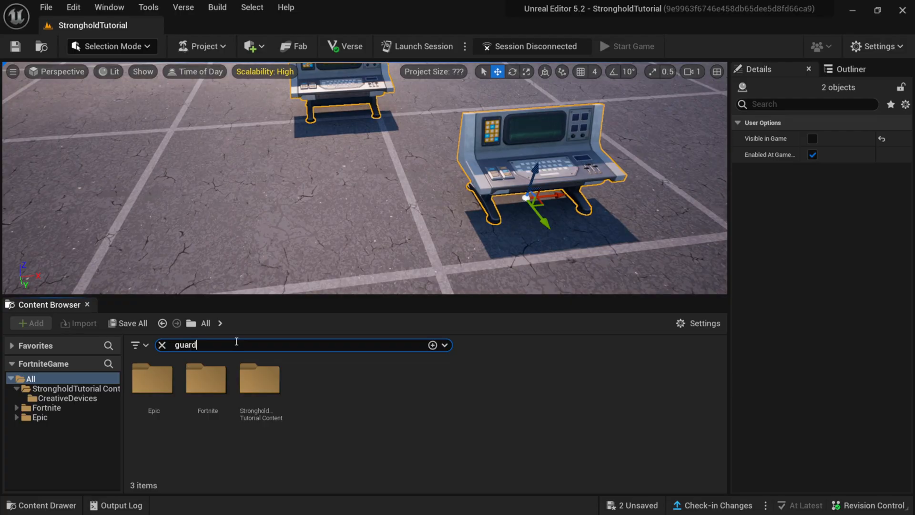
text( spawn)
click(380, 460)
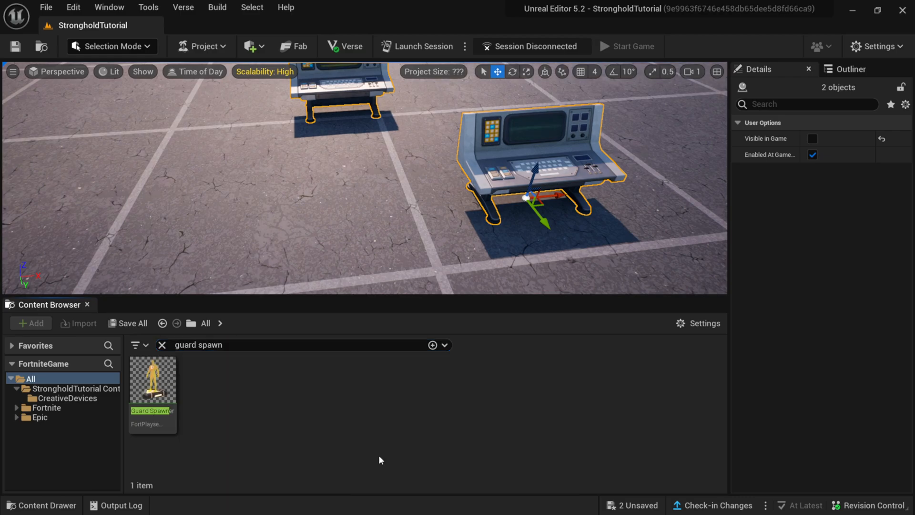
drag(157, 389, 159, 206)
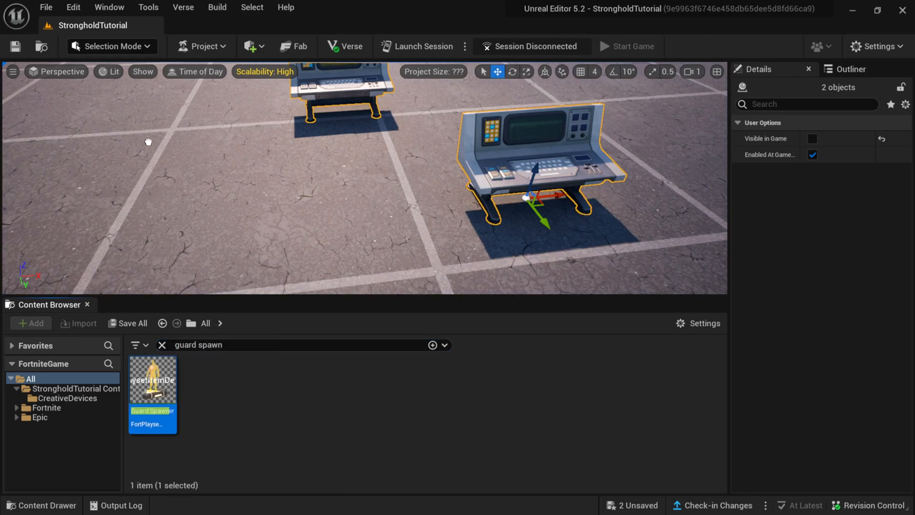
drag(146, 139, 156, 147)
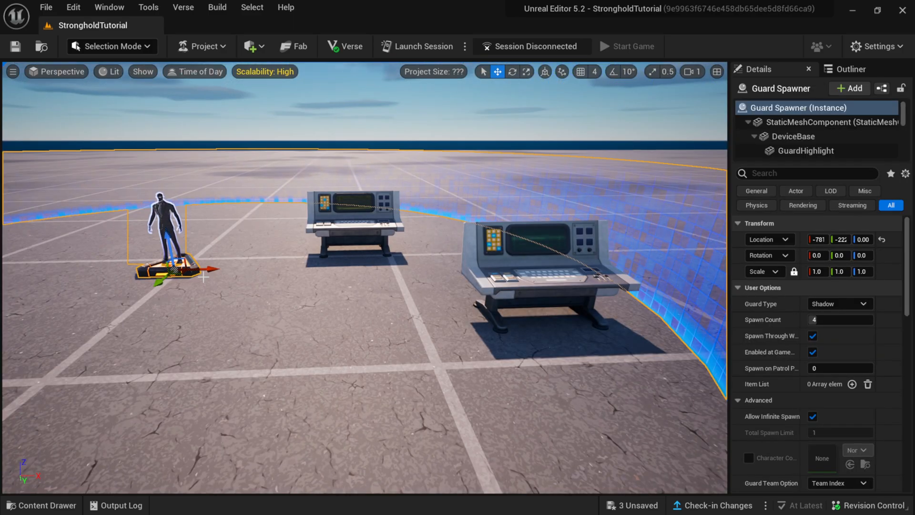
Move the Guard Spawner sideways and back until its spawn radius is clear of both leash devices.
drag(208, 269, 50, 270)
scroll(157, 263, down, 8)
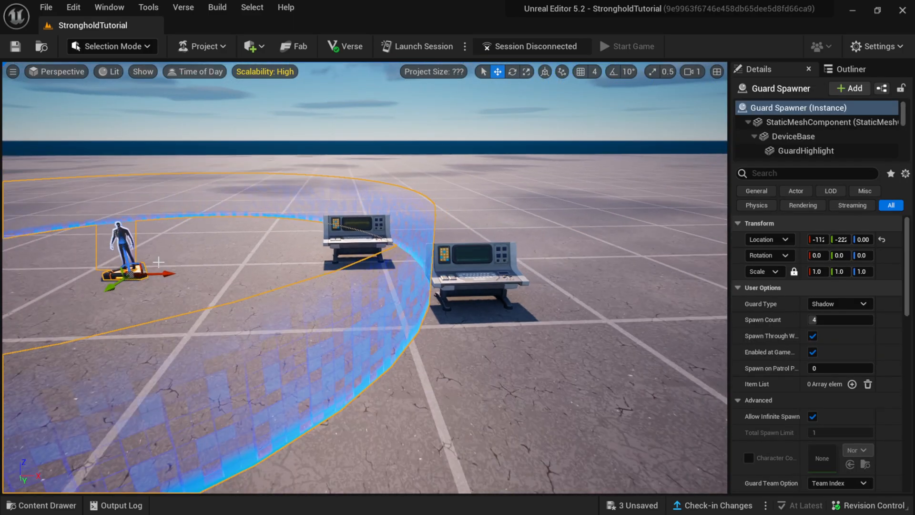
drag(162, 285, 188, 234)
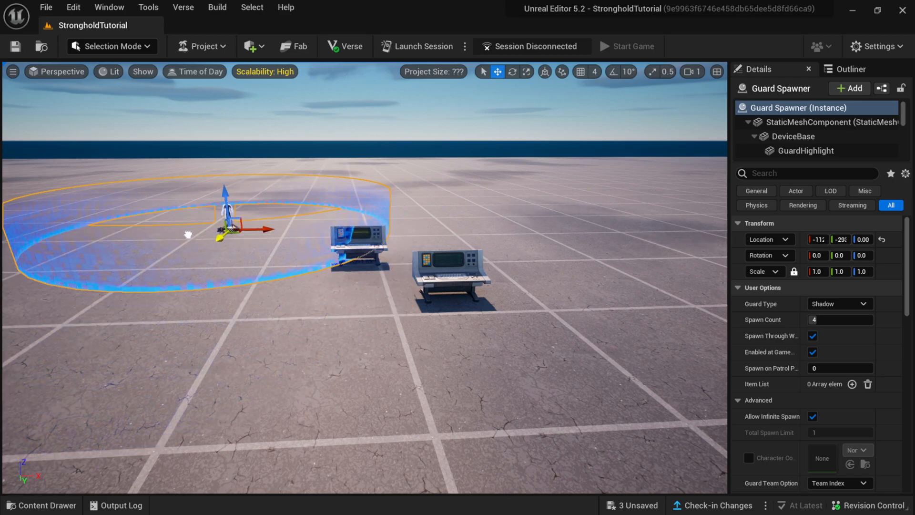
drag(257, 227, 161, 201)
Add a cube shape to the level and widen the Details panel.
click(253, 46)
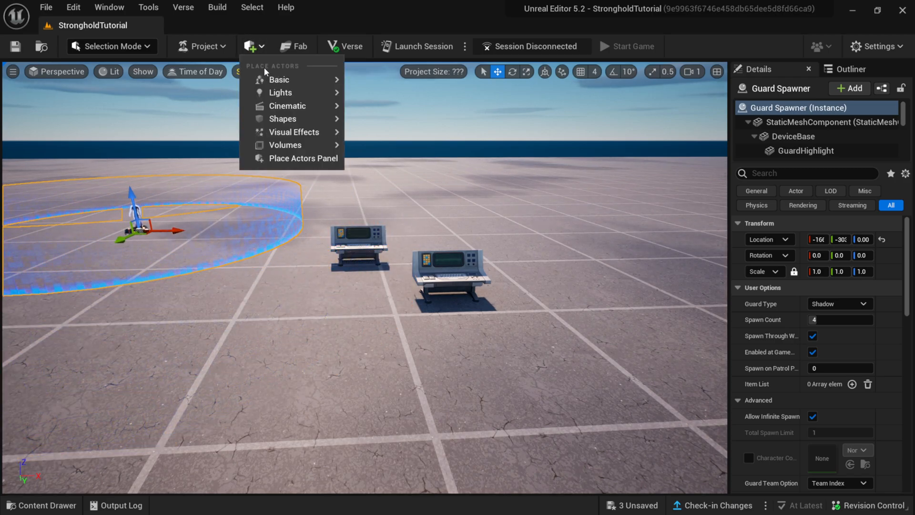
mouse_move(277, 122)
click(384, 124)
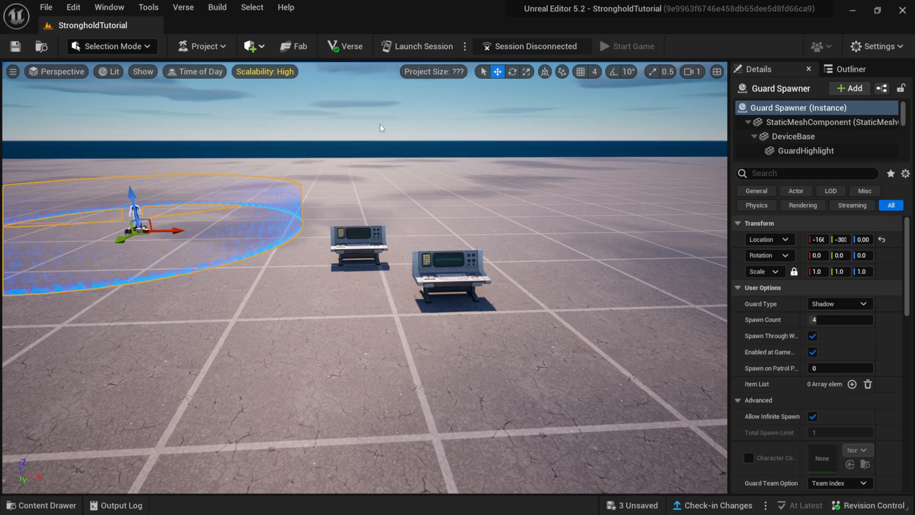
drag(730, 246, 637, 245)
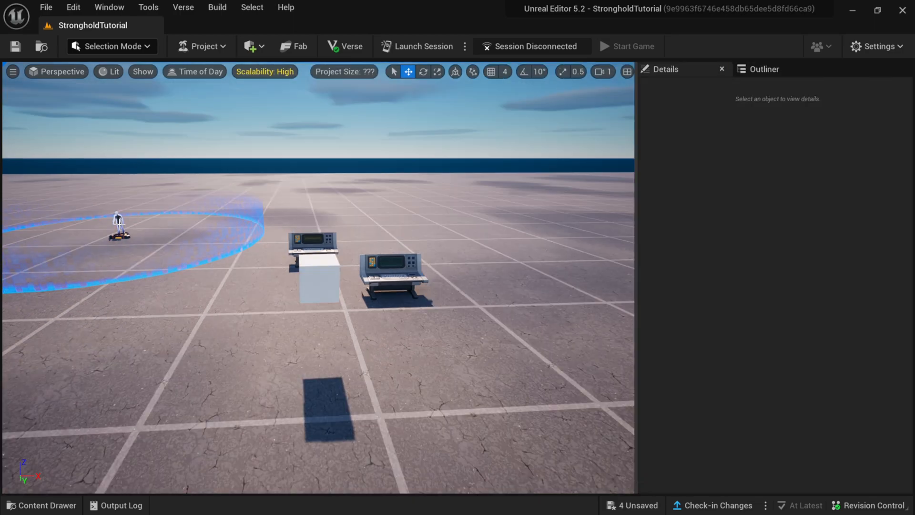
Copy the Guard Spawner's location onto the cube and focus the viewport on the cube.
click(116, 223)
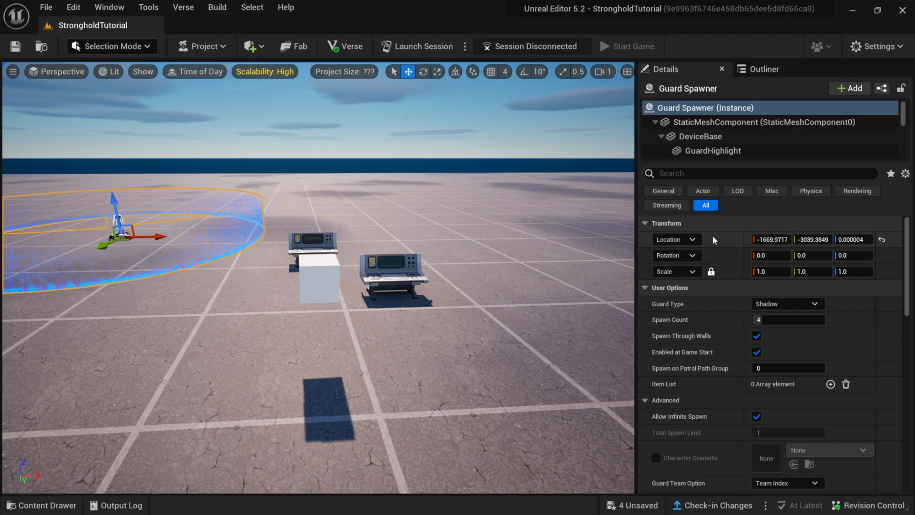
right_click(724, 238)
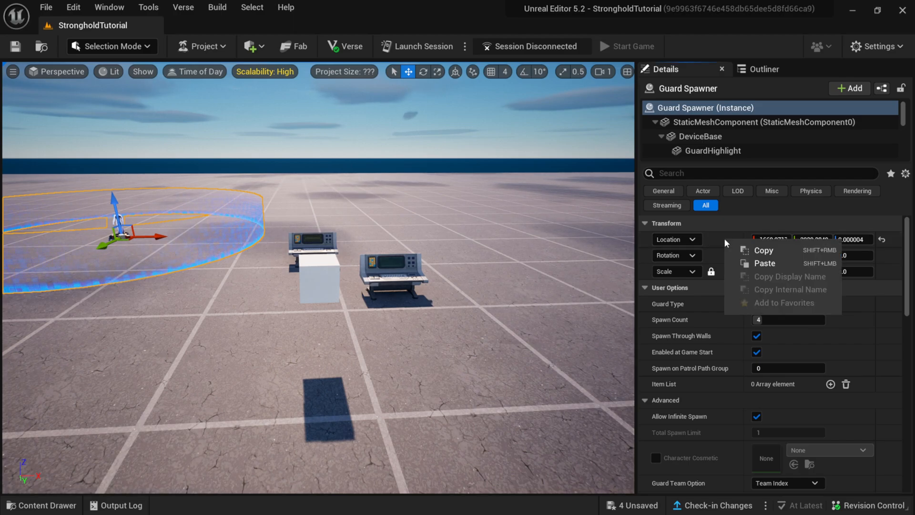
click(763, 249)
click(318, 281)
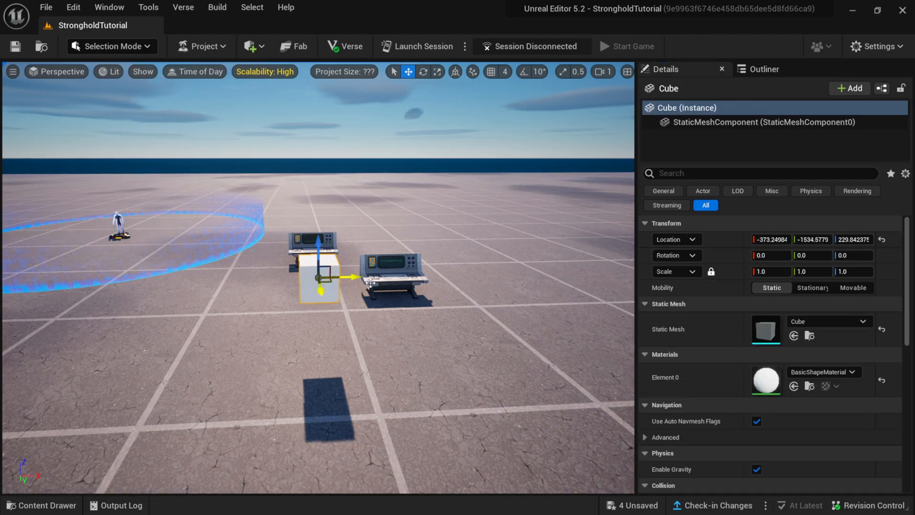
right_click(726, 238)
click(765, 261)
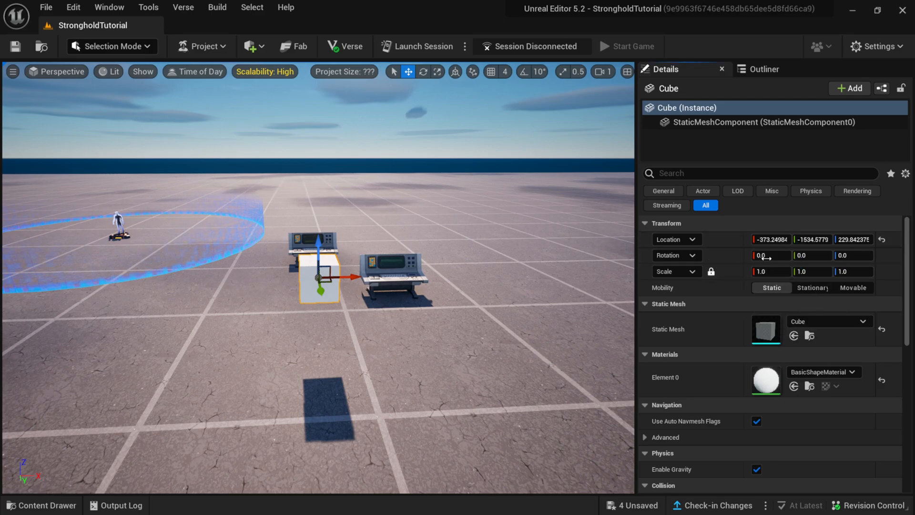
click(764, 69)
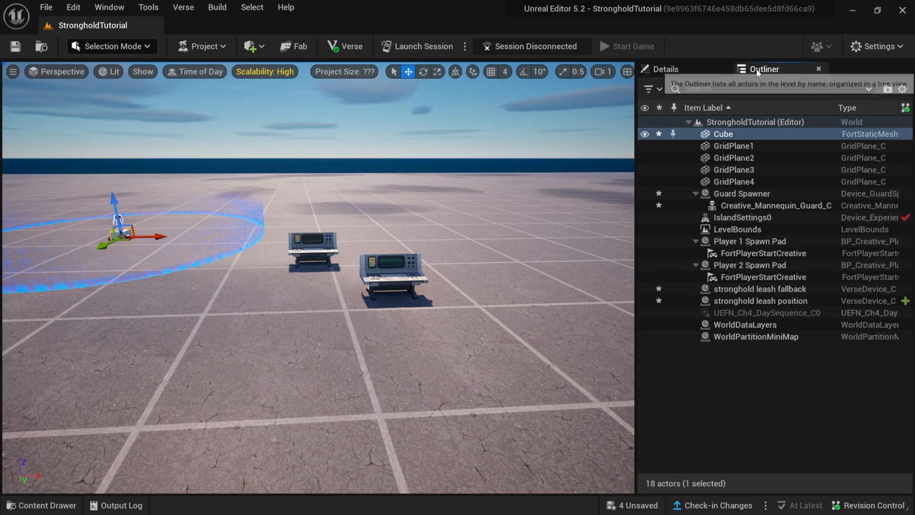
double_click(723, 135)
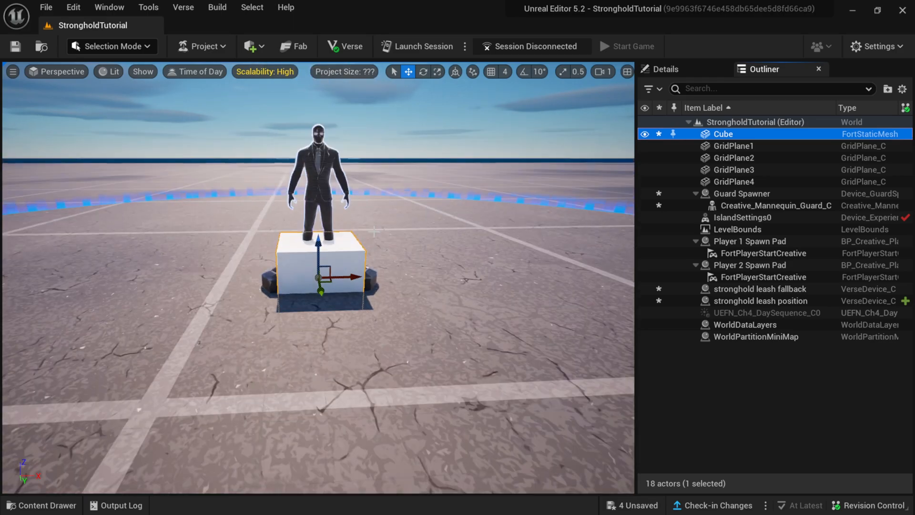
Raise the cube until it rests on the ground, then dock the Details panel beside the Outliner and widen it.
alt+drag(365, 284, 437, 289)
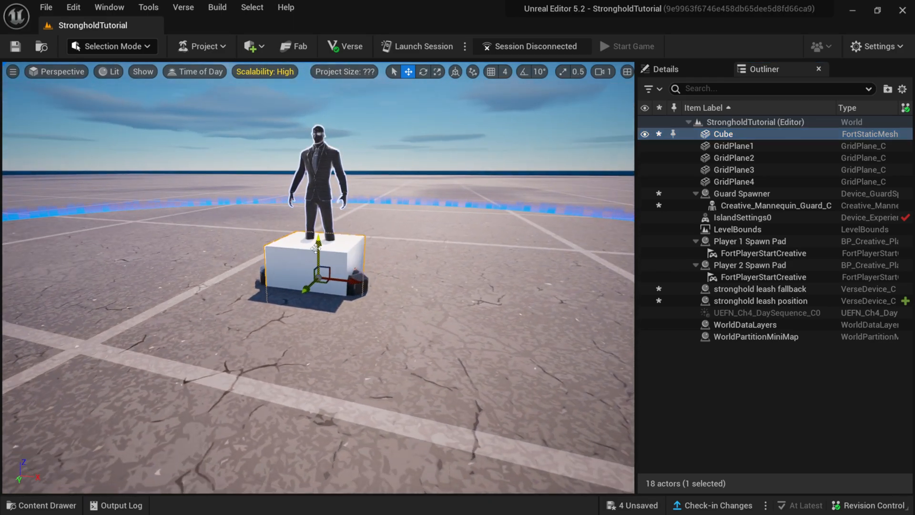
drag(316, 248, 318, 210)
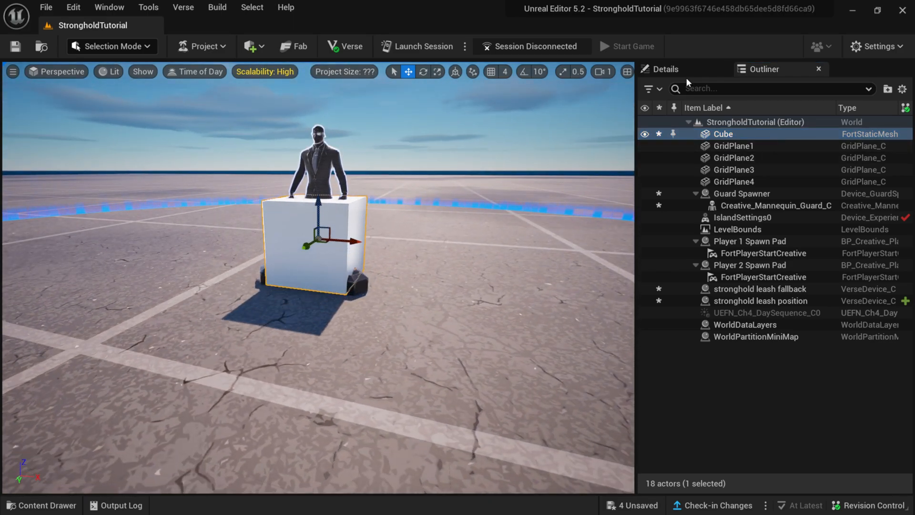
click(666, 69)
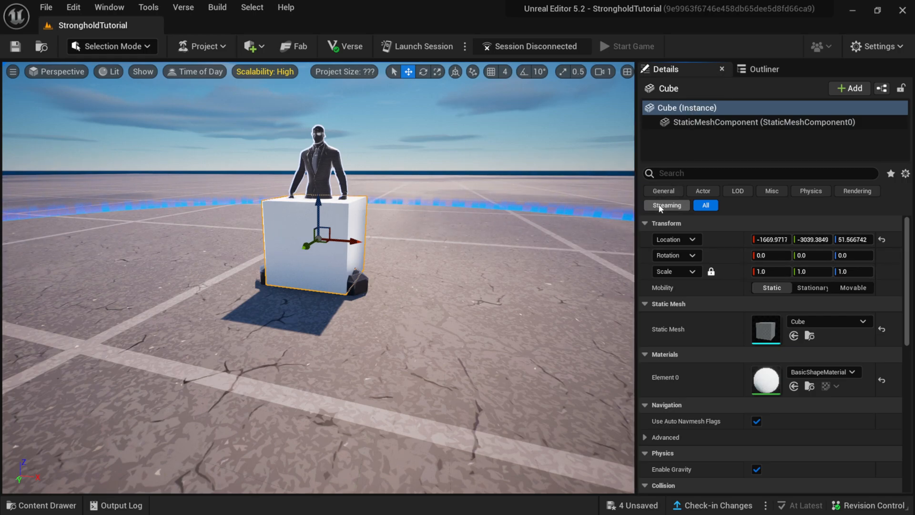
drag(667, 70, 639, 105)
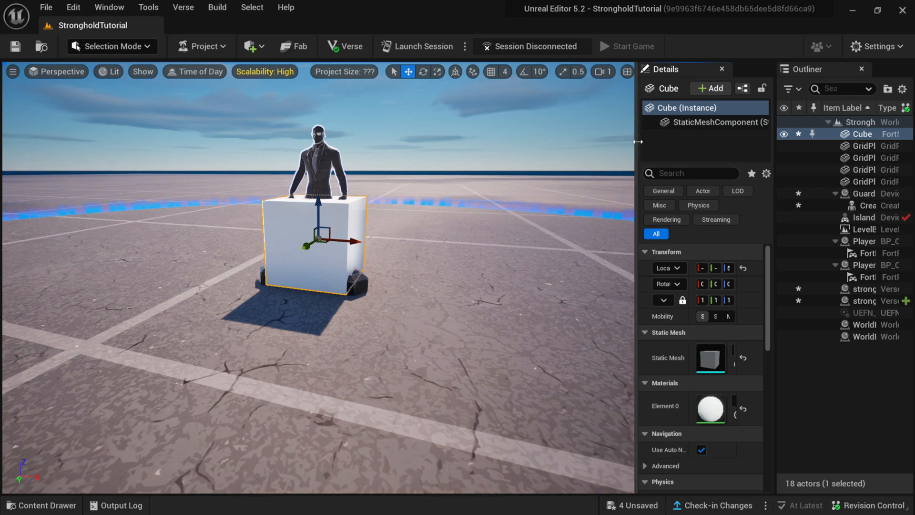
drag(601, 137, 453, 129)
Scale the cube uniformly to 5.0 and raise it to a Z location of about 240 so it stands on the ground.
drag(684, 173, 690, 174)
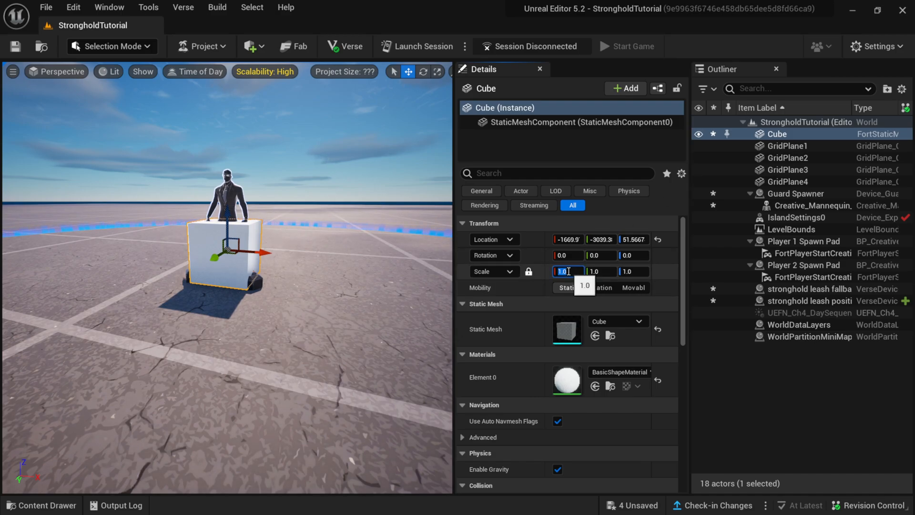
text(5)
key(Return)
scroll(216, 263, down, 5)
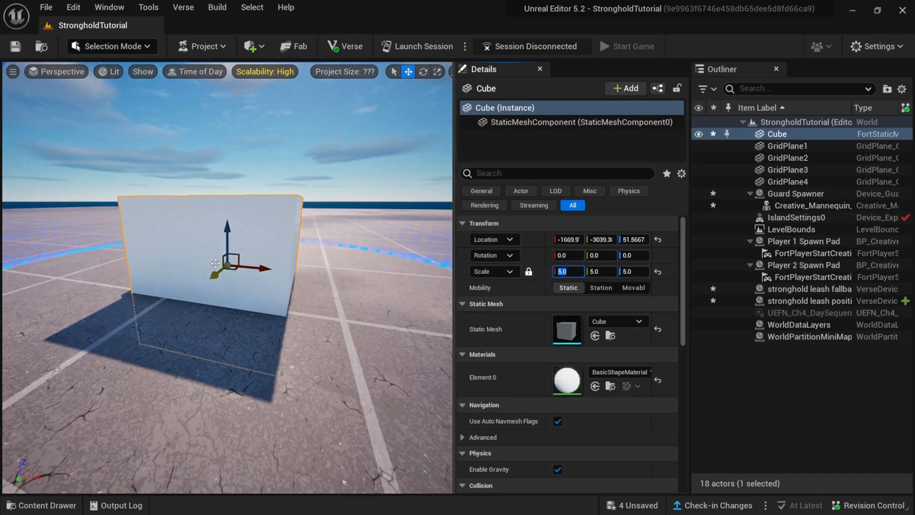
drag(228, 238, 231, 203)
scroll(231, 175, down, 5)
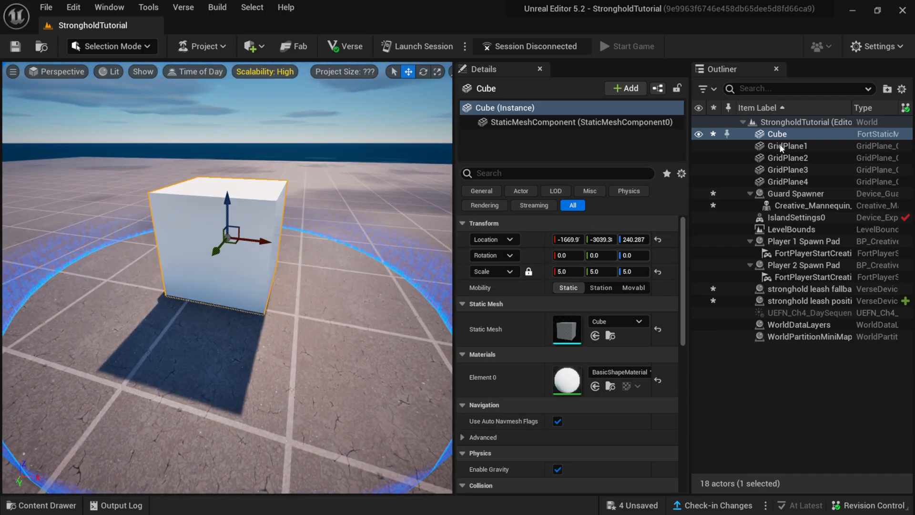
Raise the Guard Spawner onto the cube's top at a Z location of about 492 and rename it Guard Spawner Sniper Tower.
click(783, 195)
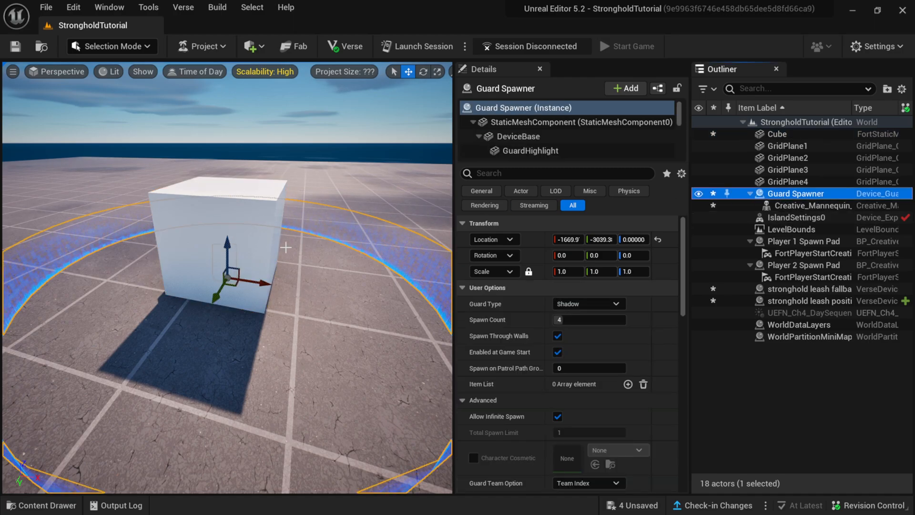
drag(229, 246, 223, 133)
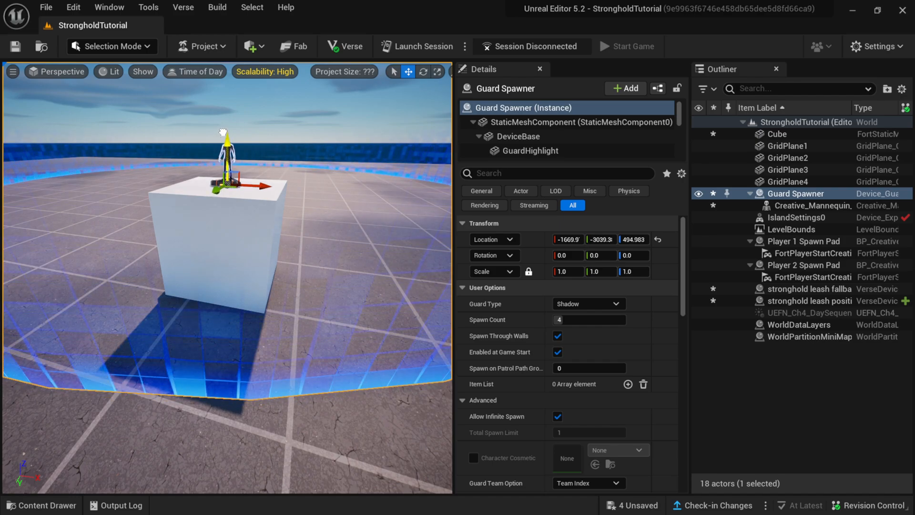
click(790, 195)
click(797, 198)
click(828, 194)
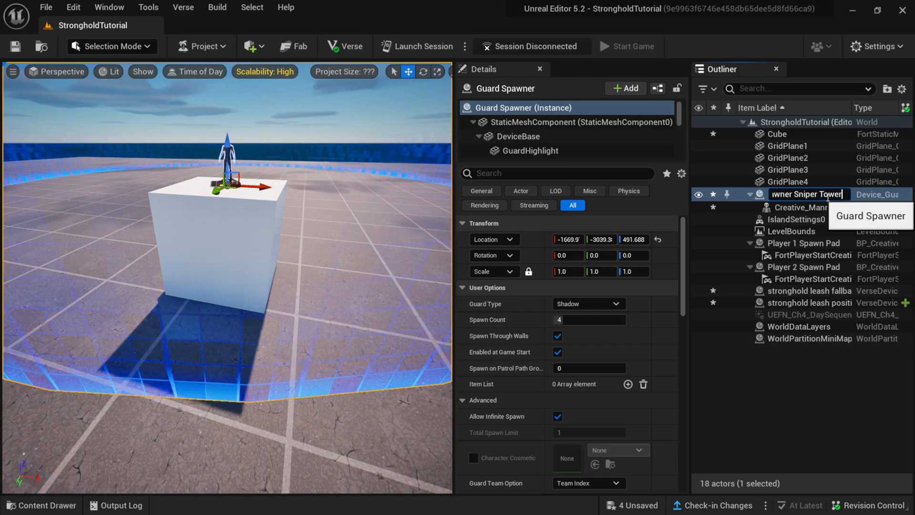
key(Return)
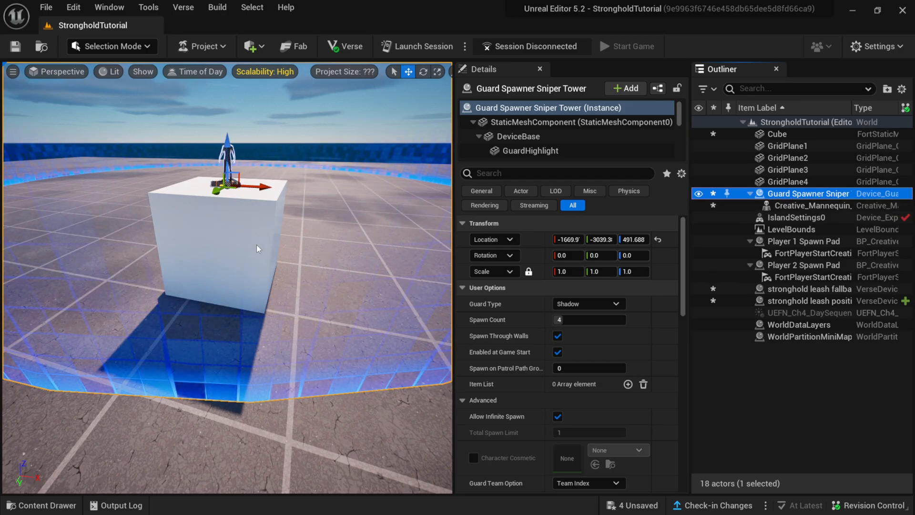
key(Escape)
Select the cube together with its sniper tower spawner and duplicate the pair sideways along the X axis.
click(246, 201)
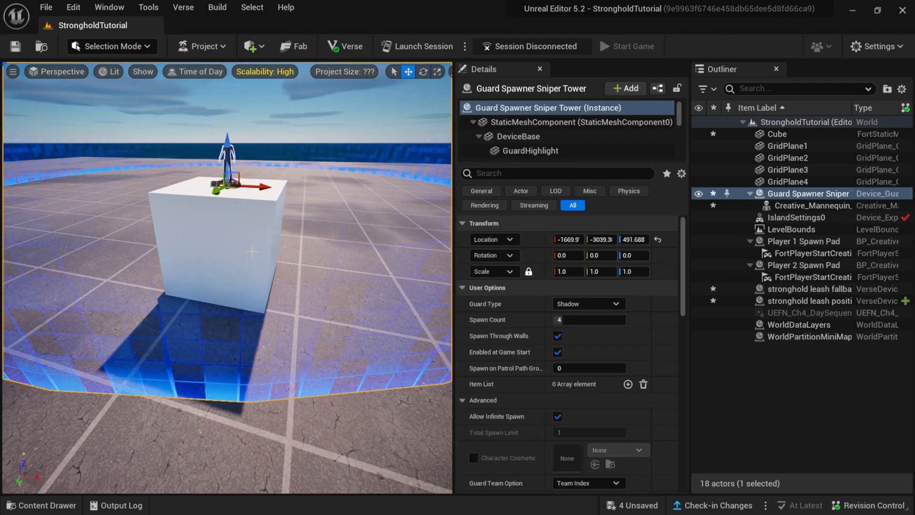
click(777, 134)
ctrl+click(227, 170)
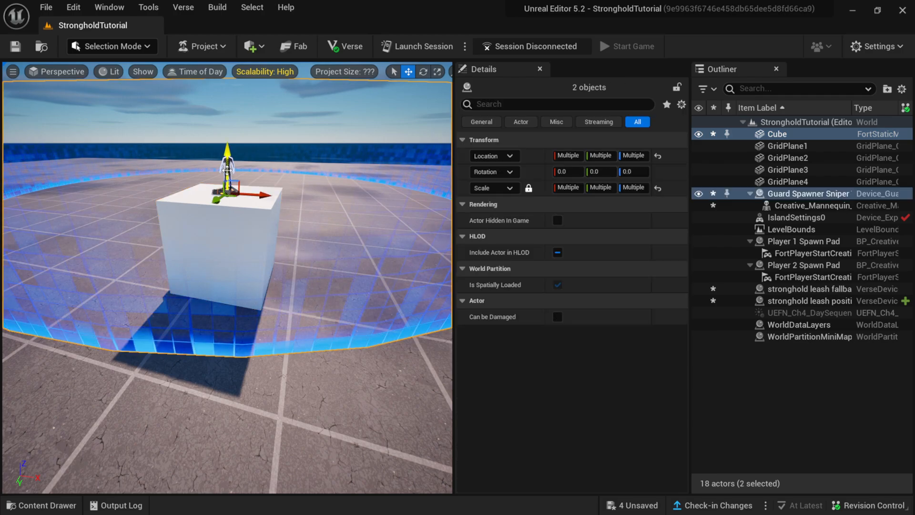
alt+drag(227, 169, 396, 260)
scroll(392, 301, down, 8)
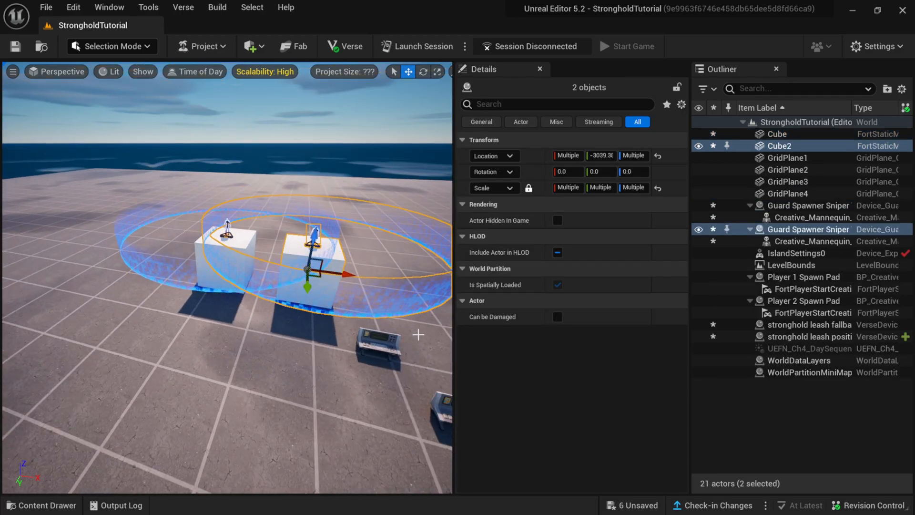
Move the duplicated cube and spawner further along X until the two towers stand on opposite sides of the leash devices.
right_drag(403, 317, 436, 319)
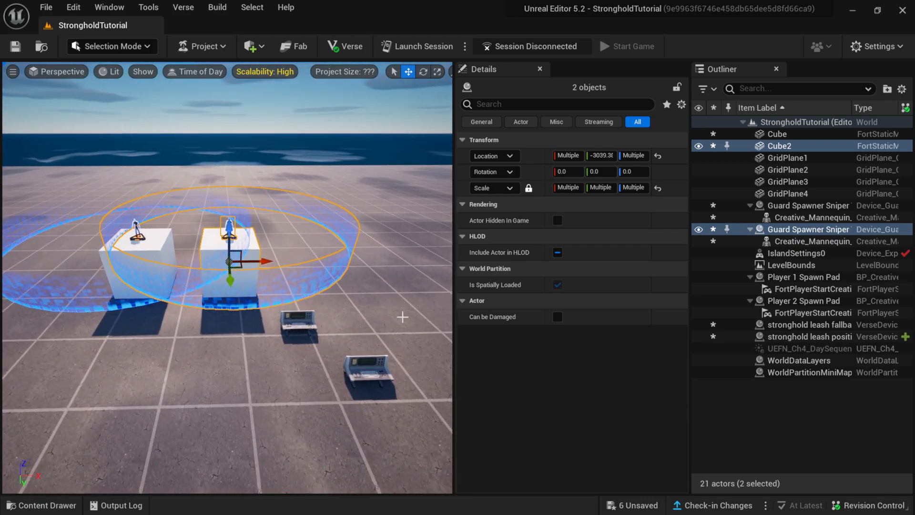
drag(264, 257, 442, 259)
scroll(352, 308, down, 4)
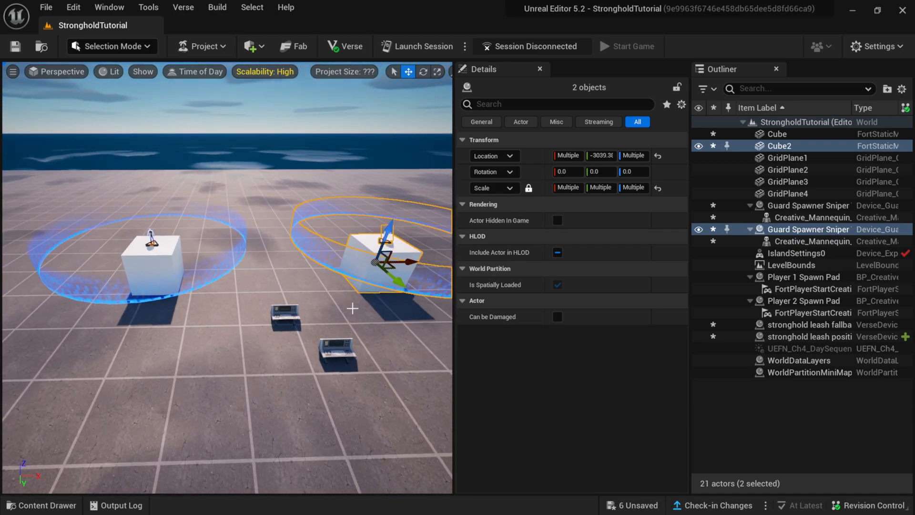
key(d)
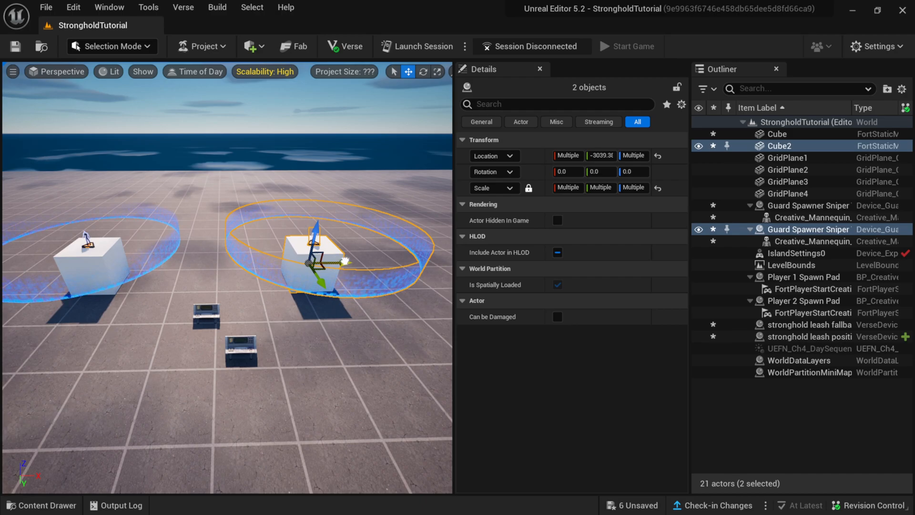
drag(341, 257, 436, 268)
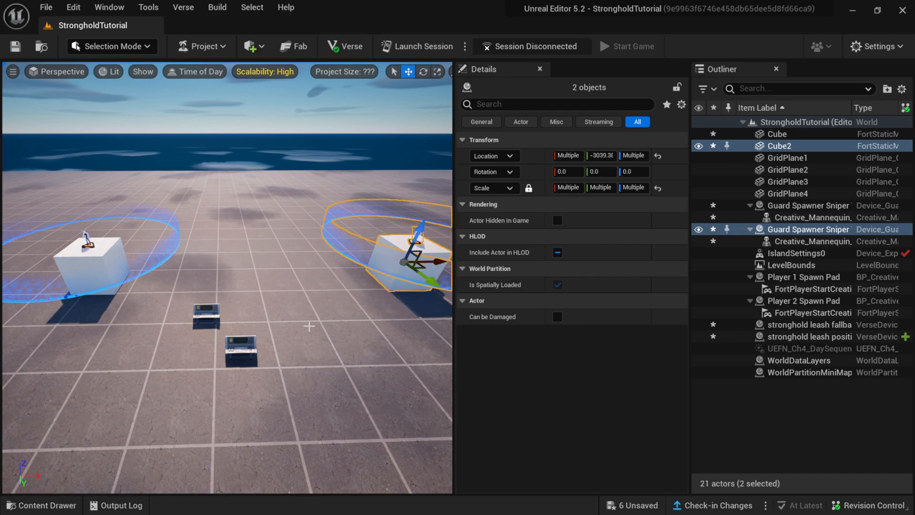
right_drag(435, 268, 423, 230)
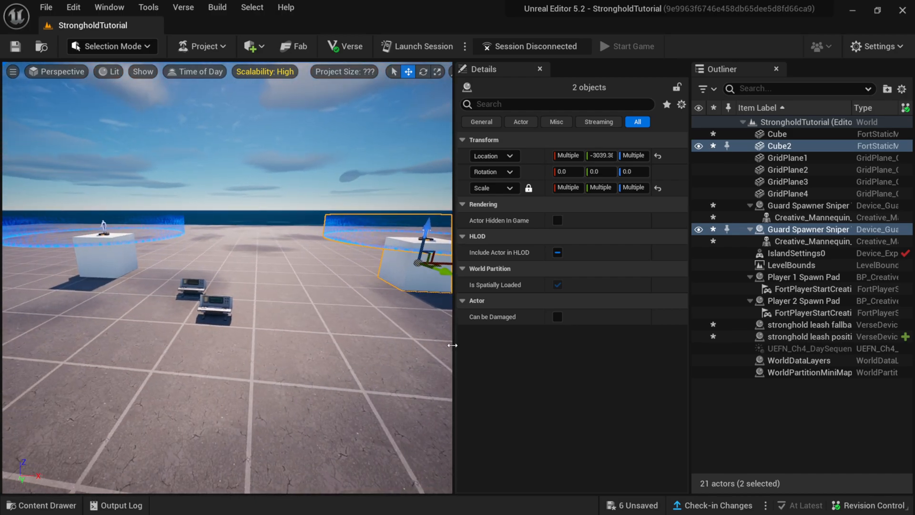
drag(453, 345, 465, 345)
Focus the view on the first sniper tower spawner and select both Guard Spawner Sniper Tower devices.
click(810, 206)
click(793, 193)
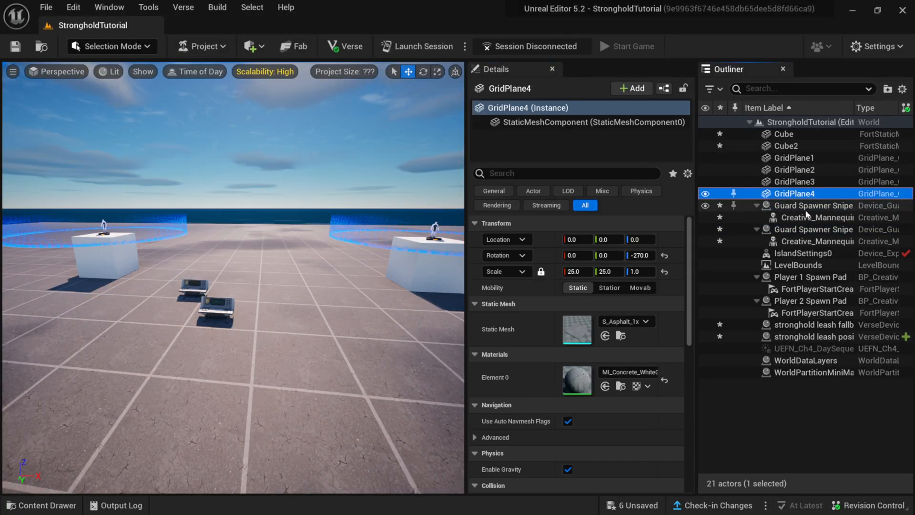
double_click(810, 206)
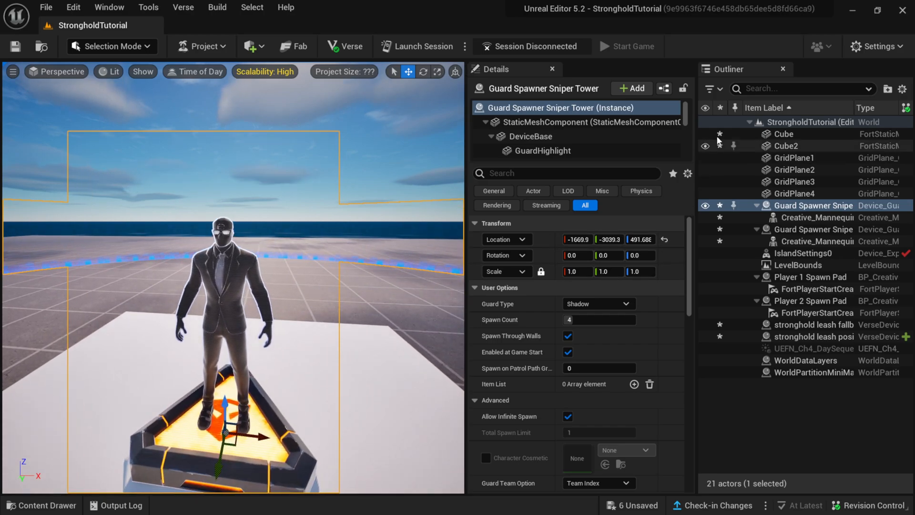
click(793, 209)
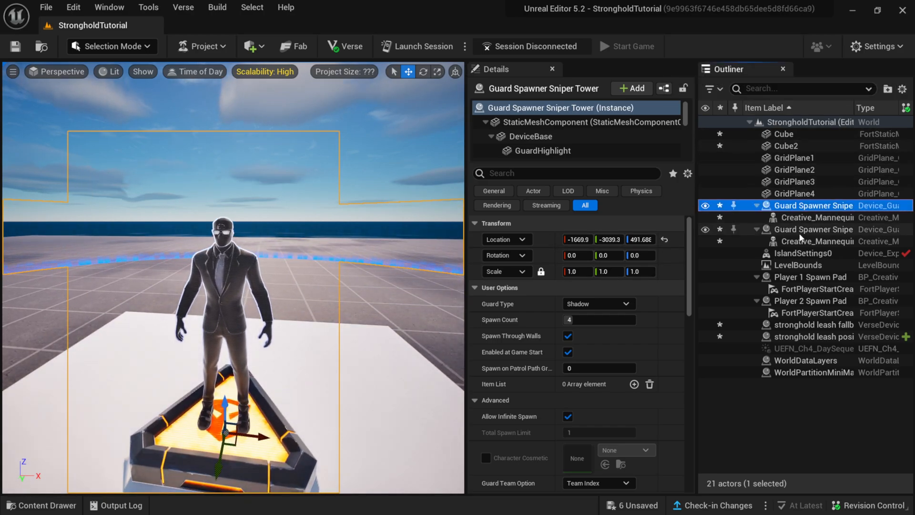
ctrl+click(799, 230)
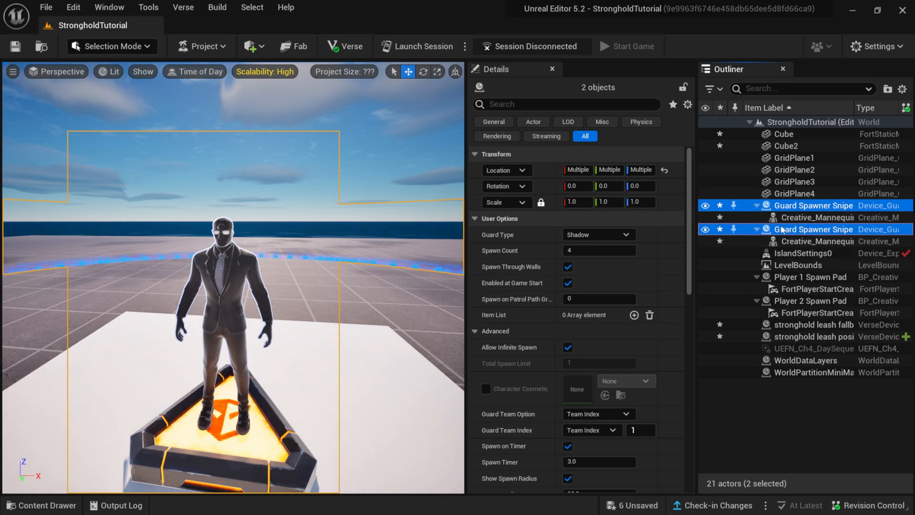
click(796, 243)
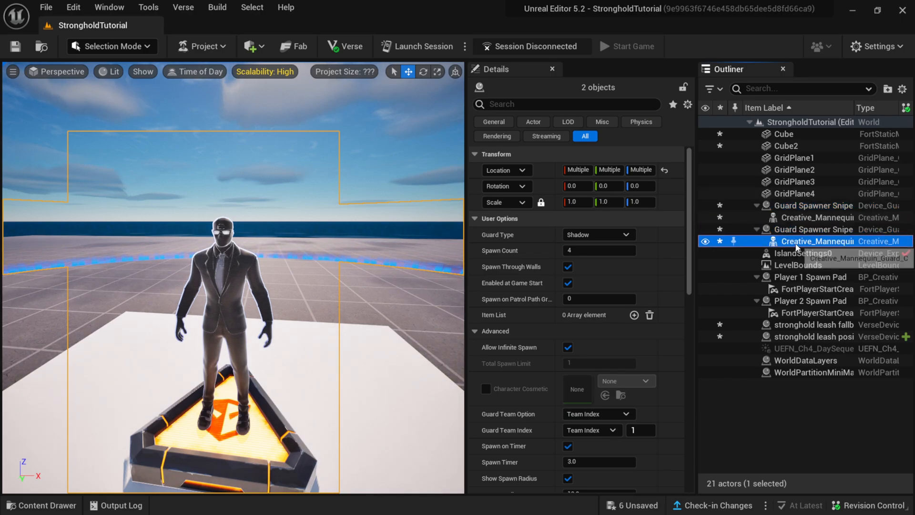
scroll(410, 305, down, 5)
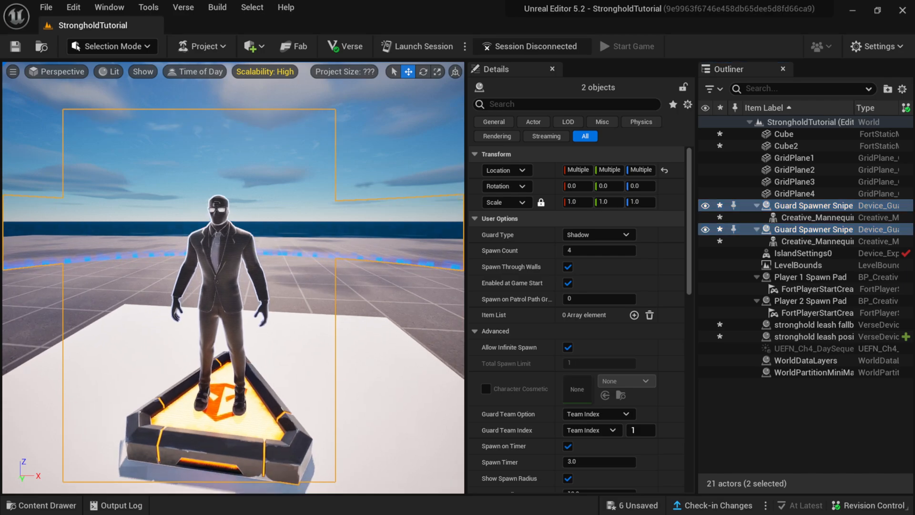
Try the Ghost, Grotto and Shark guard types on both sniper tower spawners and return them to Shadow.
click(579, 236)
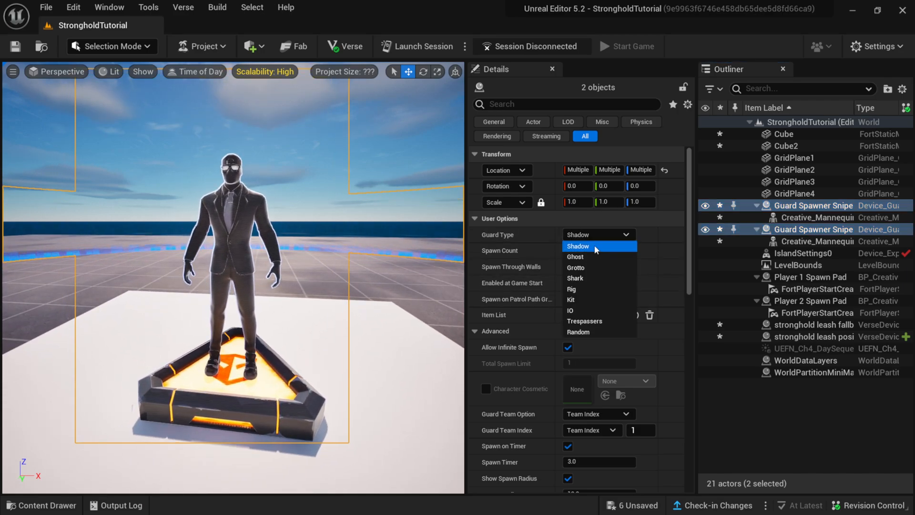
click(593, 243)
click(593, 235)
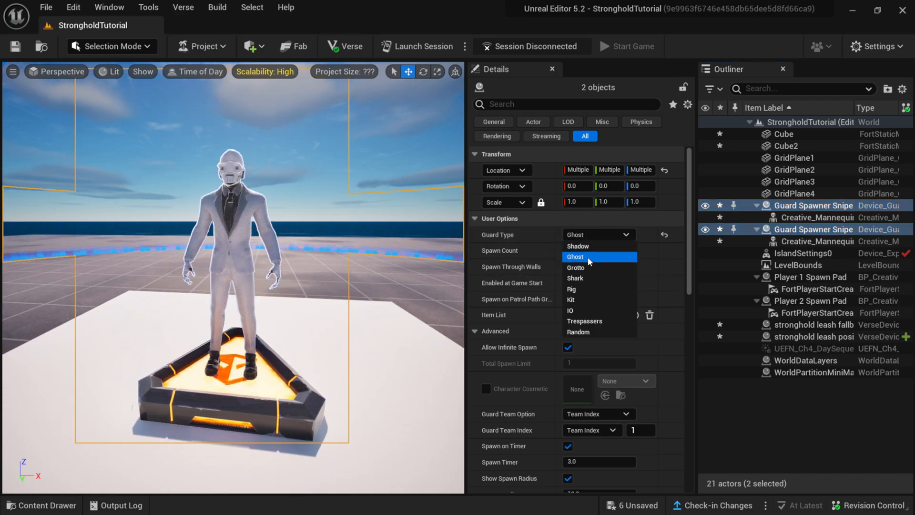
click(588, 267)
click(591, 234)
click(584, 279)
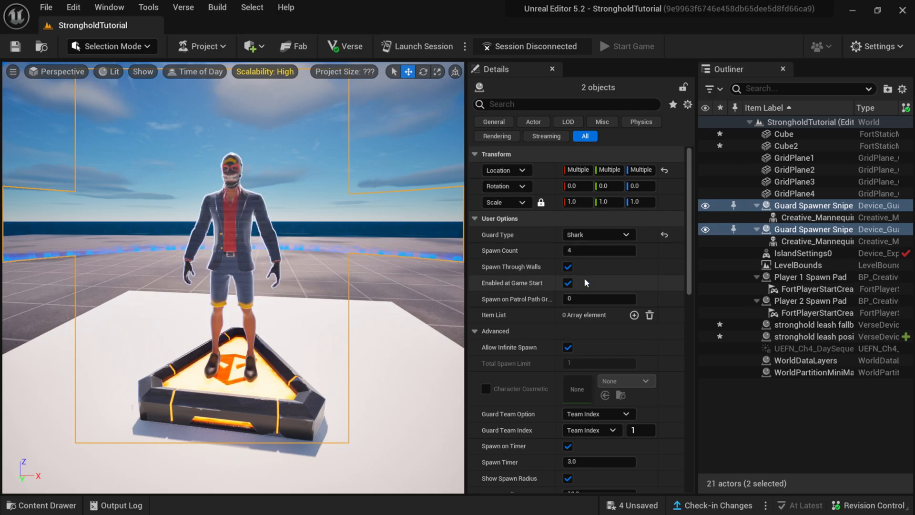
click(591, 234)
click(591, 281)
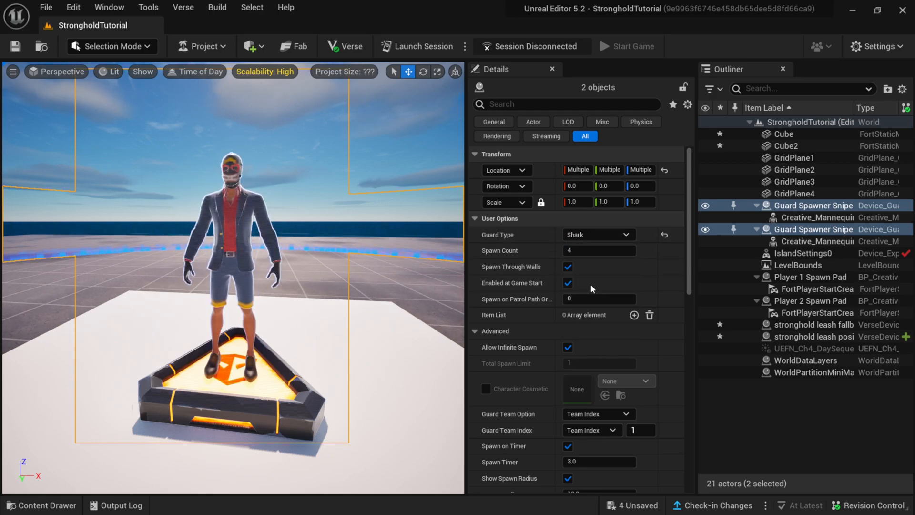
click(588, 232)
click(587, 247)
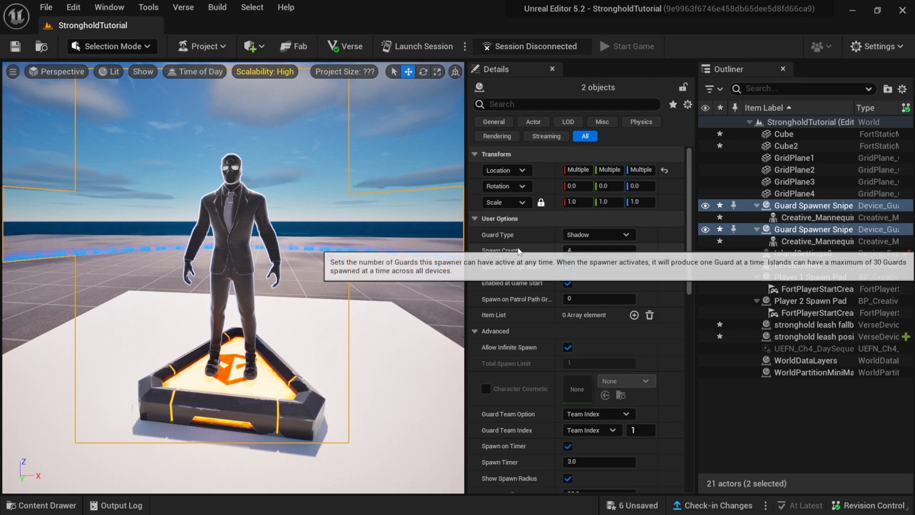
Set the Spawn Count of both sniper tower spawners to 1 and widen the Details panel to show the full option names.
click(576, 250)
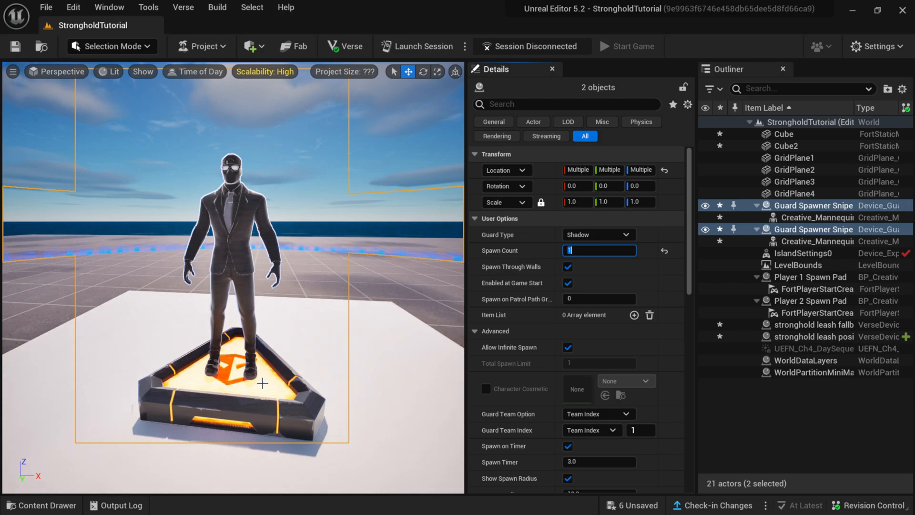
drag(466, 268, 410, 270)
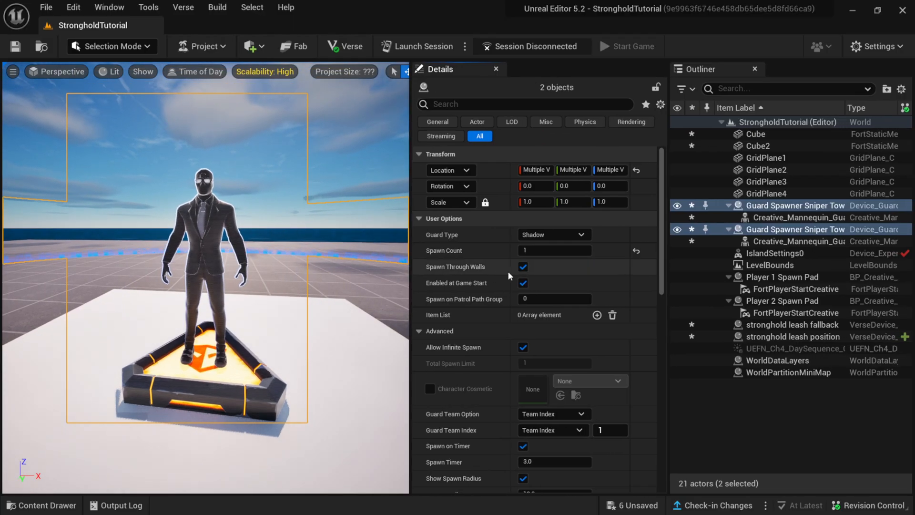
drag(508, 270, 527, 271)
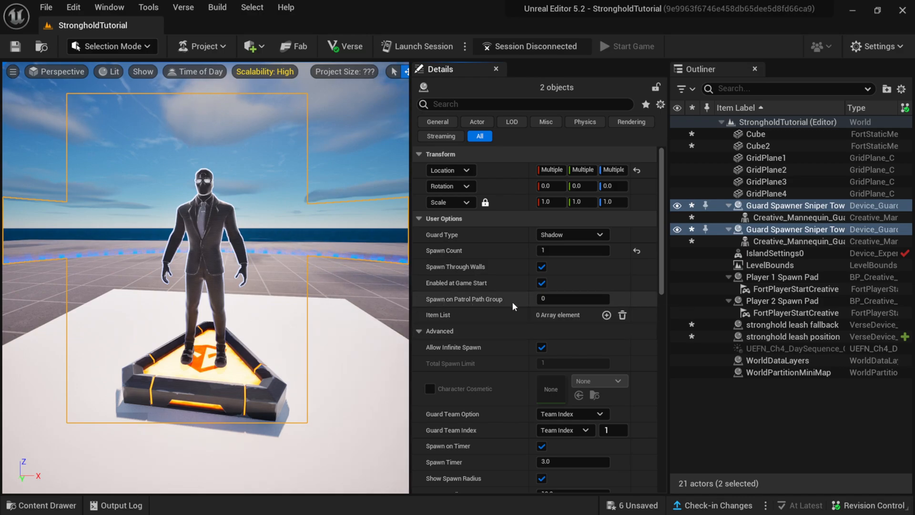
click(438, 300)
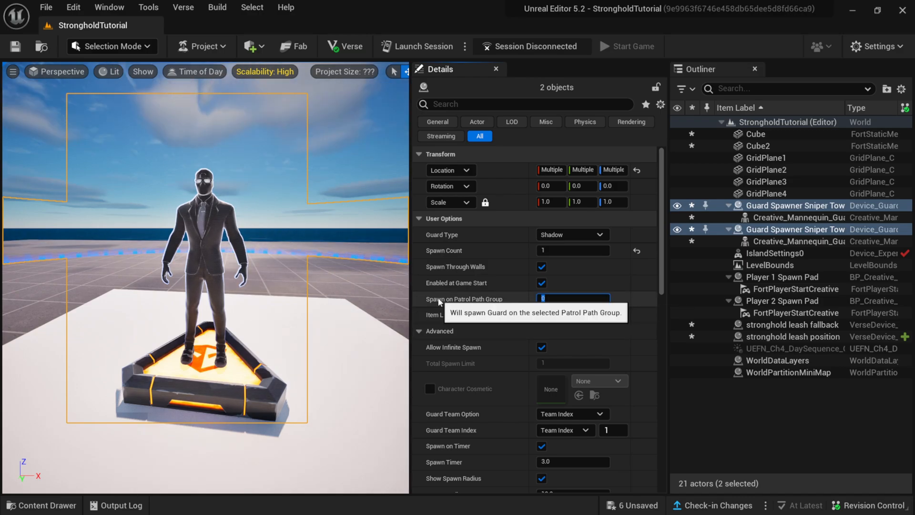
click(494, 298)
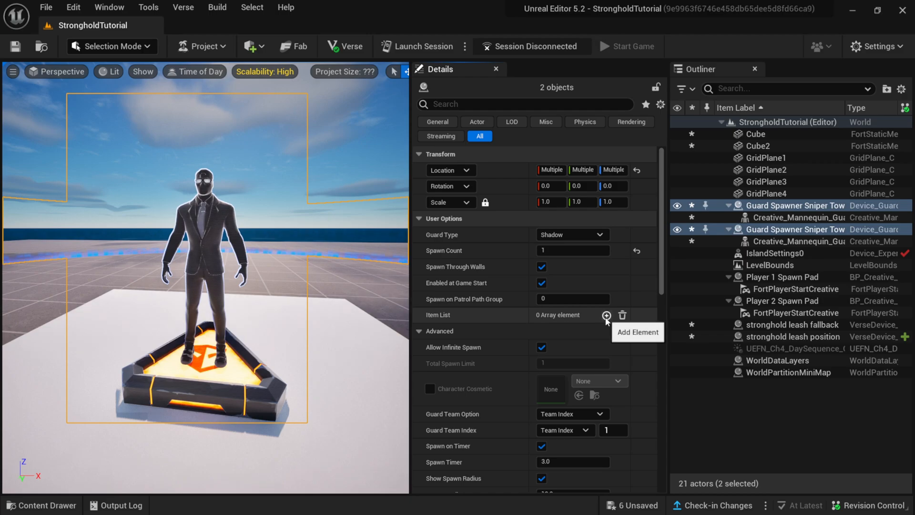
Add an Item List element to both sniper tower spawners and assign it the Rail Gun L5.
click(606, 315)
click(429, 331)
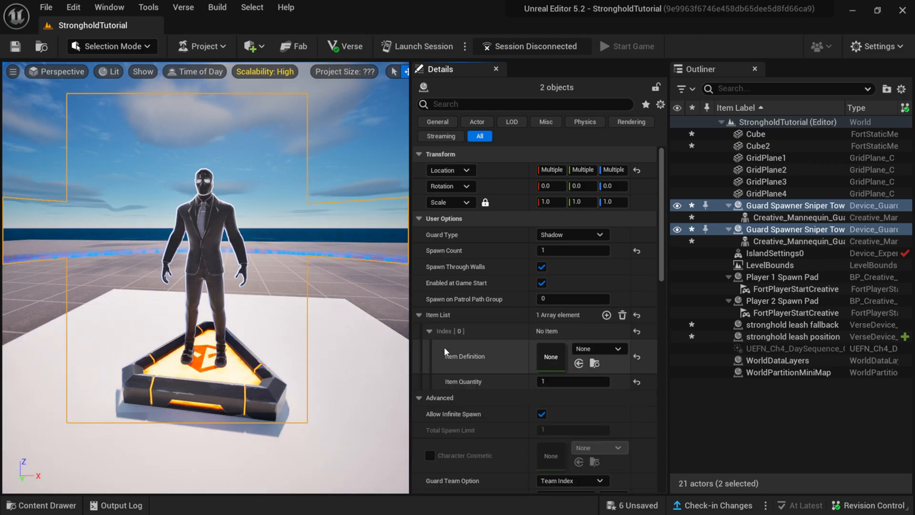
click(596, 348)
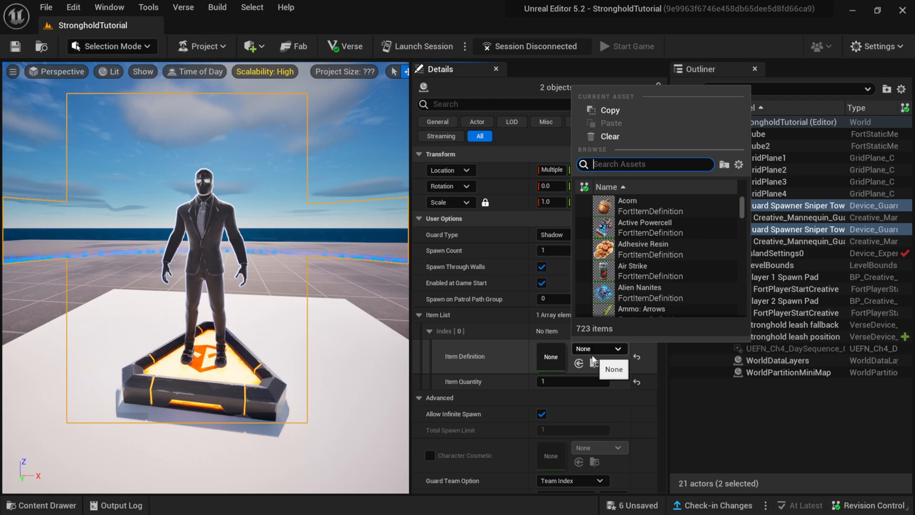
text(rail)
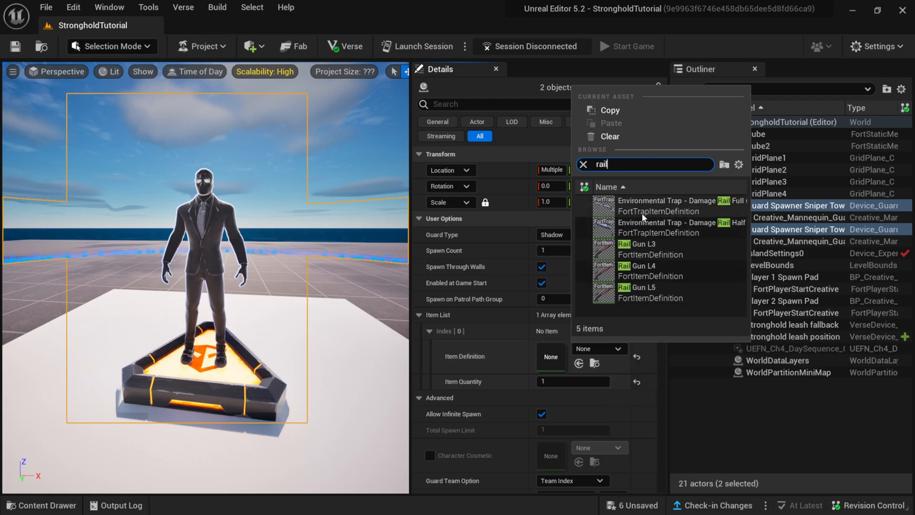
click(644, 289)
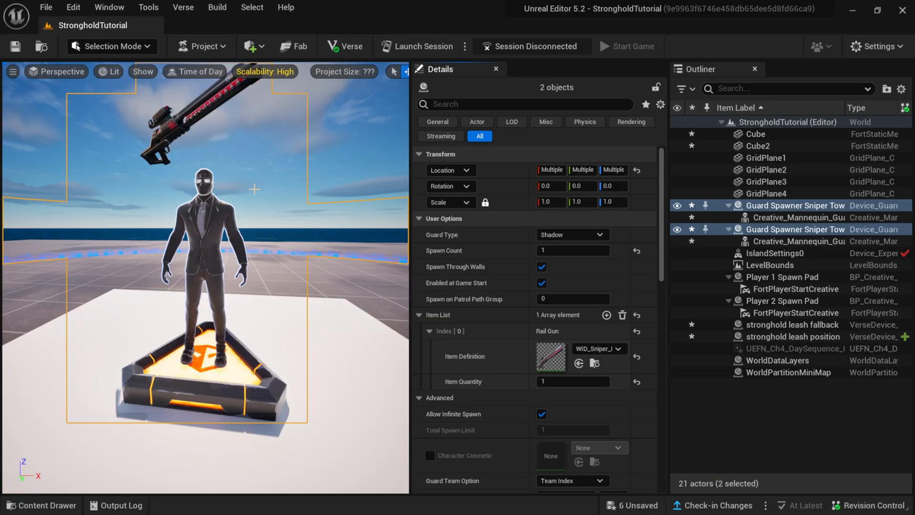
click(428, 330)
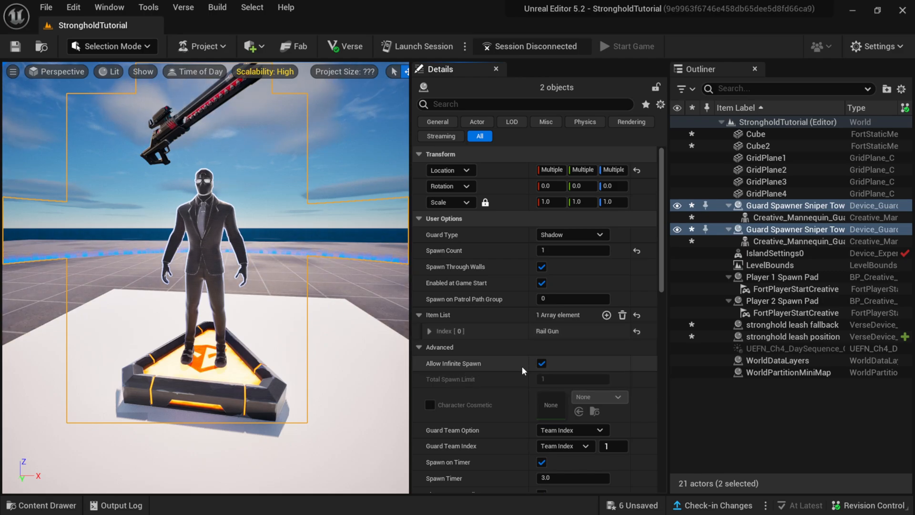
Disable Allow Infinite Spawn and set the Guard Team Index to 2 on both sniper tower spawners.
click(541, 364)
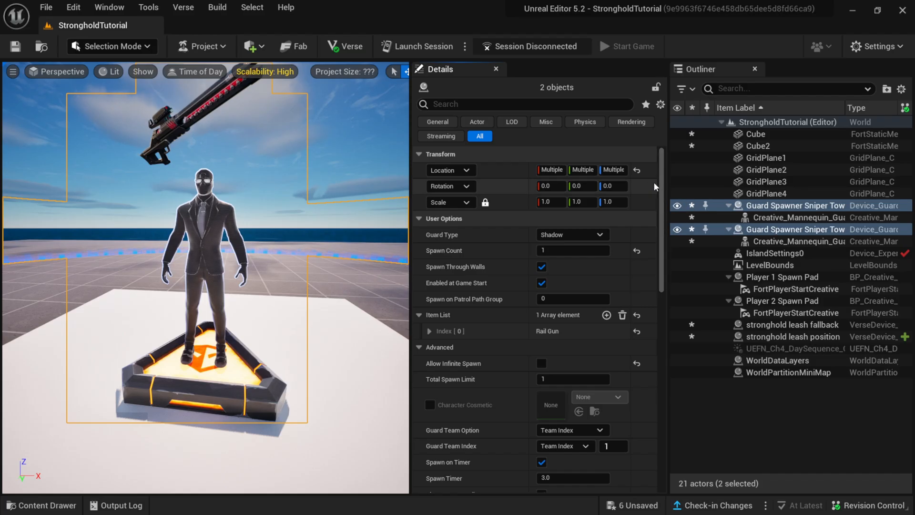
scroll(441, 402, down, 1)
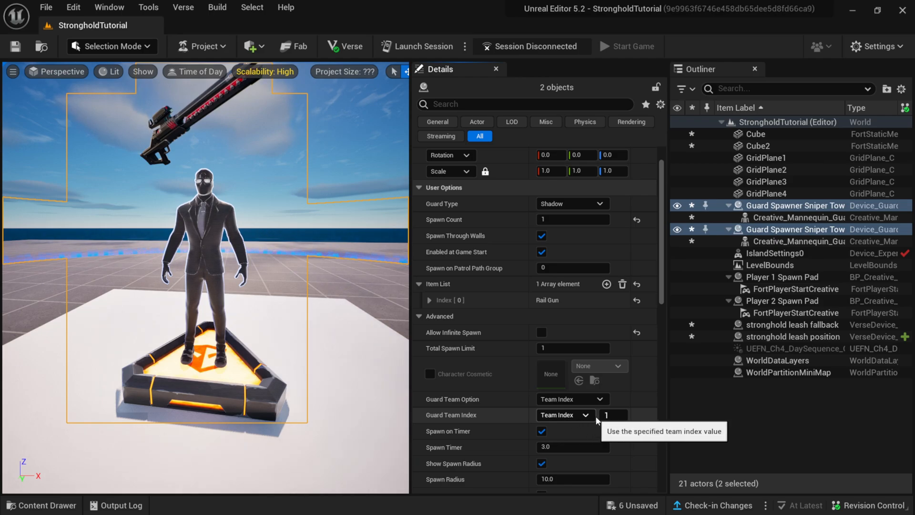
click(610, 414)
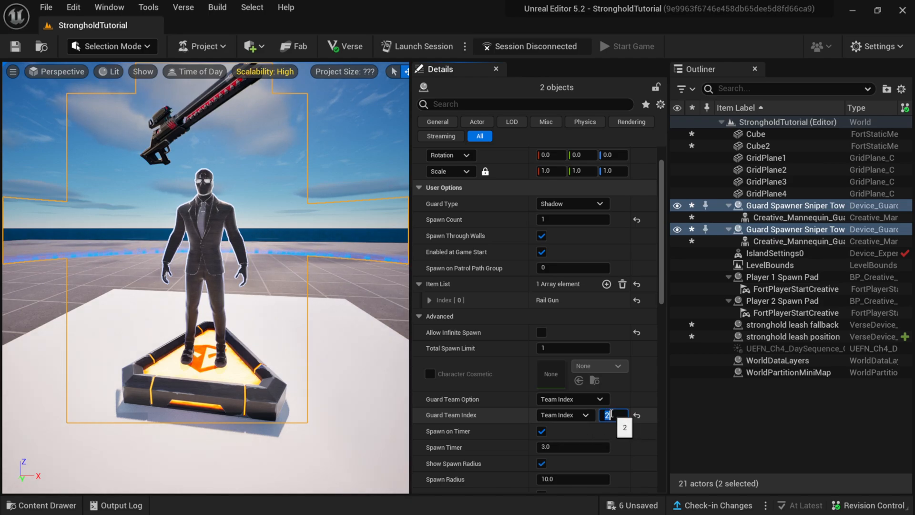
drag(661, 233, 664, 276)
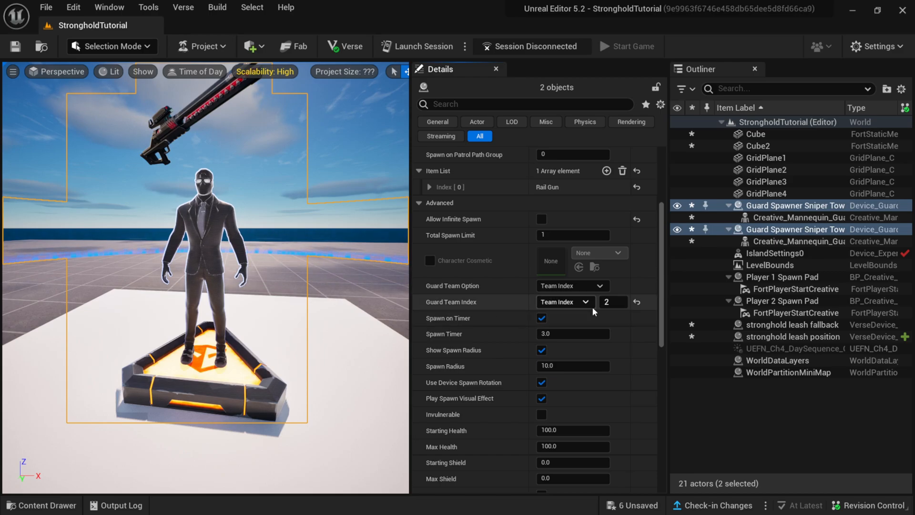
click(609, 302)
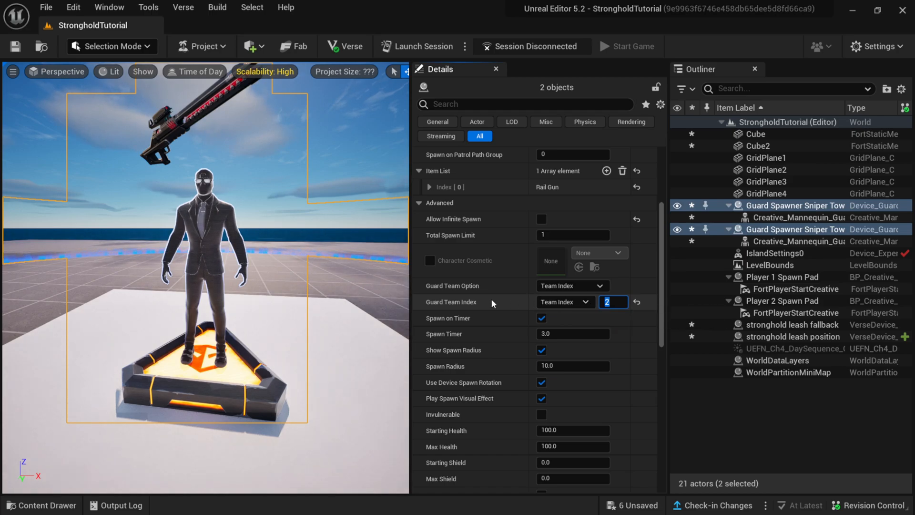
click(472, 302)
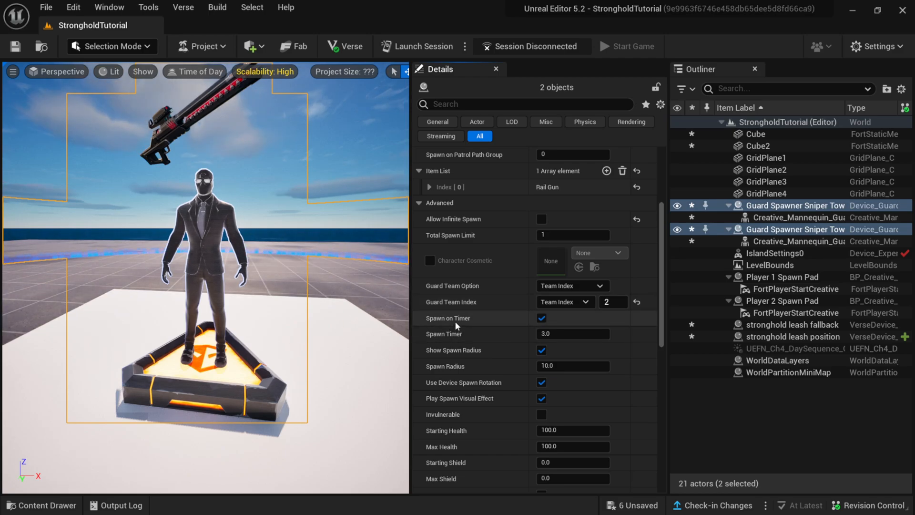
Set the Spawn Timer to 0.0 and the Spawn Radius to 2.5 for both sniper tower spawners.
click(556, 334)
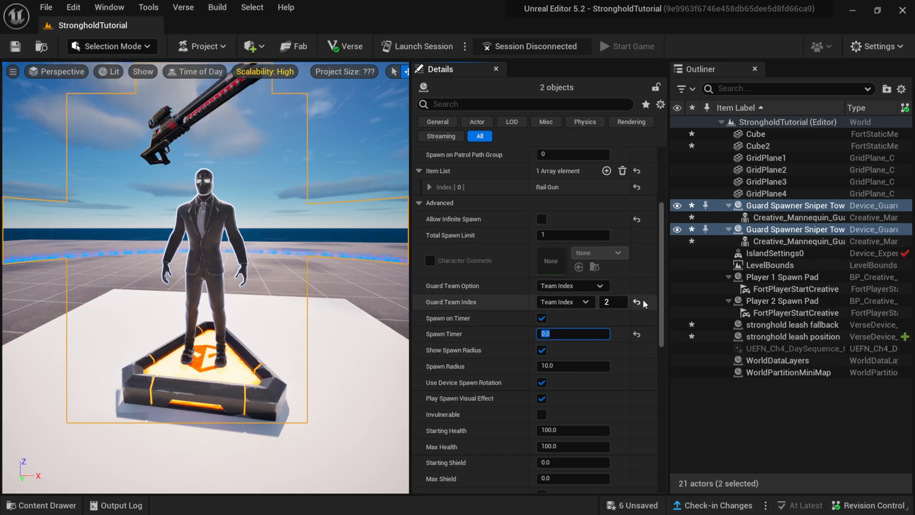
drag(662, 298, 663, 306)
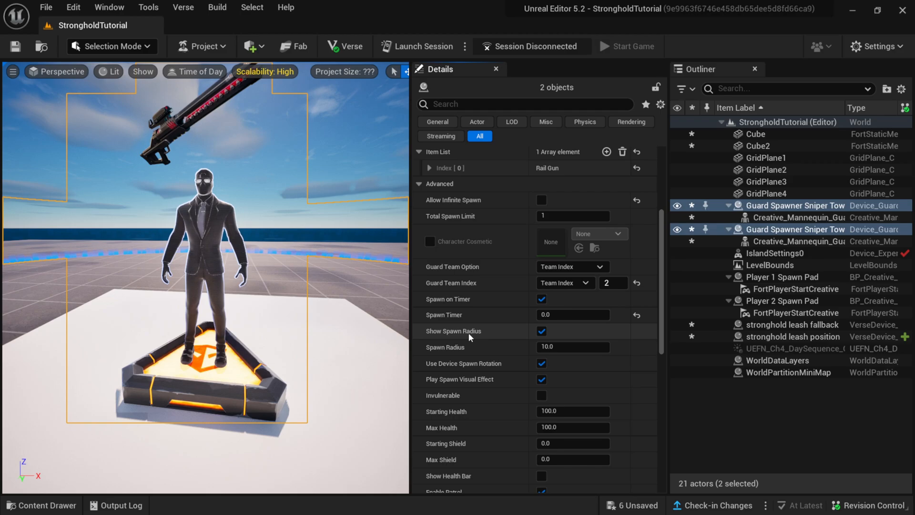
click(541, 332)
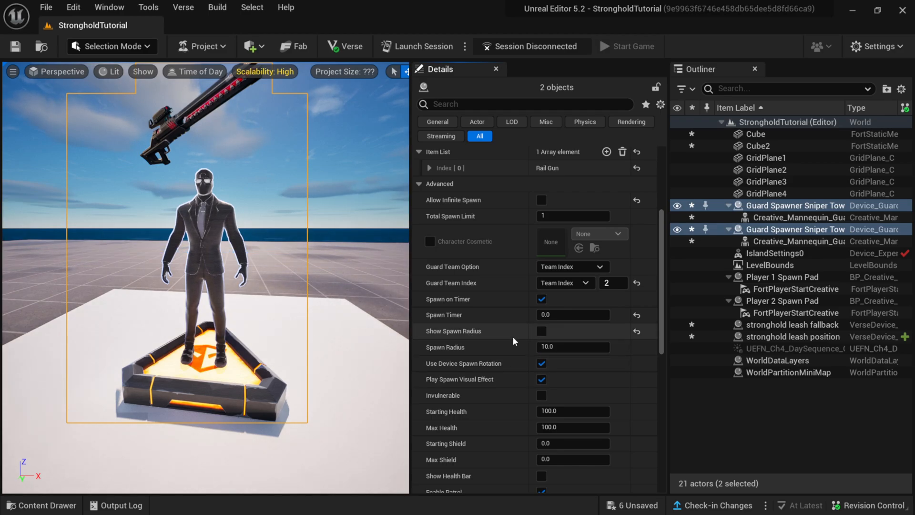
click(541, 331)
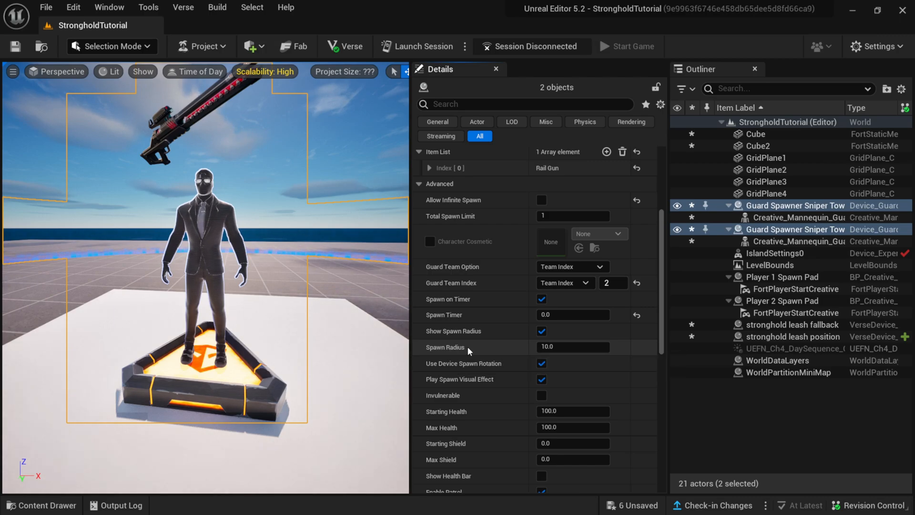
click(558, 346)
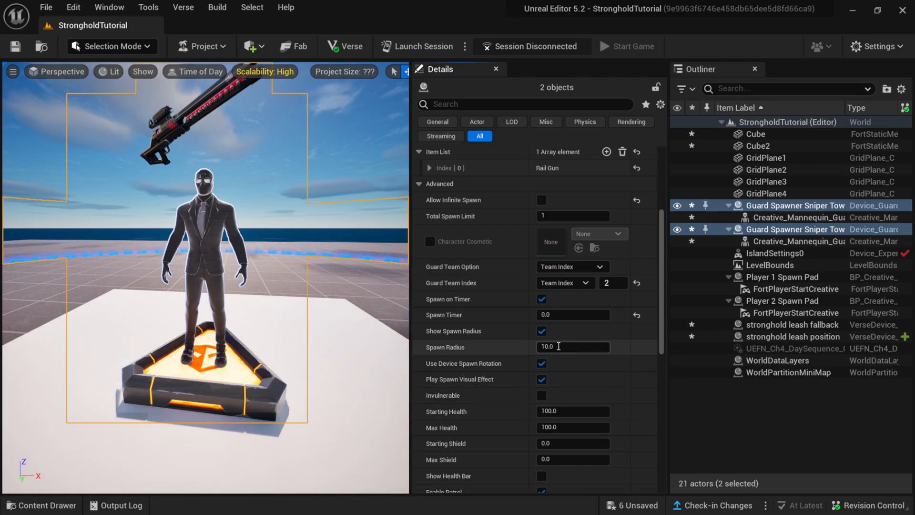
text(2.5)
key(Return)
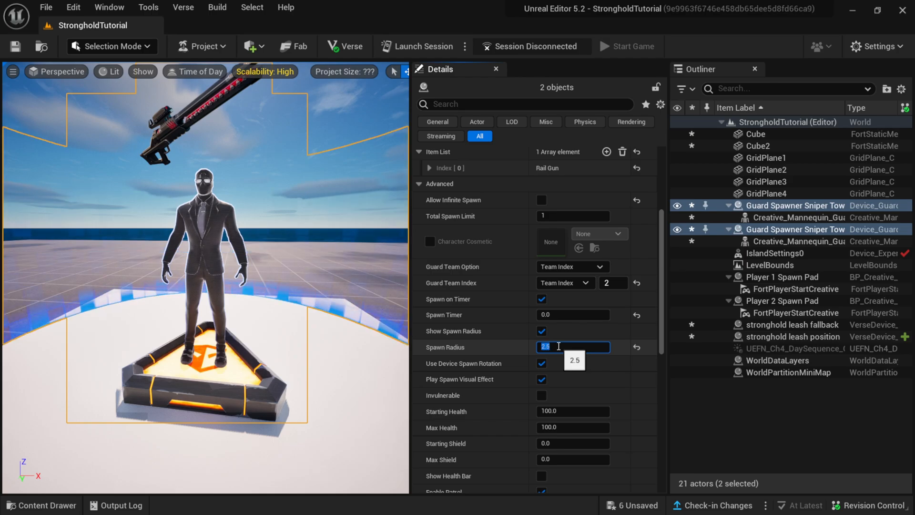
Turn off Show Spawn Radius and Play Spawn Visual Effect on both sniper tower spawners.
scroll(292, 343, down, 4)
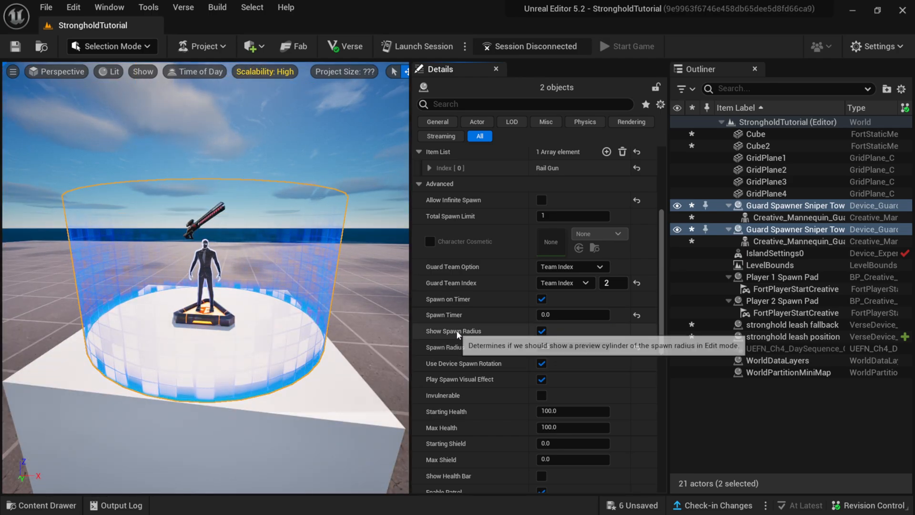
click(544, 330)
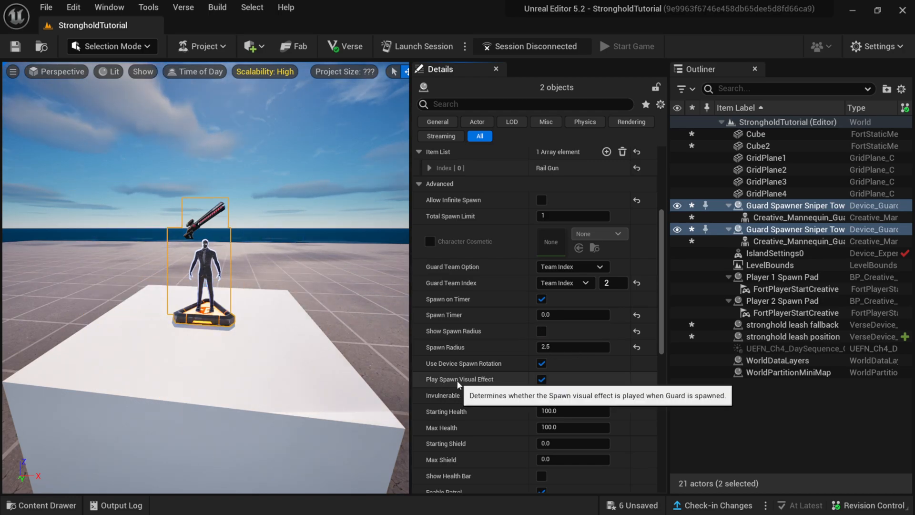
click(541, 380)
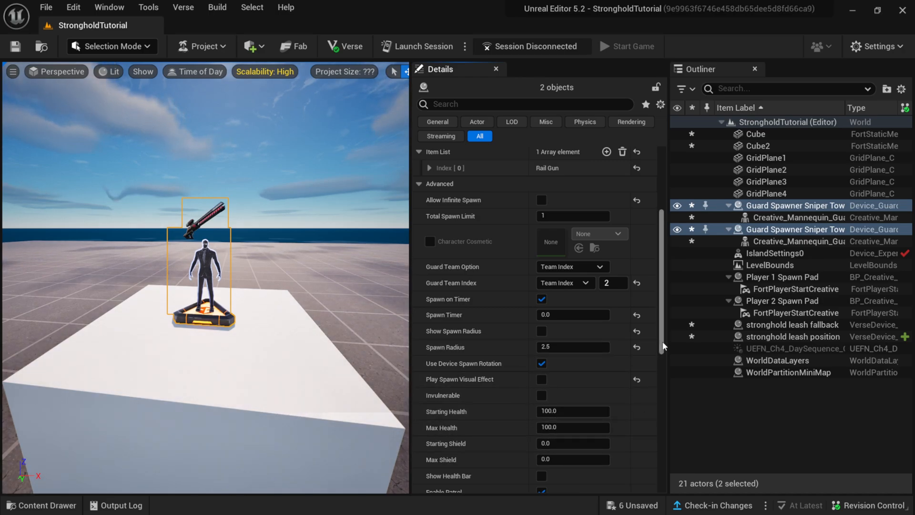
Enable Show Health Bar and set the Visibility Range to 70.0 for both sniper tower guards.
drag(663, 343, 664, 382)
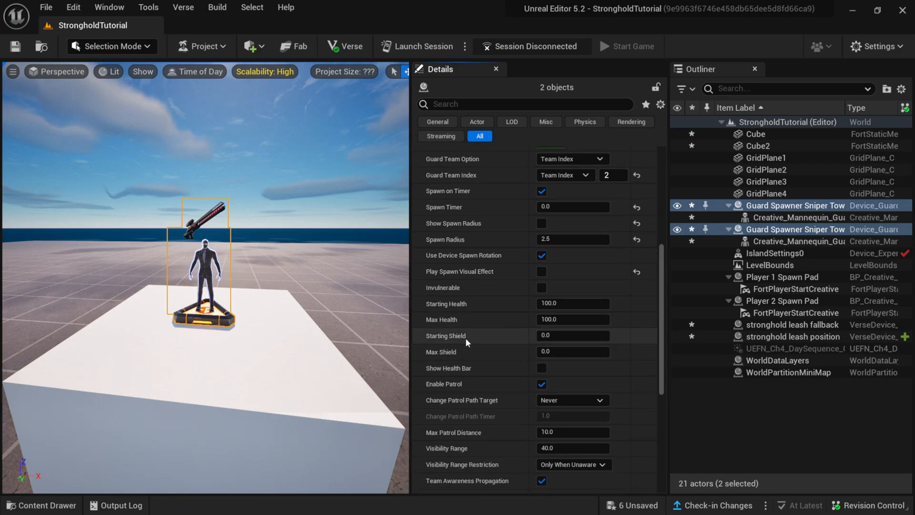
click(541, 368)
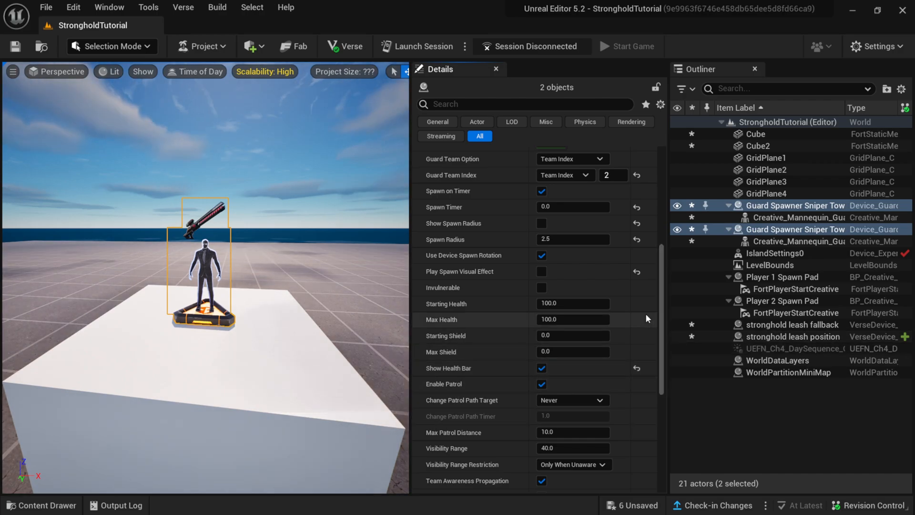
scroll(664, 322, down, 4)
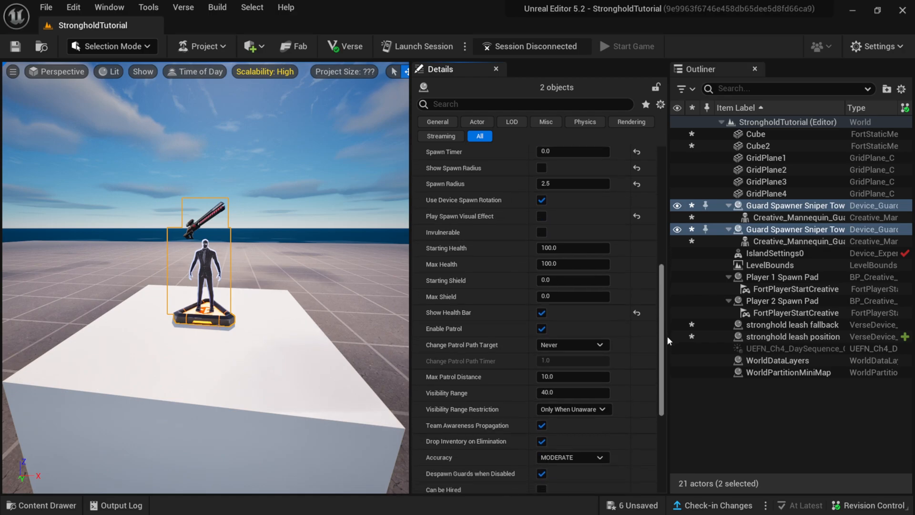
click(569, 378)
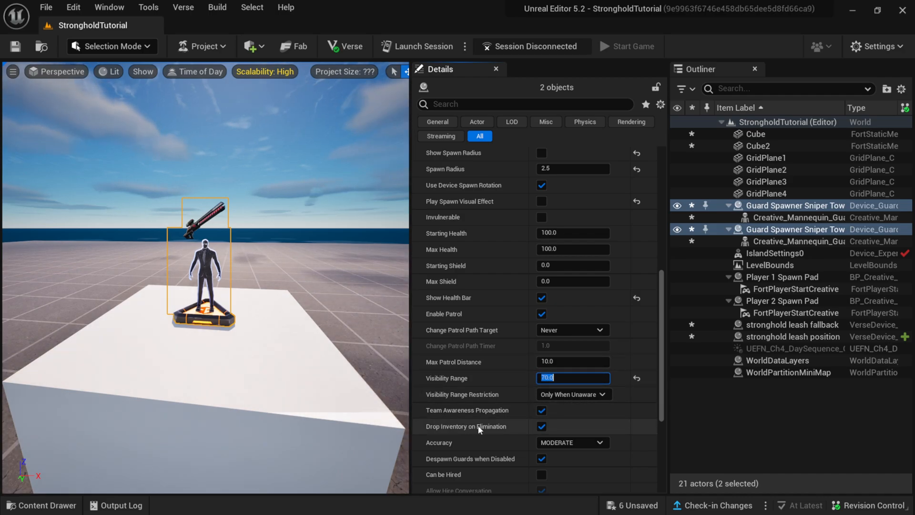
Disable Drop Inventory on Elimination and set the guards' Accuracy to VERY HIGH on both sniper tower spawners.
click(541, 427)
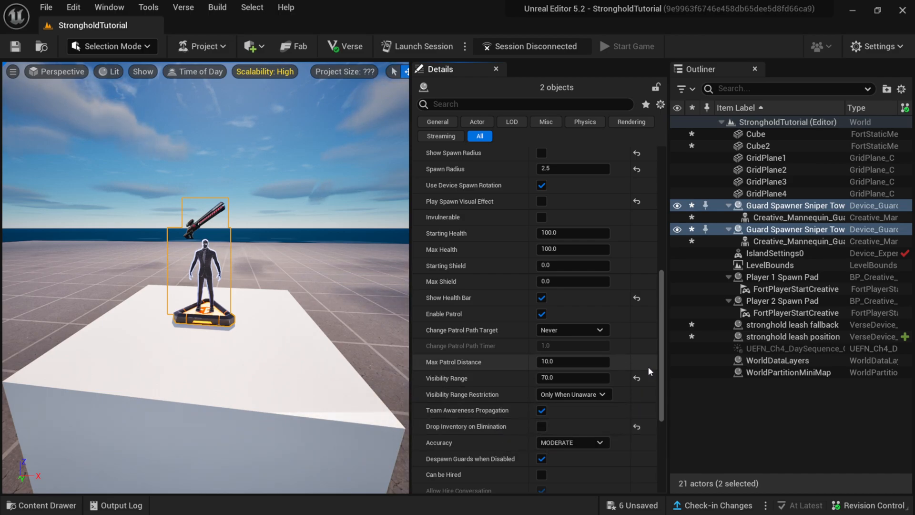
scroll(665, 362, down, 1)
scroll(664, 362, down, 2)
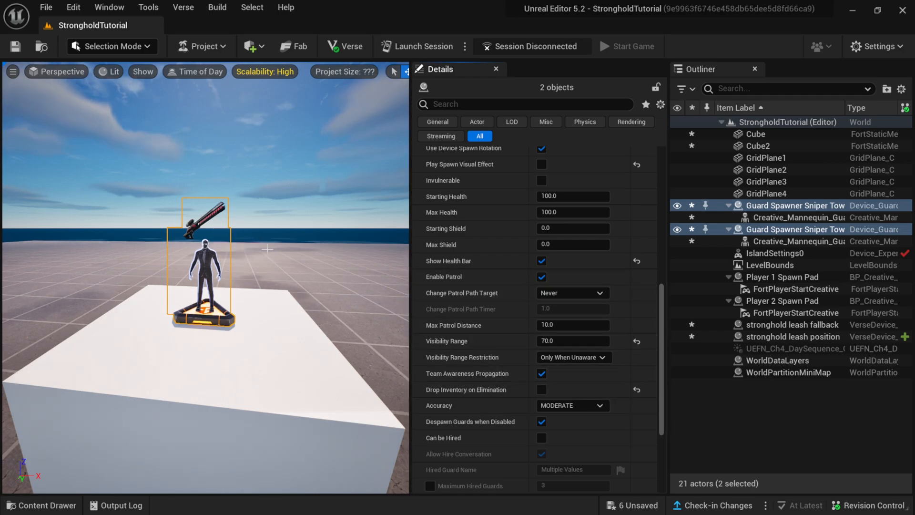
scroll(664, 314, down, 5)
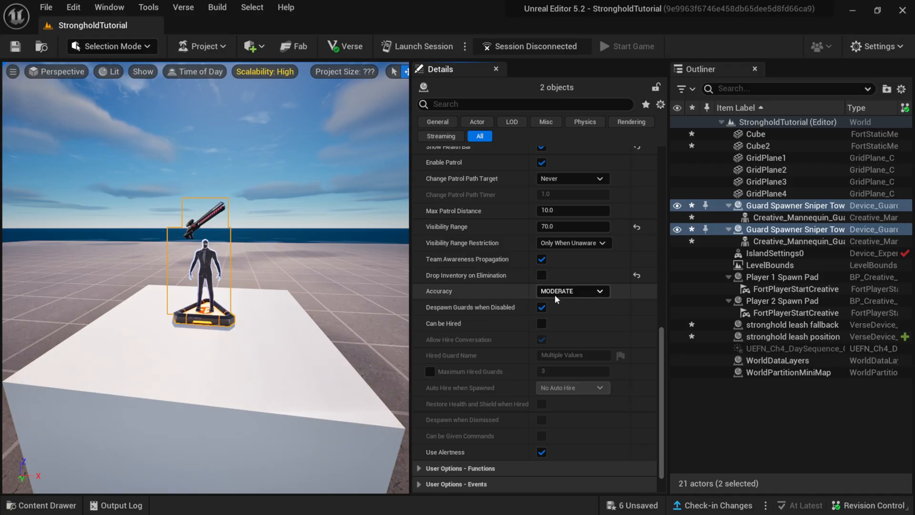
click(555, 293)
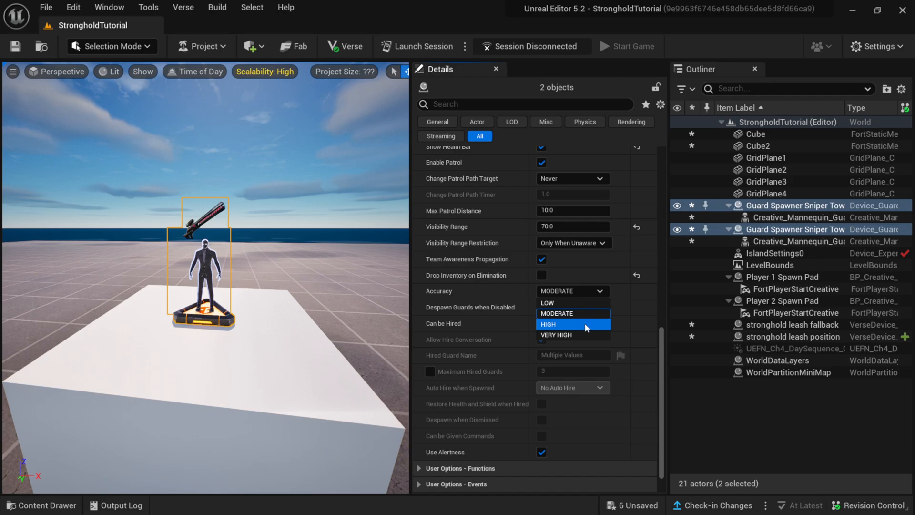
click(573, 334)
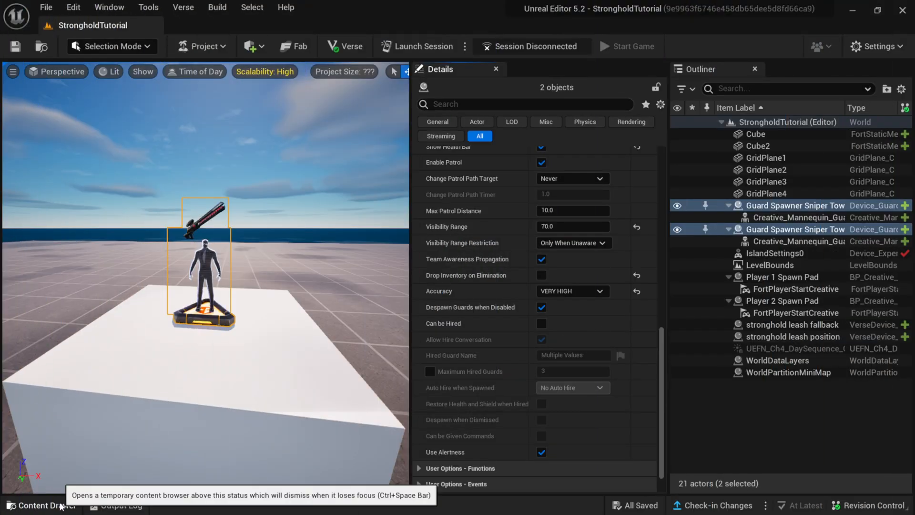
Duplicate the first sniper tower's guard spawner along the X axis so the copy sits beside the tower.
click(205, 267)
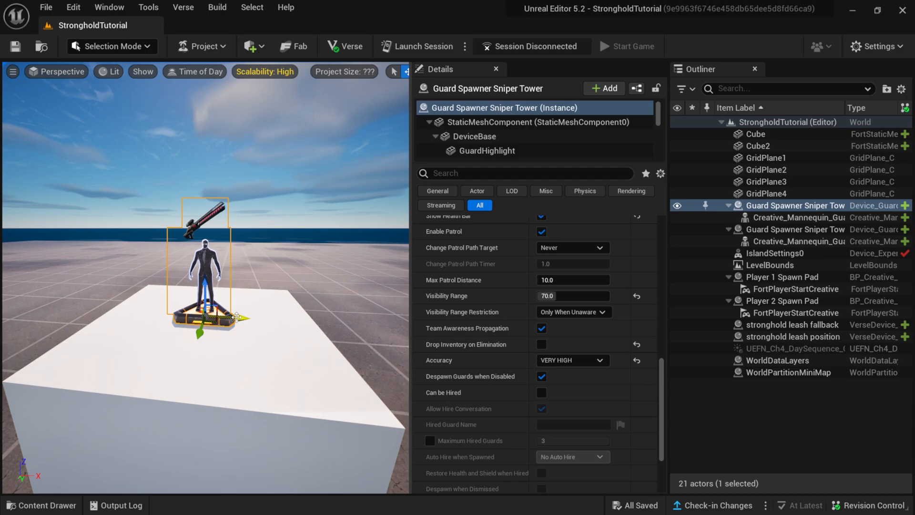
alt+drag(239, 317, 404, 326)
scroll(361, 343, down, 6)
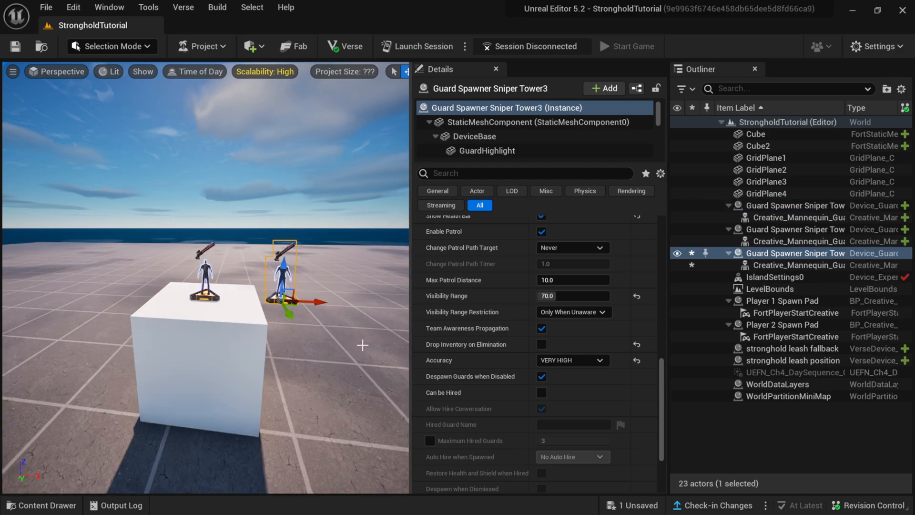
scroll(324, 348, down, 5)
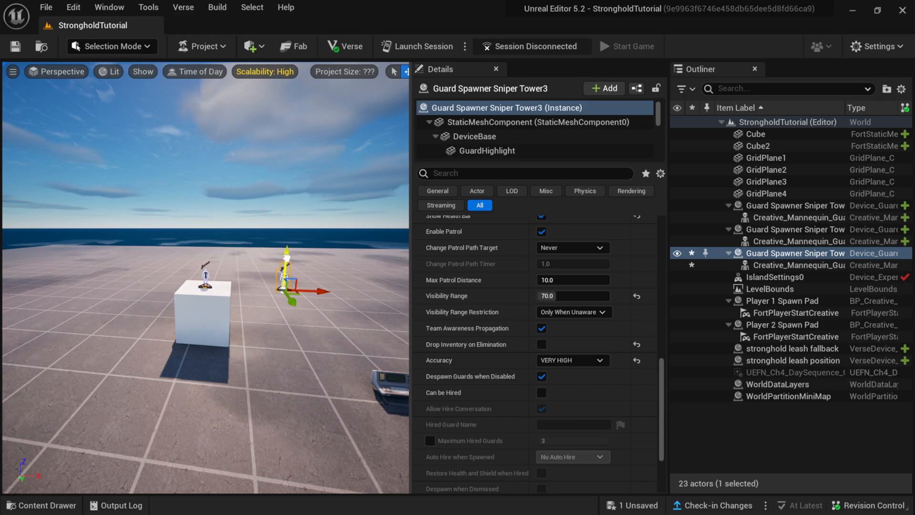
Lower the duplicated guard spawner to the ground, move it in front of the leash devices, and focus the view on it.
drag(291, 259, 288, 296)
drag(288, 344, 286, 416)
scroll(298, 410, down, 3)
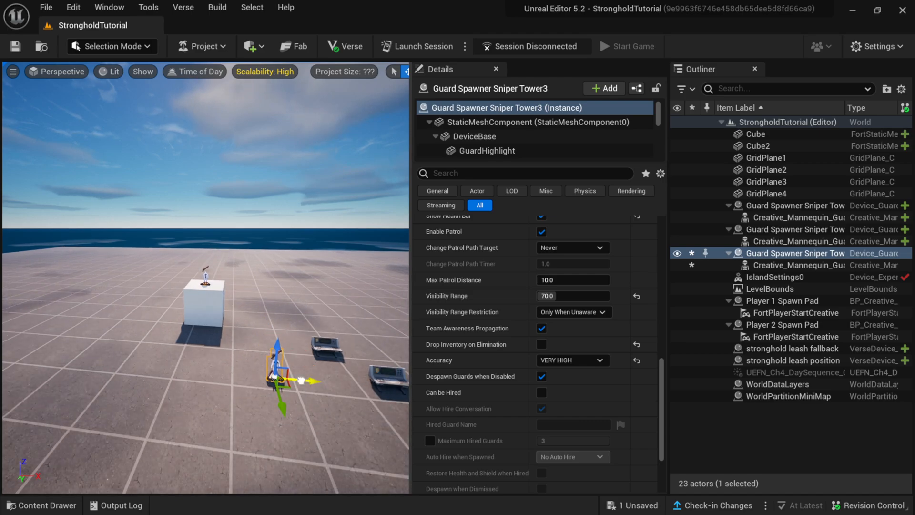
double_click(764, 258)
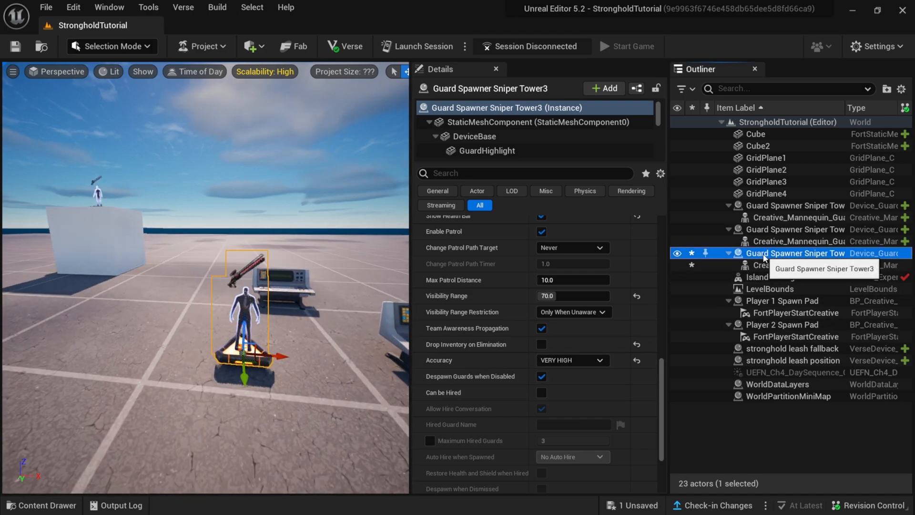
drag(203, 308, 204, 324)
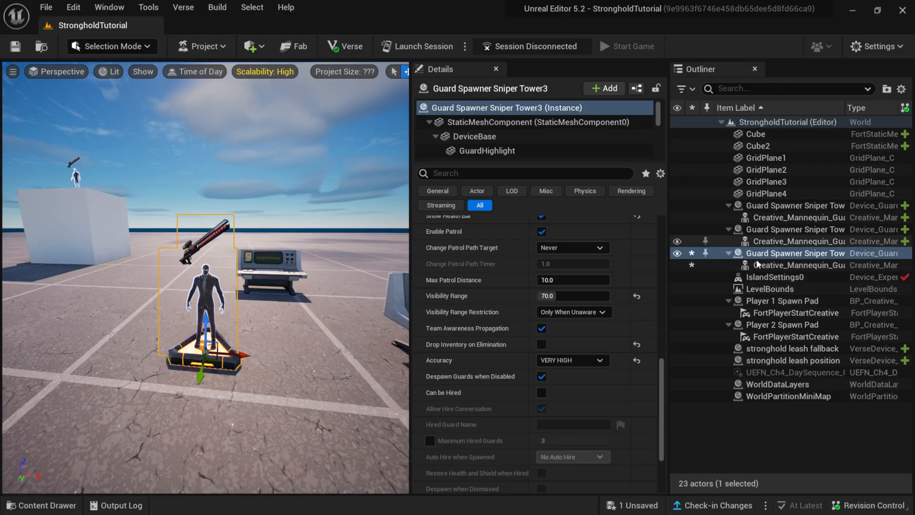
Rename the guard spawner placed on the ground to "Guard Spawner Gaurd".
click(796, 254)
drag(783, 253, 909, 258)
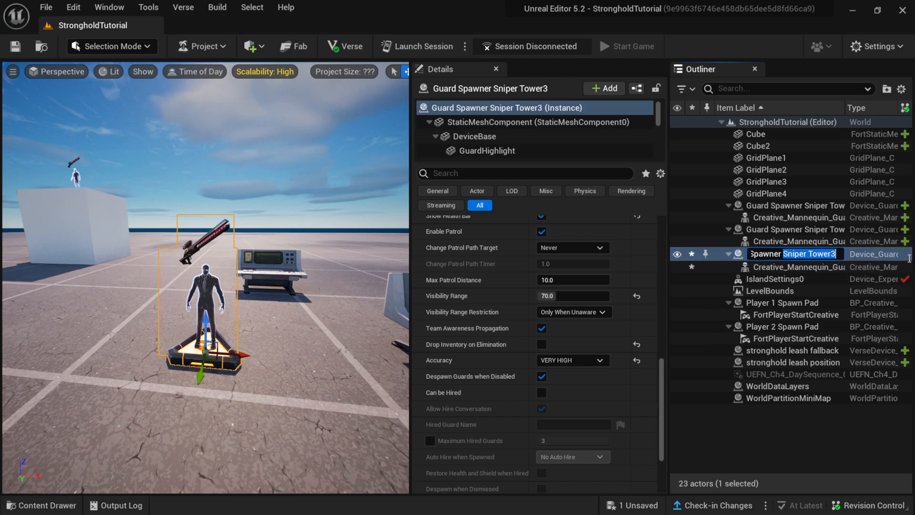
text(Gaurd)
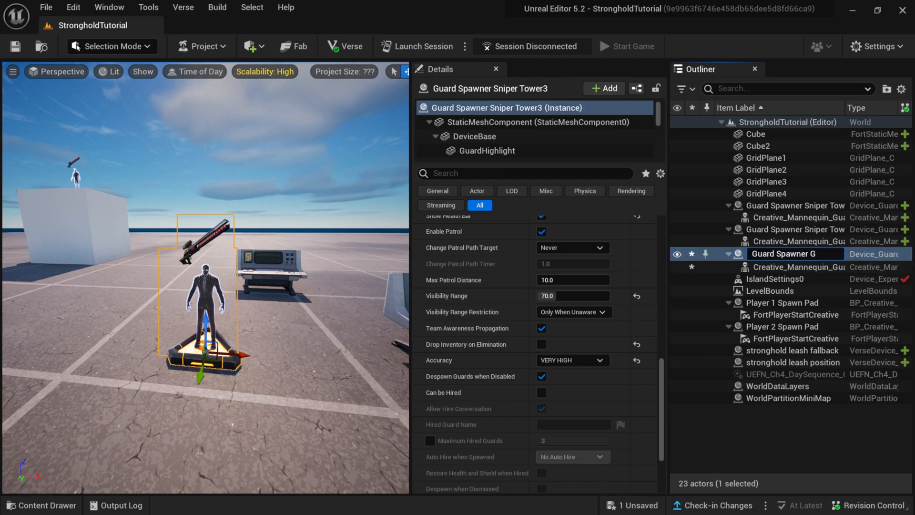
key(Return)
Duplicate the ground guard spawner along the X axis so the copy stands on the opposite side of the leash devices.
scroll(322, 292, down, 4)
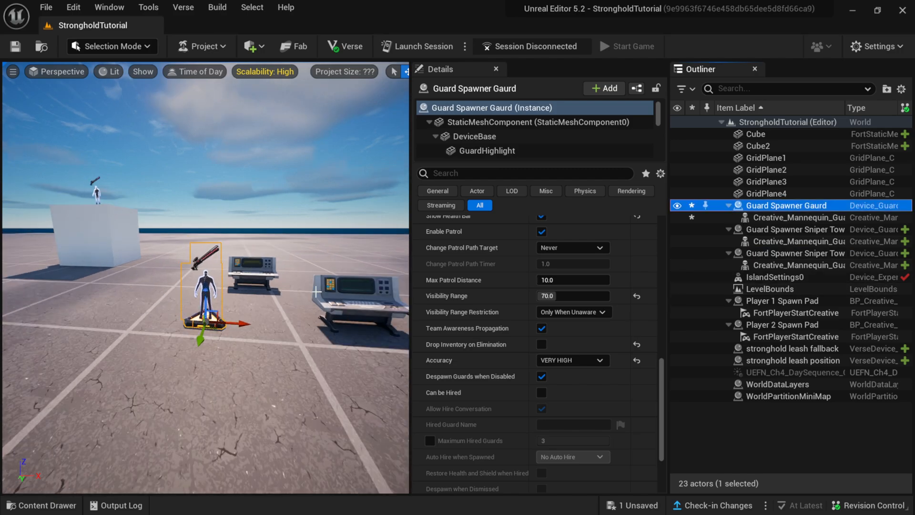
middle_drag(322, 292, 257, 311)
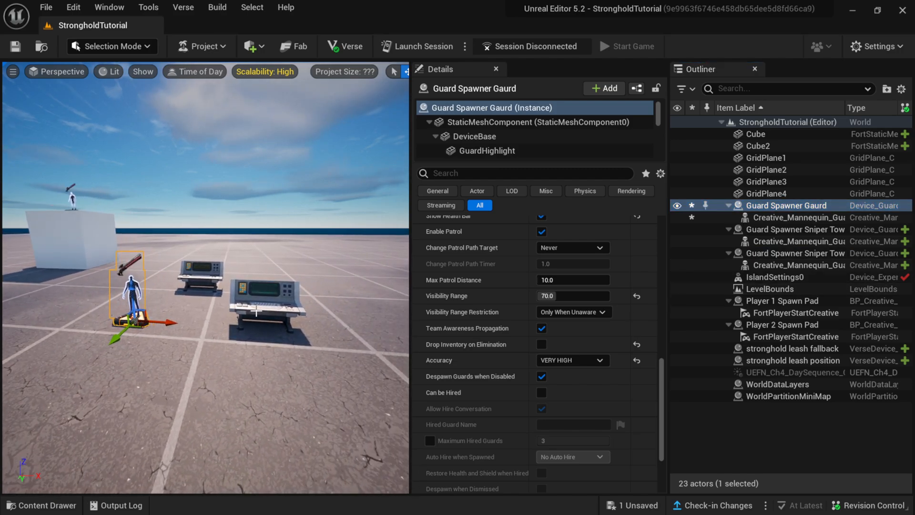
drag(167, 328, 233, 327)
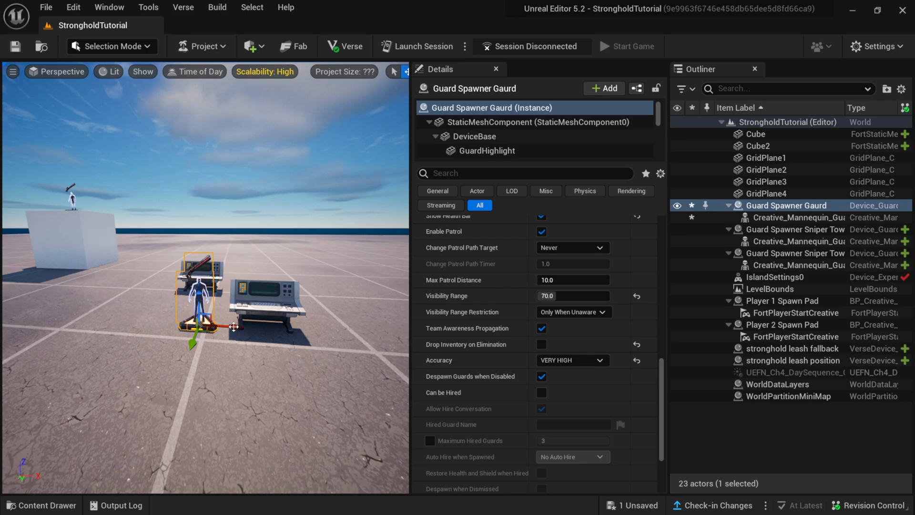
key(ctrl+z)
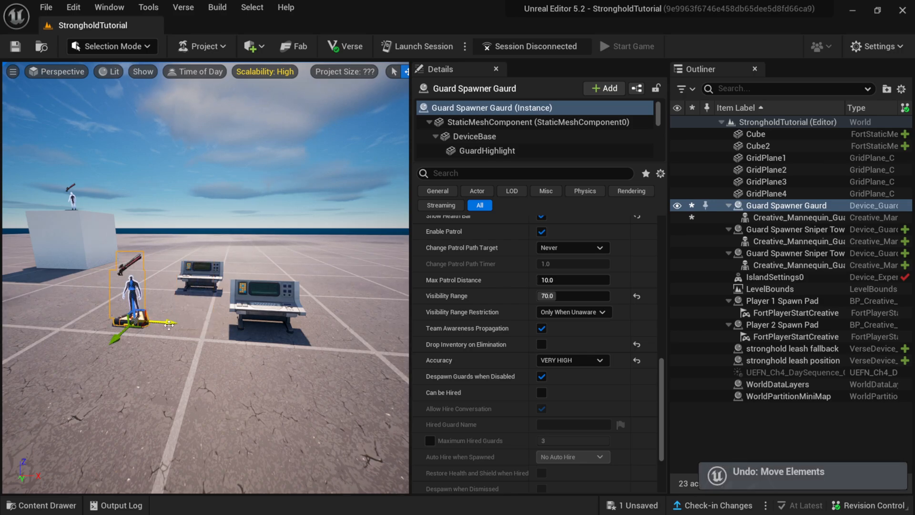
alt+drag(169, 325, 405, 338)
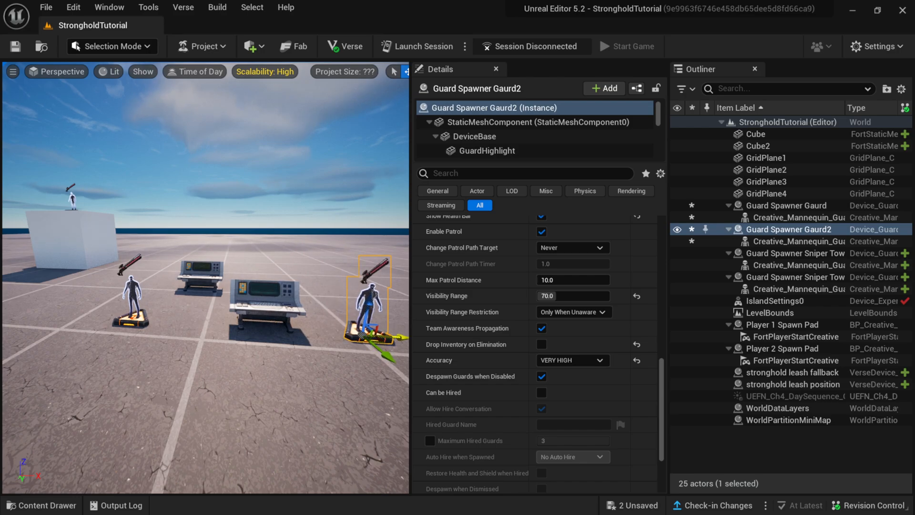
scroll(318, 368, down, 1)
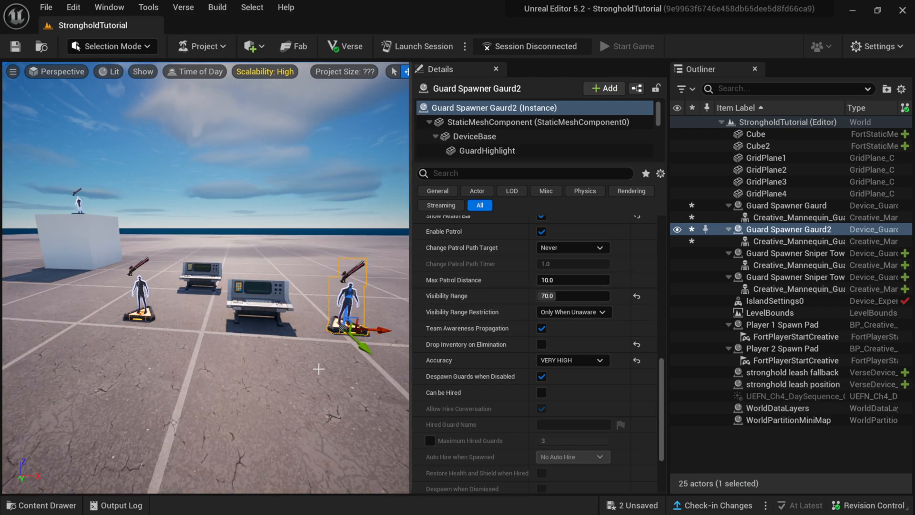
middle_drag(319, 368, 329, 370)
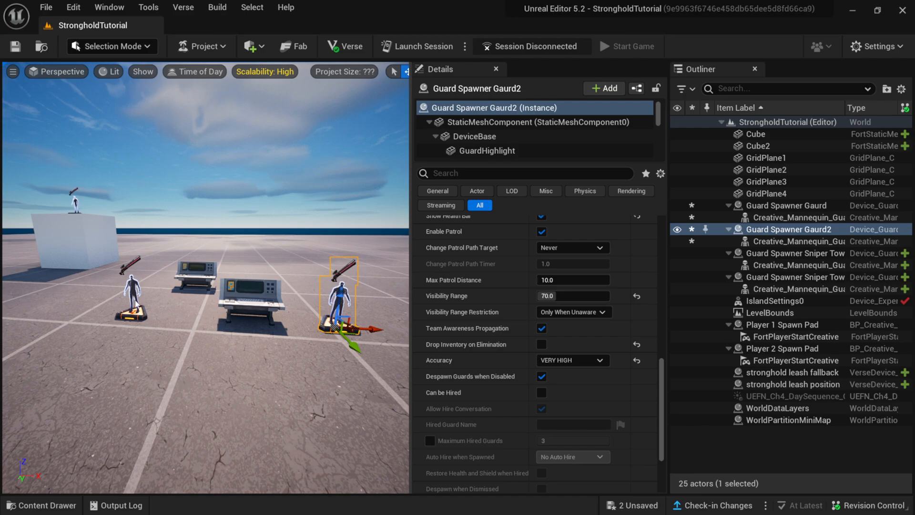
Select both ground guard spawners, set their Guard Type to Grotto after previewing Ghost and Shark, and set Spawn Count to 2.
ctrl+click(136, 304)
drag(662, 343, 678, 165)
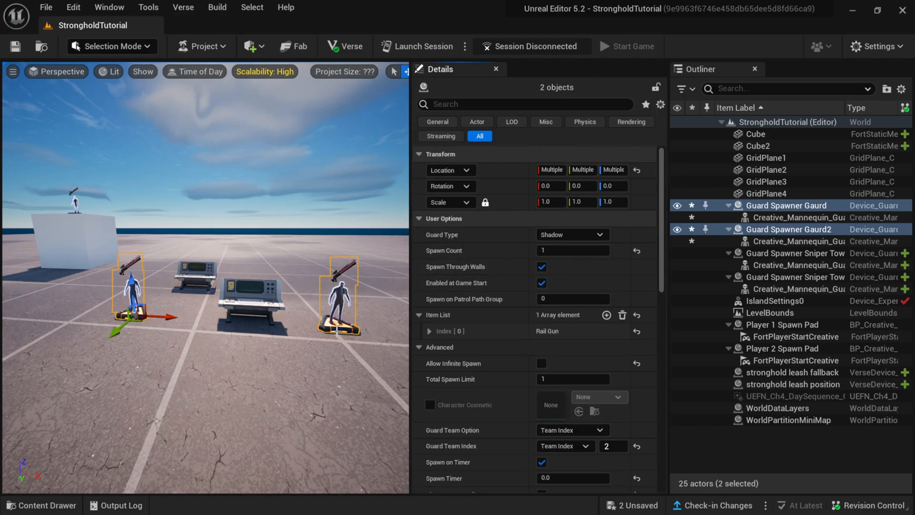
scroll(269, 332, up, 5)
middle_drag(182, 331, 215, 272)
scroll(216, 335, up, 5)
click(558, 236)
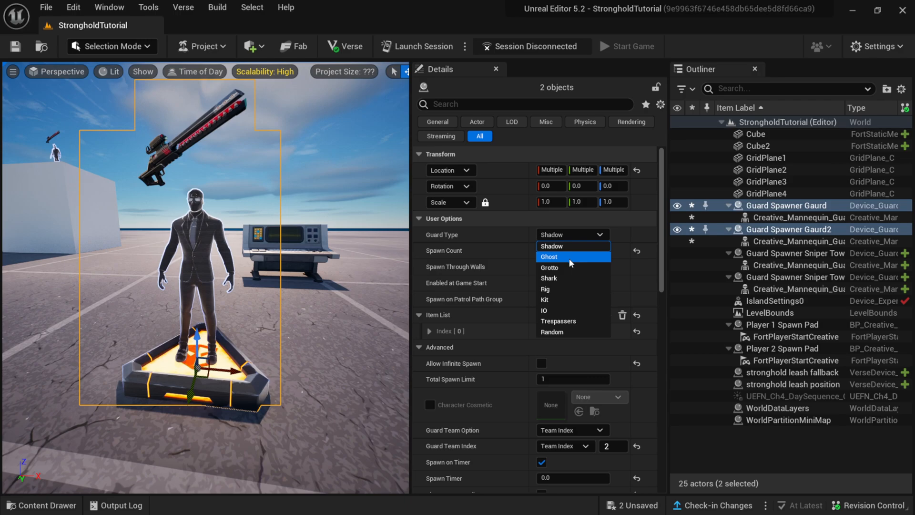
click(569, 258)
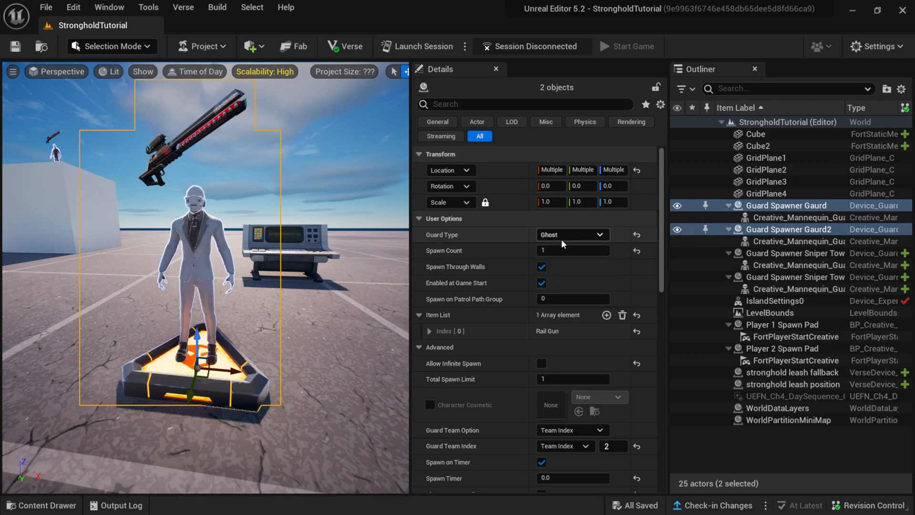
click(562, 236)
click(564, 267)
click(571, 233)
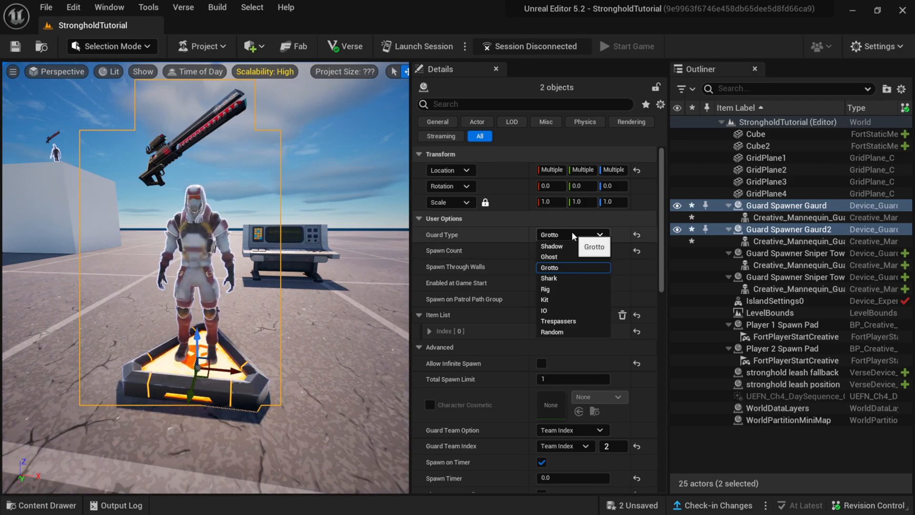
click(562, 278)
click(570, 233)
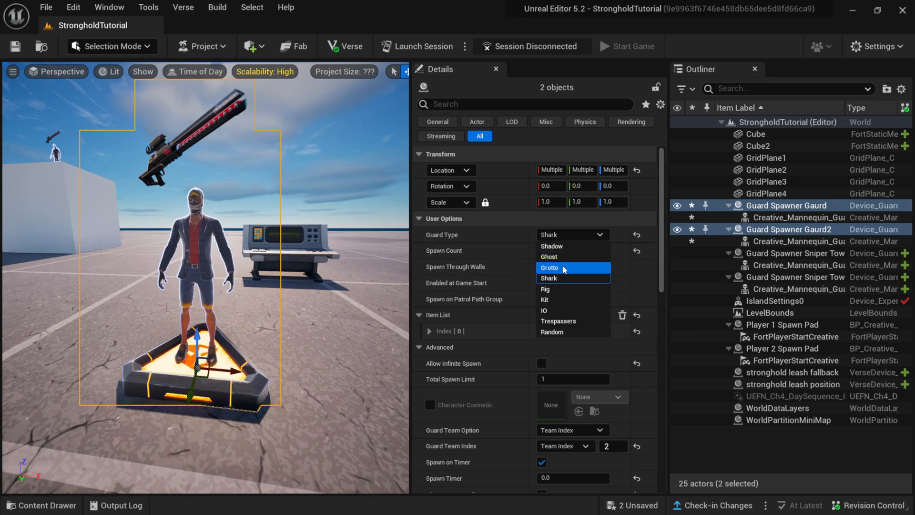
click(564, 268)
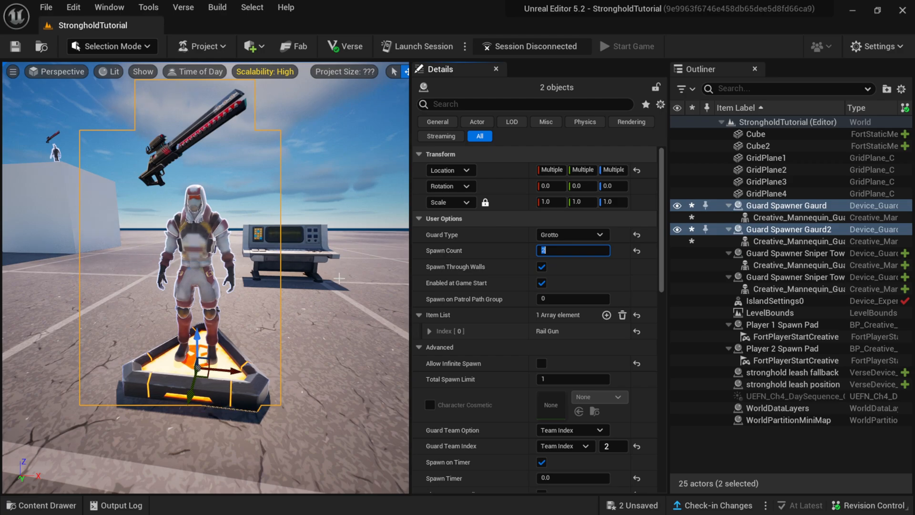
Replace the Rail Gun in both ground spawners' Item List with an Assault Rifle L1.
scroll(472, 271, down, 1)
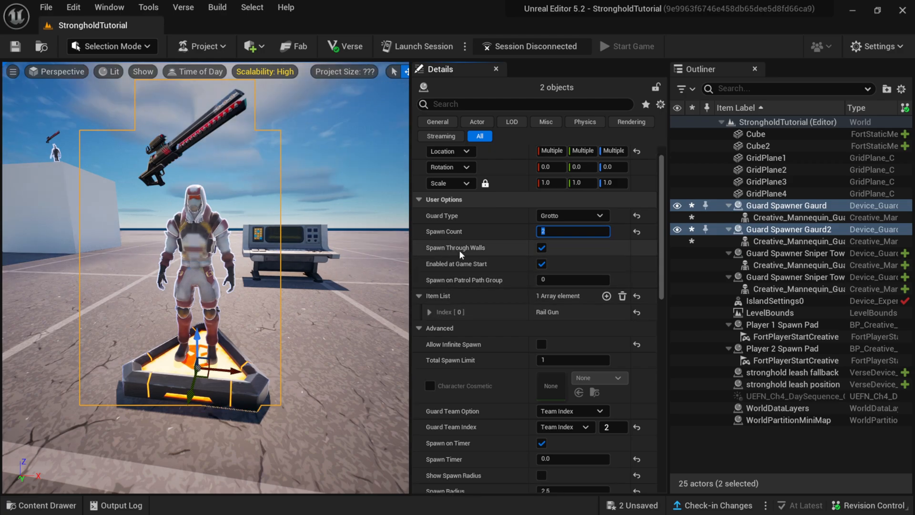
click(430, 312)
click(591, 330)
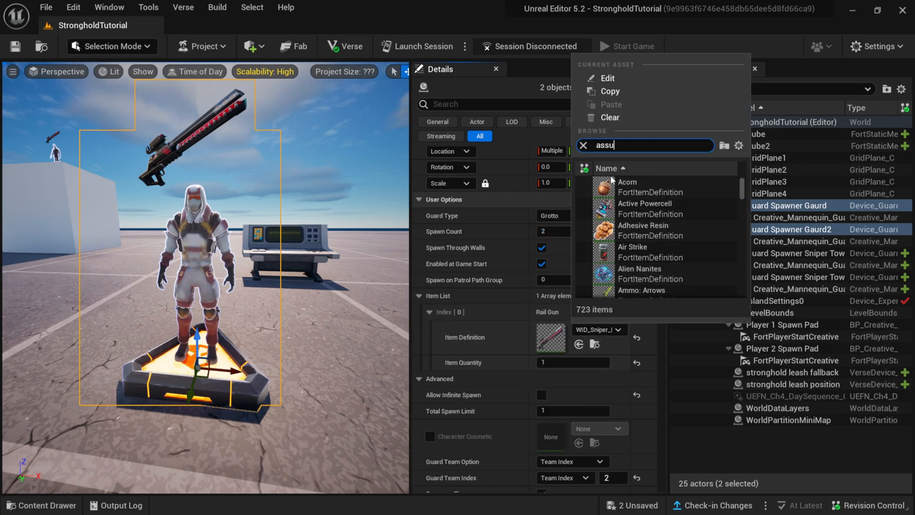
text(assult)
key(BackSpace)
key(BackSpace)
key(BackSpace)
text(ault)
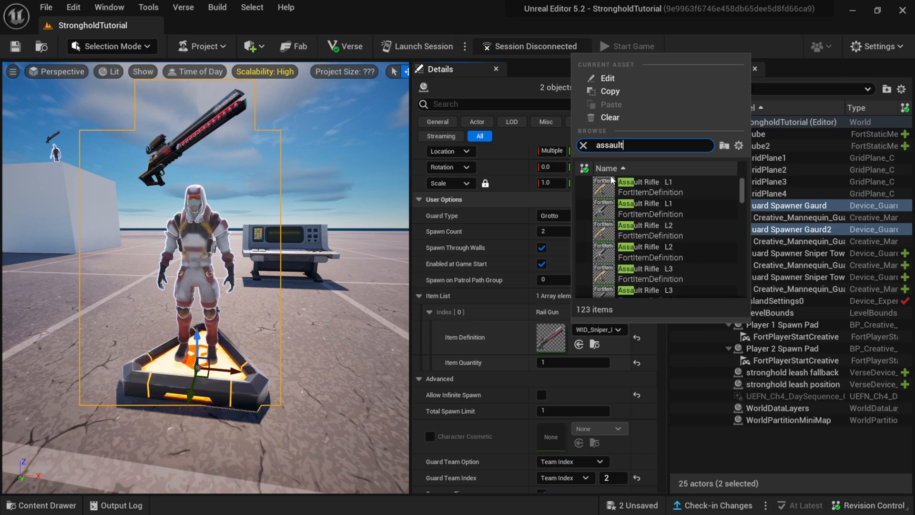
click(658, 187)
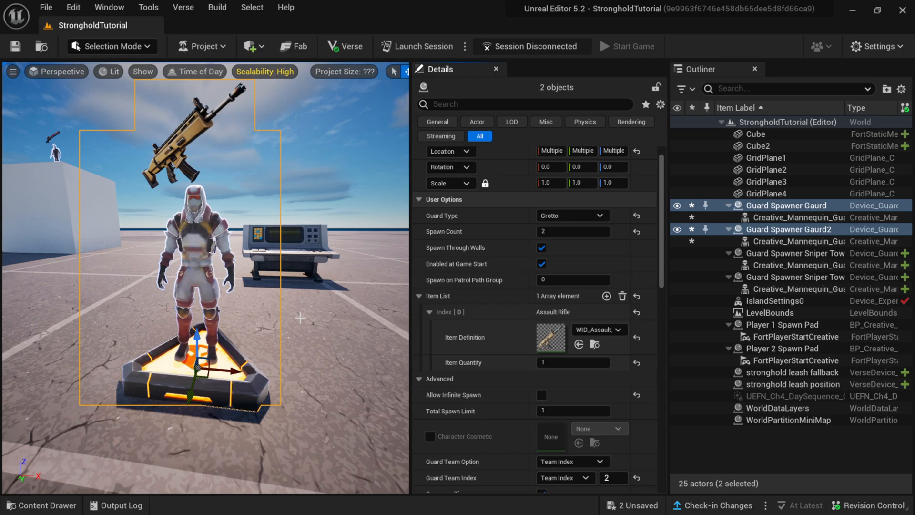
Set the Spawn Radius of both ground guard spawners to 18.0, showing the radius to check it and hiding it again.
drag(662, 242, 659, 304)
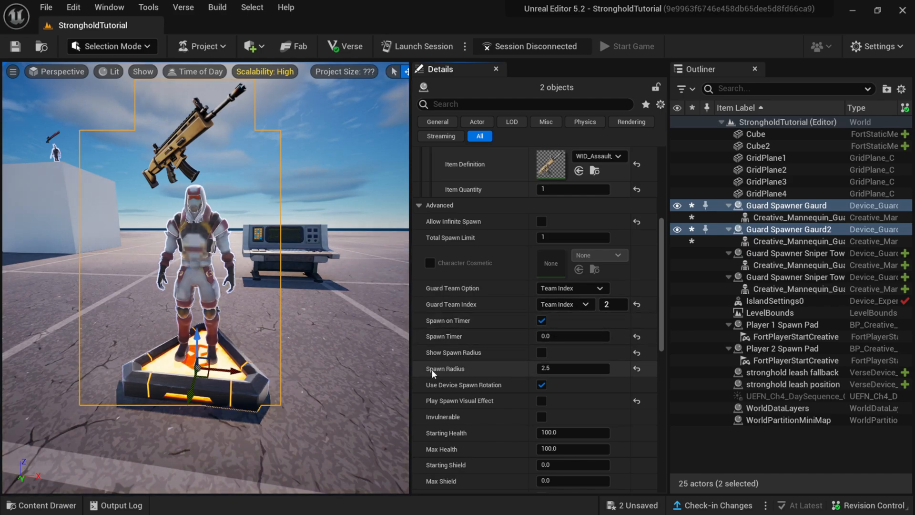
click(543, 353)
scroll(456, 350, down, 3)
click(547, 310)
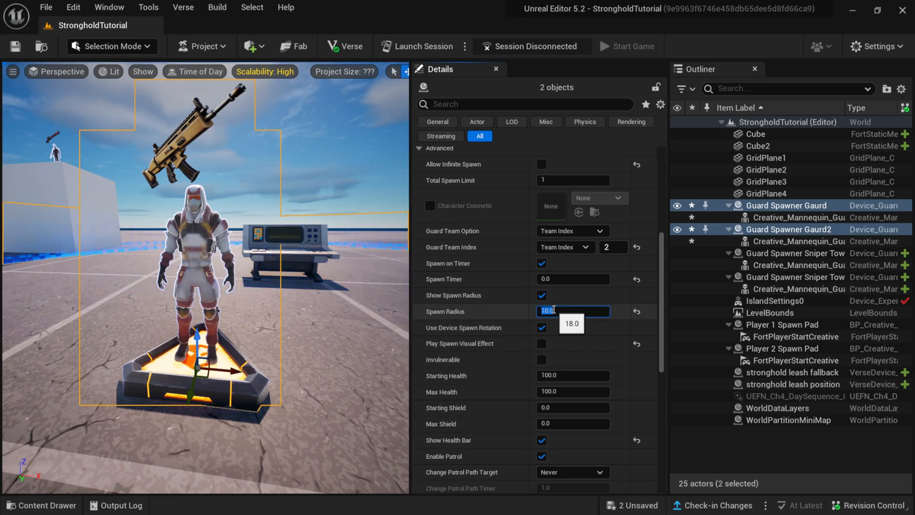
key(Return)
scroll(306, 319, down, 10)
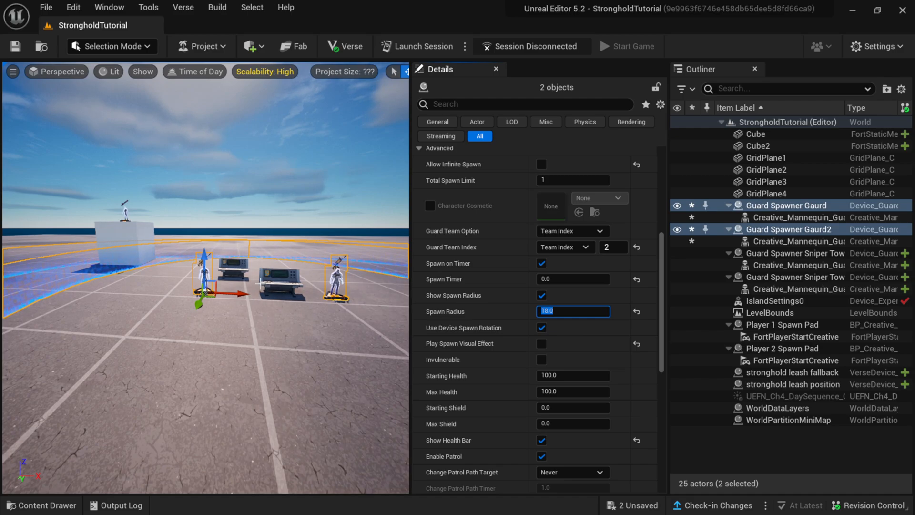
click(545, 295)
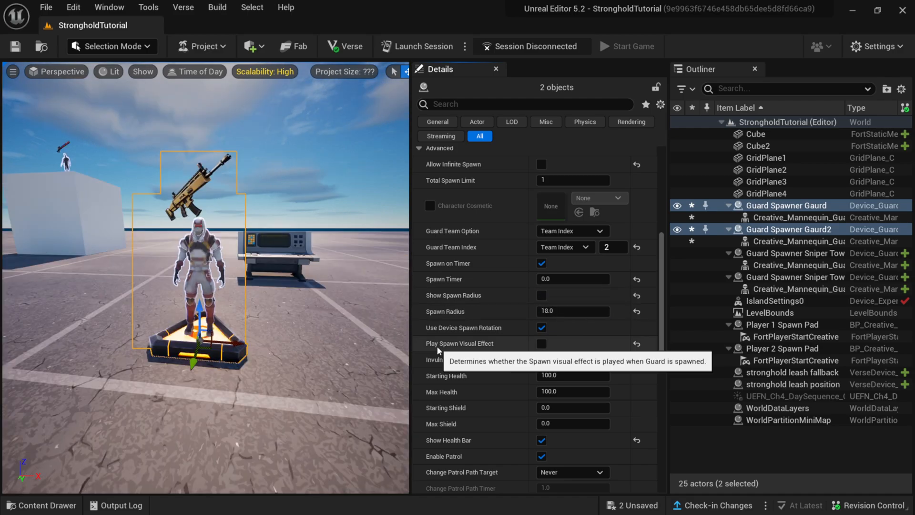
Enable Play Spawn Visual Effect and set Accuracy to HIGH for both ground guard spawners.
click(544, 343)
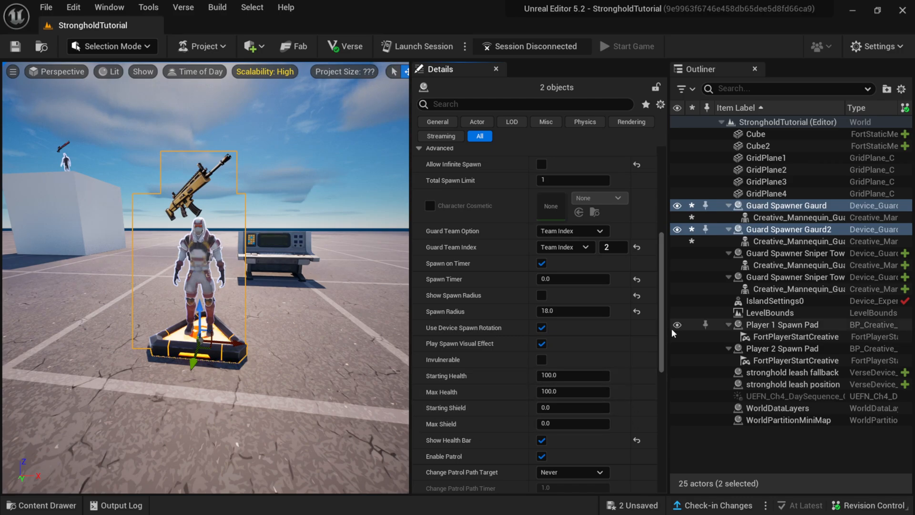
drag(662, 328, 662, 329)
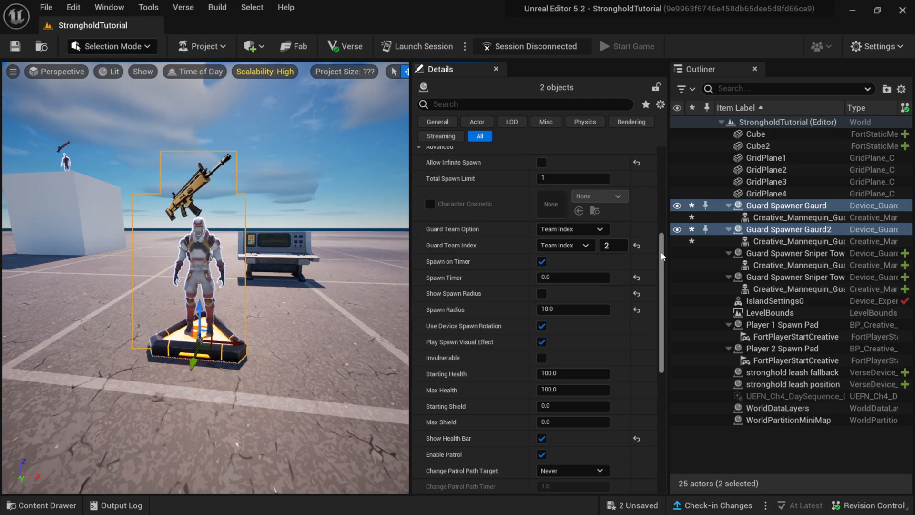
drag(662, 256, 663, 328)
click(555, 366)
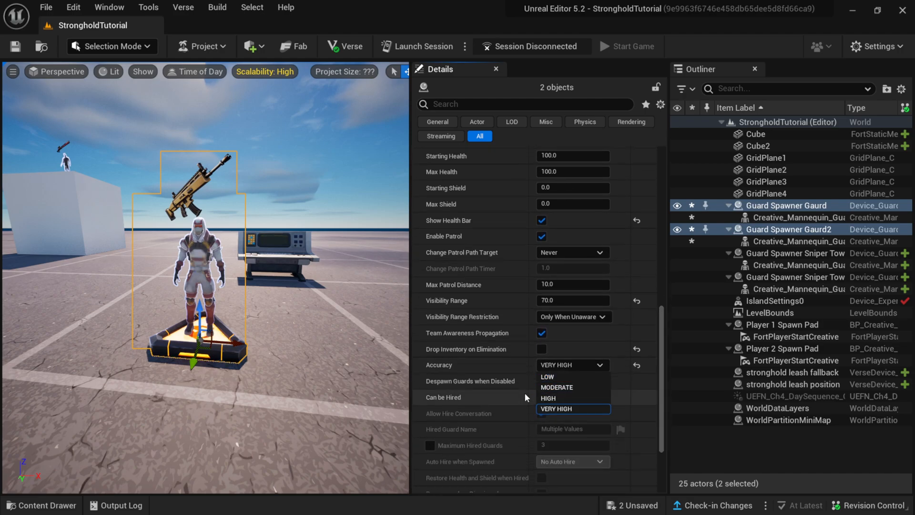
click(548, 398)
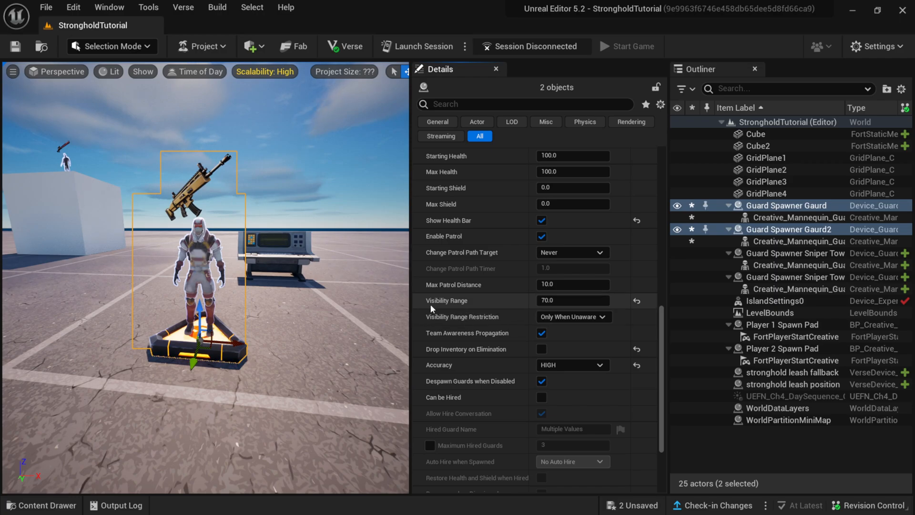
Set the Visibility Range to 50.0 and the Max Patrol Distance to 18.0 for both ground guard spawners.
click(550, 301)
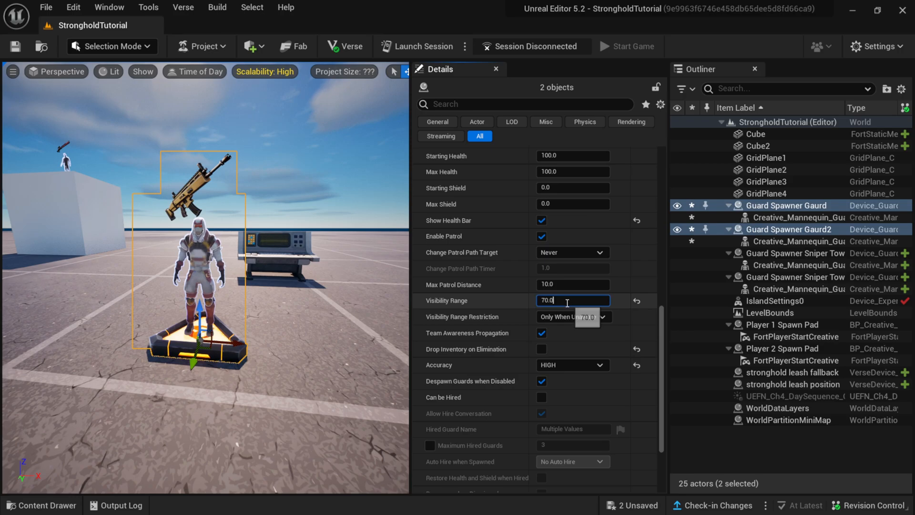
text(50)
key(Return)
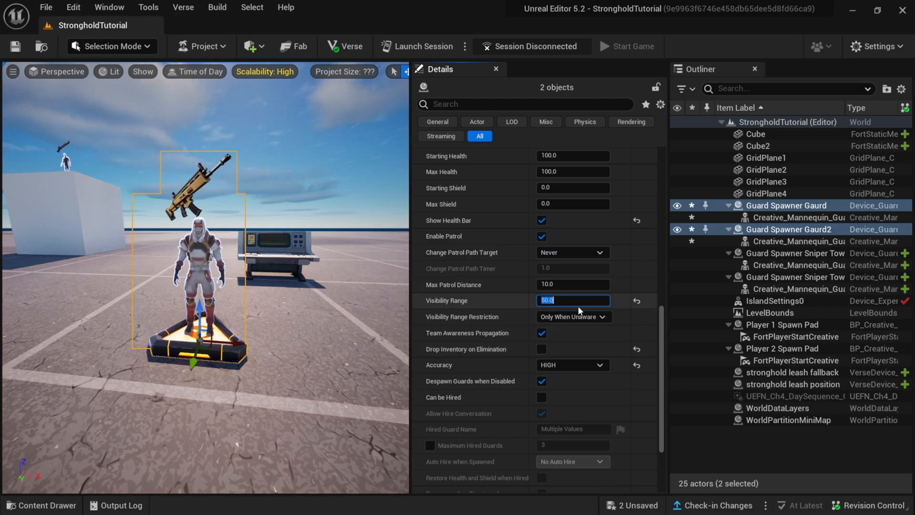
click(563, 284)
text(18)
key(Return)
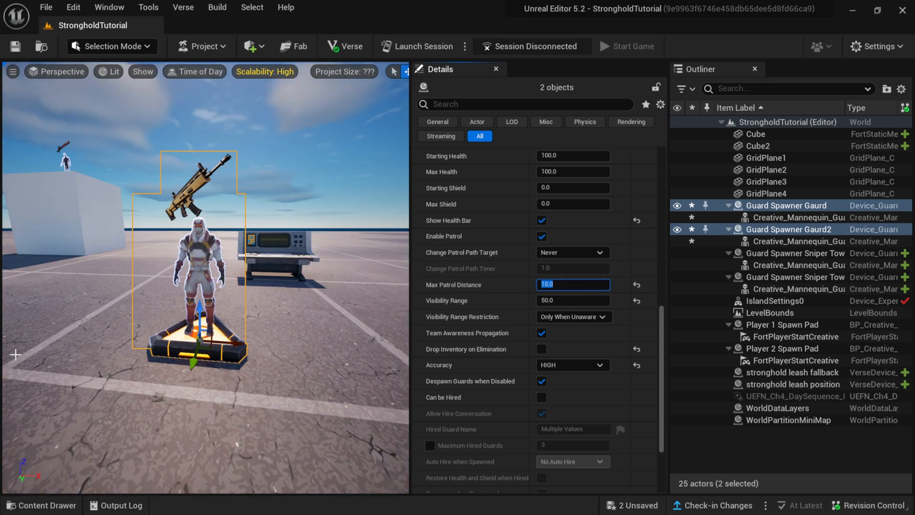
Duplicate the first ground guard spawner along the X axis and move the copy well past the sniper tower, away from the leash devices.
click(208, 289)
scroll(220, 290, down, 8)
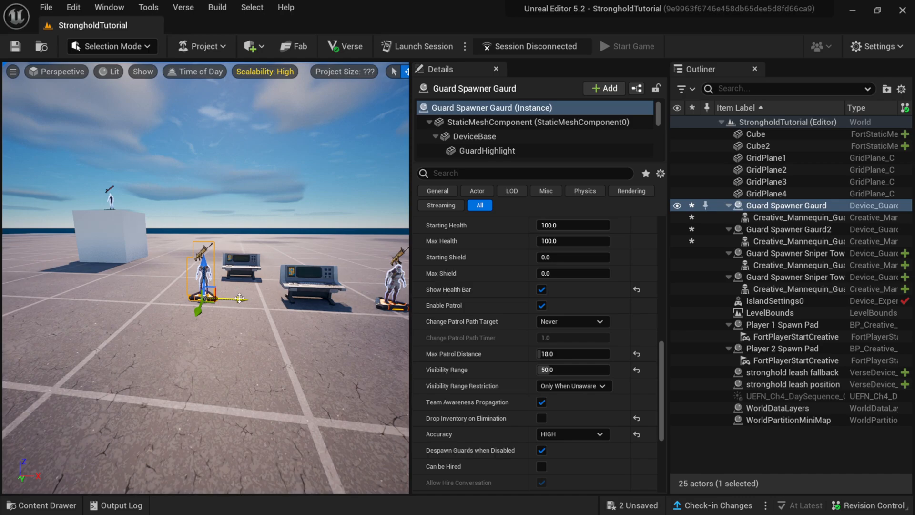
alt+drag(240, 299, 68, 302)
middle_drag(68, 302, 24, 297)
middle_drag(122, 304, 119, 304)
drag(197, 298, 47, 295)
middle_drag(70, 307, 16, 298)
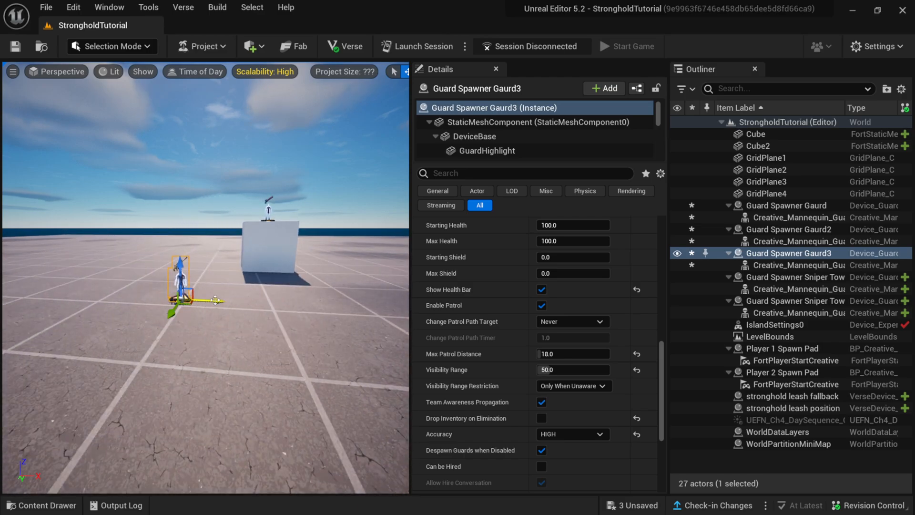
drag(216, 300, 136, 299)
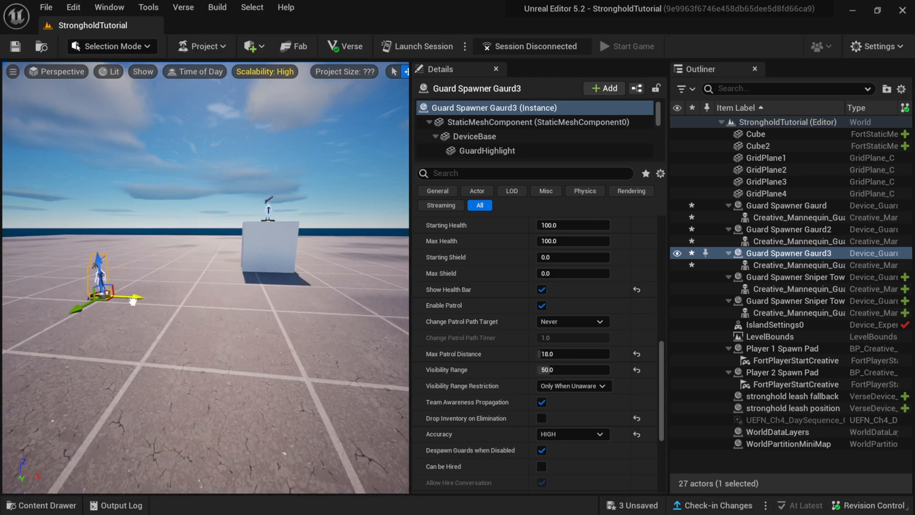
Rename the duplicated third ground guard spawner as Guard Spawner Reinforcements.
click(784, 254)
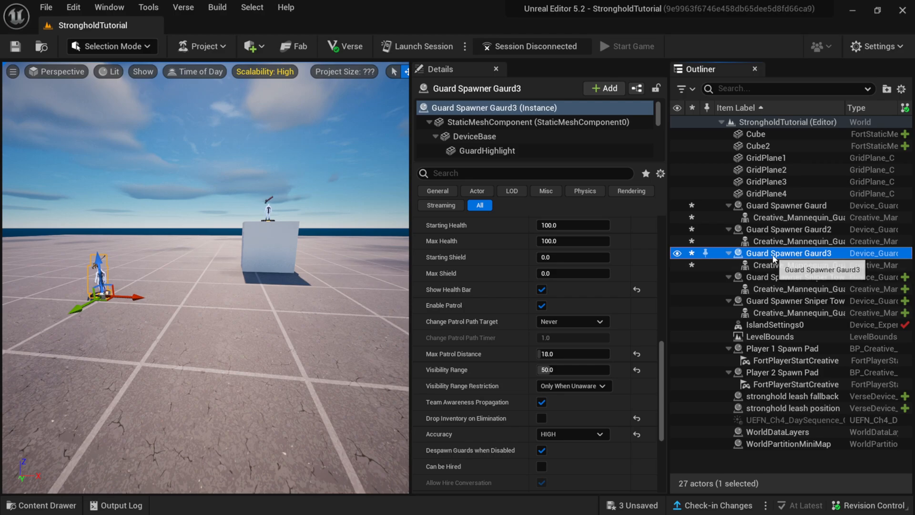
key(F2)
drag(809, 255, 874, 256)
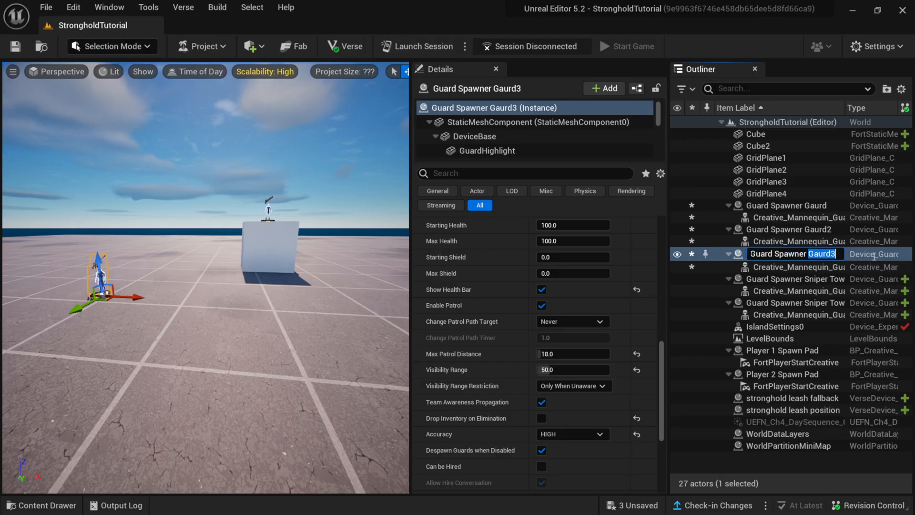
text(Rein)
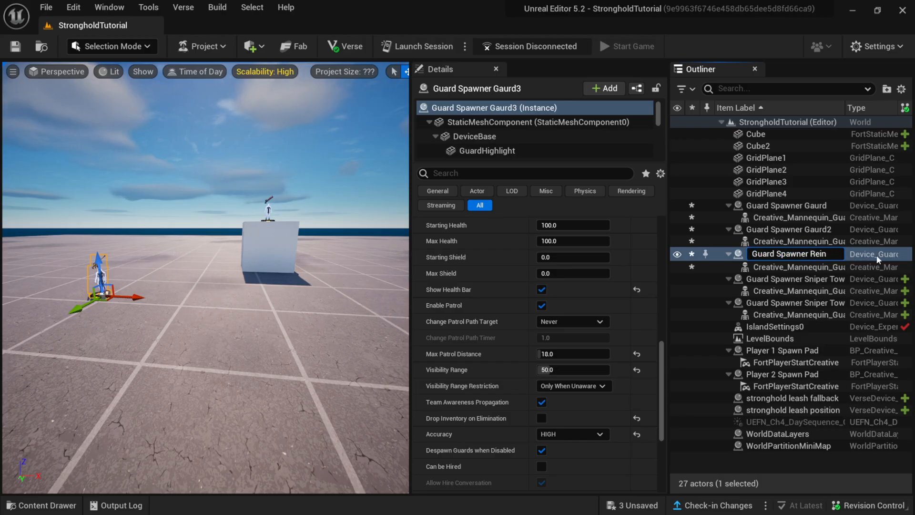
text(forcements)
key(Return)
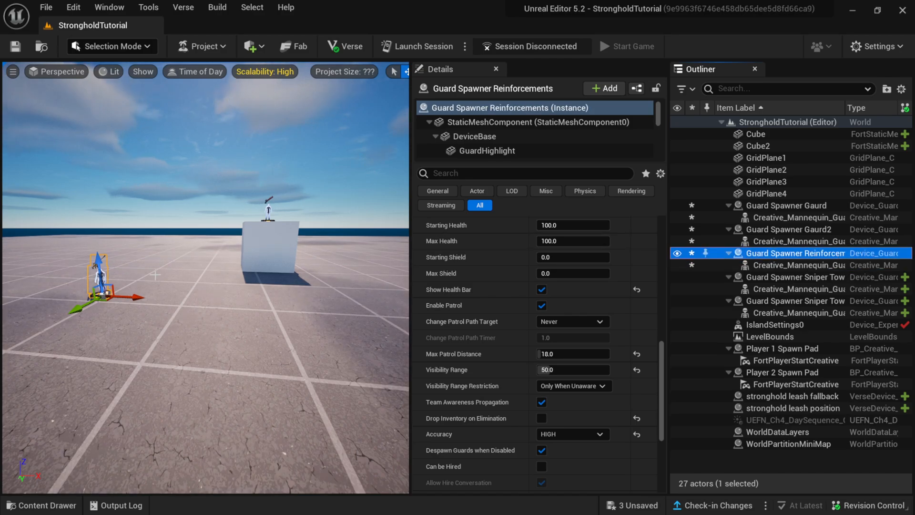
Focus on the reinforcements spawner and set its Guard Type to Kit after trying Rig.
double_click(778, 255)
mouse_move(286, 271)
right_down()
mouse_move(243, 274)
mouse_move(310, 279)
mouse_move(291, 284)
right_up()
key(w)
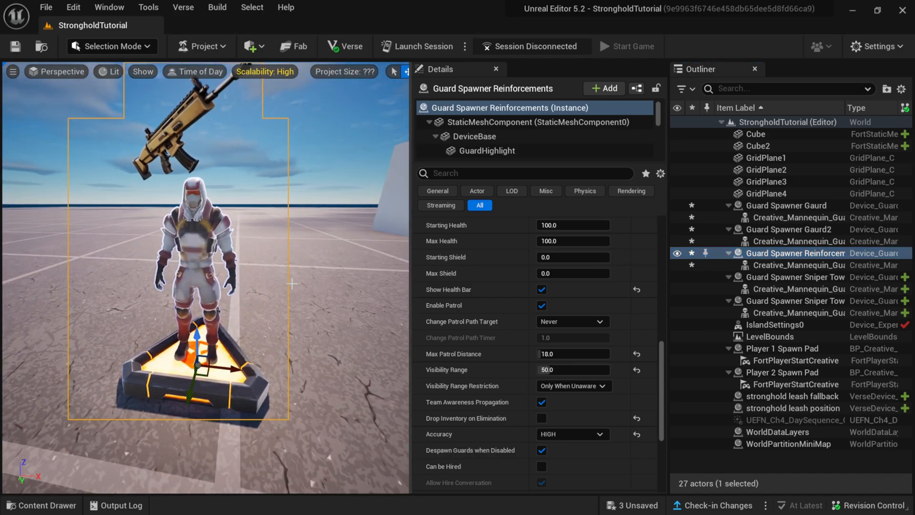
drag(661, 362, 672, 232)
click(570, 303)
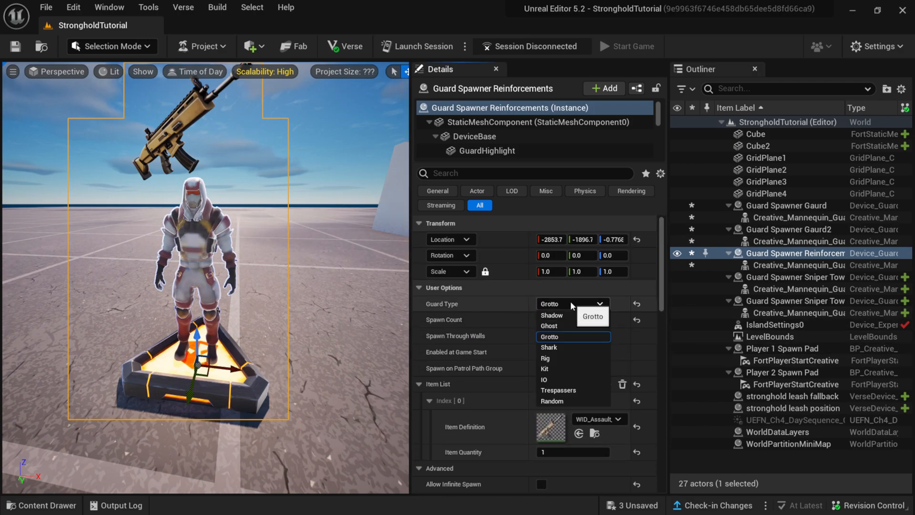
click(556, 357)
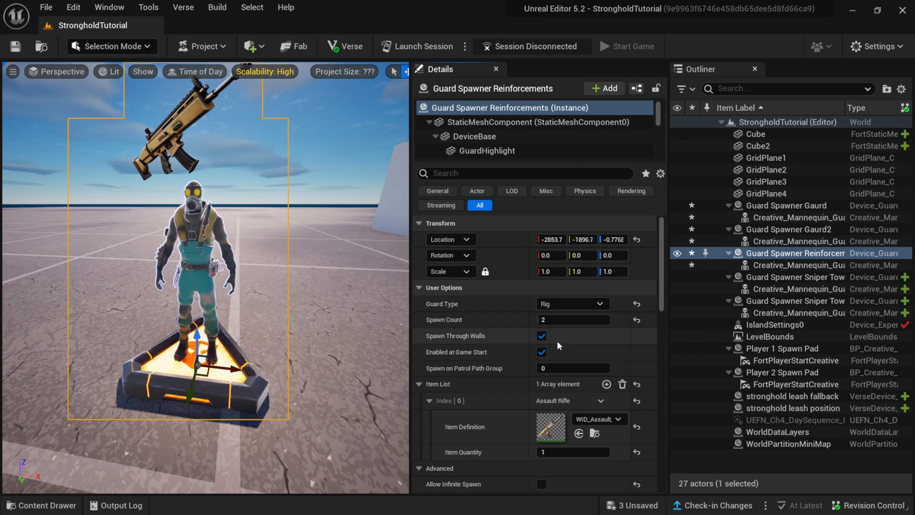
click(560, 304)
click(556, 368)
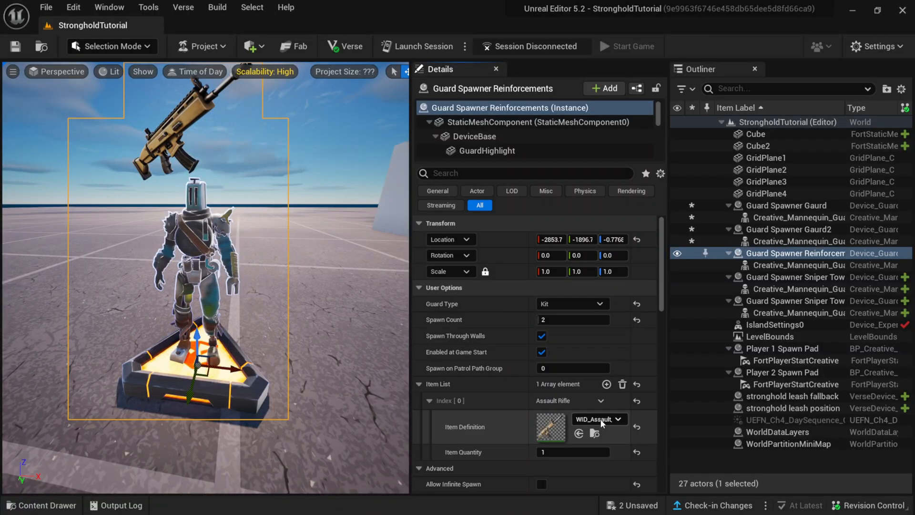
Replace the reinforcements spawner's item definition with the second Assault Rifle L1 found by searching for assault.
click(601, 418)
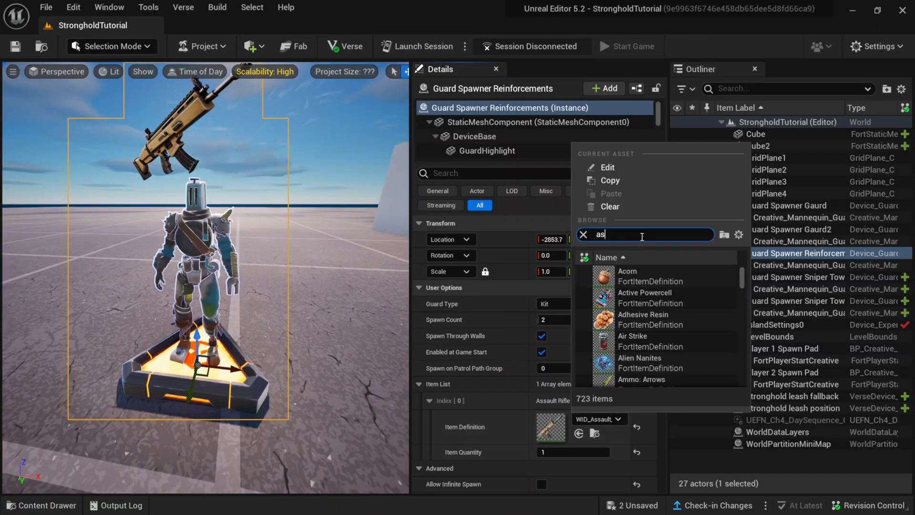
text(assault)
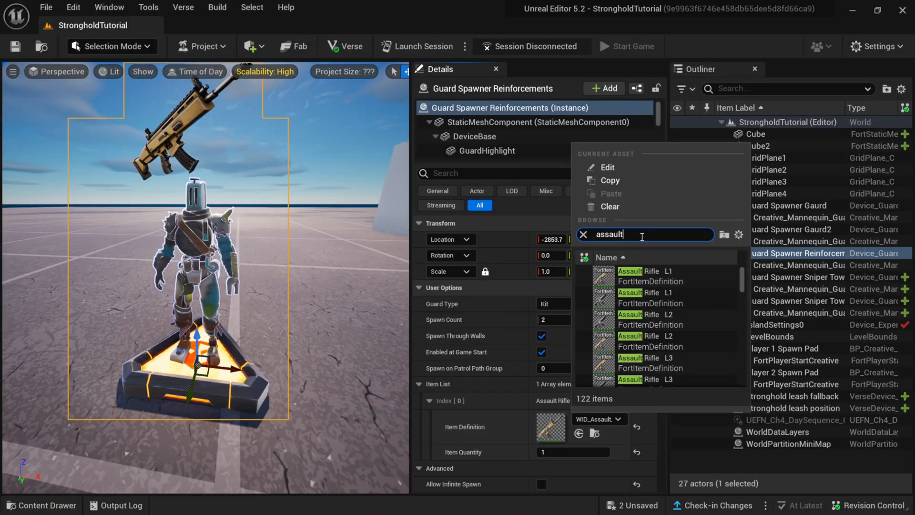
click(641, 302)
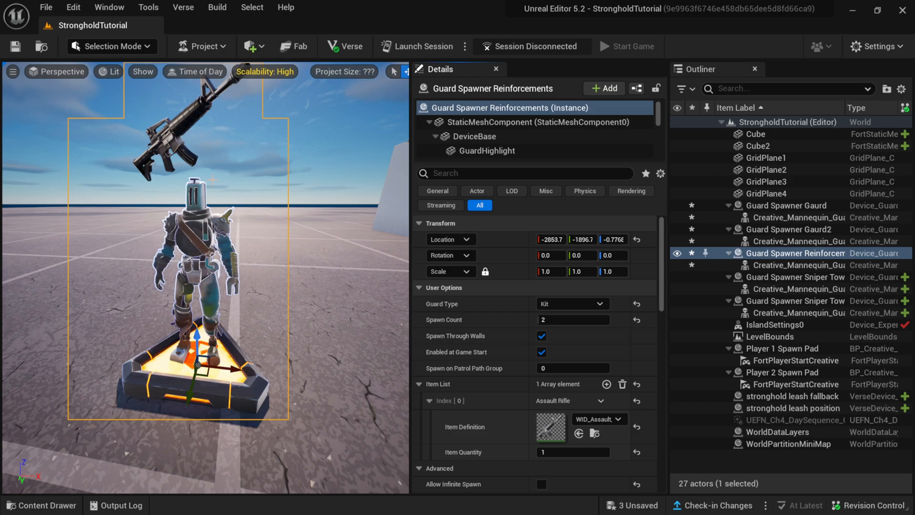
mouse_move(212, 179)
right_down()
mouse_move(157, 200)
mouse_move(212, 179)
mouse_move(224, 191)
right_up()
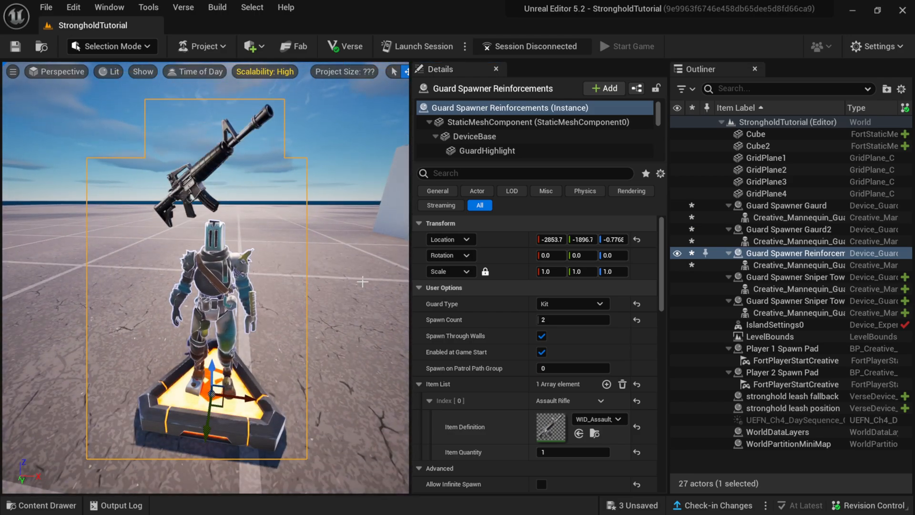
Set the reinforcements spawner's Spawn Radius to 5.0 and its Max Patrol Distance to 200.0.
scroll(665, 336, down, 10)
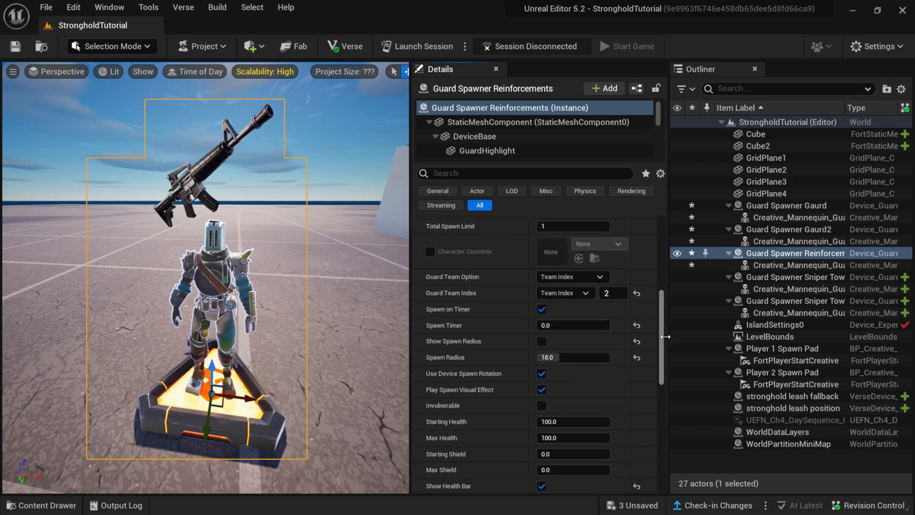
scroll(659, 320, down, 3)
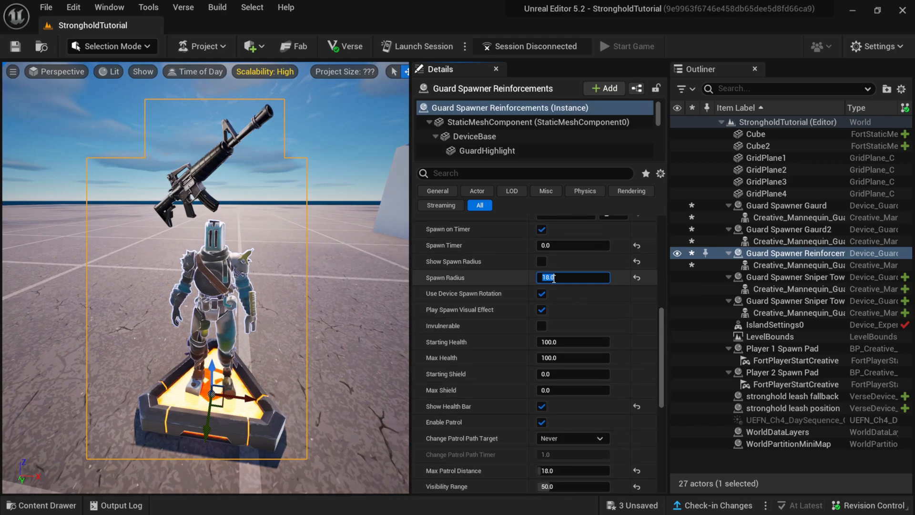
text(5.0)
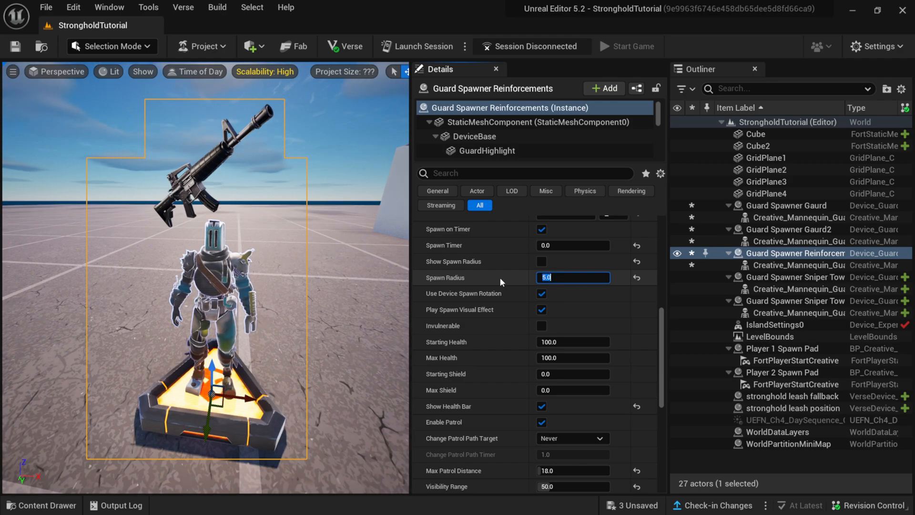
key(Return)
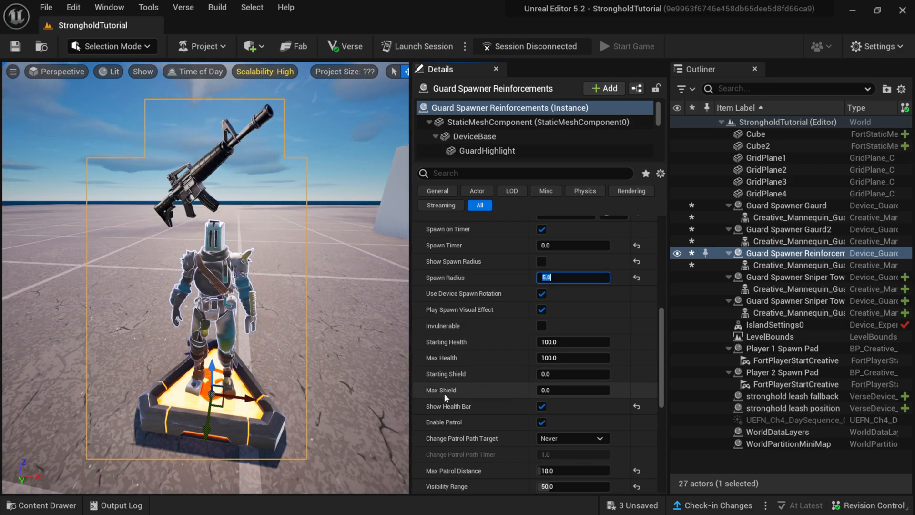
drag(664, 354, 665, 395)
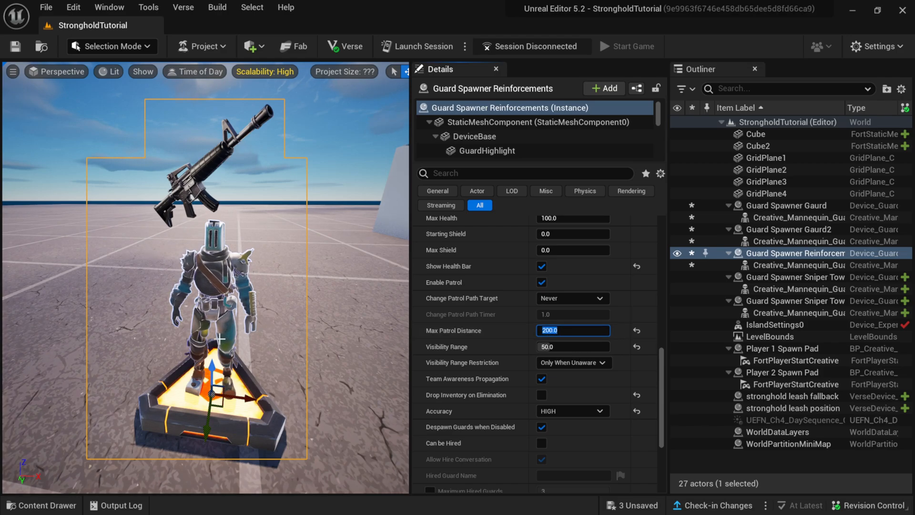
Move the reinforcements spawner farther away from the sniper tower and set its Accuracy to MODERATE.
scroll(281, 359, down, 10)
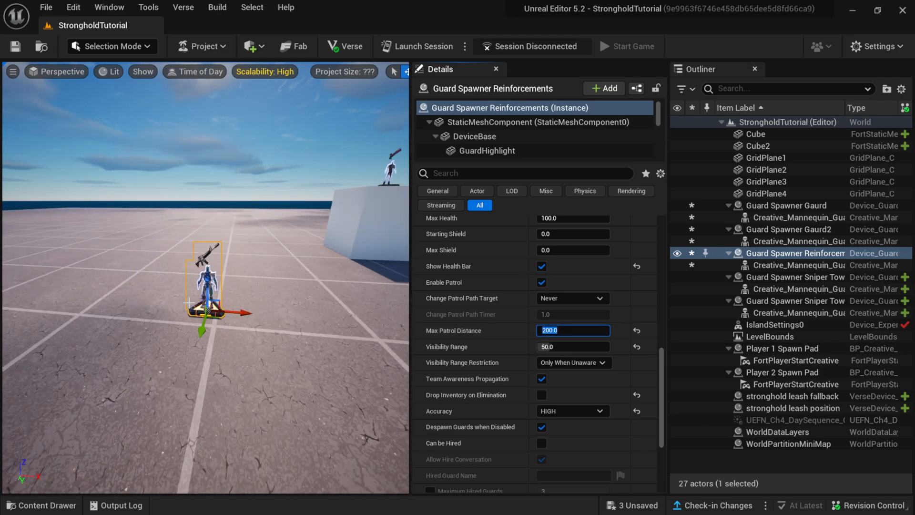
drag(235, 311, 75, 305)
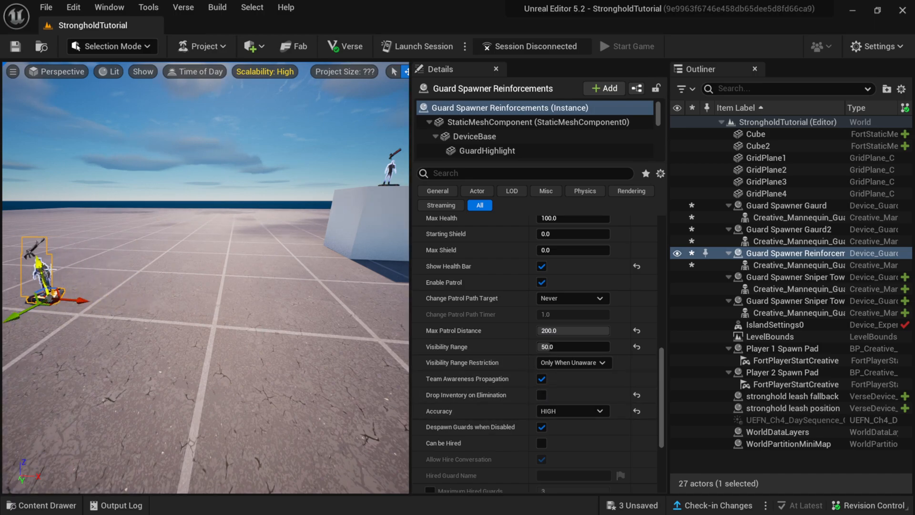
scroll(98, 306, down, 8)
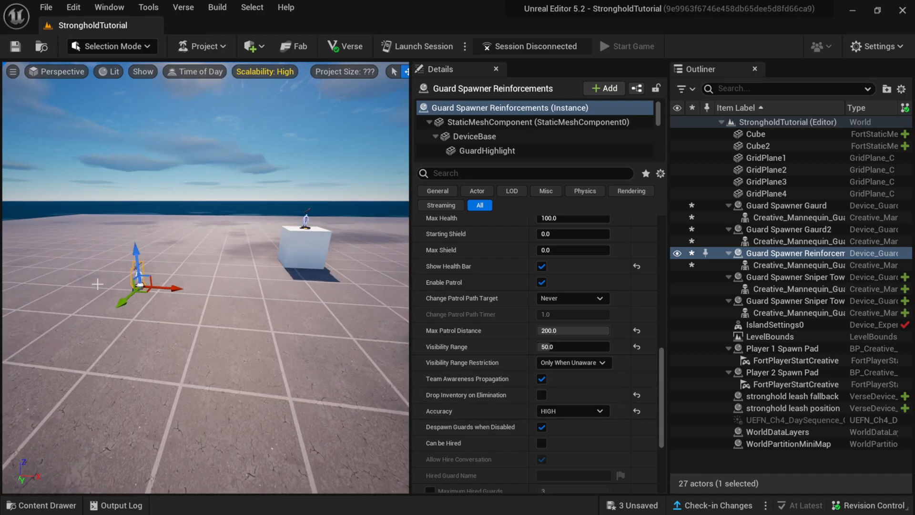
scroll(271, 298, up, 8)
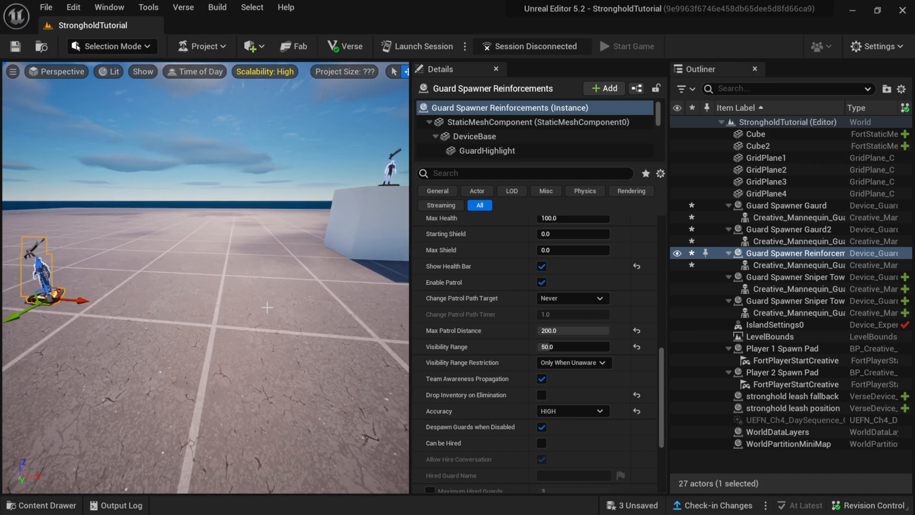
click(558, 412)
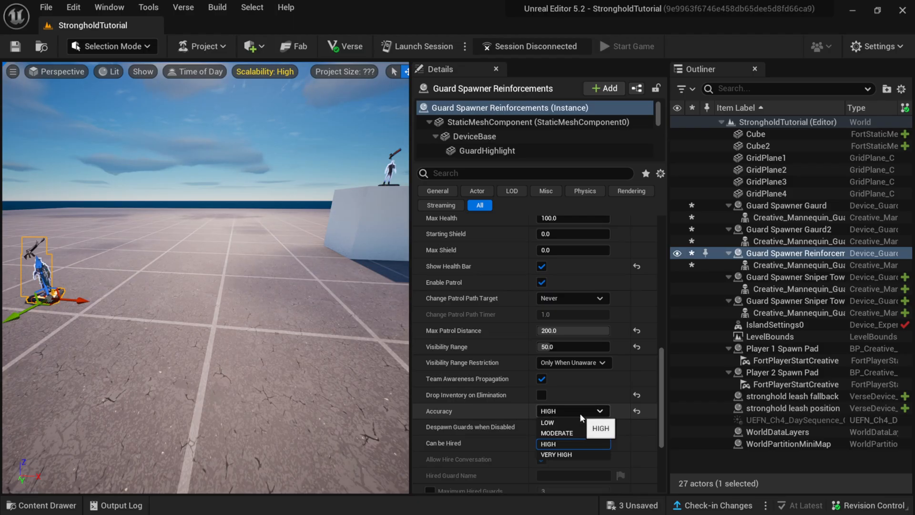
click(561, 433)
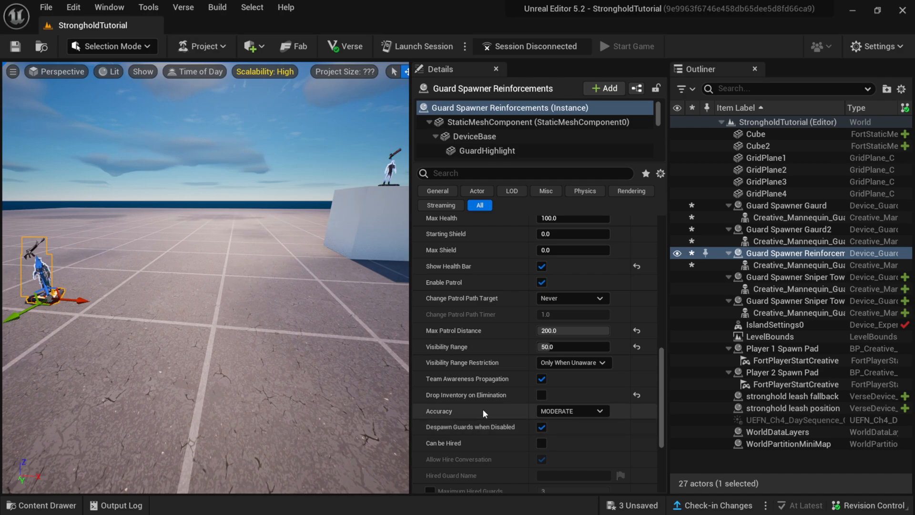
Examine the layout of the sniper towers, leash devices and ground guard spawners relative to the reinforcements spawner.
middle_drag(305, 343, 260, 319)
key(d)
right_drag(260, 319, 234, 311)
key(s)
key(d)
right_drag(383, 262, 443, 251)
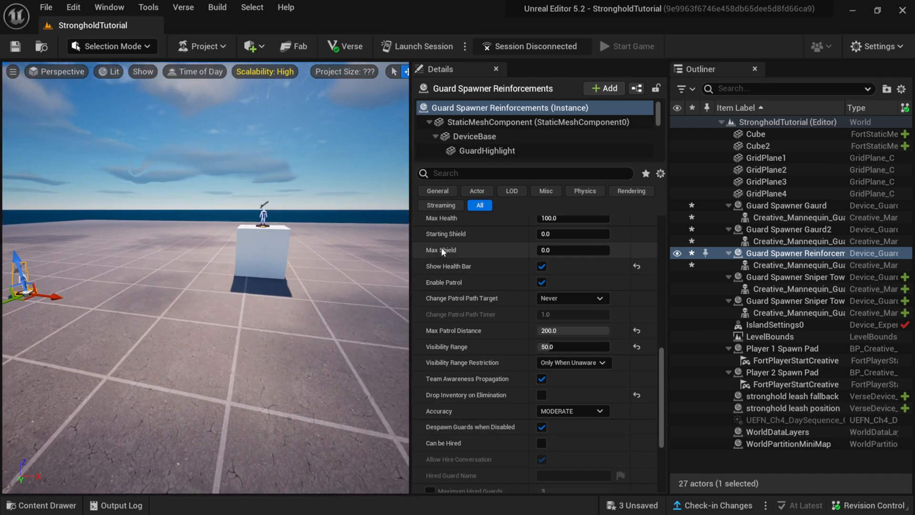
right_drag(364, 296, 457, 267)
middle_drag(369, 294, 398, 310)
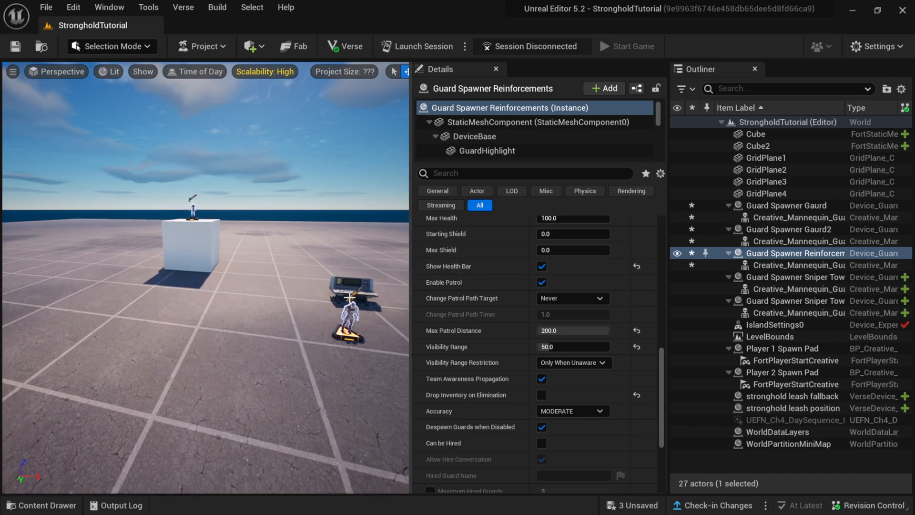
middle_drag(345, 326, 414, 364)
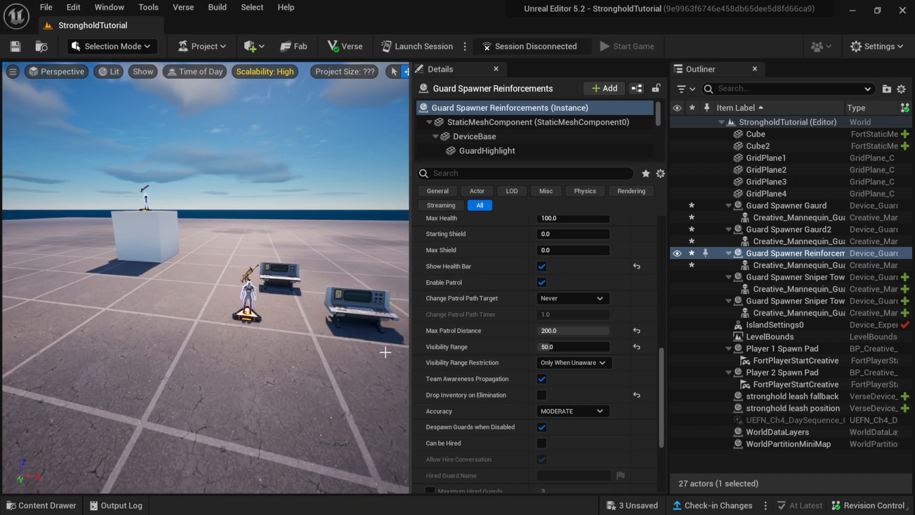
scroll(385, 352, down, 5)
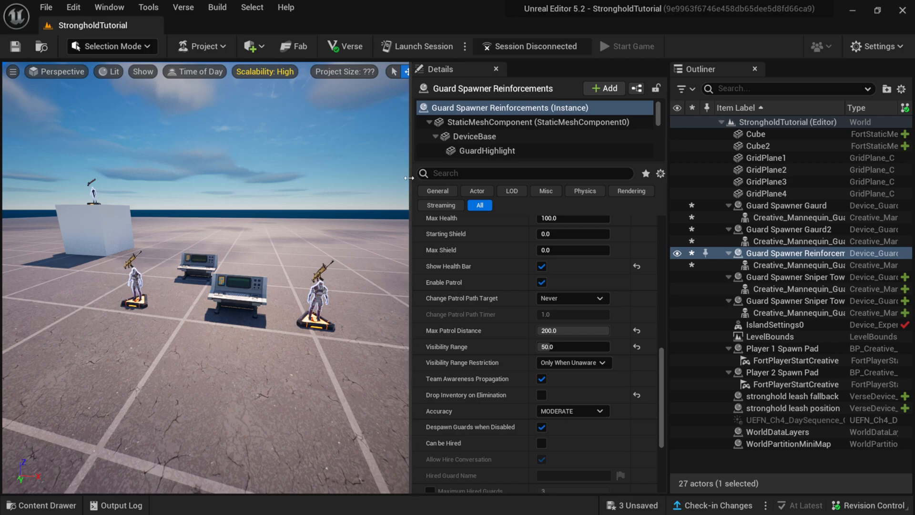
key(a)
right_drag(405, 167, 445, 167)
Widen the viewport, search all content for tracker and place a Tracker device on the ground beside the guard spawners.
drag(411, 166, 634, 167)
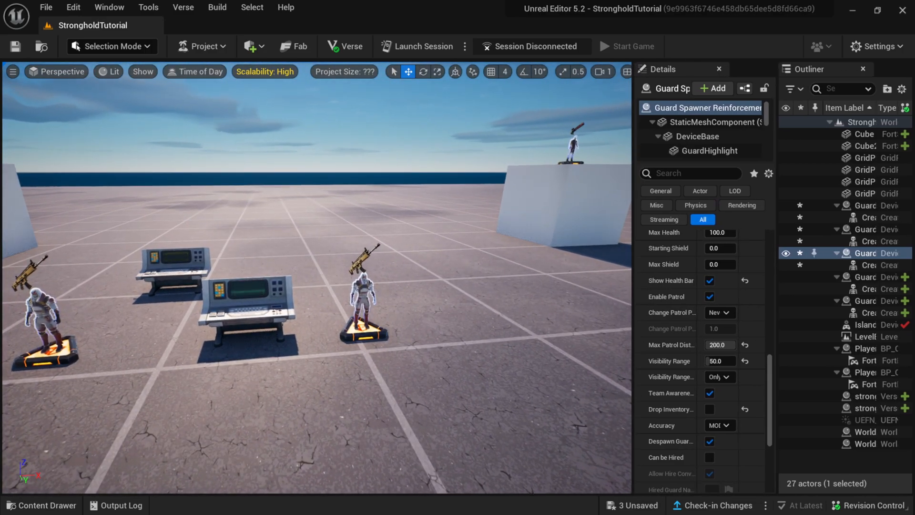
click(42, 505)
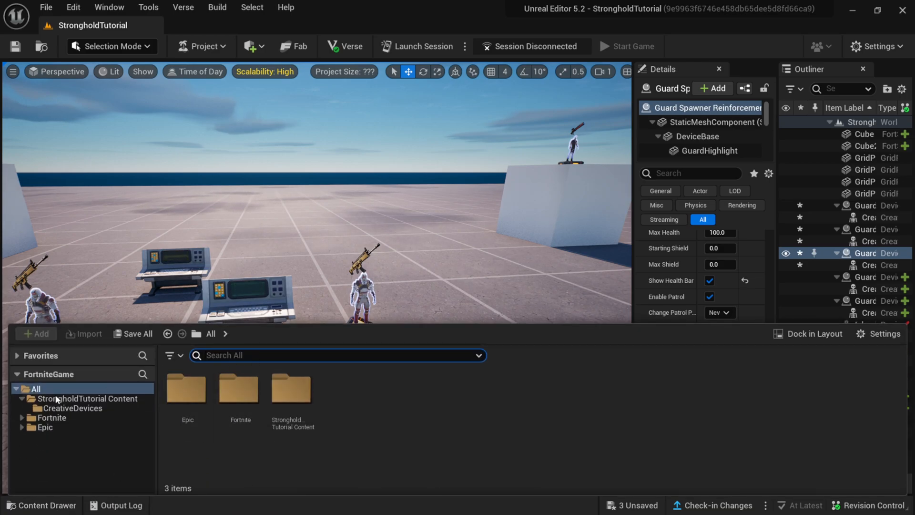
click(37, 390)
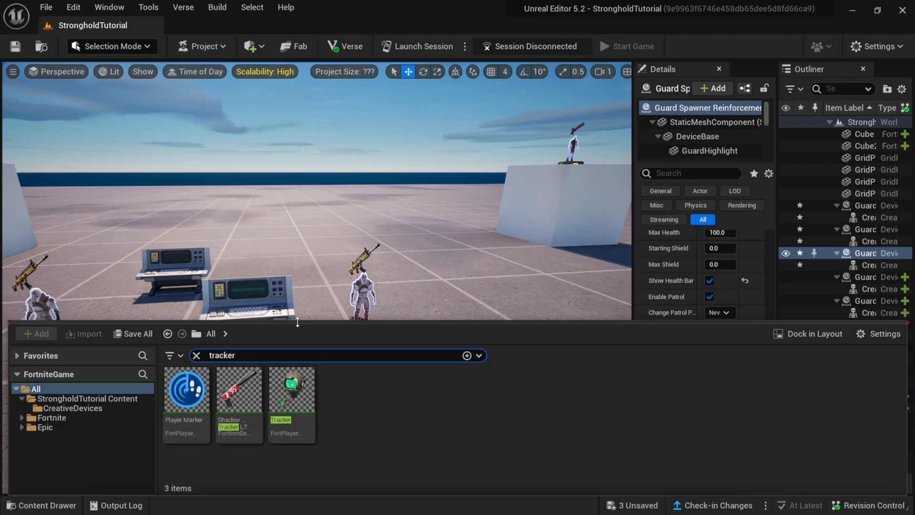
click(292, 391)
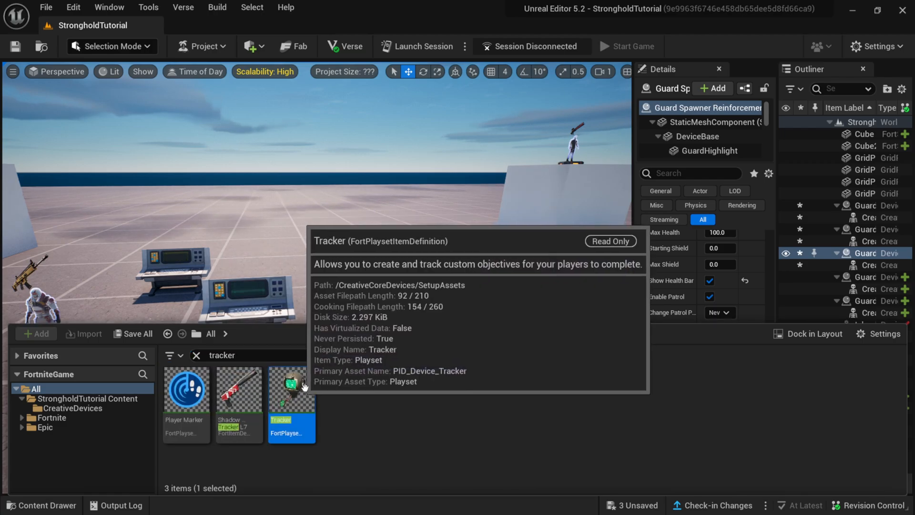
drag(436, 304, 435, 296)
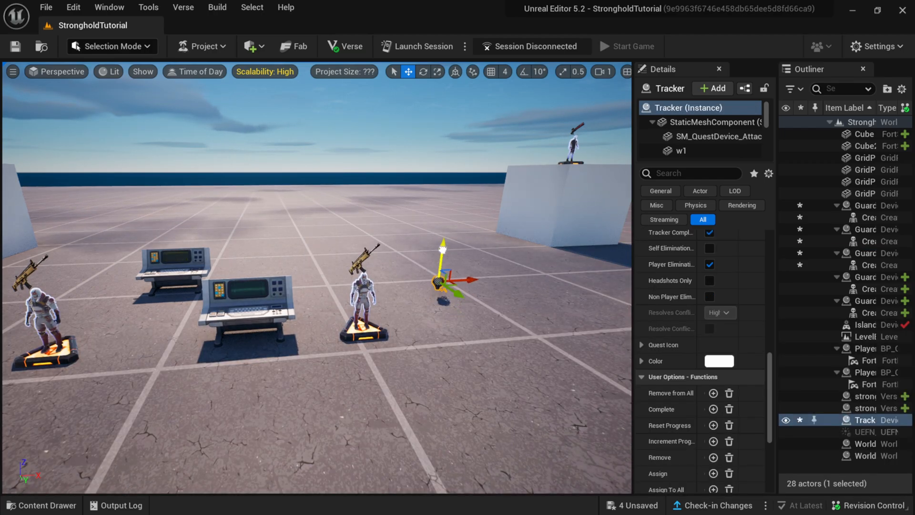
Move the Tracker device to open ground in front of the guard spawner on the far side of the leash devices.
drag(473, 272, 496, 383)
scroll(488, 386, down, 7)
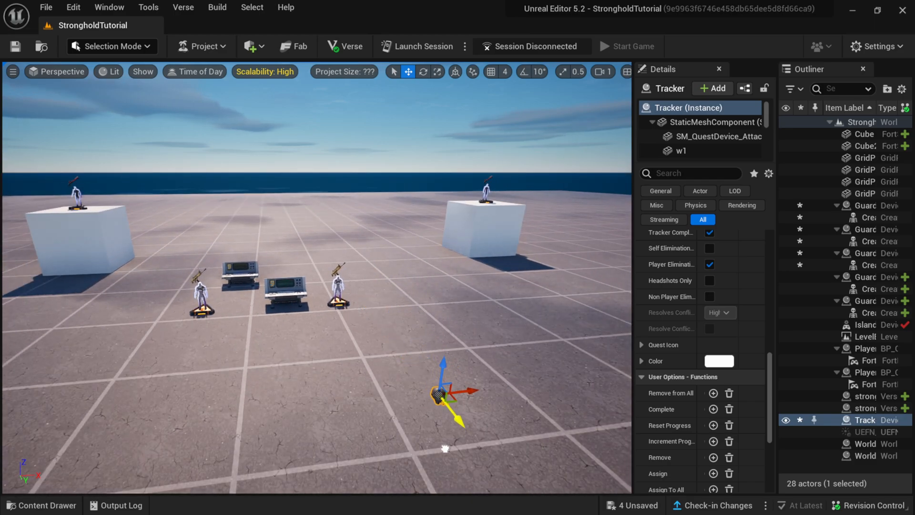
drag(413, 395, 252, 412)
mouse_move(251, 412)
right_down()
mouse_move(291, 400)
mouse_move(258, 403)
right_up()
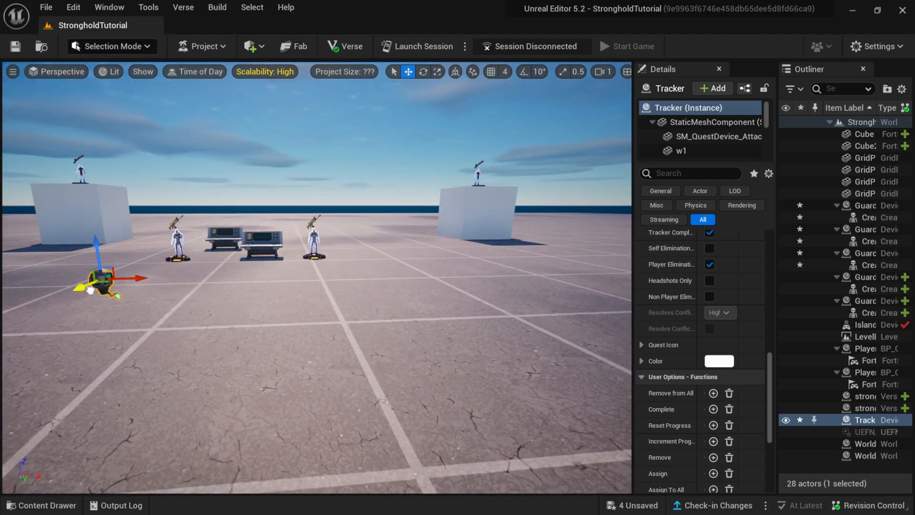
middle_drag(52, 319, 128, 321)
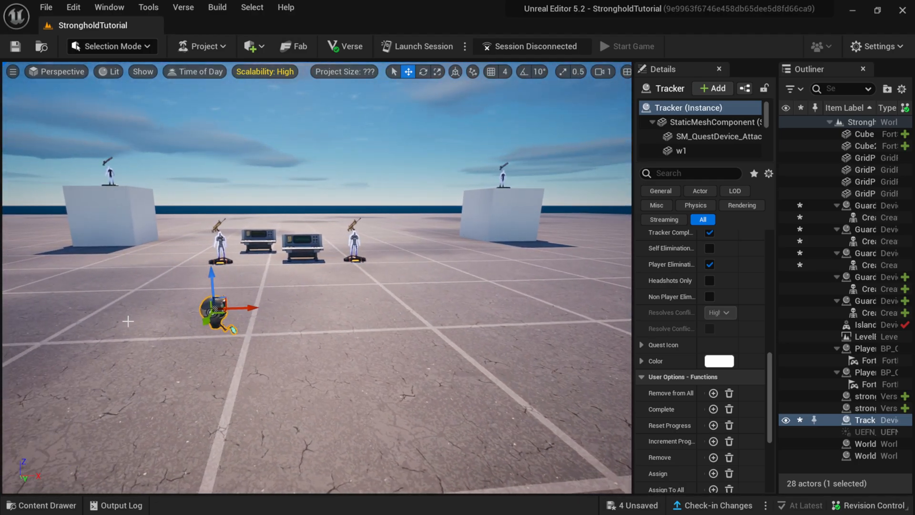
Make more room for the Tracker's details, frame the device closely and set its Z rotation to 90 degrees.
drag(632, 192, 531, 192)
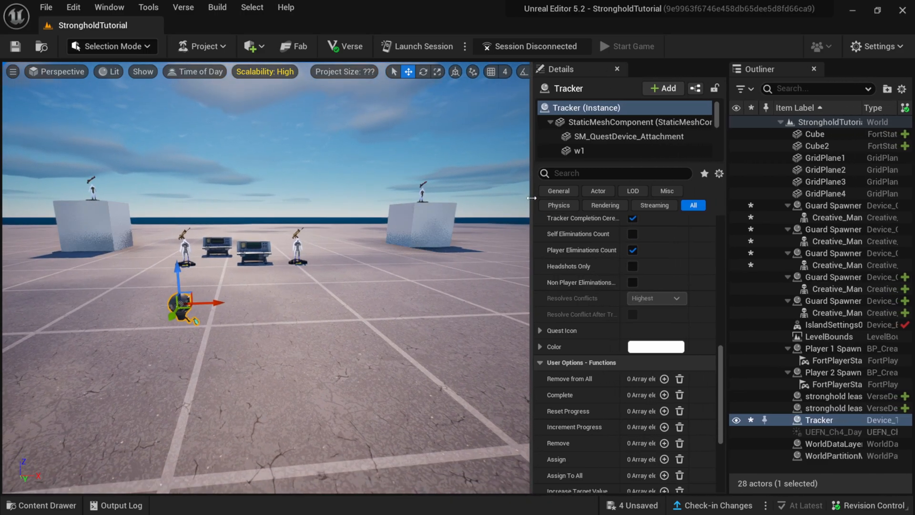
double_click(818, 419)
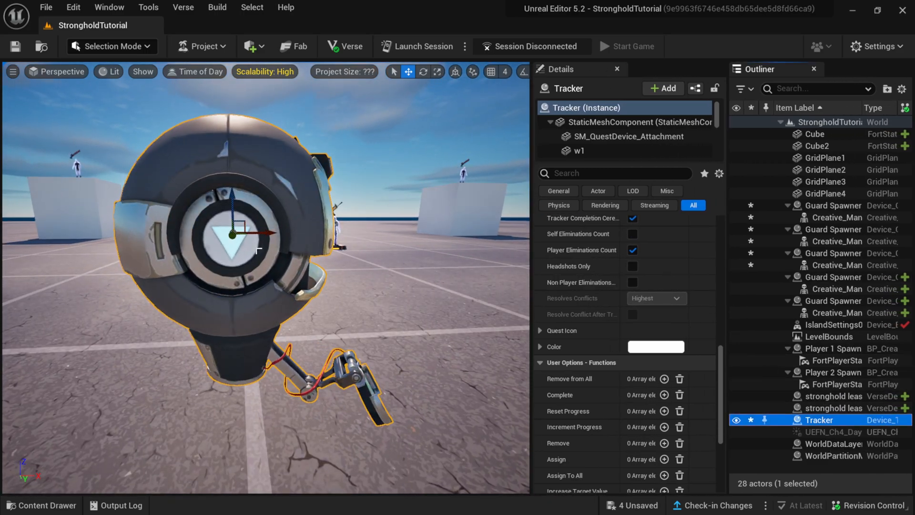
drag(255, 232, 177, 237)
click(423, 71)
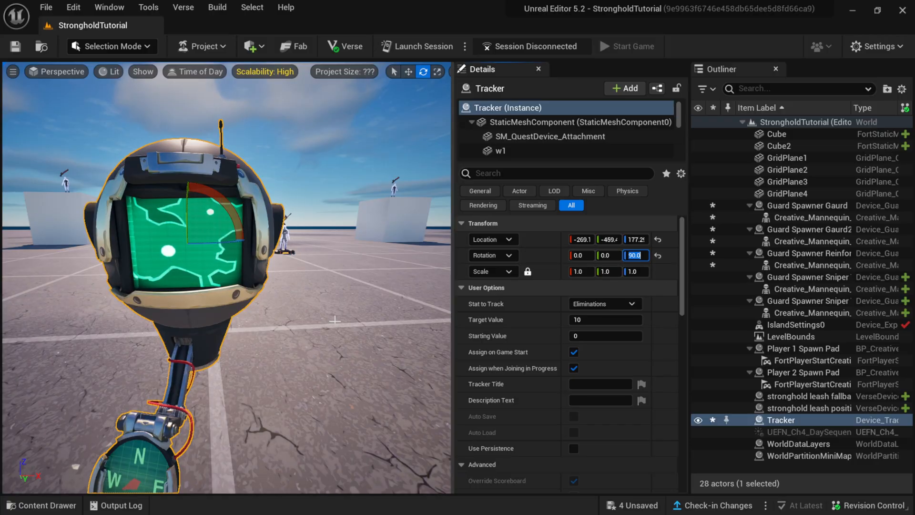
middle_drag(327, 321, 352, 300)
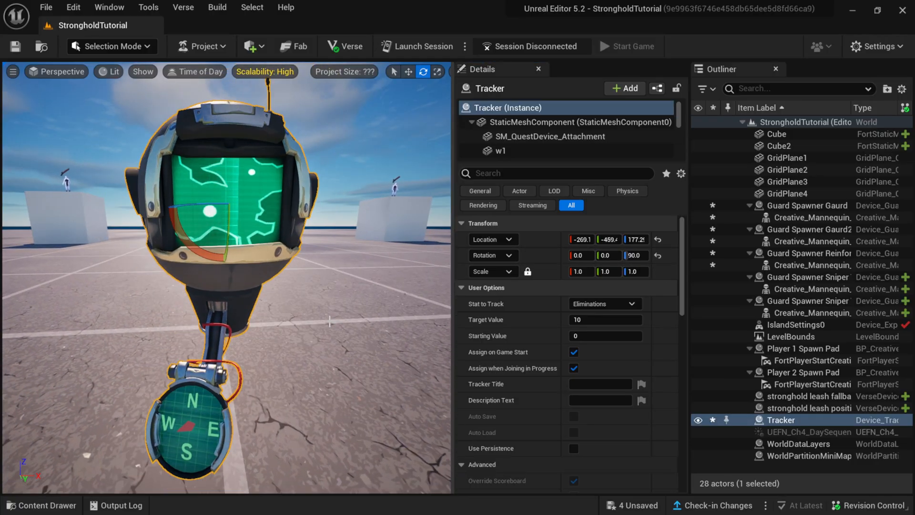
Look through the Tracker's user options and open the choices for Stat to Track.
scroll(327, 321, down, 5)
scroll(327, 322, up, 5)
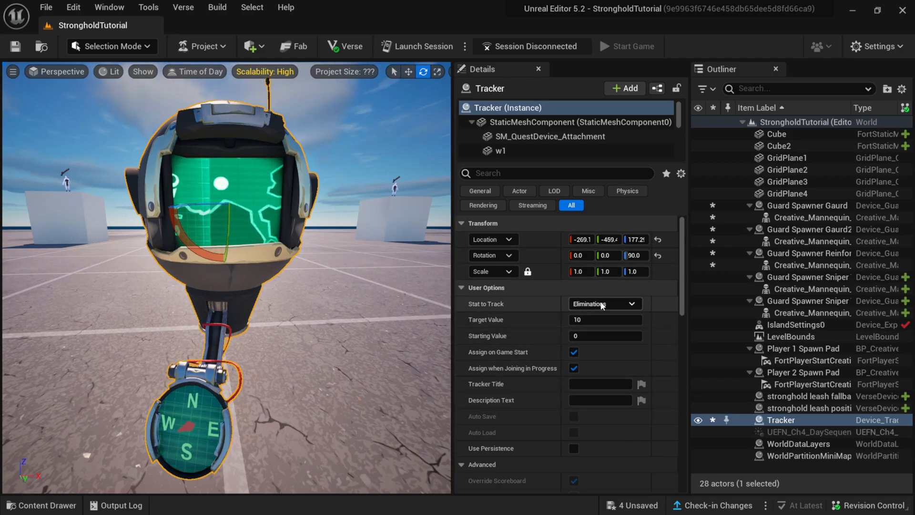
click(622, 303)
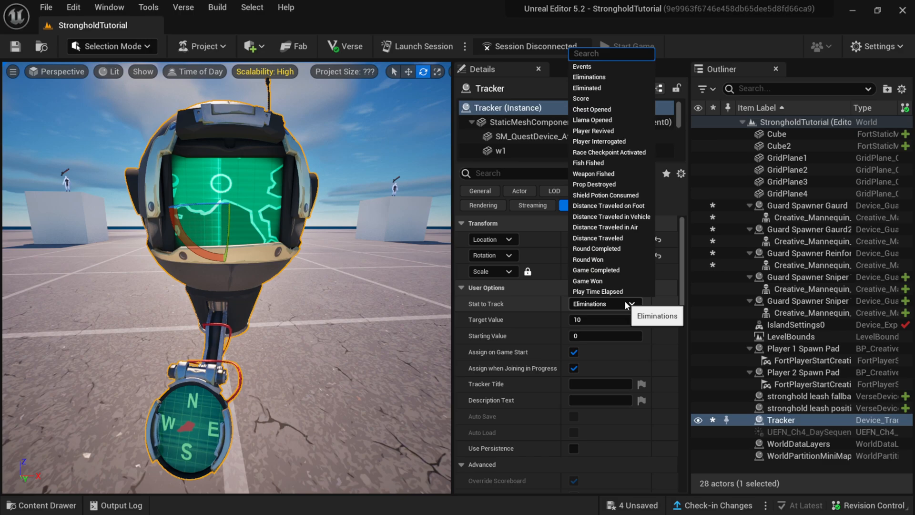
Set the Tracker to track Events with a target value of 6, with assignment on game start and when joining in progress disabled.
click(597, 67)
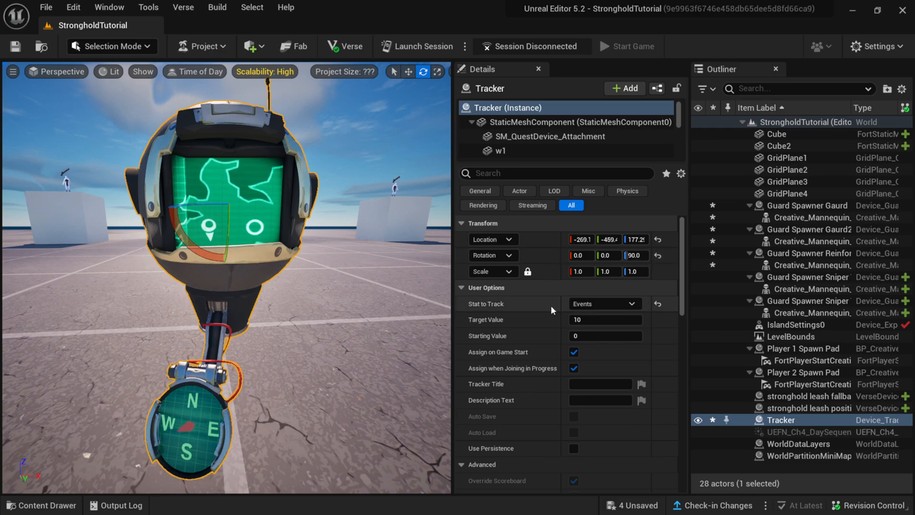
click(598, 321)
text(6)
key(Return)
click(496, 338)
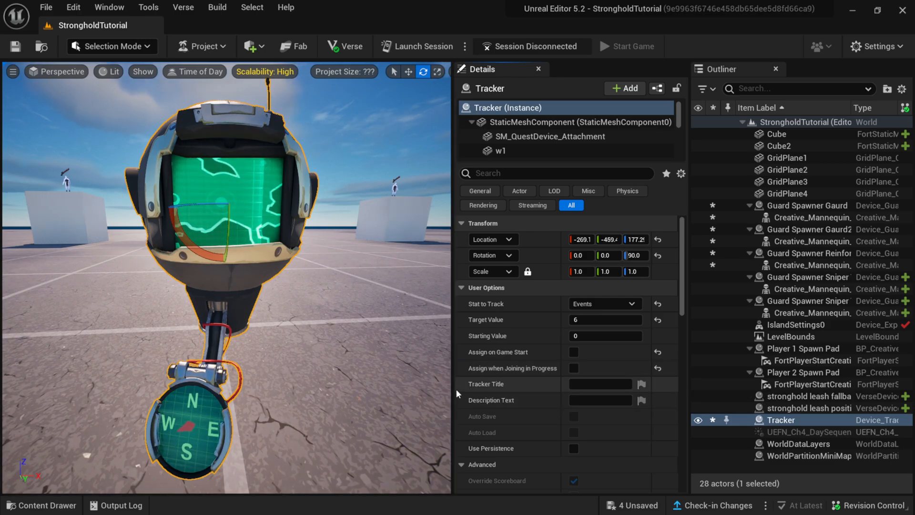
Give the Tracker the title "Eliminate Stronghold Guards" and the description "Number Of Guards".
drag(453, 389, 431, 389)
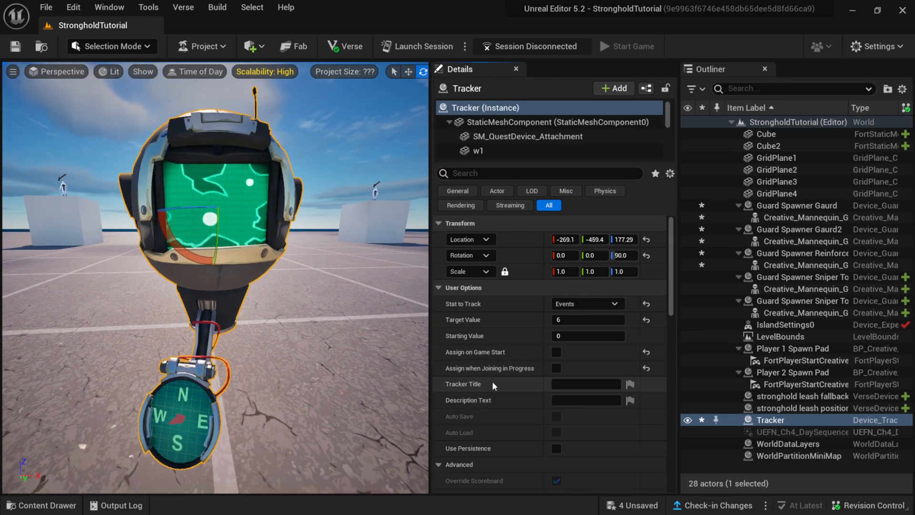
click(575, 384)
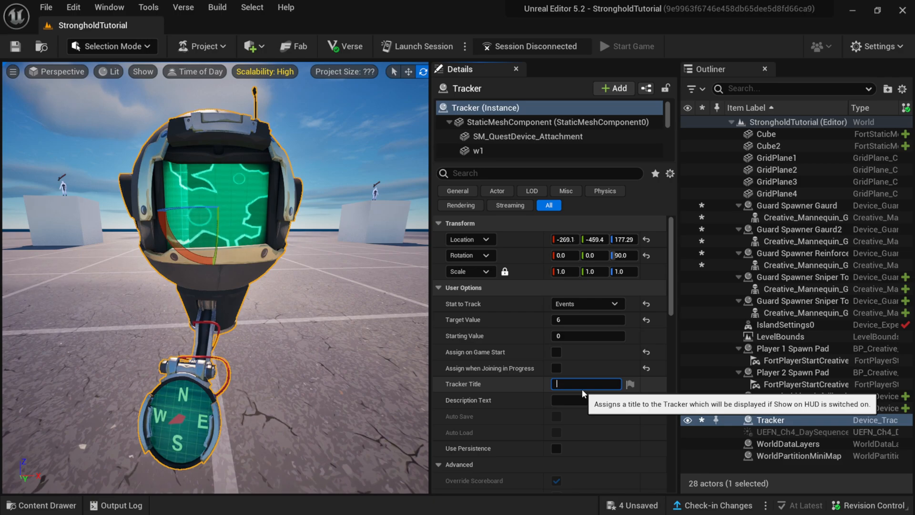
text(Elinm)
key(BackSpace)
key(BackSpace)
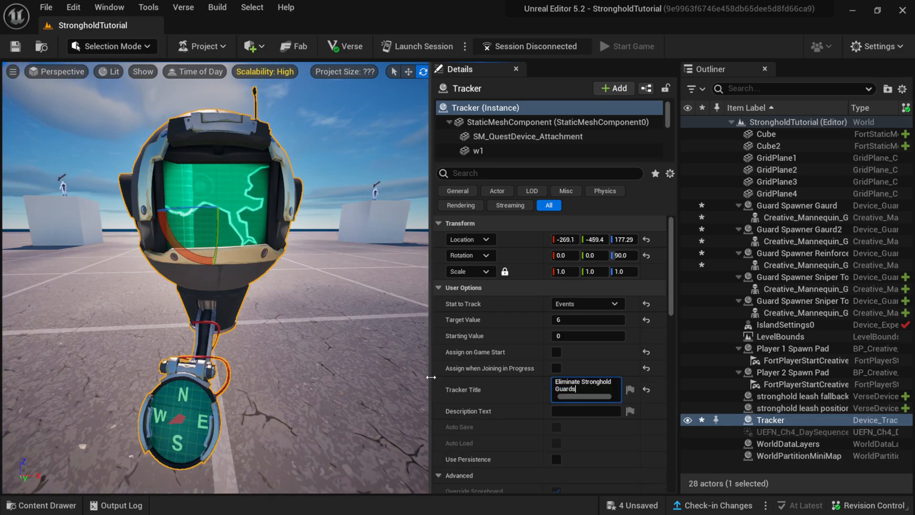
drag(430, 375, 389, 375)
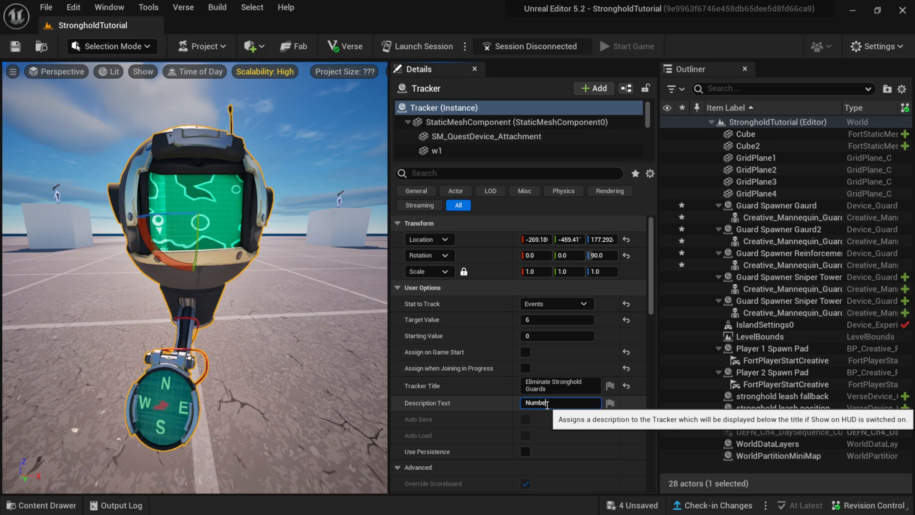
text(ds)
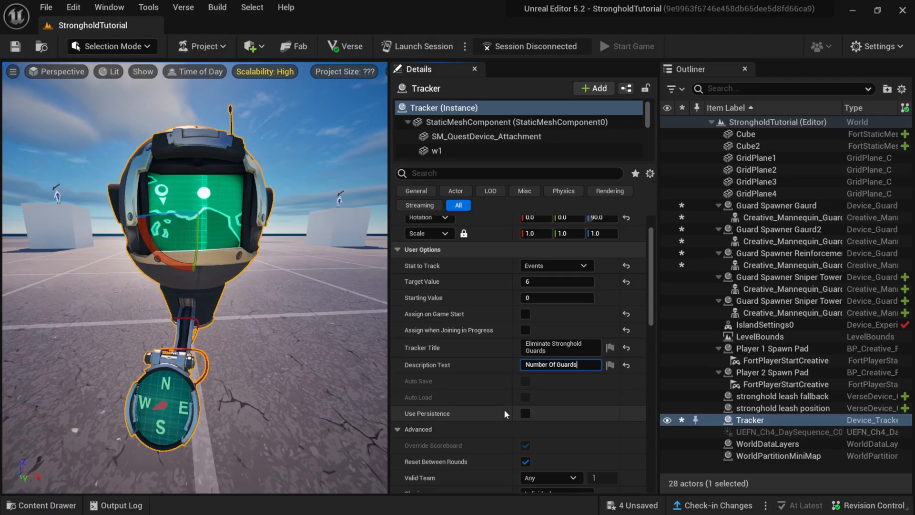
Set the Tracker's sharing to Team and its winning team to Team Index 1.
scroll(504, 410, down, 4)
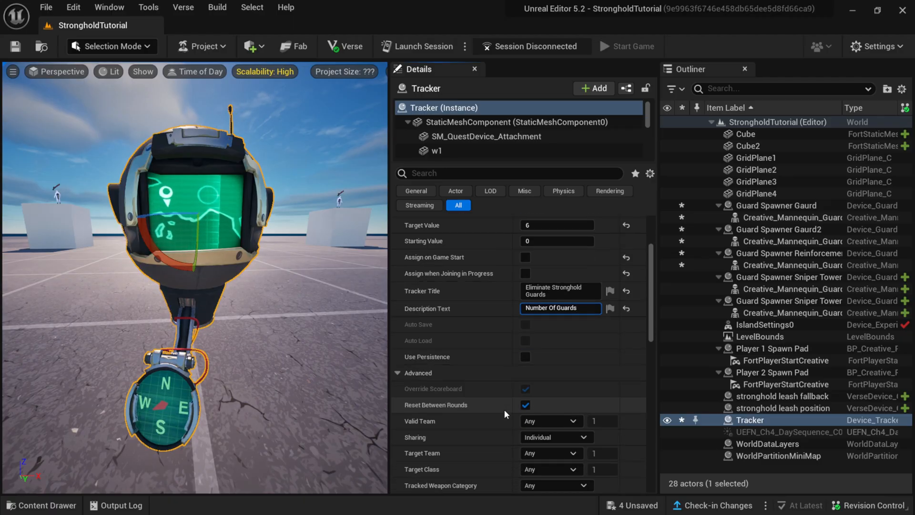
click(548, 437)
click(543, 457)
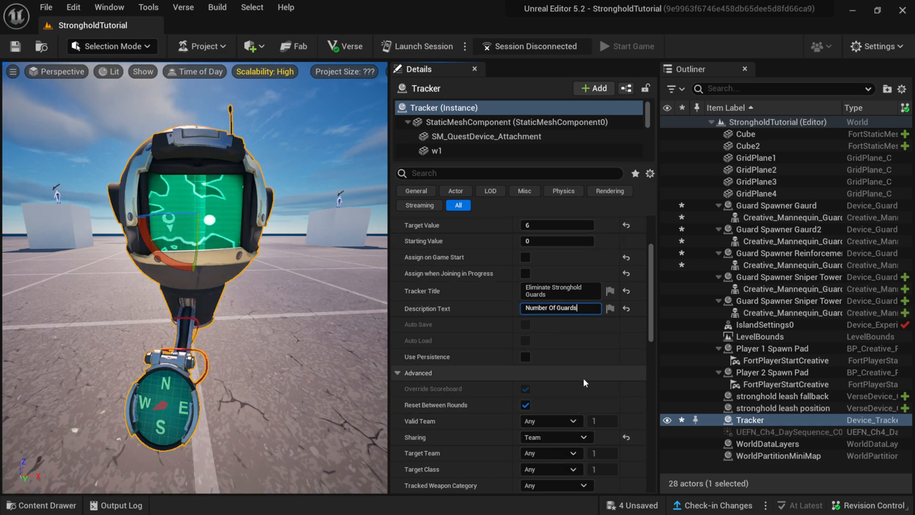
scroll(527, 437, down, 1)
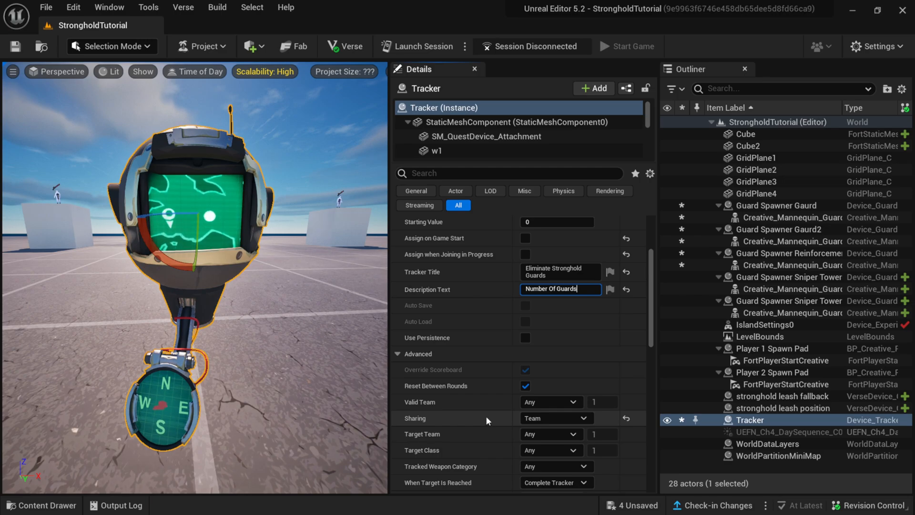
drag(651, 337, 651, 353)
click(544, 432)
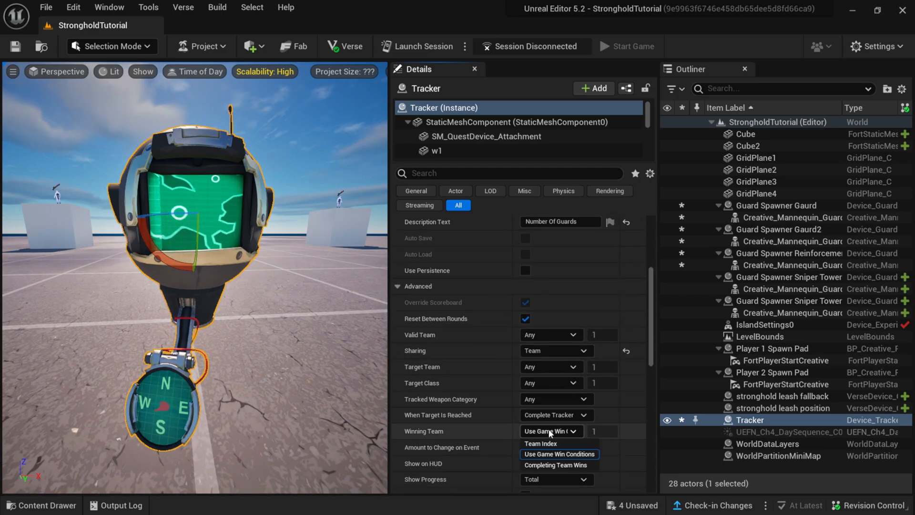
click(546, 443)
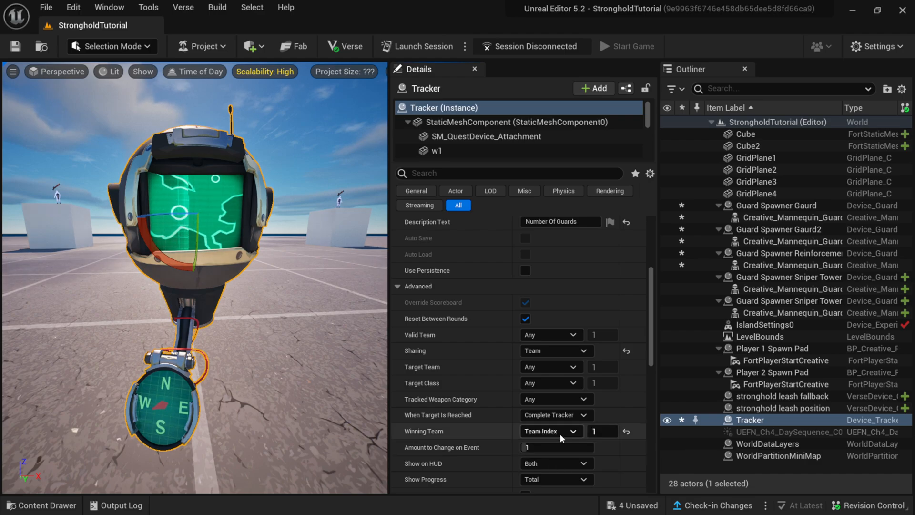
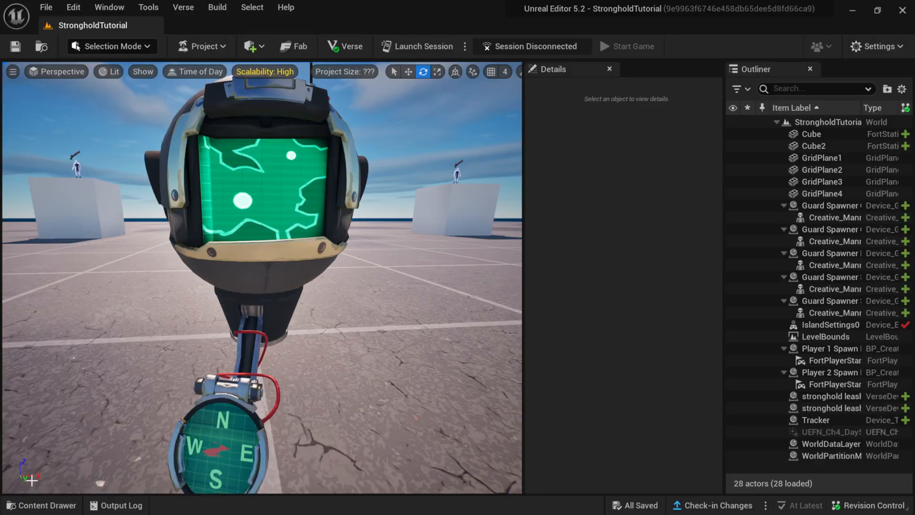
Search the content for "hud message" and place a HUD Message Device on the ground beside the tracker, rotated to 90 degrees about Z.
click(51, 507)
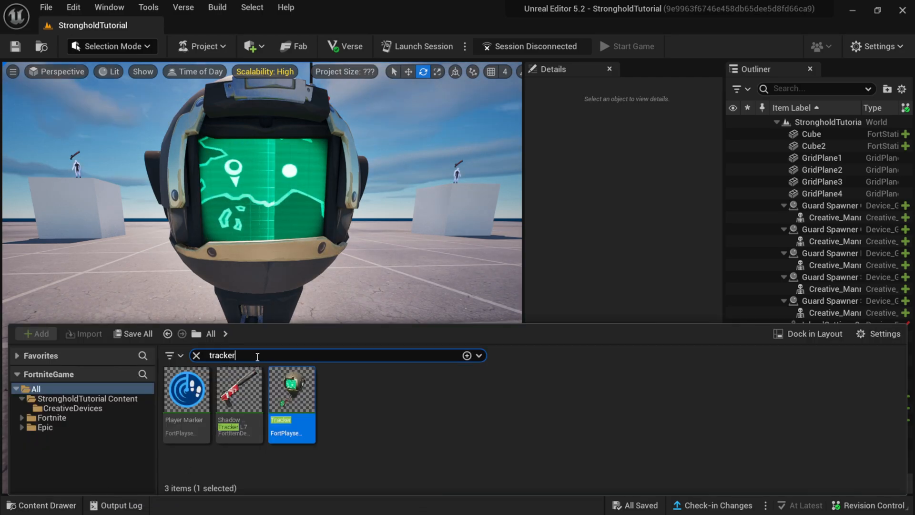
key(BackSpace)
key(BackSpace)
key(BackSpace)
key(BackSpace)
key(BackSpace)
key(BackSpace)
key(BackSpace)
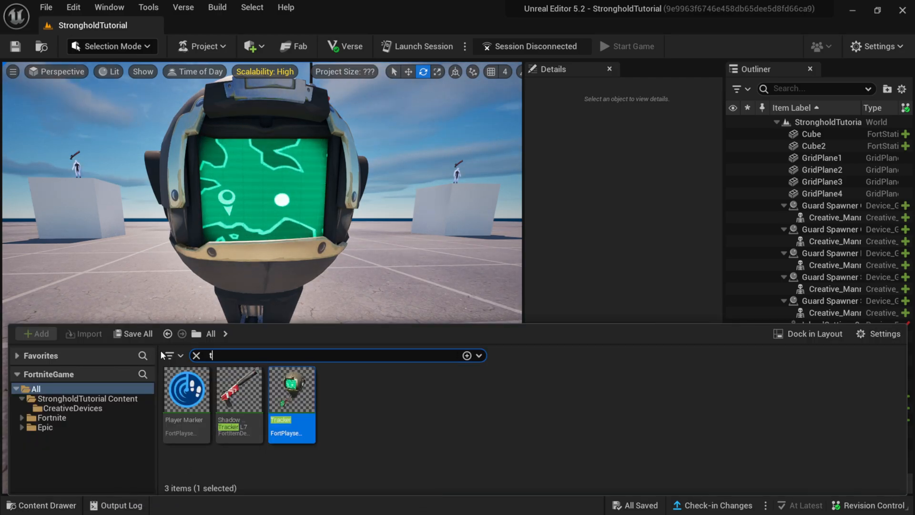
text(hud m)
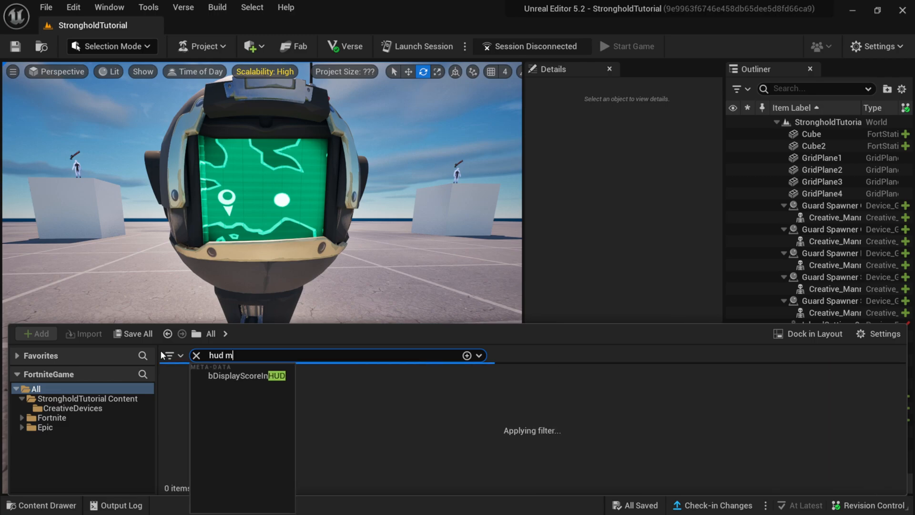
text(essage)
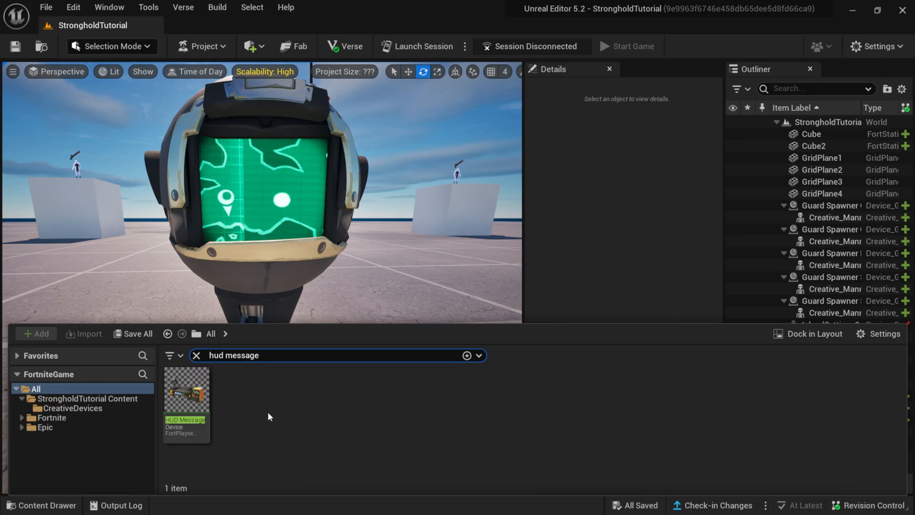
drag(203, 387, 405, 404)
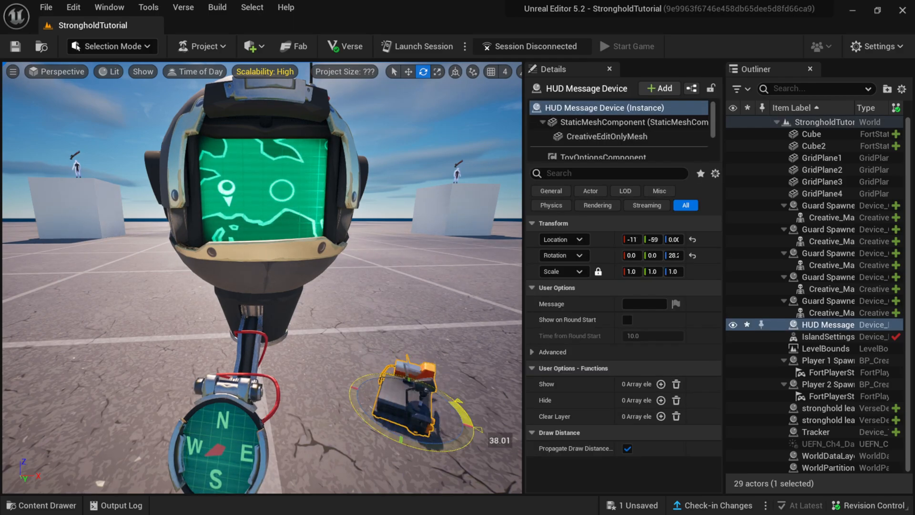
Duplicate the HUD Message Device and place the copy directly beside the original along the X axis.
double_click(825, 325)
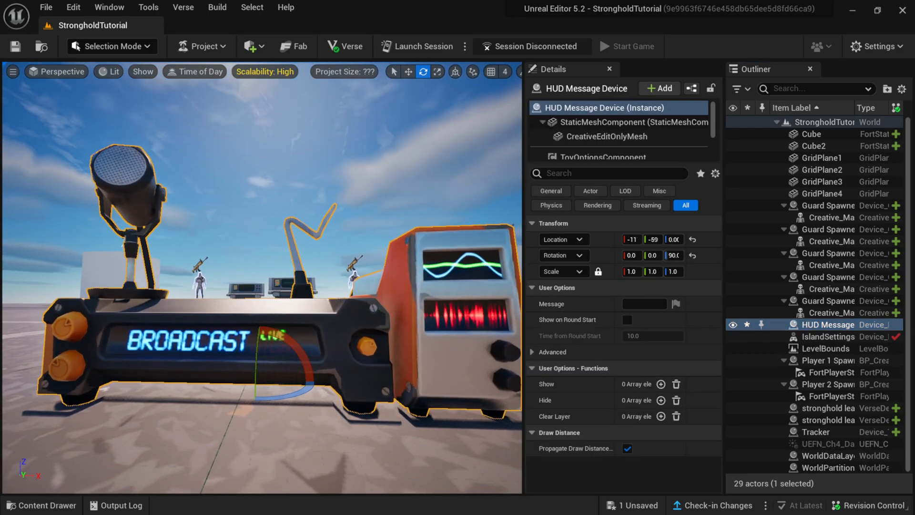
scroll(306, 348, down, 5)
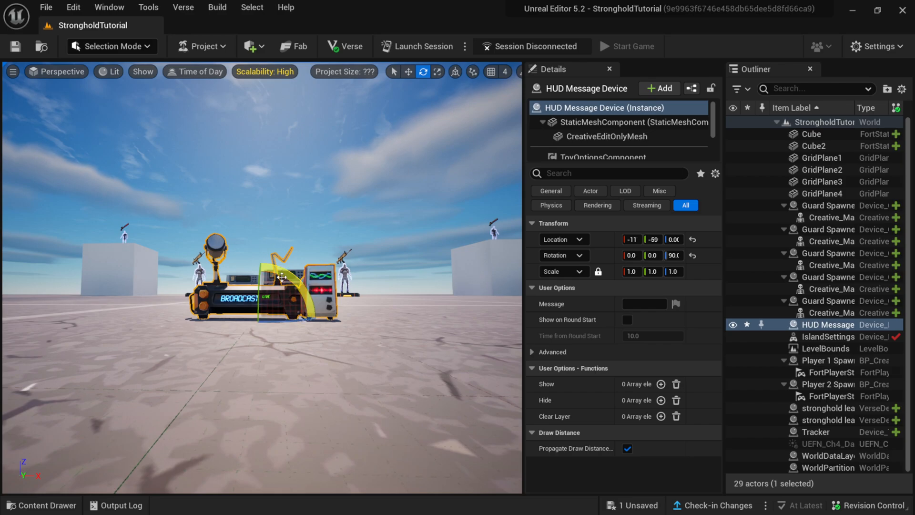
alt+drag(189, 154, 193, 174)
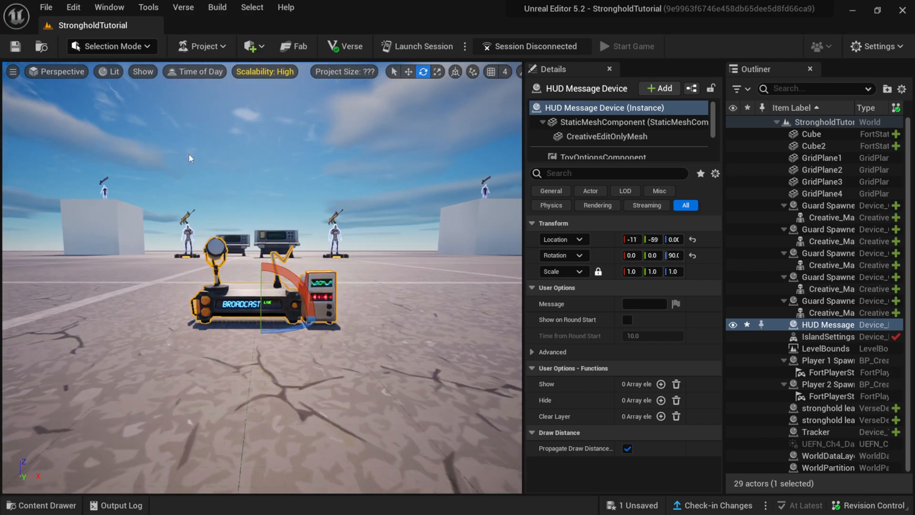
click(408, 72)
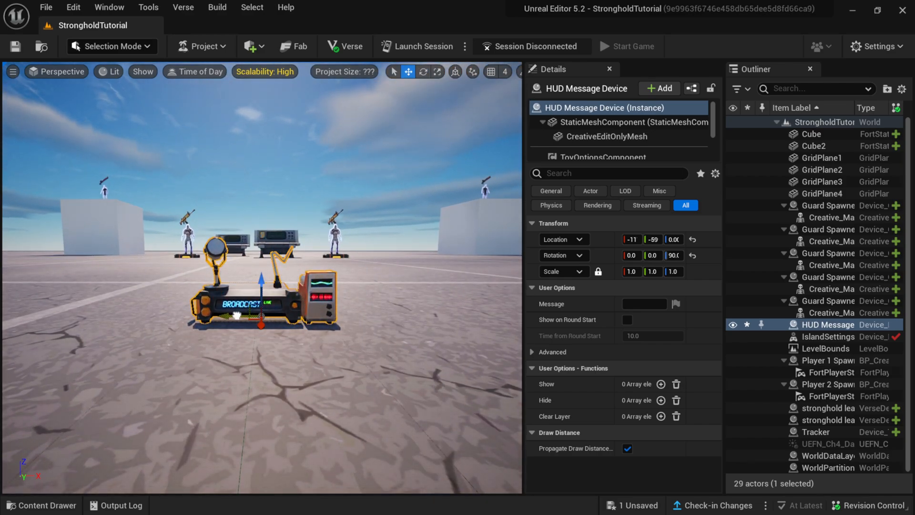
alt+drag(237, 315, 380, 315)
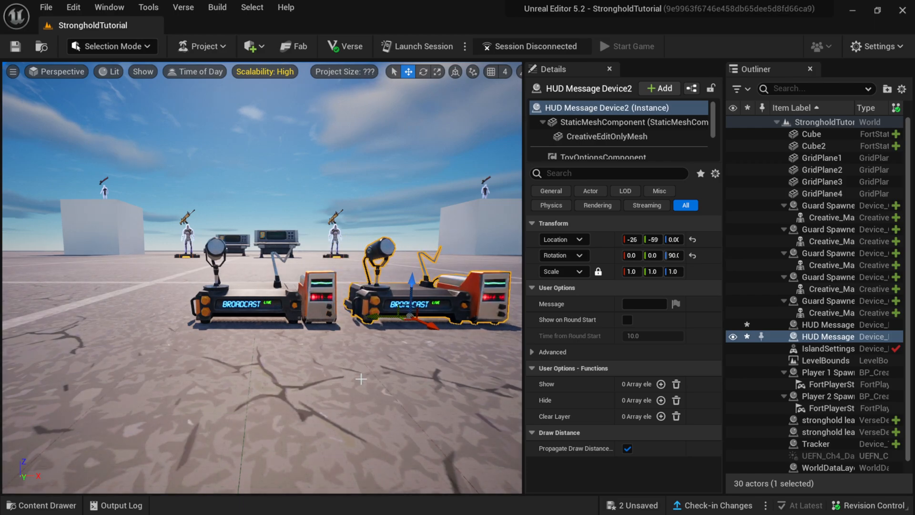
Rename the original HUD Message Device as "HUD Message Device Fallback".
key(d)
mouse_move(359, 375)
right_down()
mouse_move(327, 376)
mouse_move(359, 376)
right_up()
click(207, 325)
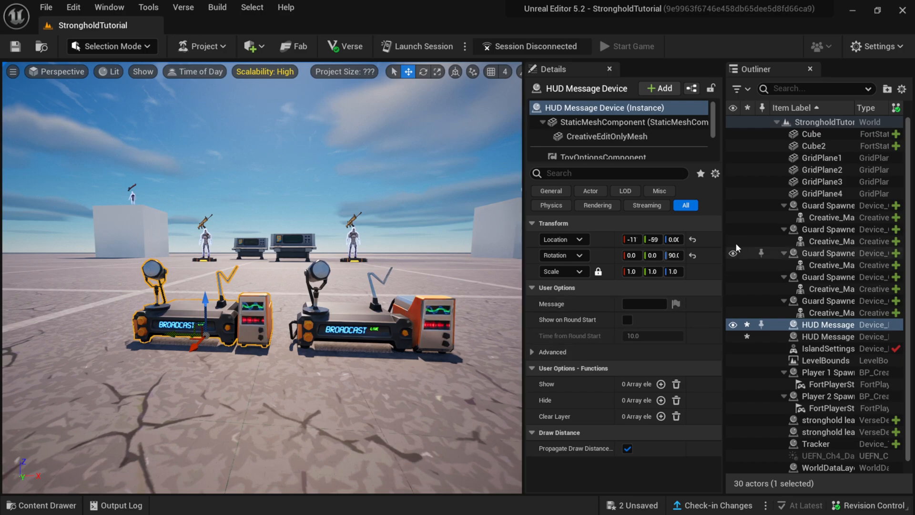
drag(724, 222, 649, 221)
click(803, 327)
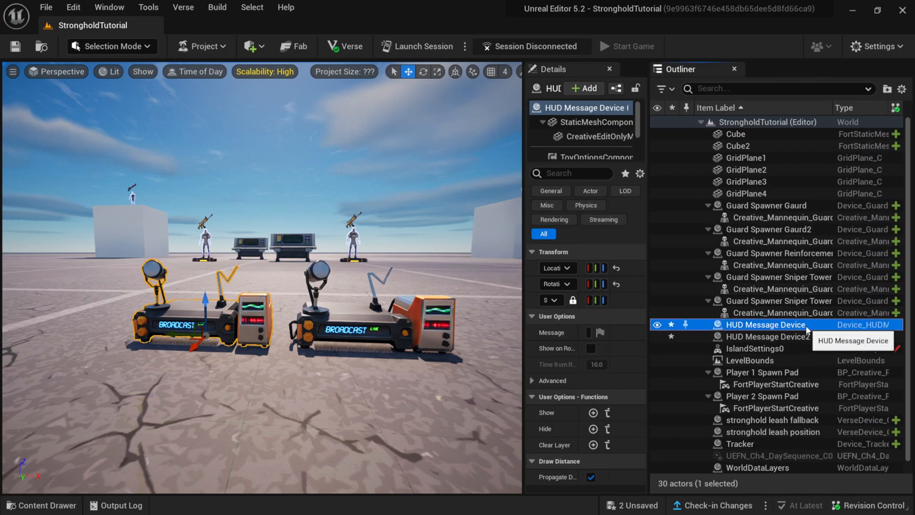
click(807, 327)
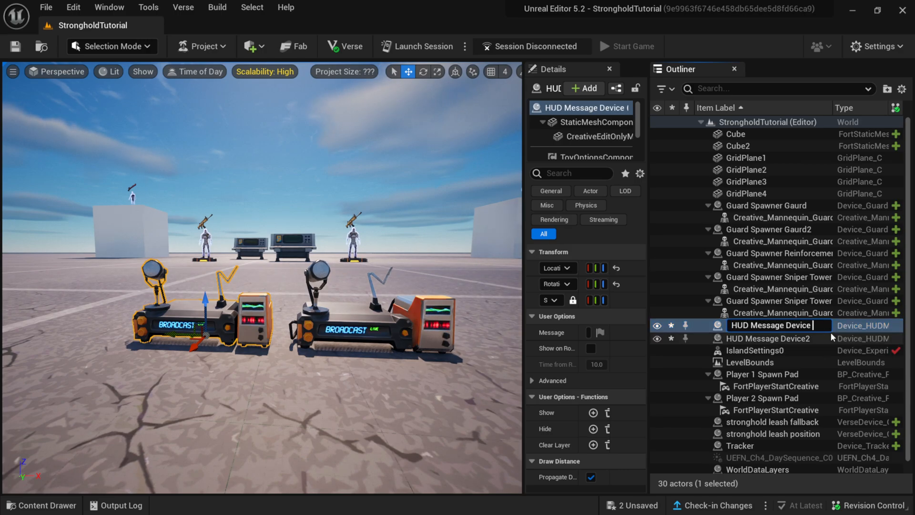
text(Fallback)
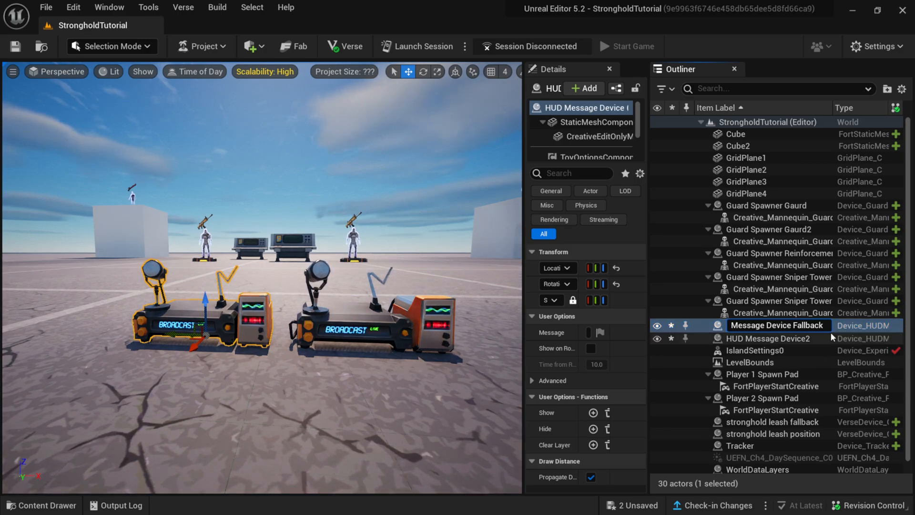
key(Return)
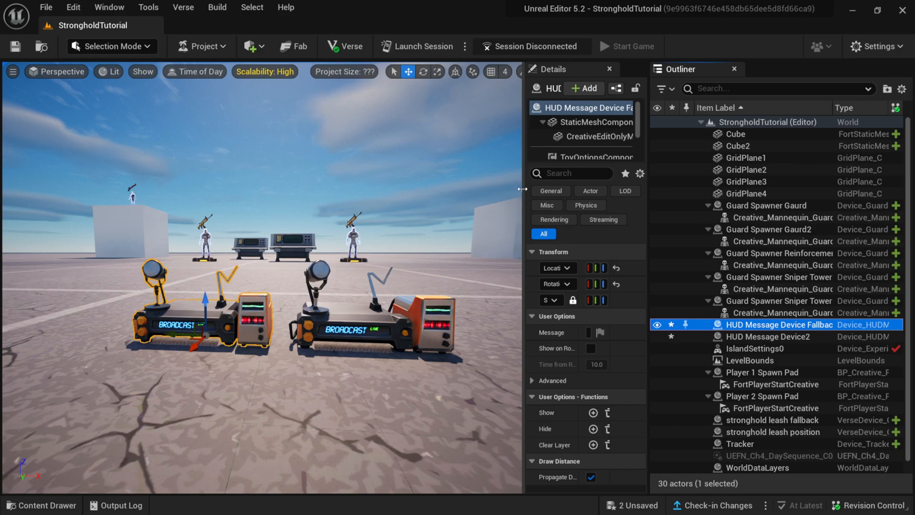
Set the message of the fallback HUD device to "Gaurds Retreating To The Stronghold".
drag(523, 189, 416, 189)
drag(575, 155, 674, 162)
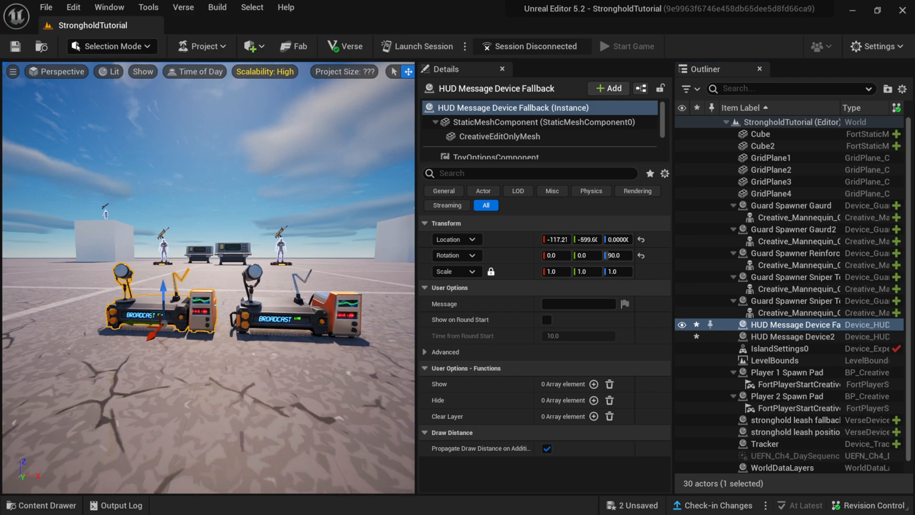
click(572, 304)
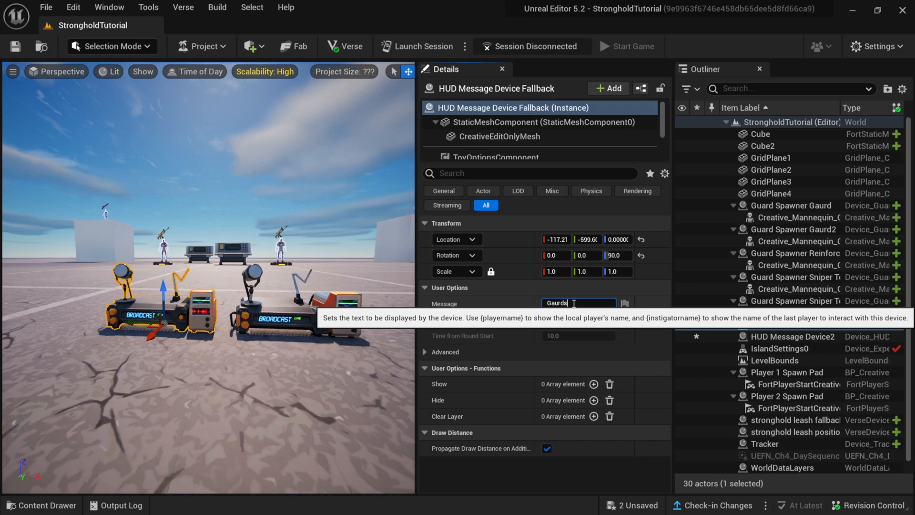
text(Gaurds Retrea)
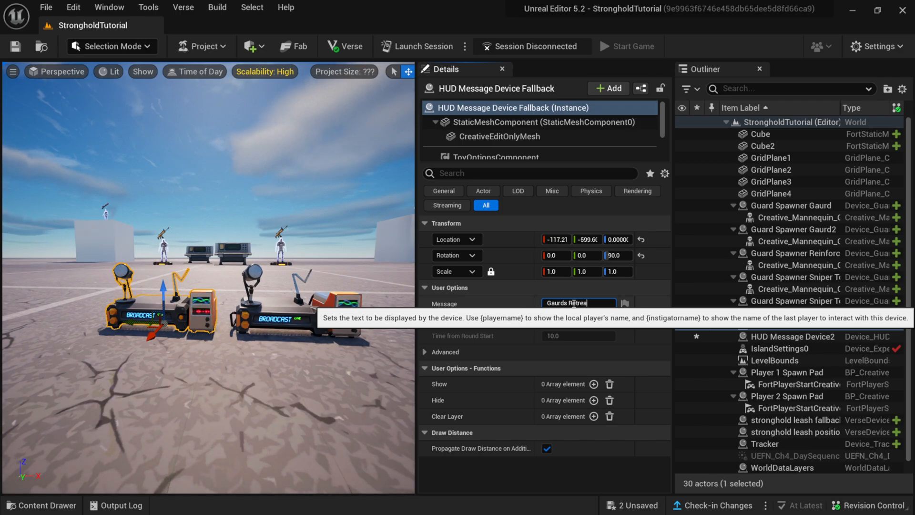
text(ting To The Stronghold)
key(Return)
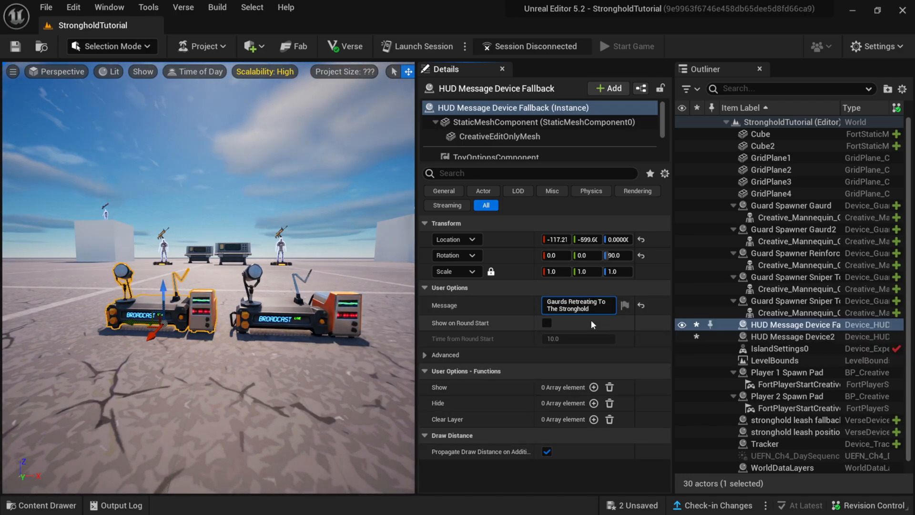
Rename the second HUD message device as "HUD Message Device Reinforcements".
drag(416, 345, 397, 339)
click(819, 337)
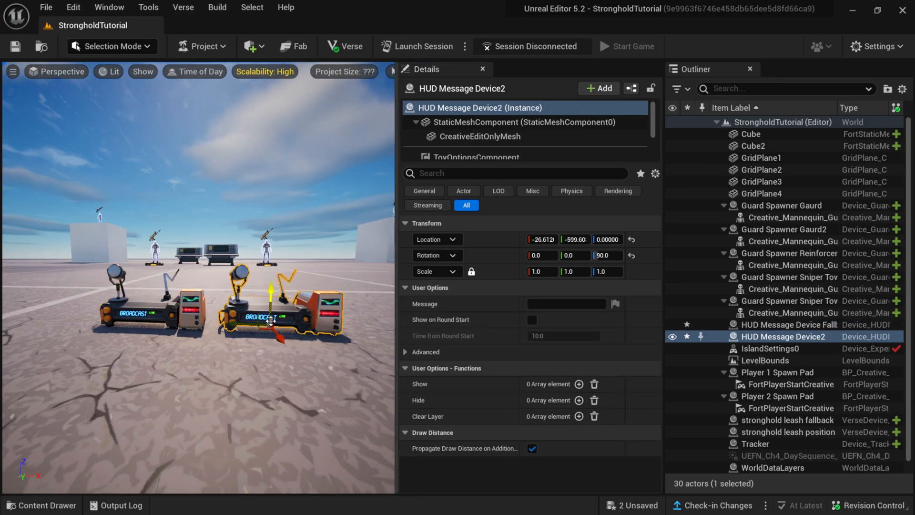
click(829, 338)
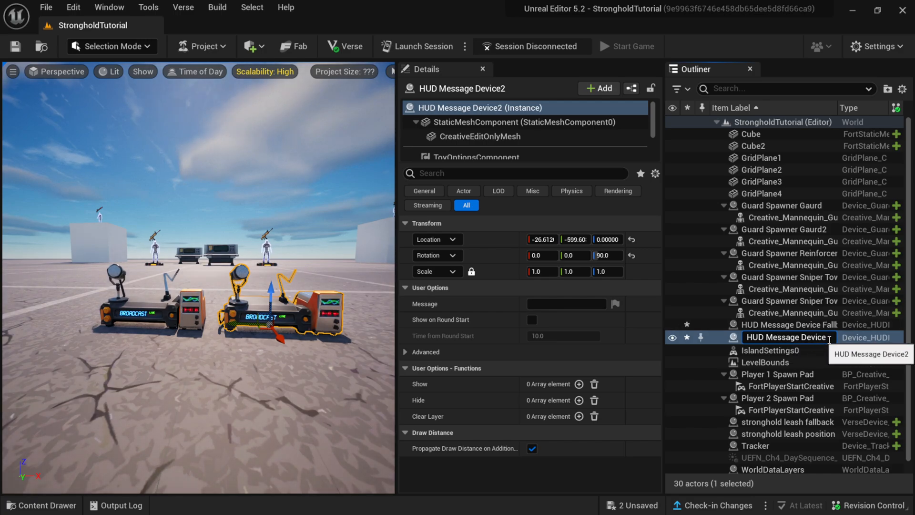
text(Reinf)
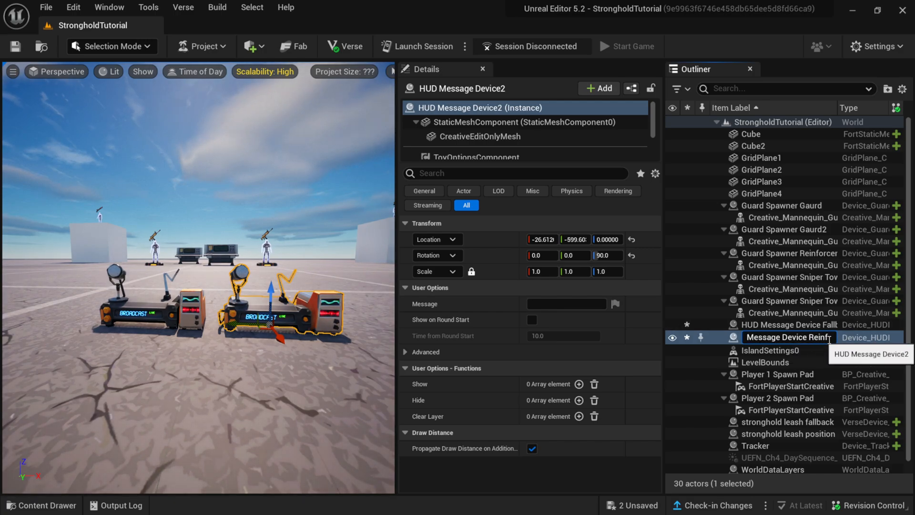
text(orcements)
key(Return)
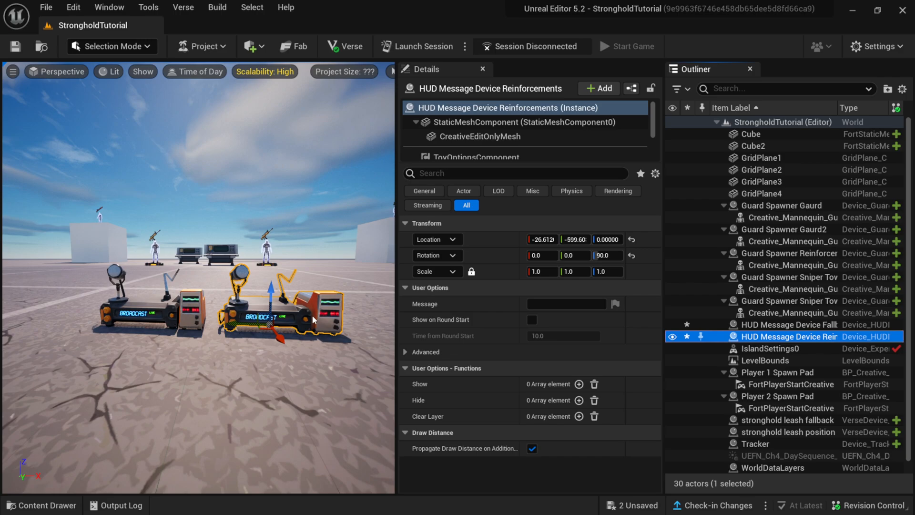
key(Escape)
Set the message of the reinforcements HUD device to "Detected! Incoming Reinforcements!".
click(298, 320)
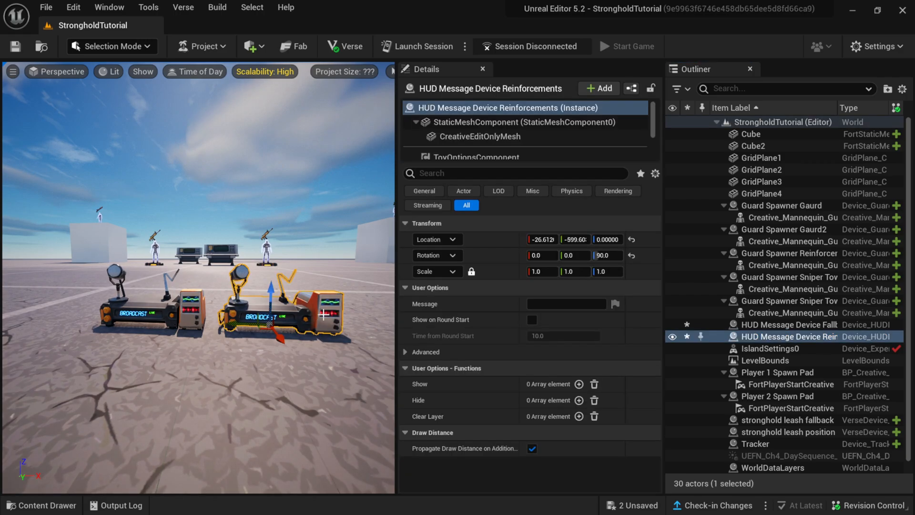
key(e)
click(551, 303)
text(Des)
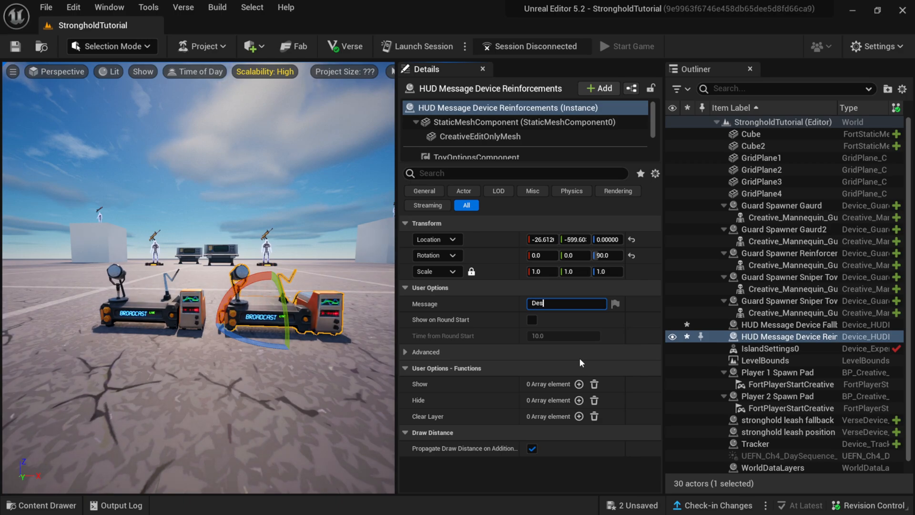
key(BackSpace)
text(tected! Incoming Reinforcements!)
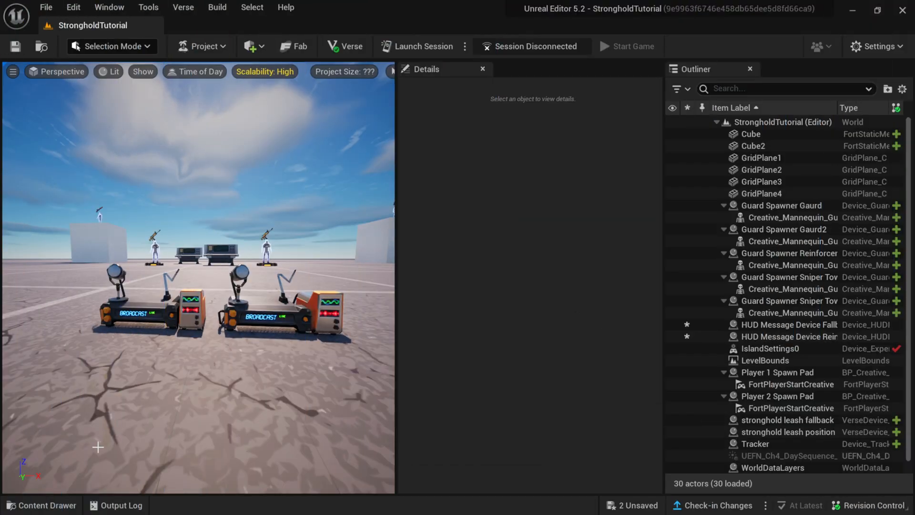
Search the content for "item granter" and place an Item Granter on the ground in front of the HUD message devices, at about Y -498.7.
click(58, 506)
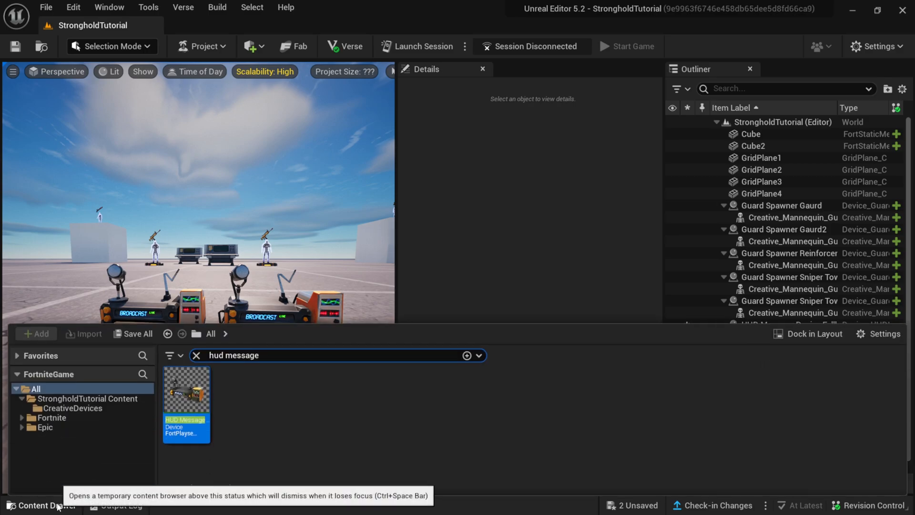
click(197, 355)
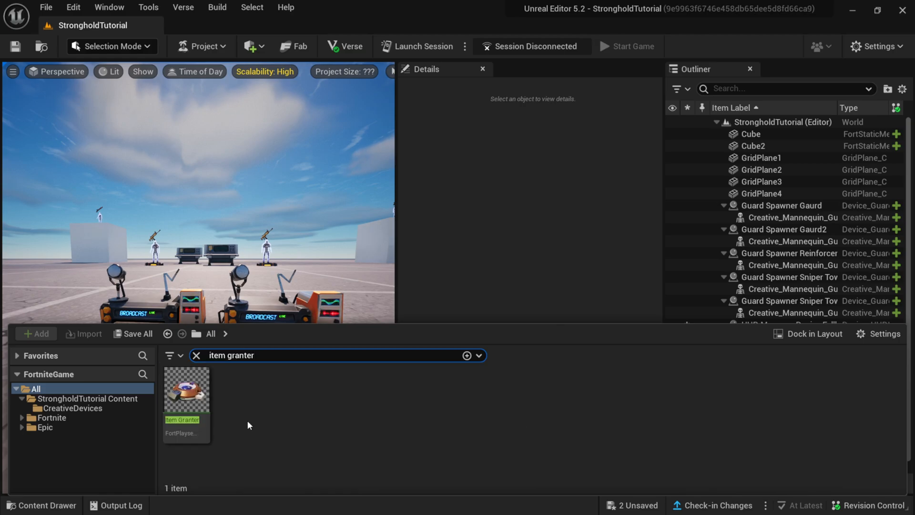
mouse_move(192, 401)
drag(192, 401, 211, 380)
scroll(210, 380, down, 3)
scroll(227, 329, down, 2)
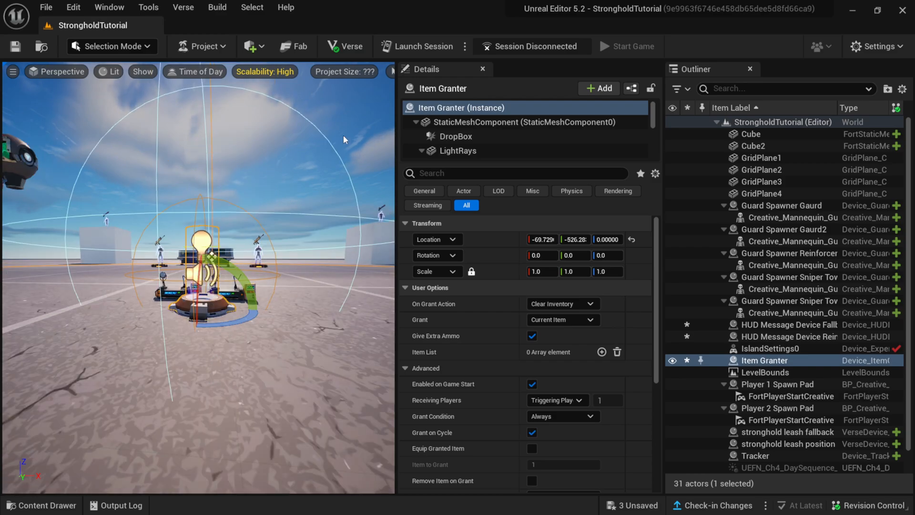
drag(397, 88, 508, 88)
key(w)
drag(258, 326, 256, 339)
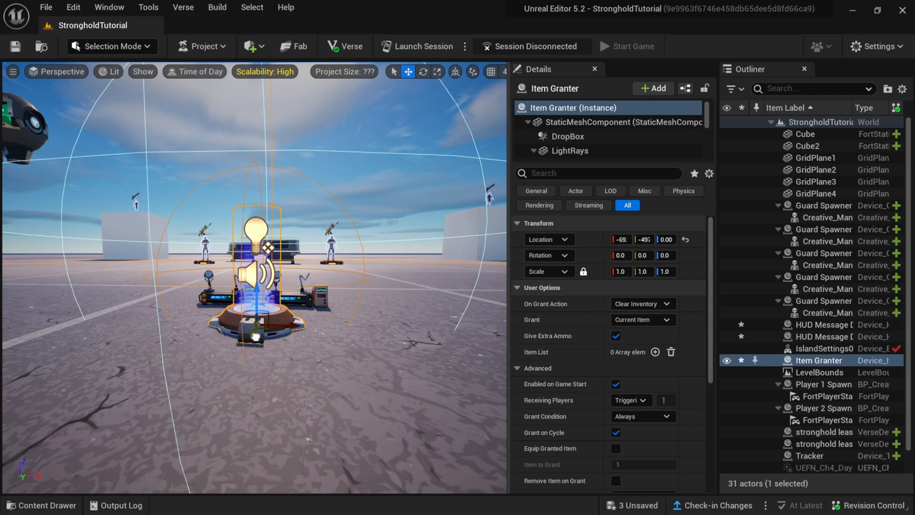
Rename the Item Granter as "Item Granter Players".
drag(508, 229, 404, 229)
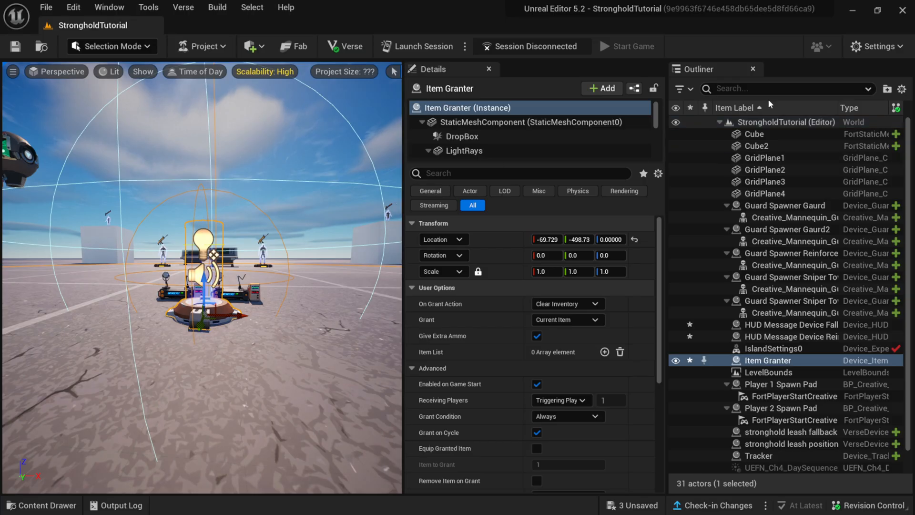
click(776, 363)
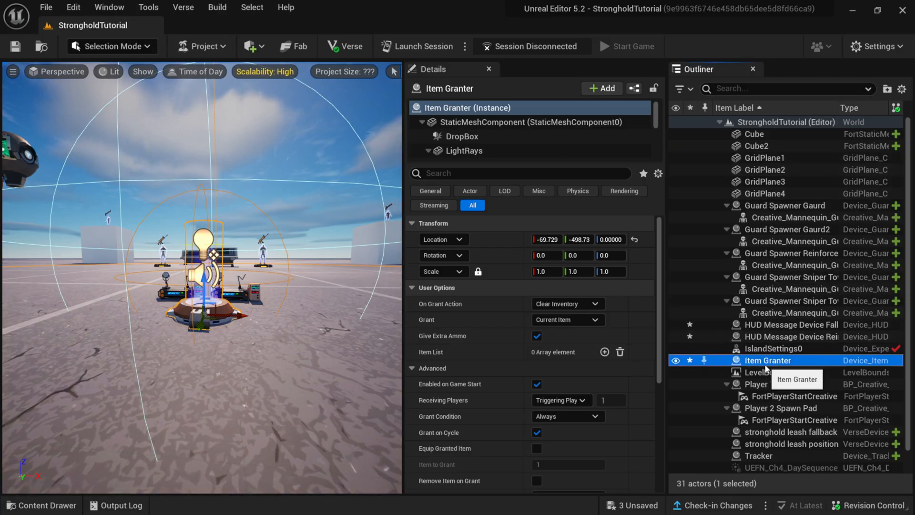
key(F2)
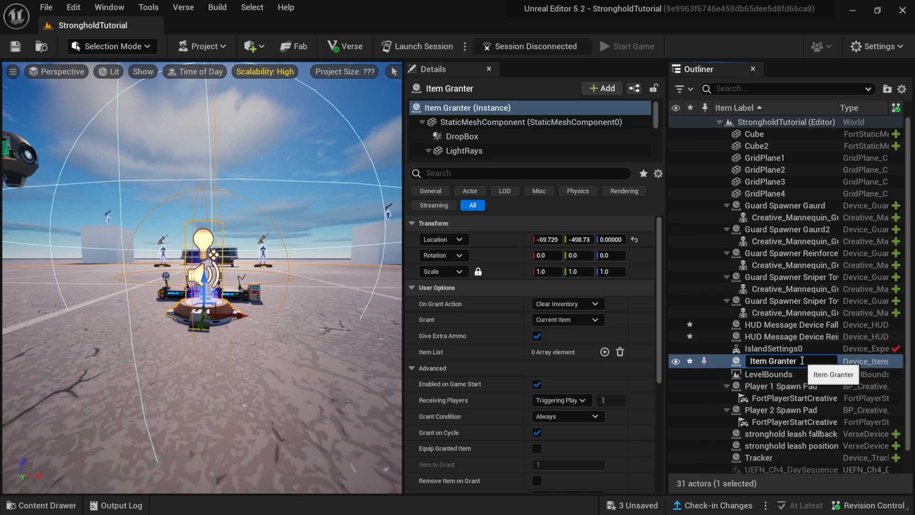
key(Return)
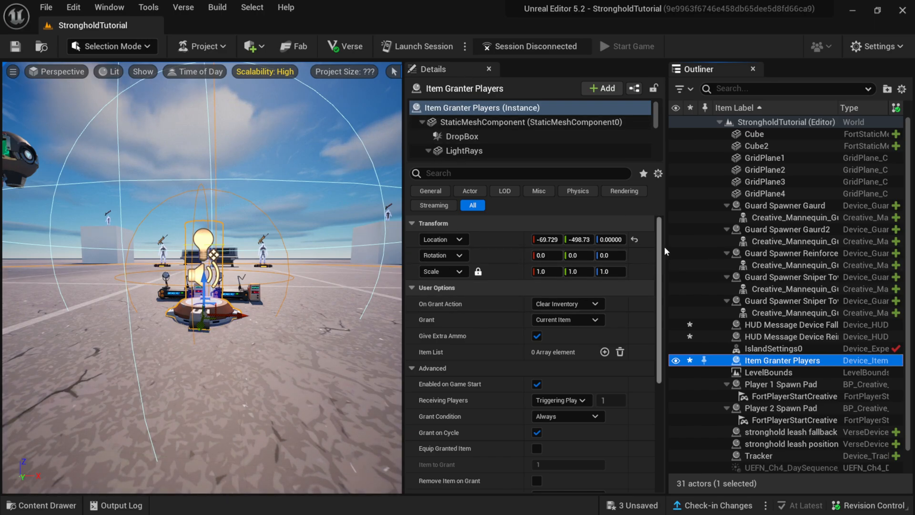
Set the player item granter's On Grant Action to Keep All and its Grant option to All Items.
drag(666, 246, 686, 253)
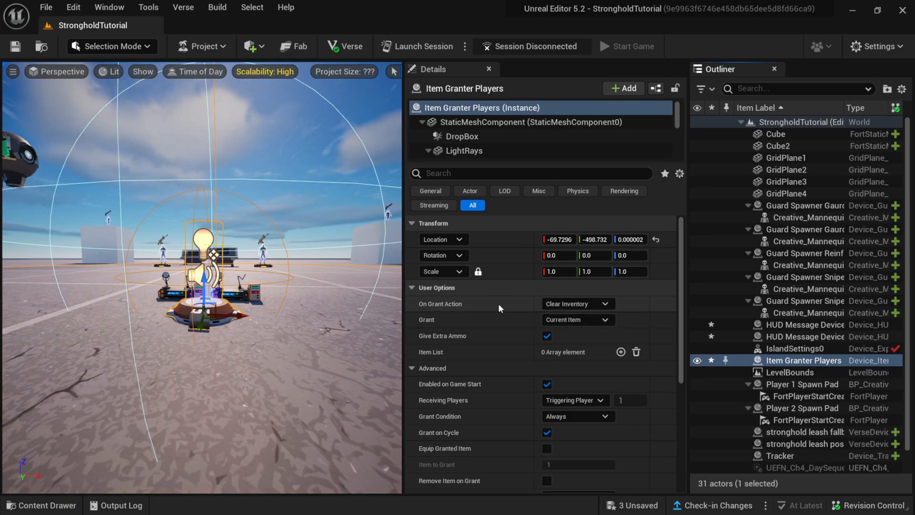
click(592, 304)
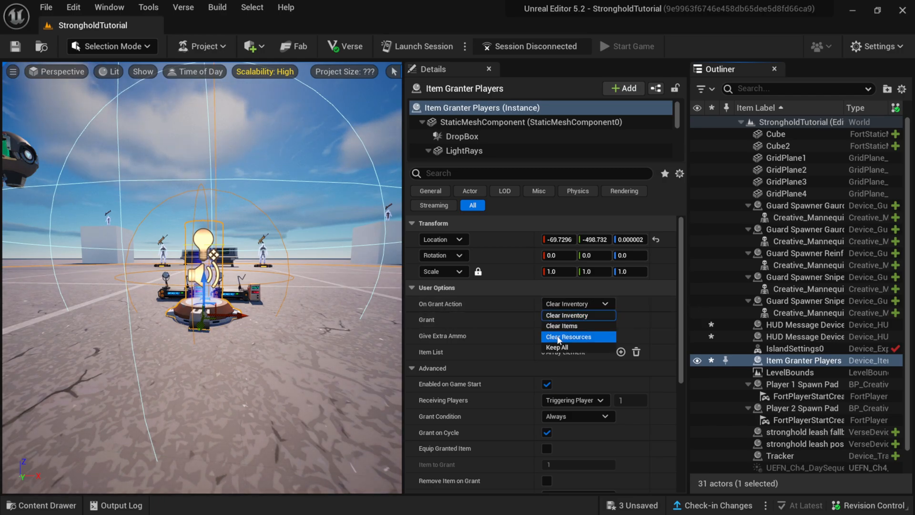
click(577, 348)
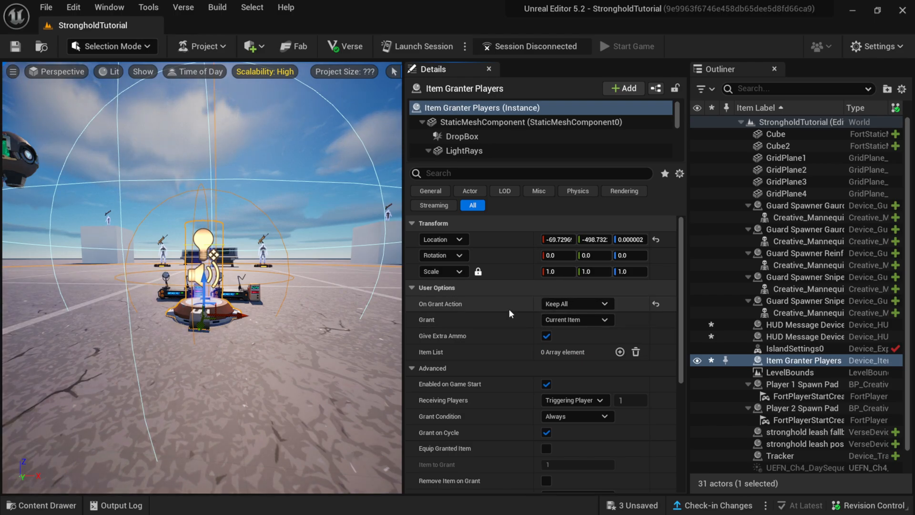
click(562, 320)
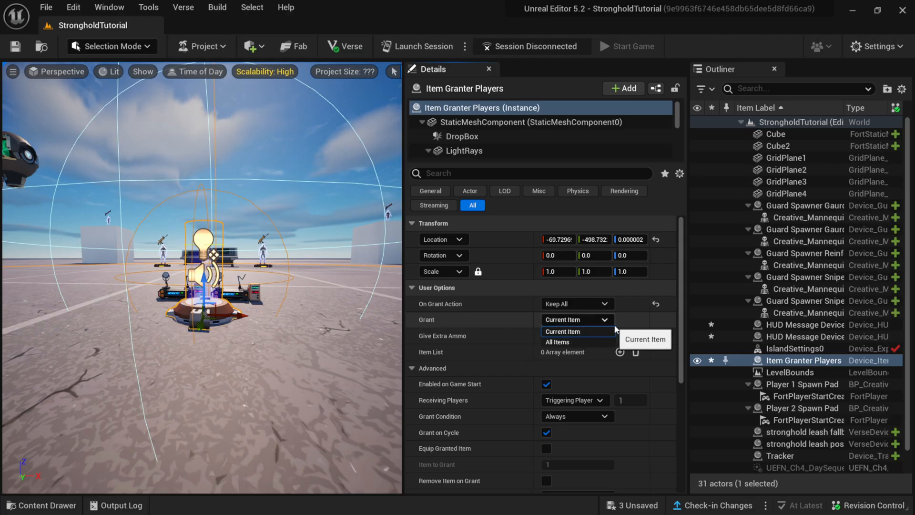
click(570, 341)
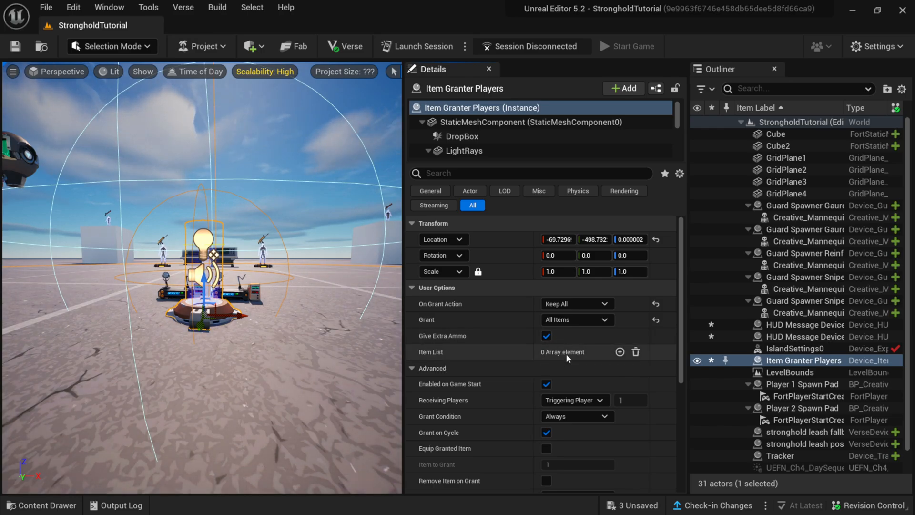
Add four elements to the item list of the player item granter.
click(619, 353)
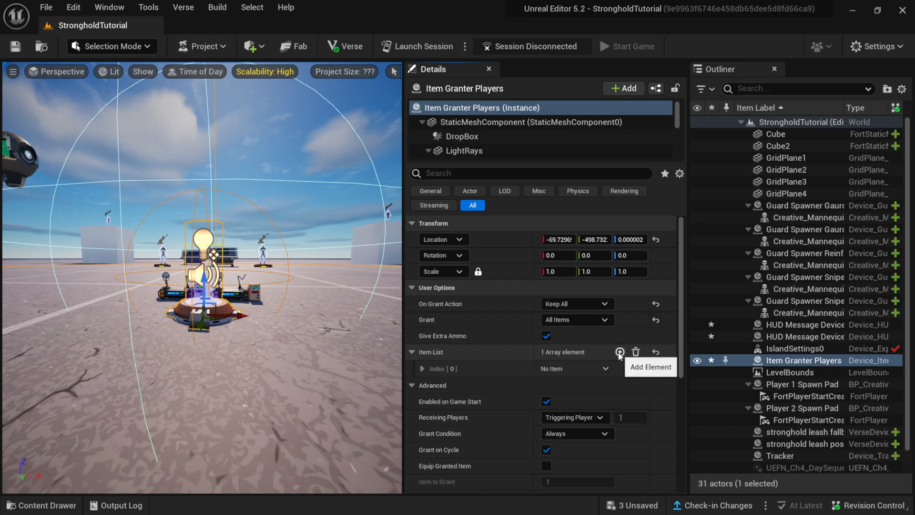
click(619, 352)
click(619, 352)
click(619, 352)
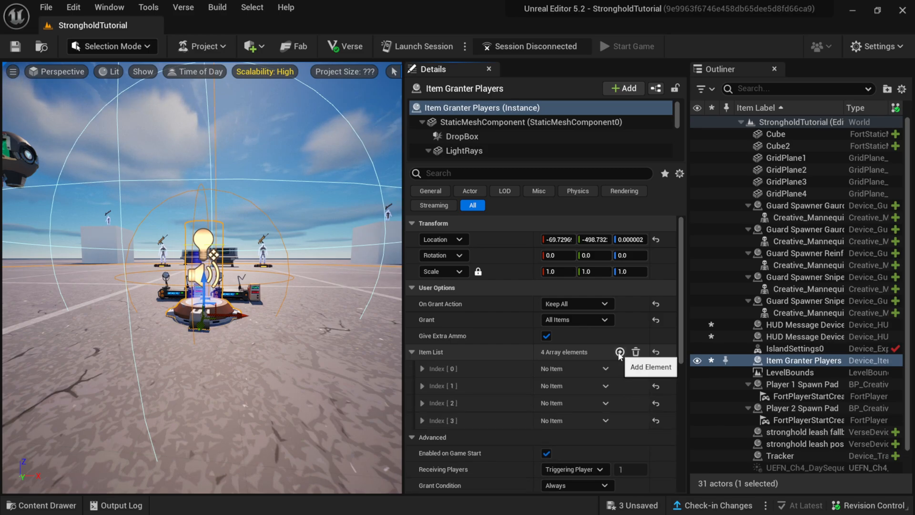
Search for "Assault" and assign Assault Rifle L2 as the item definition of Index 0 in the item list.
click(422, 369)
scroll(464, 358, down, 1)
click(601, 367)
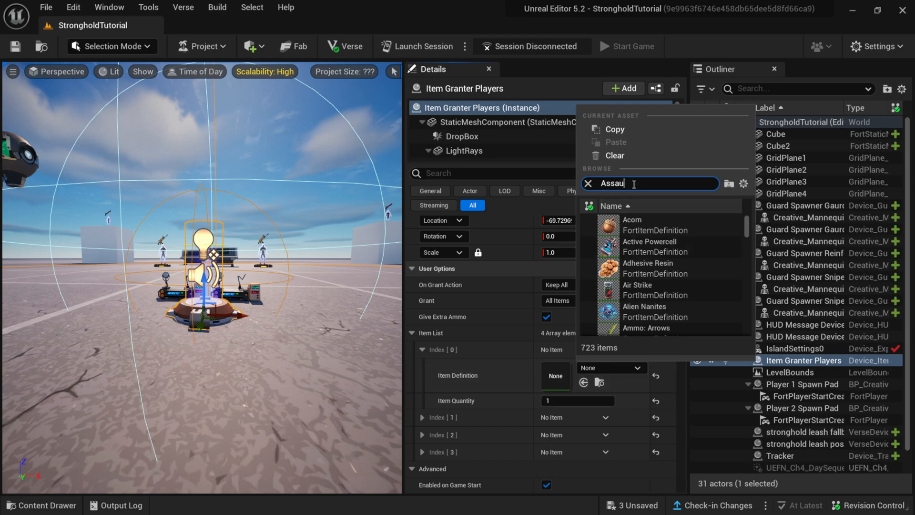
text(Assault)
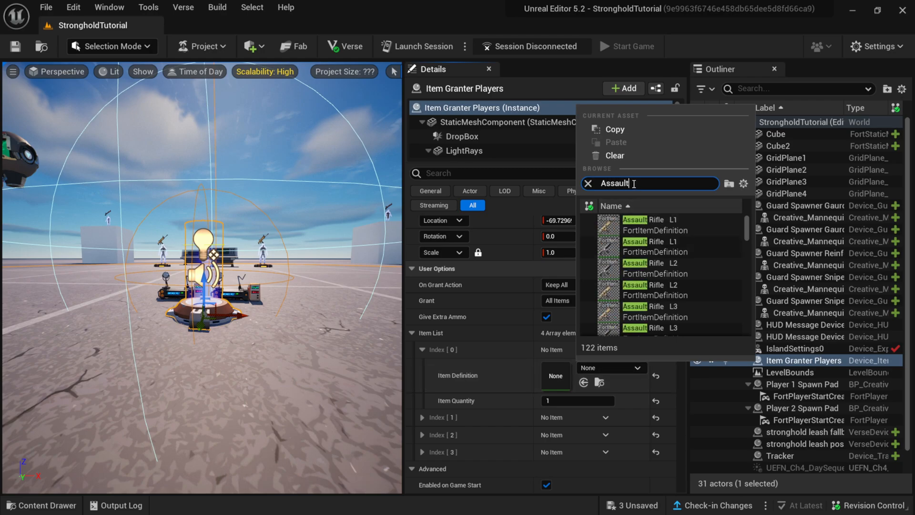
click(682, 273)
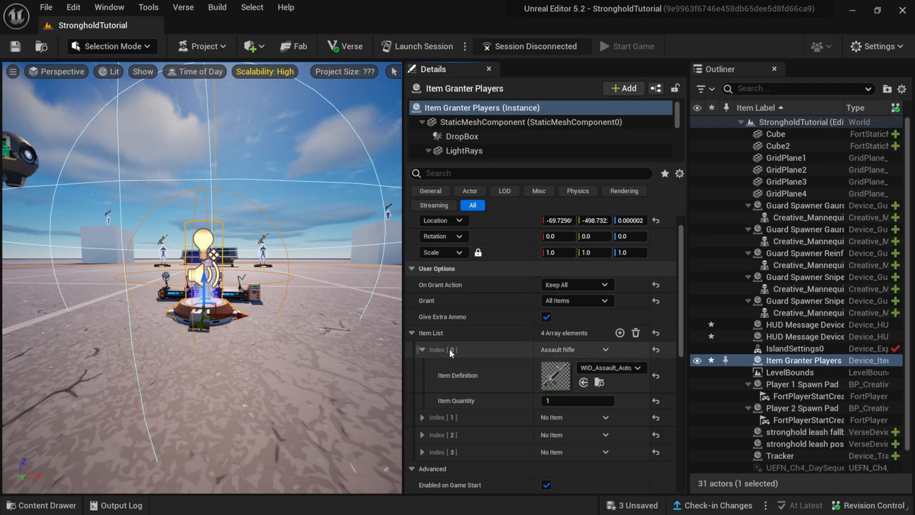
click(422, 350)
Search for "Sniper" and assign Automatic Sniper Rifle L3 as the item definition of Index 1 in the item list.
click(422, 367)
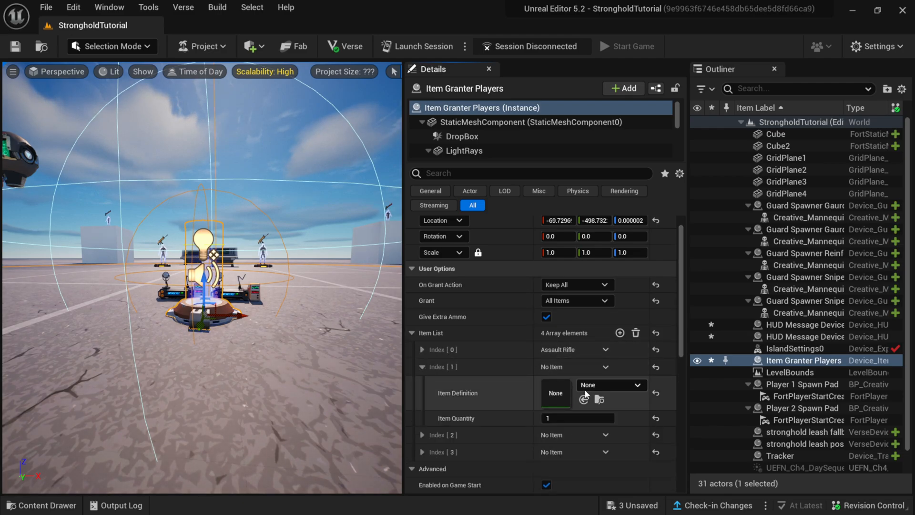
click(610, 384)
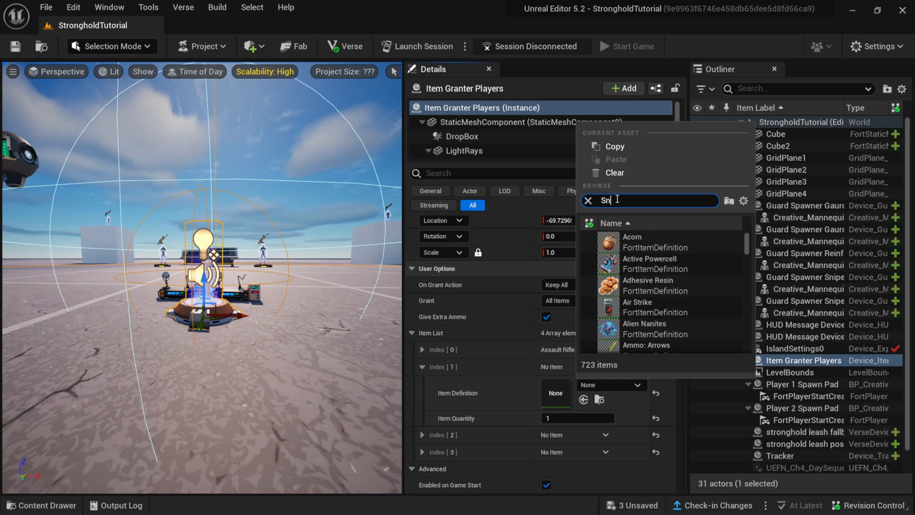
text(Sniper)
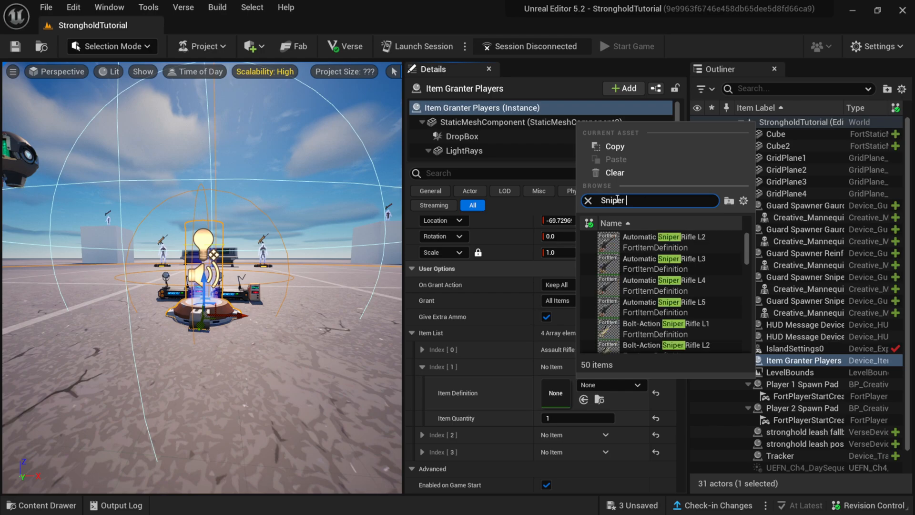
click(686, 259)
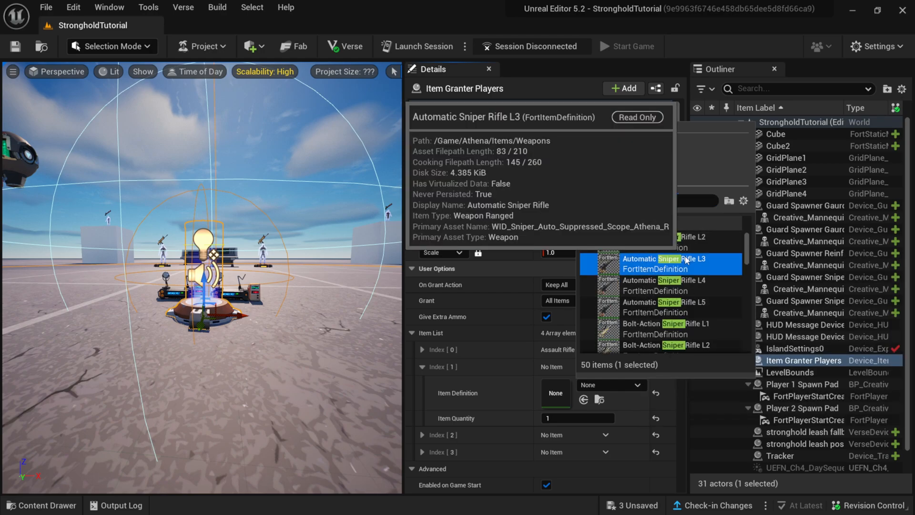
click(422, 367)
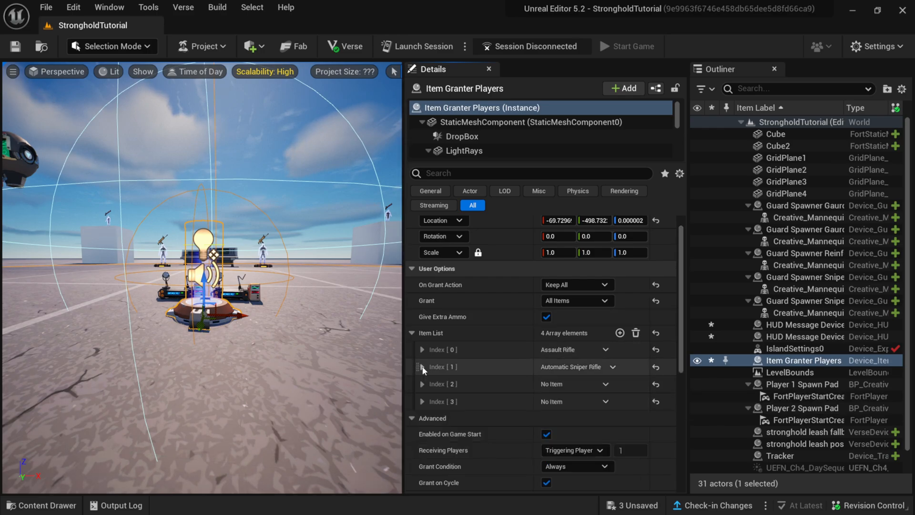
Search for "machine" and assign Machine SMG L2 as the item definition of Index 2 in the item list.
click(422, 383)
click(610, 403)
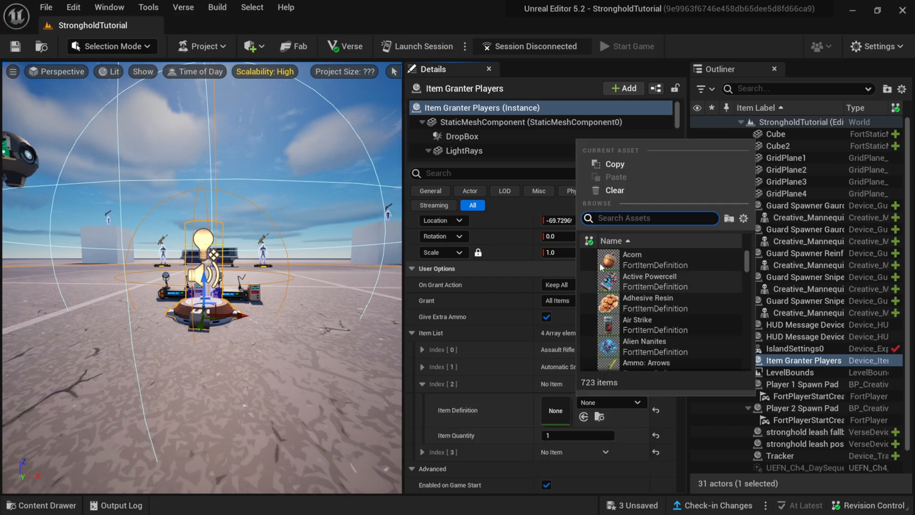
text(machine)
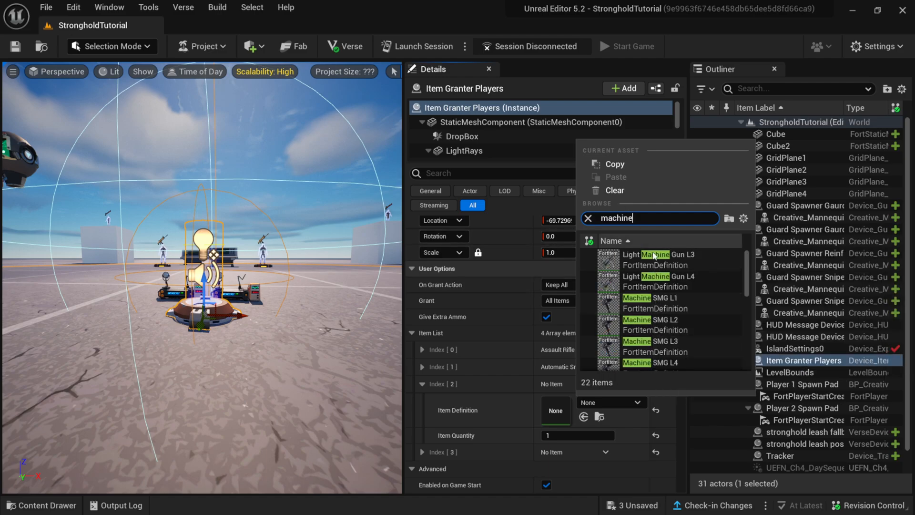
click(675, 323)
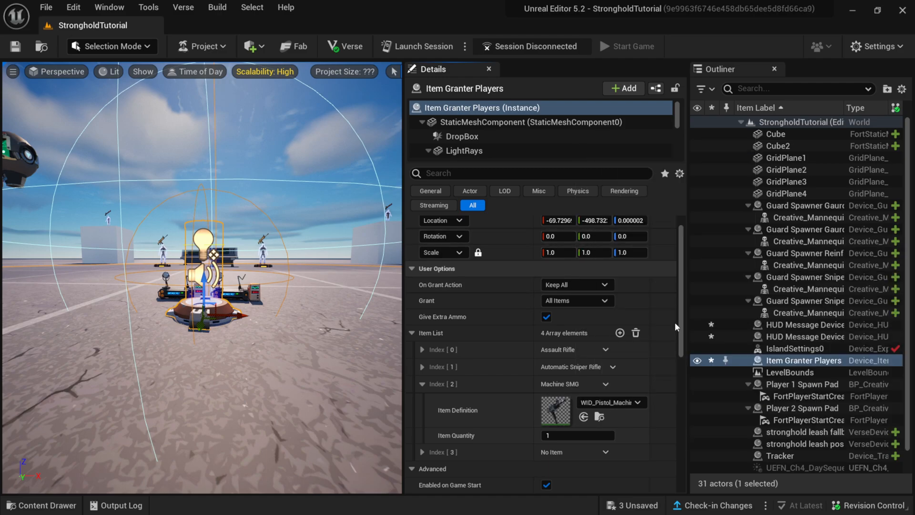
click(422, 384)
Search for "bandage" and assign Bandage as the item definition of Index 3 in the item list.
click(422, 401)
click(593, 420)
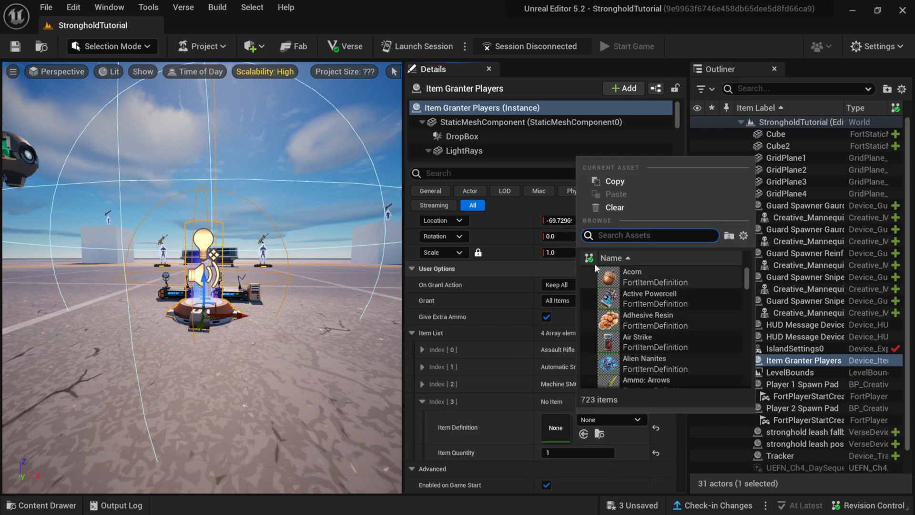
text(bandage)
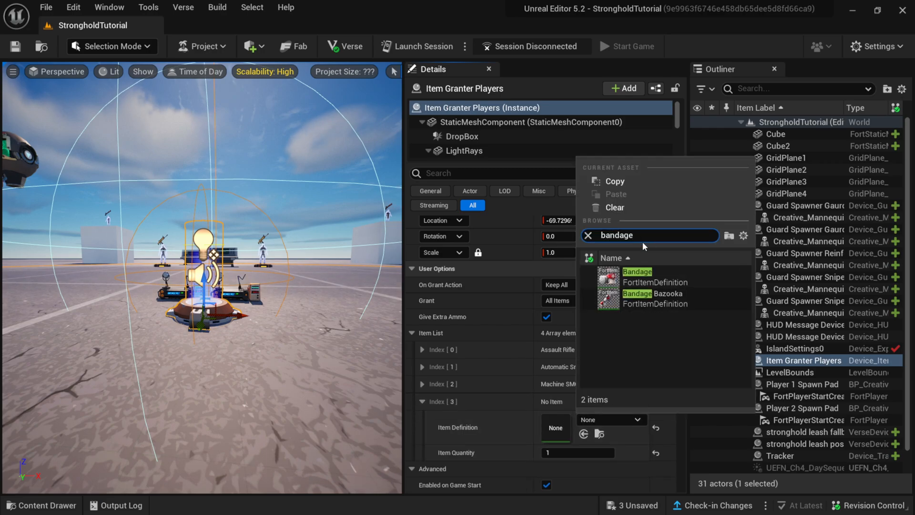
click(649, 277)
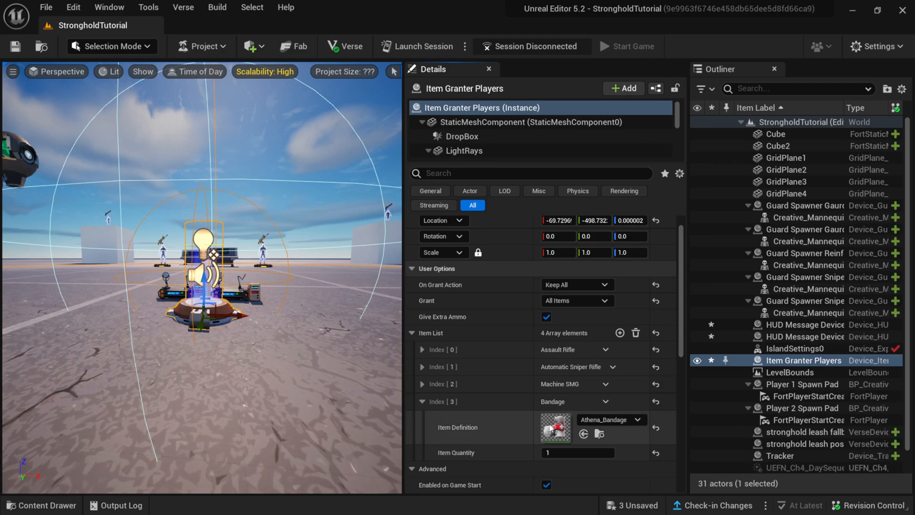
click(423, 401)
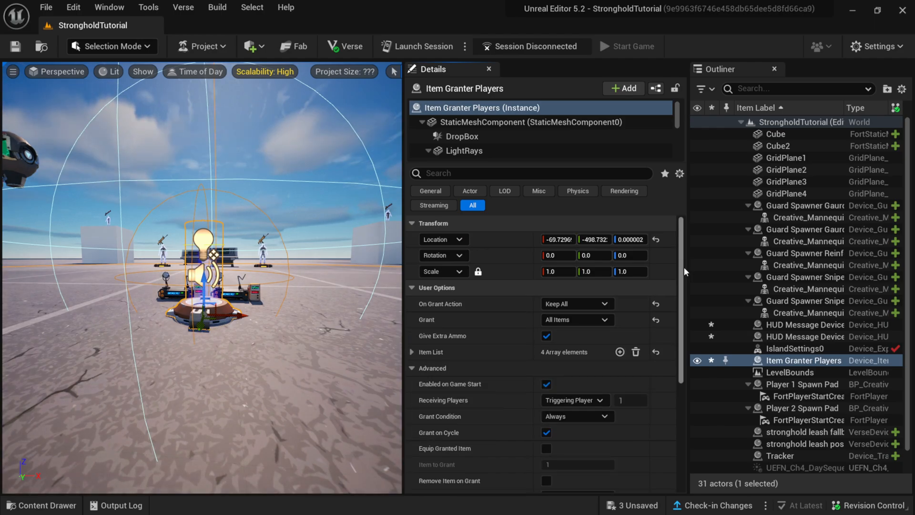
Set the item granter's receiving players to Team Index 1, enable Equip Granted Item and set Item to Grant to 4.
drag(684, 267, 692, 310)
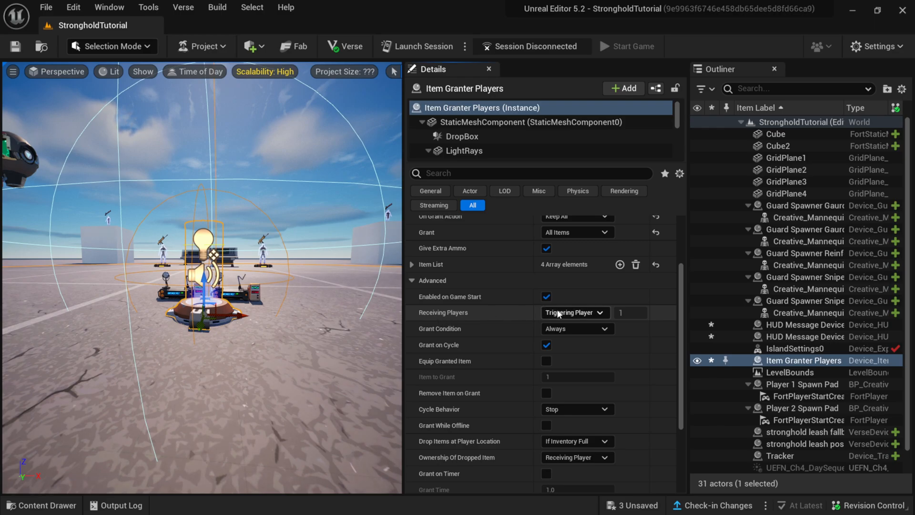
click(559, 314)
click(565, 329)
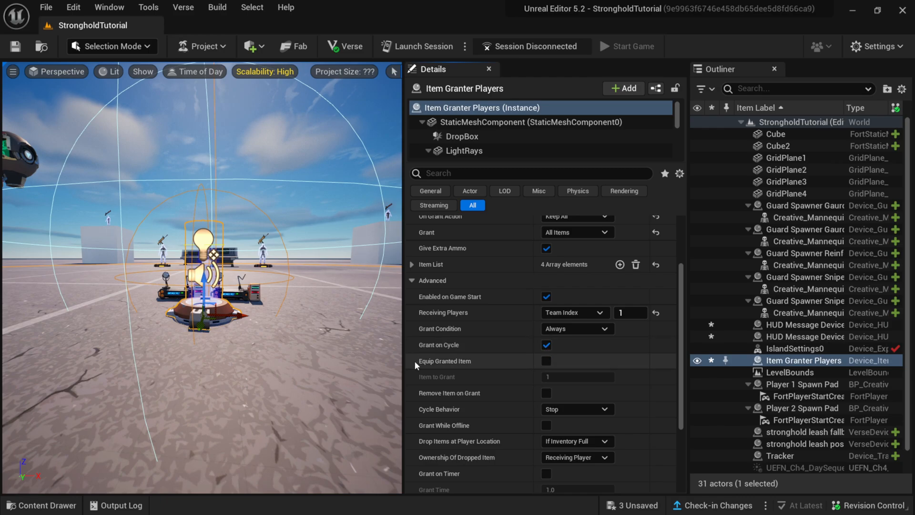
click(546, 361)
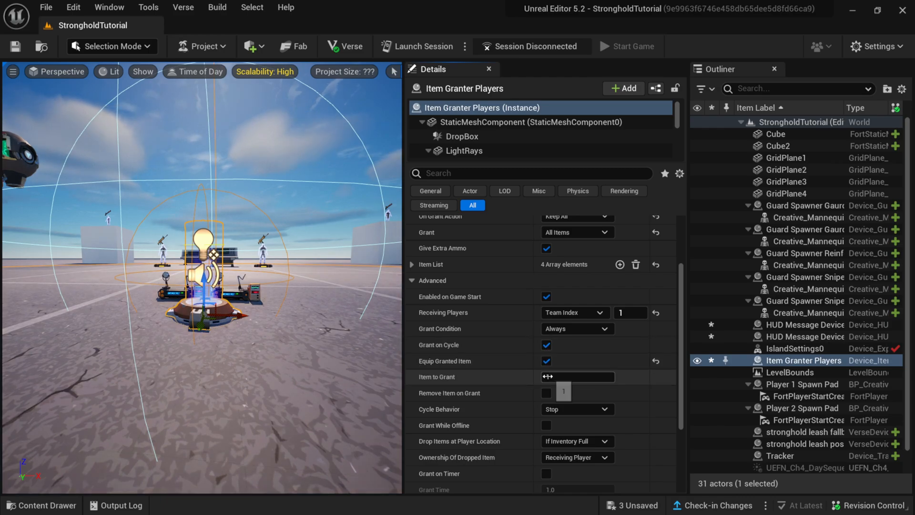
key(Return)
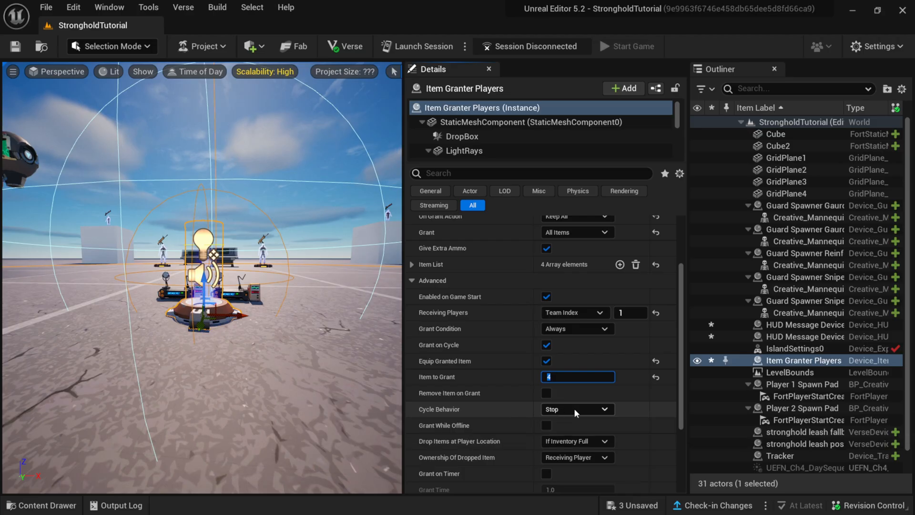
scroll(679, 383, down, 2)
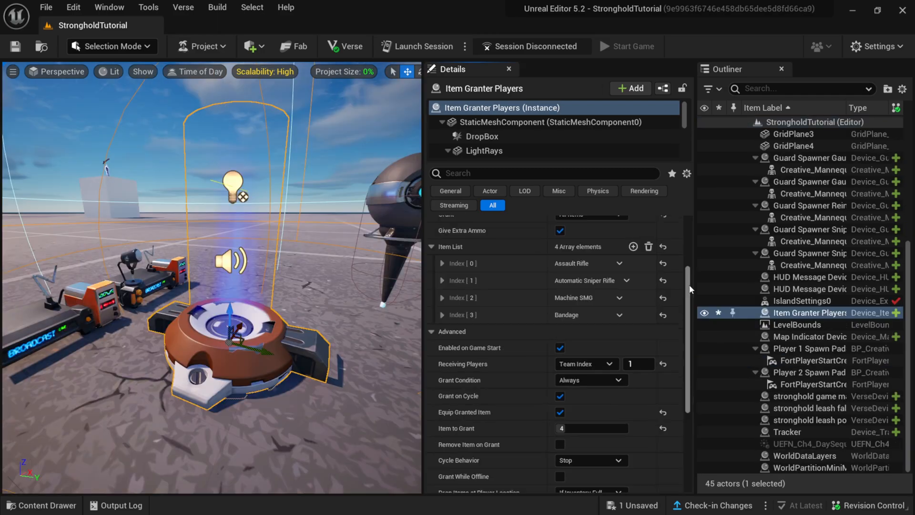
scroll(689, 341, down, 5)
drag(689, 342, 691, 369)
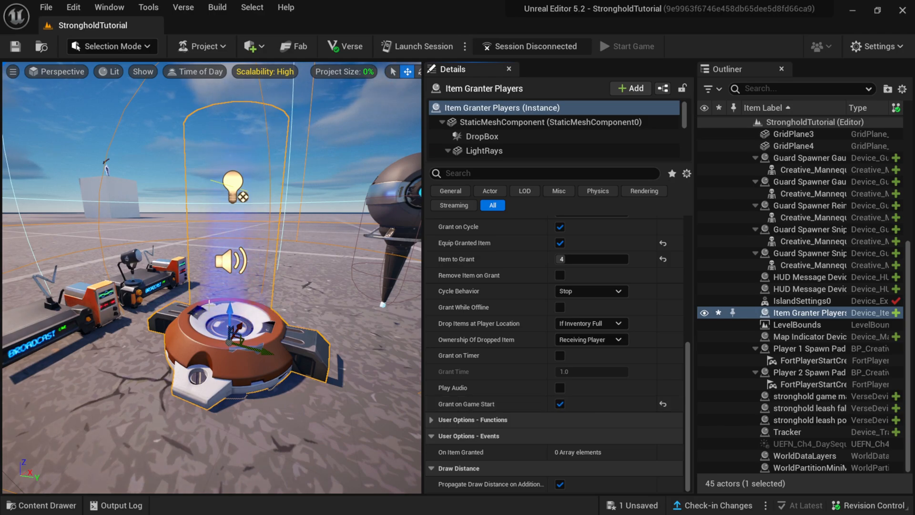
right_drag(225, 326, 224, 326)
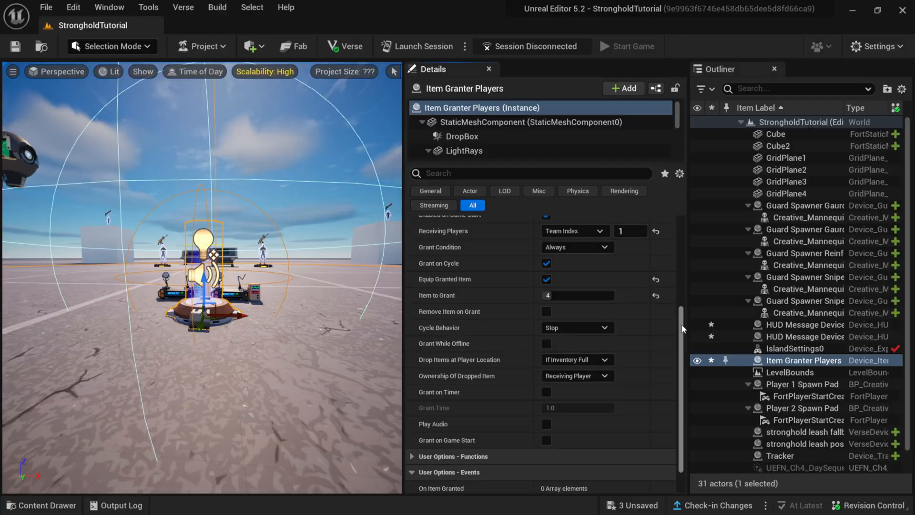
drag(682, 329, 685, 344)
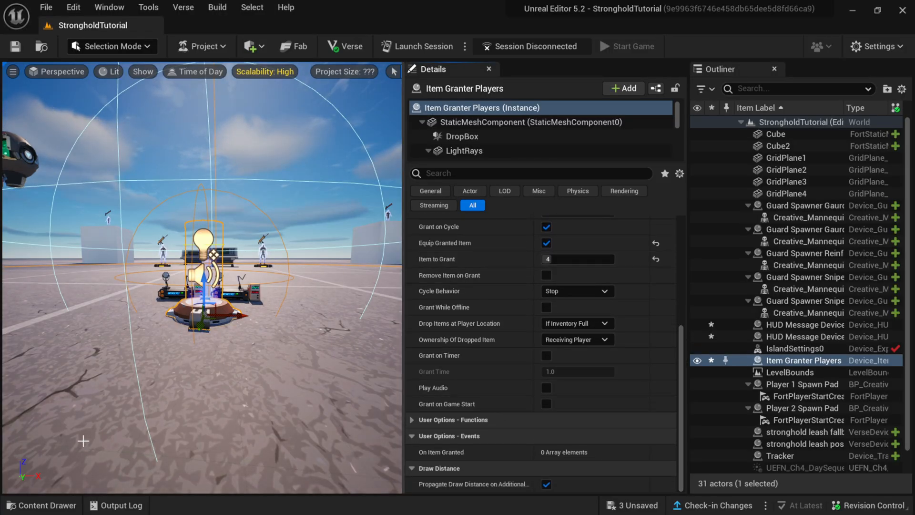
Save all modified content, including both HUD message devices and the player item granter.
click(45, 503)
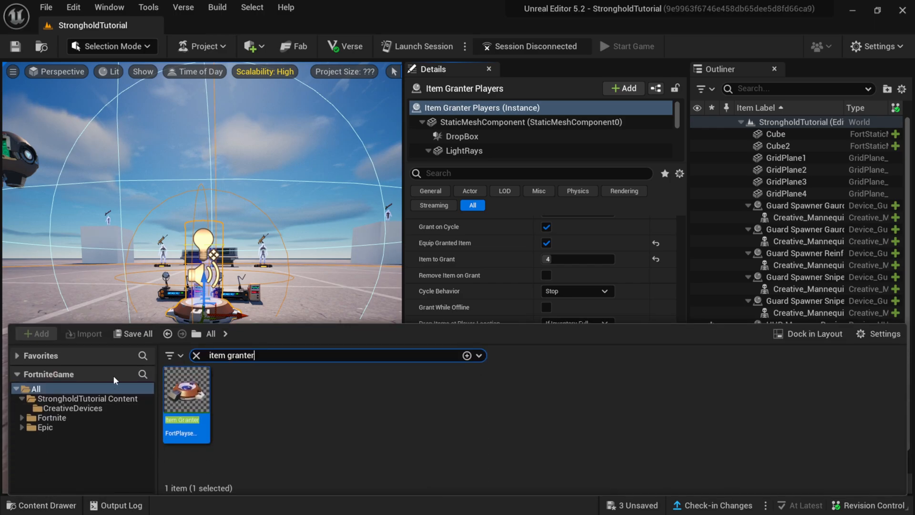
click(132, 333)
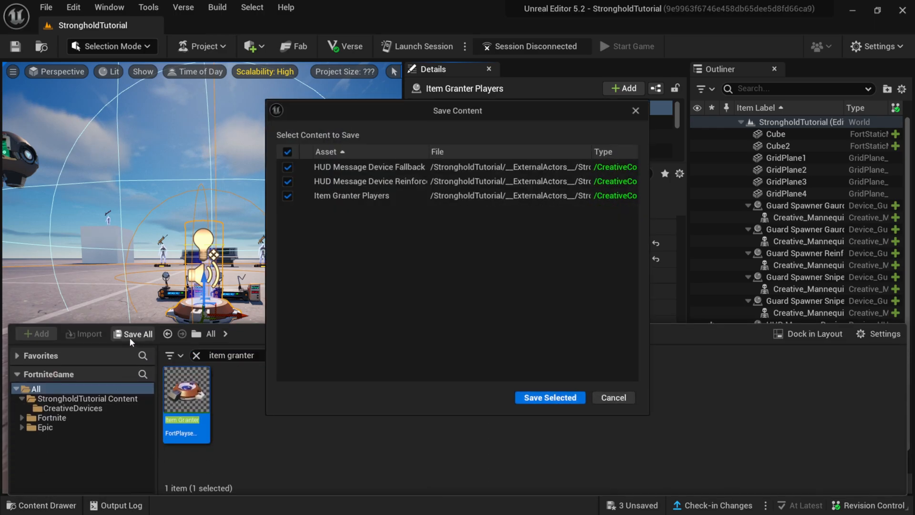
click(553, 395)
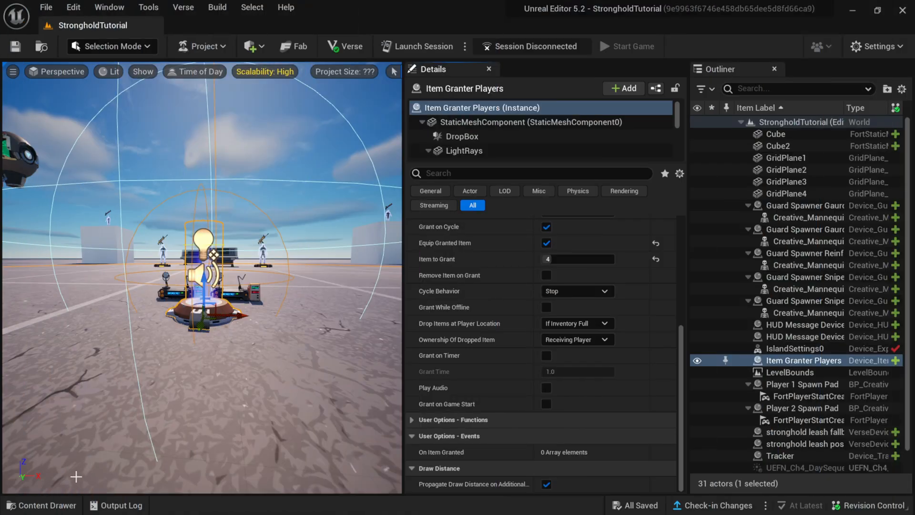
Search the content for "map indicator" and place a Map Indicator Device in the level beside the item granter.
click(54, 506)
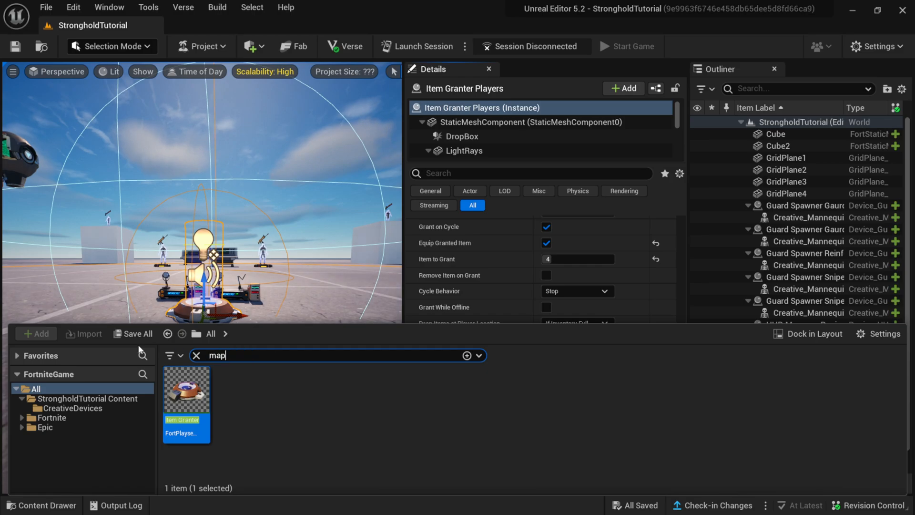
text(map ind)
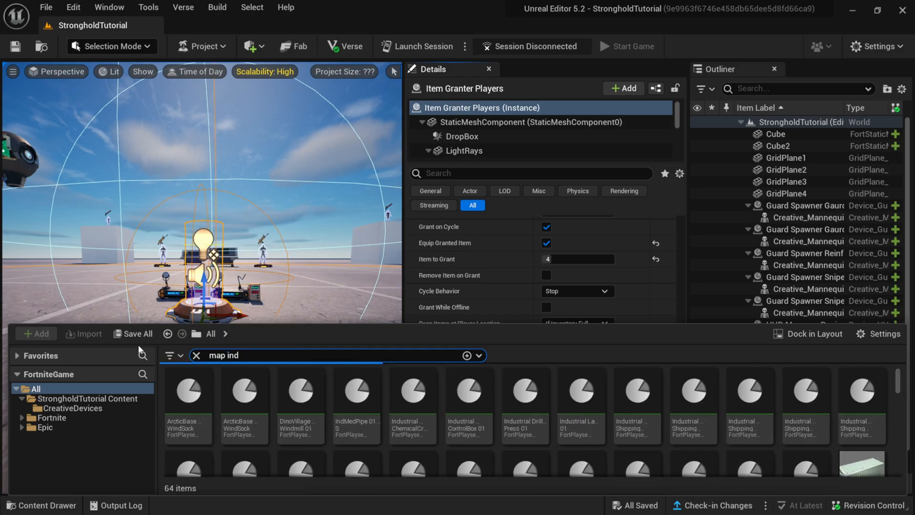
text(icator)
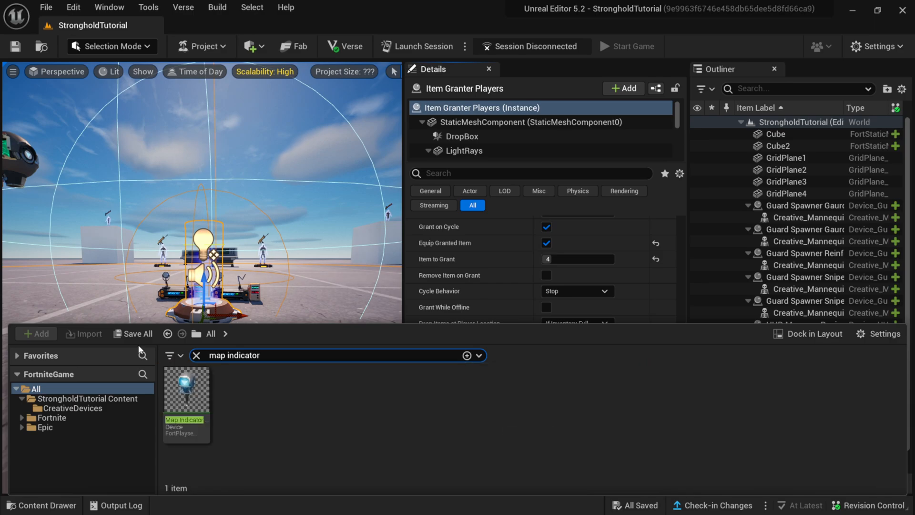
drag(186, 389, 309, 349)
drag(309, 316, 322, 200)
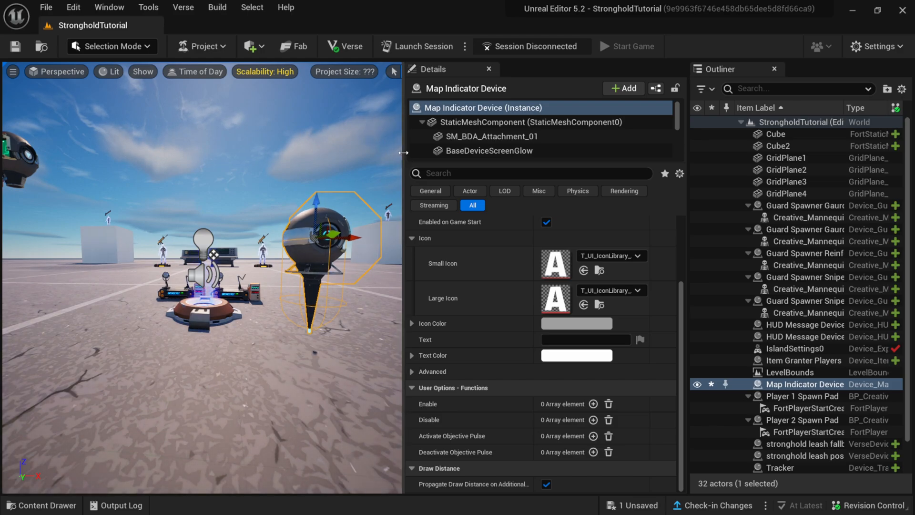
Rotate the map indicator device so that its screen faces the camera.
drag(406, 155, 447, 170)
drag(396, 230, 336, 227)
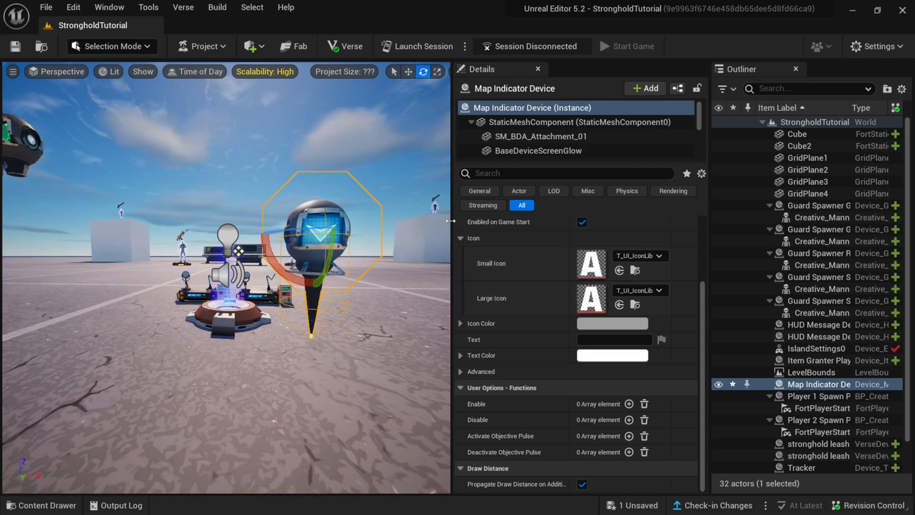
drag(451, 220, 352, 220)
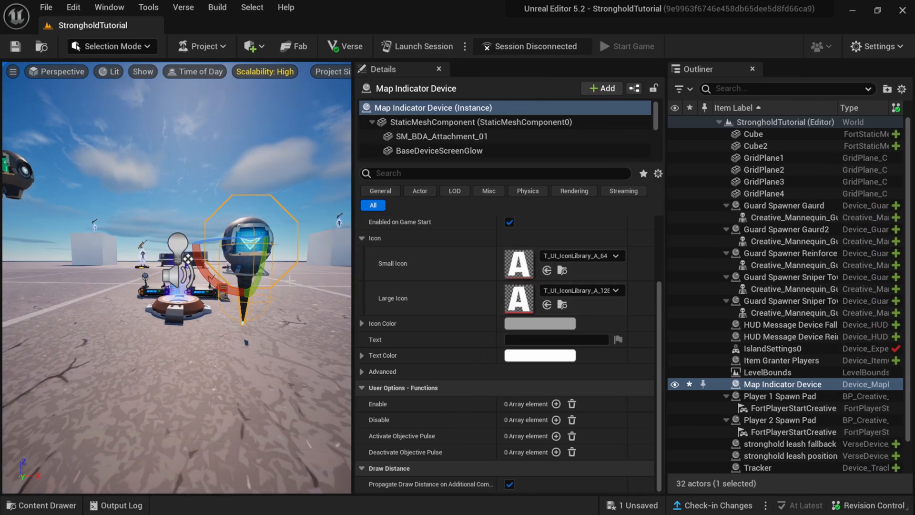
Search for "T_UI_ICON" and assign UI IconLibrary HamsterBall 64 as the map indicator's small icon.
click(577, 256)
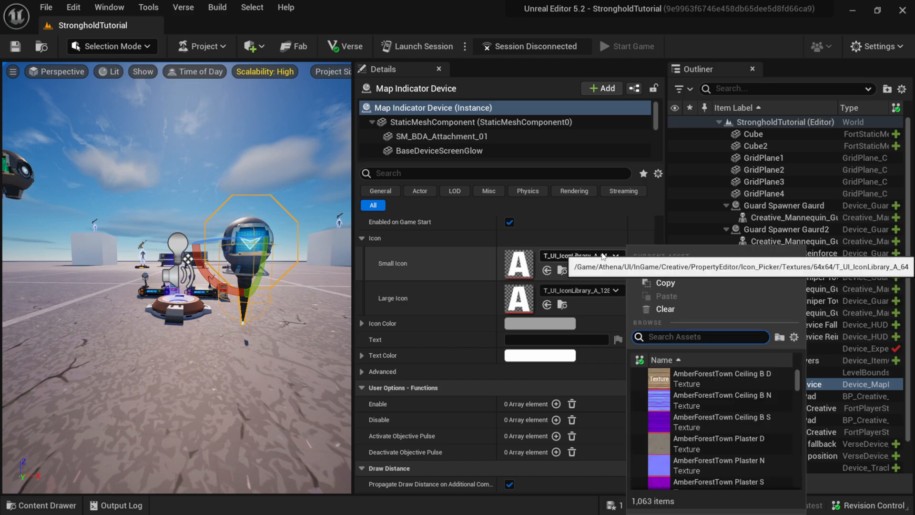
text(T_UI_ICON)
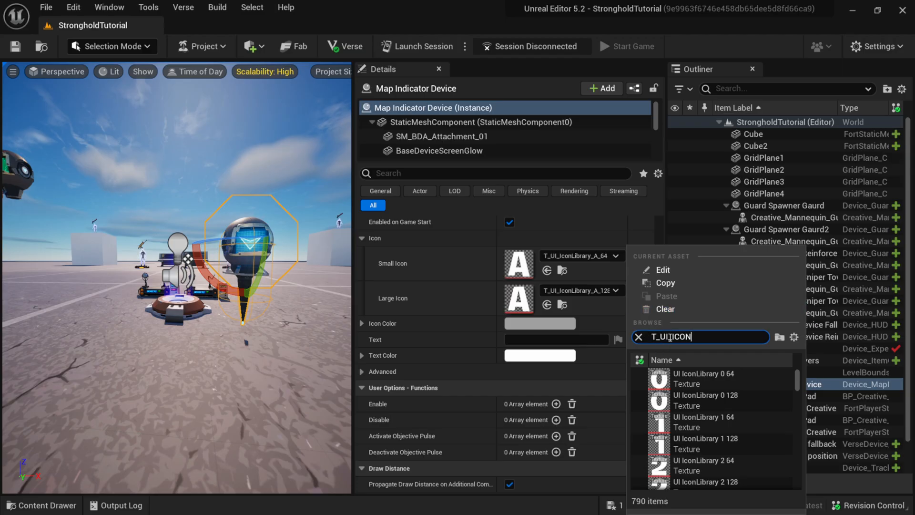
scroll(725, 420, down, 6)
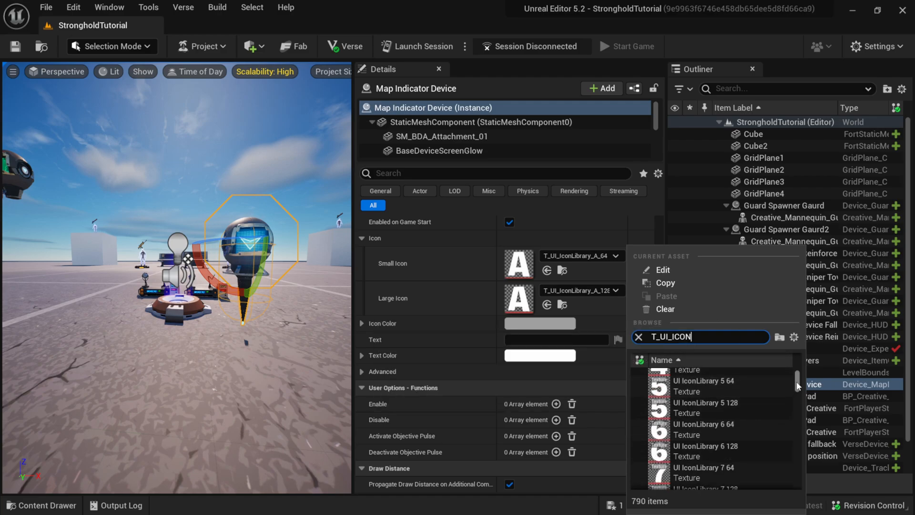
drag(798, 381, 807, 420)
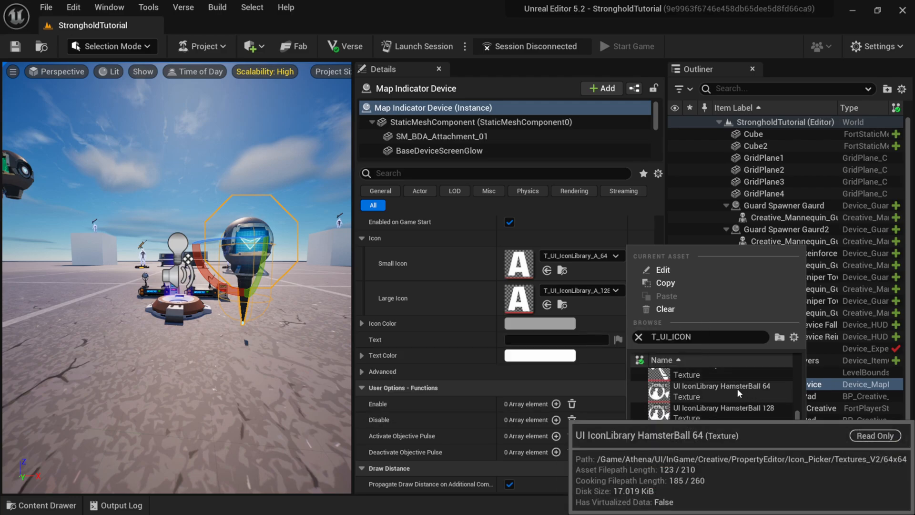
click(722, 387)
Search for "hamster" and assign UI IconLibrary HamsterBall 128 as the map indicator's large icon.
click(609, 258)
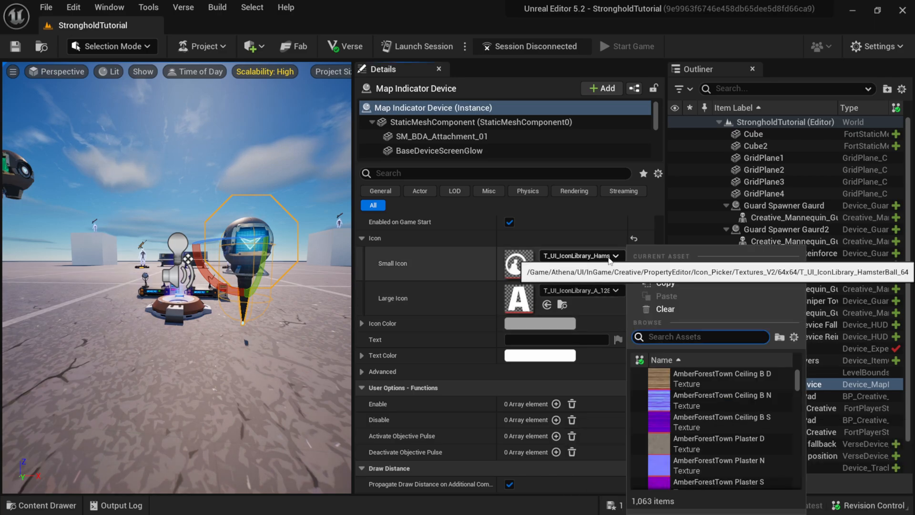
click(579, 291)
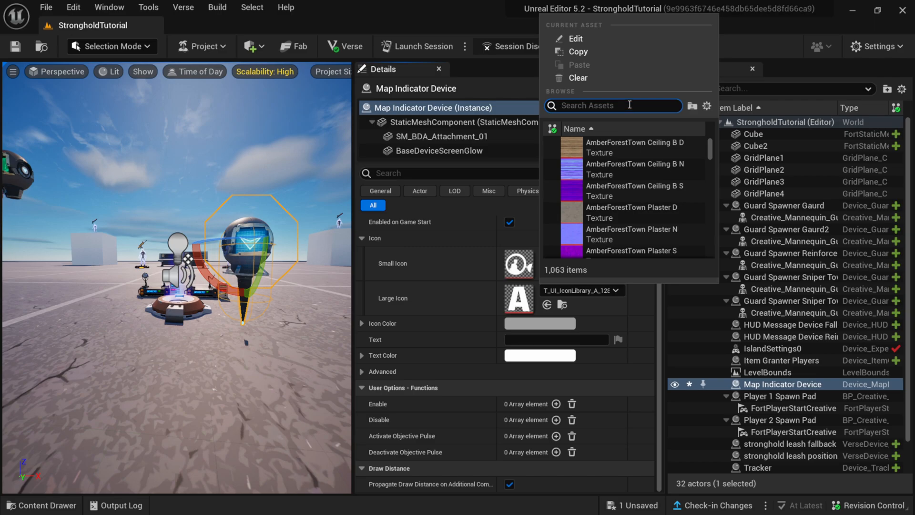
text(hmas)
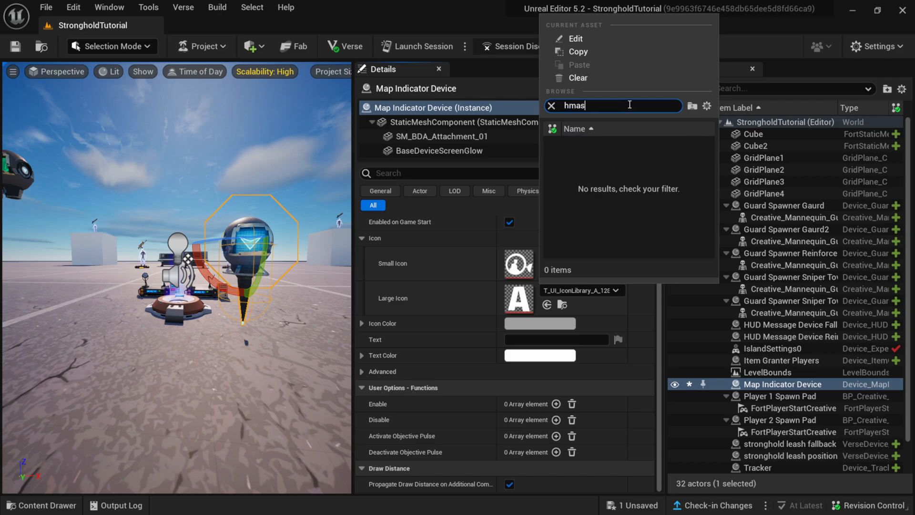
text(termster)
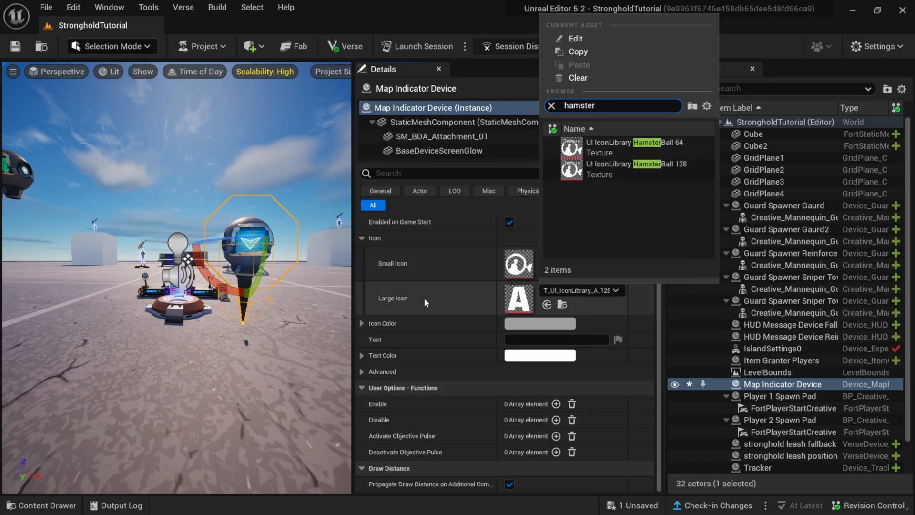
click(636, 168)
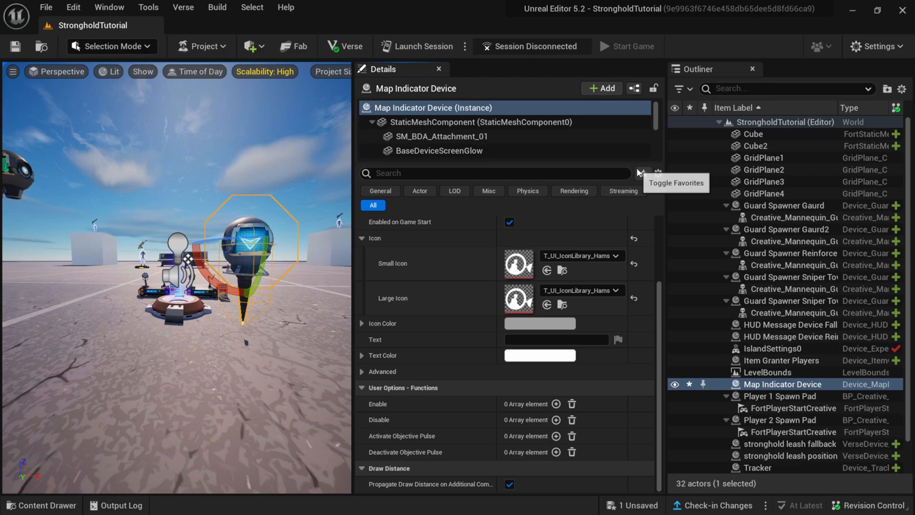
Change the map indicator's icon color to a bright, fully saturated red.
click(524, 323)
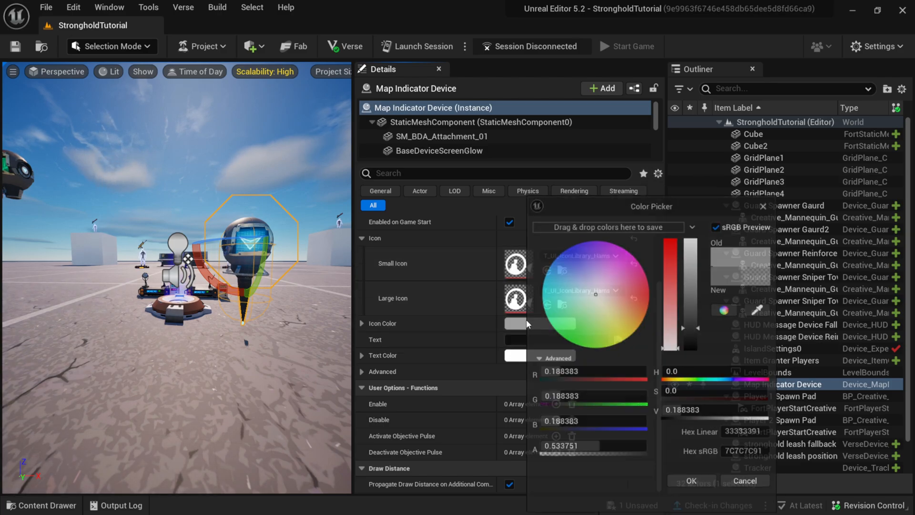
drag(629, 287, 695, 302)
drag(705, 267, 703, 208)
click(709, 497)
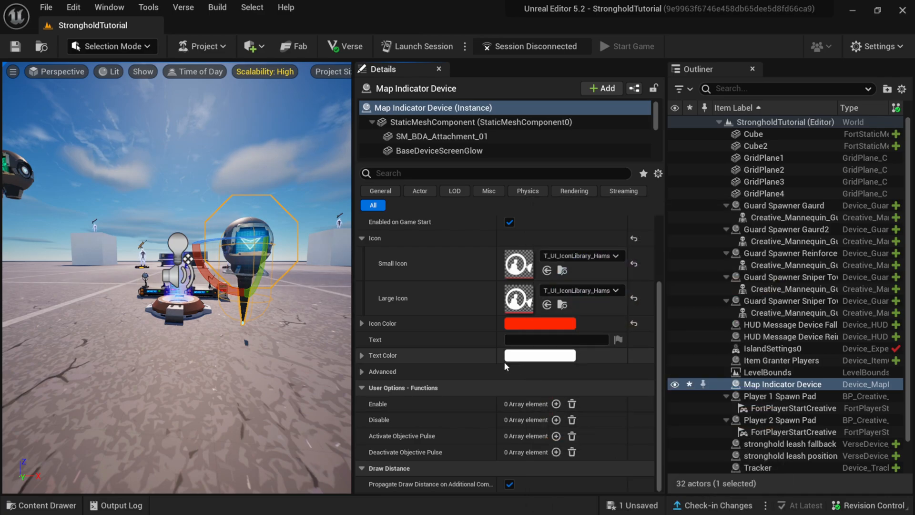
Set the map indicator's text to "Stronghold".
click(519, 339)
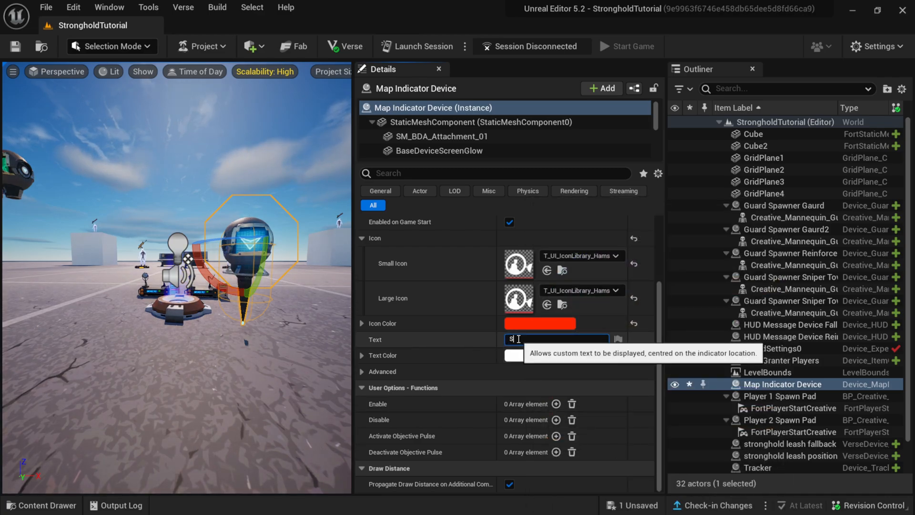
text(Stronghold)
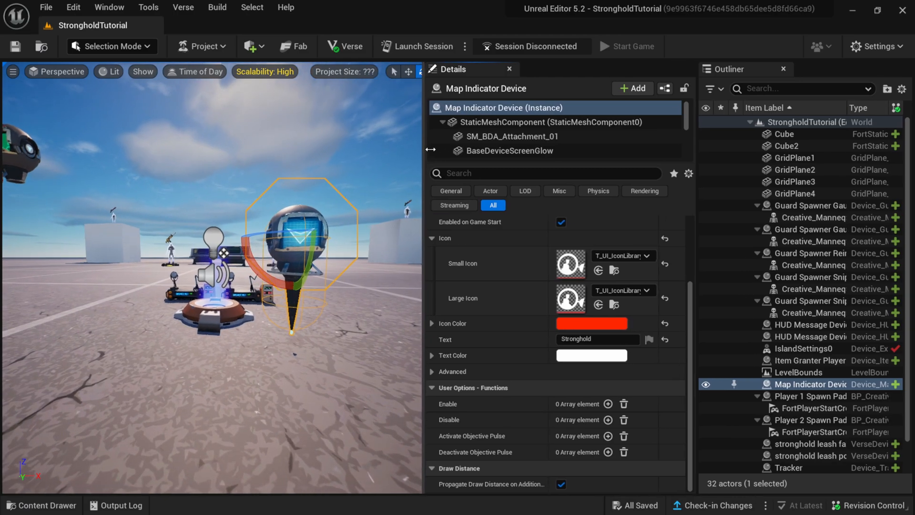
drag(431, 149, 467, 149)
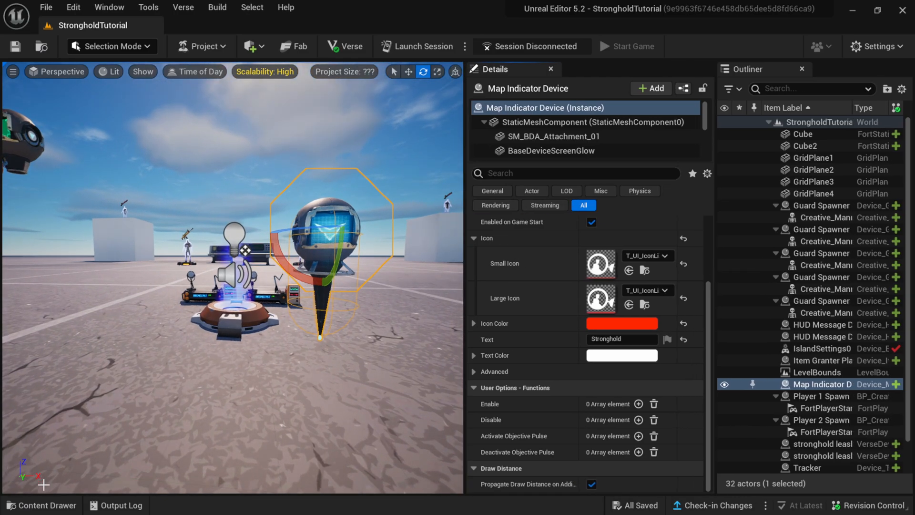
Search the project content for "end game device" and place an End Game Device on the ground beside the item granter.
click(42, 506)
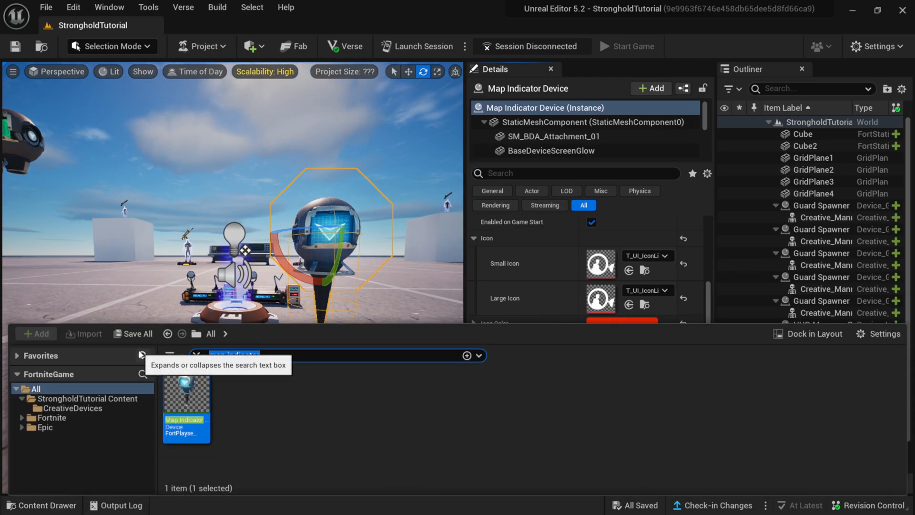
text(end game device)
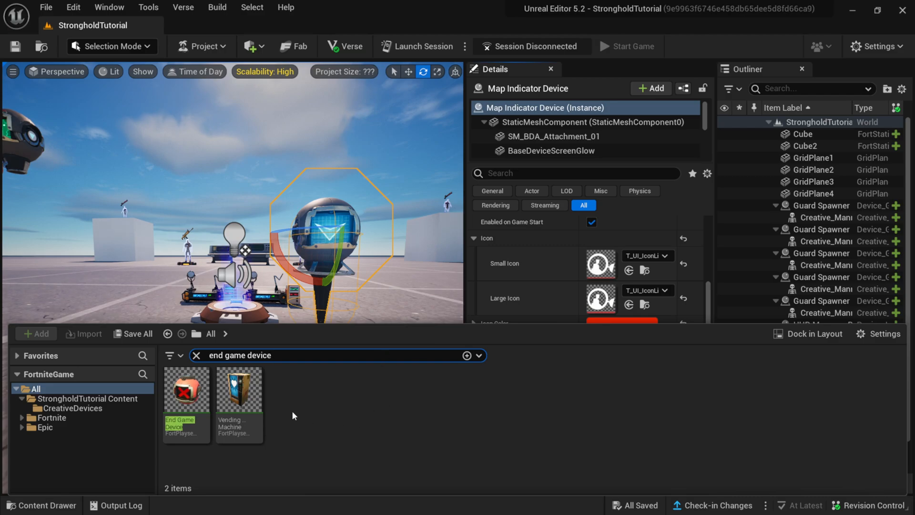
click(196, 395)
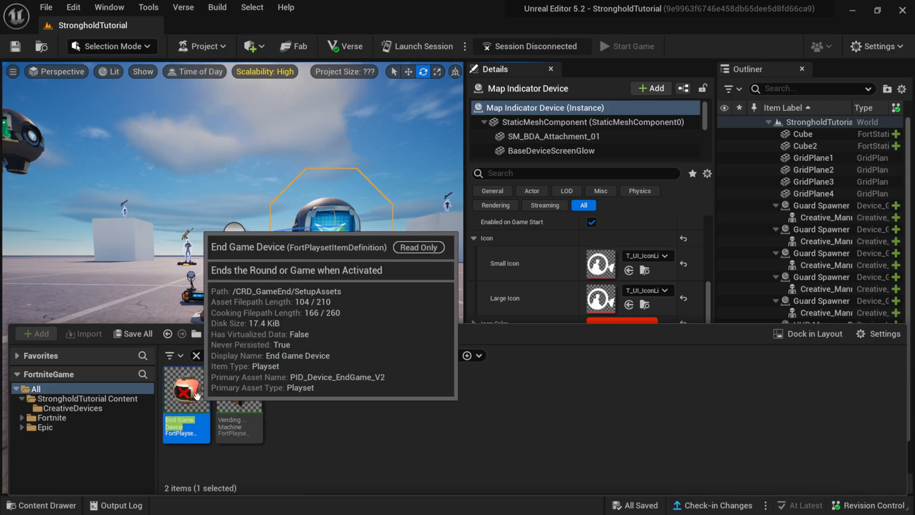
drag(196, 395, 148, 330)
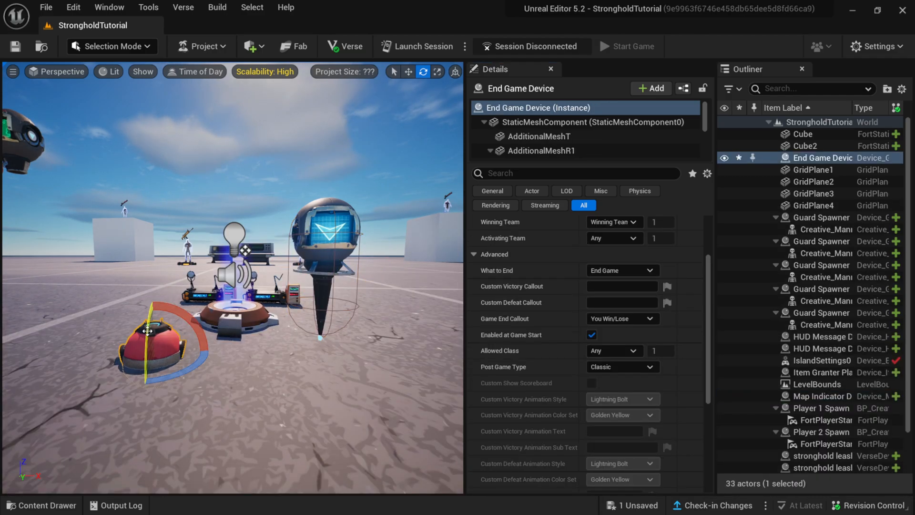
Raise the End Game Device to a Z location of about 55 and rotate it to 90 degrees around Z.
click(409, 72)
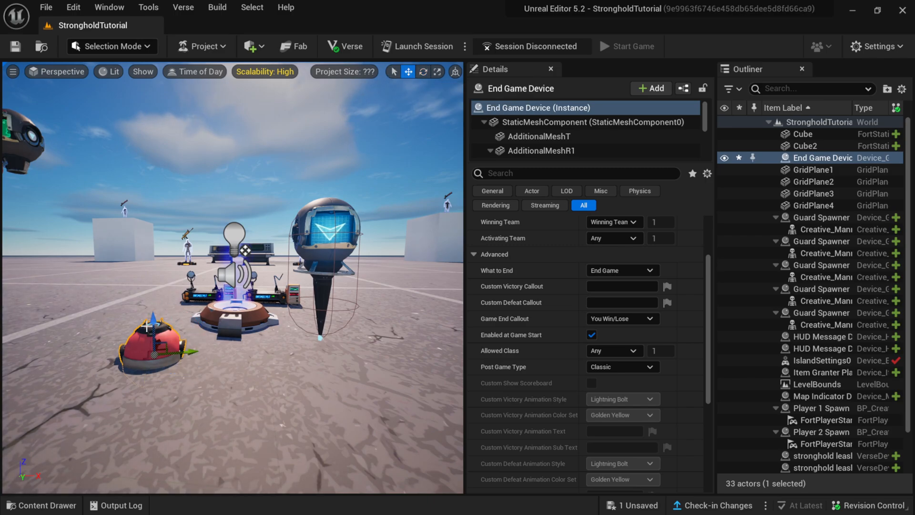
drag(154, 323, 152, 252)
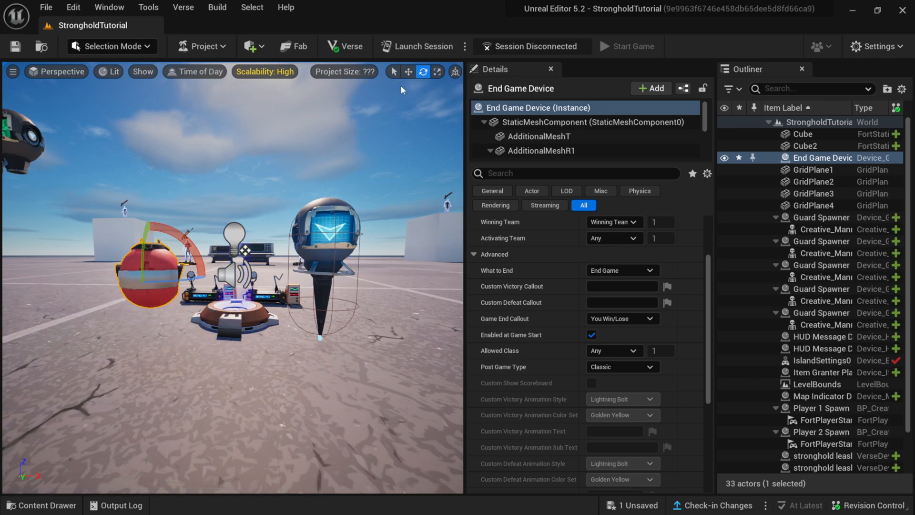
drag(196, 278, 162, 258)
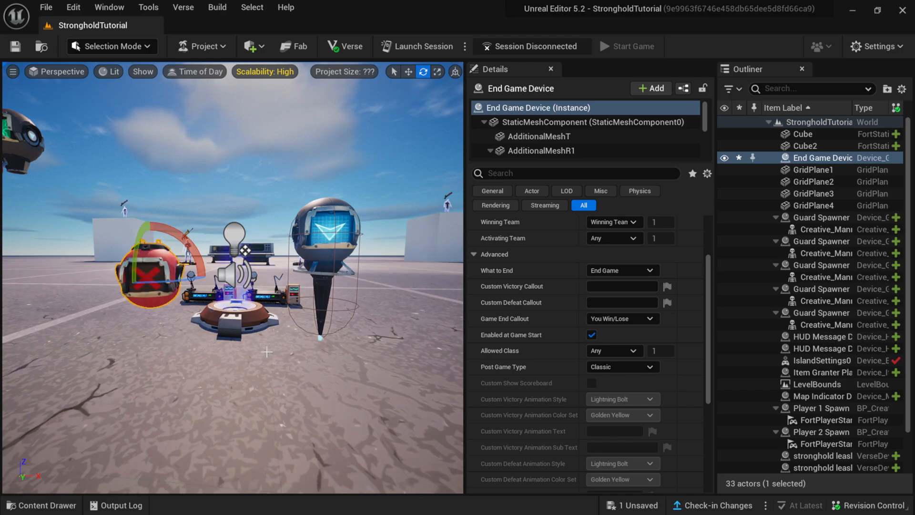
Duplicate the End Game Device twice, placing the copies in an evenly spaced row beside the original.
key(f)
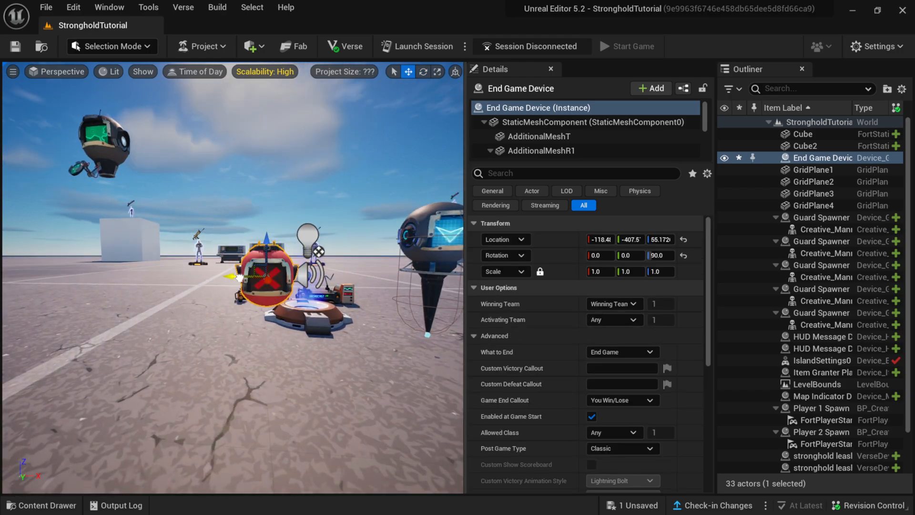
alt+drag(238, 277, 81, 272)
key(ctrl+z)
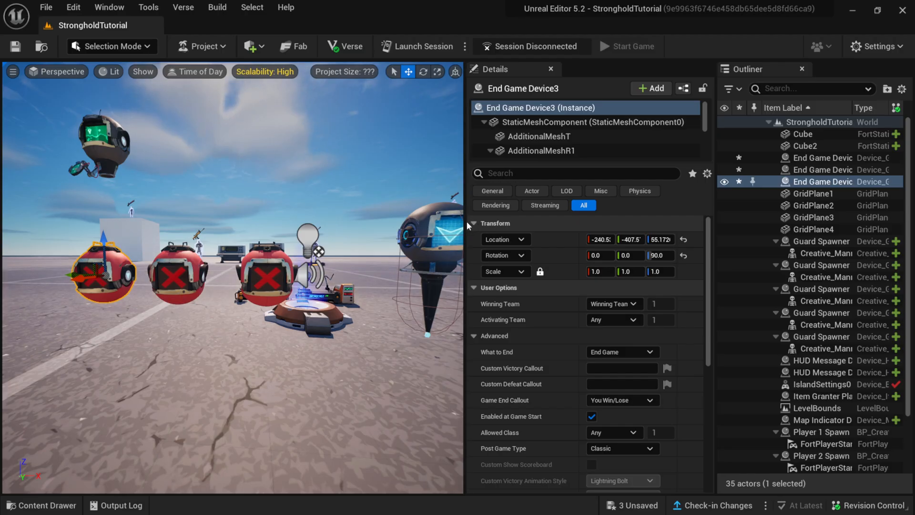
Widen the actor list to show full names and rename the third end game device "End Game Device Undetected".
drag(467, 227, 399, 219)
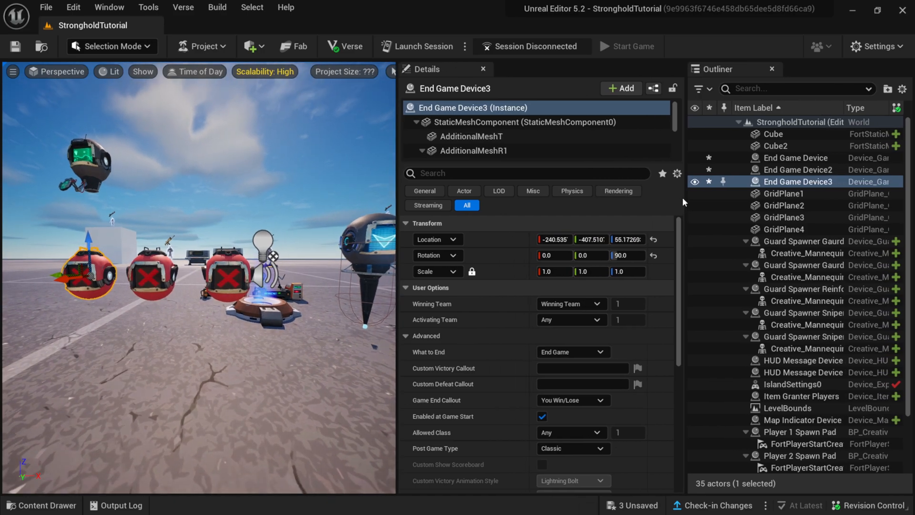
drag(682, 201, 667, 197)
click(805, 184)
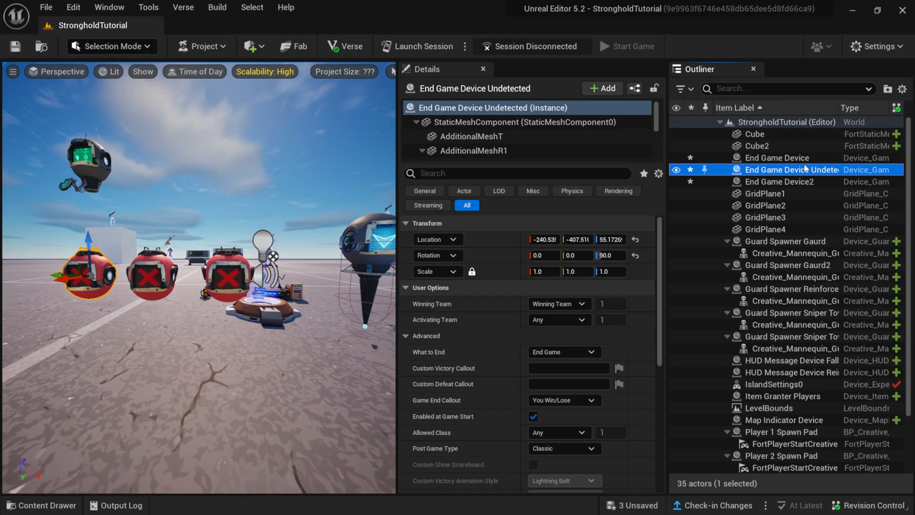
Rename the middle end game device in the row "End Game Device Detected".
click(165, 276)
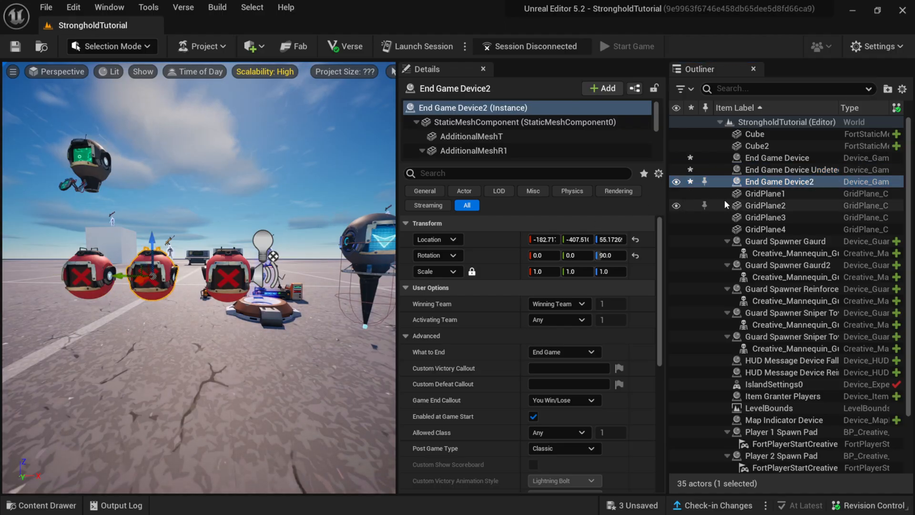
click(802, 184)
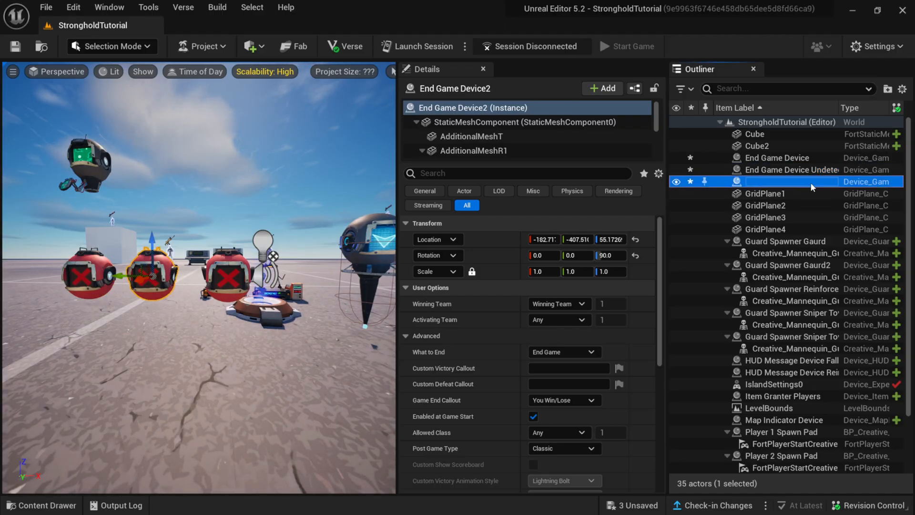
drag(814, 185, 841, 186)
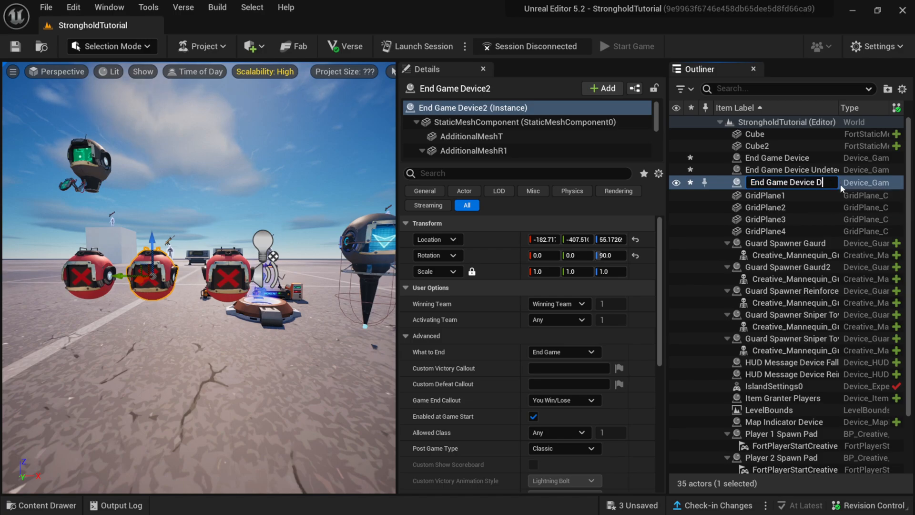
text(Detected)
key(Return)
Rename the original end game device "End Game Device Fail".
click(790, 160)
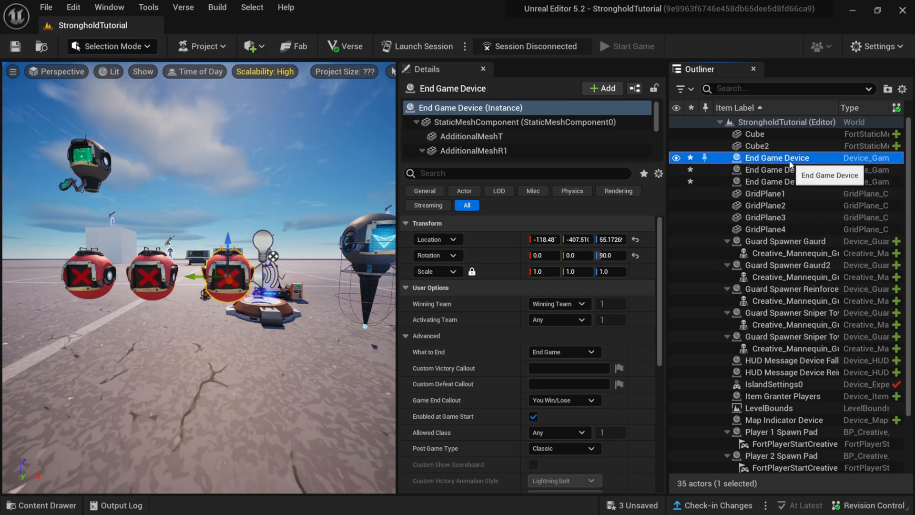
click(796, 162)
click(820, 159)
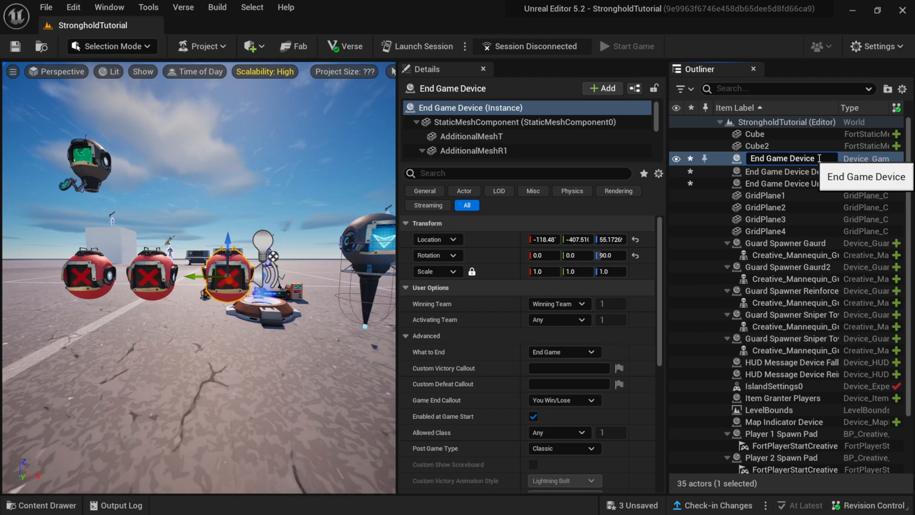
text(Fail)
key(Return)
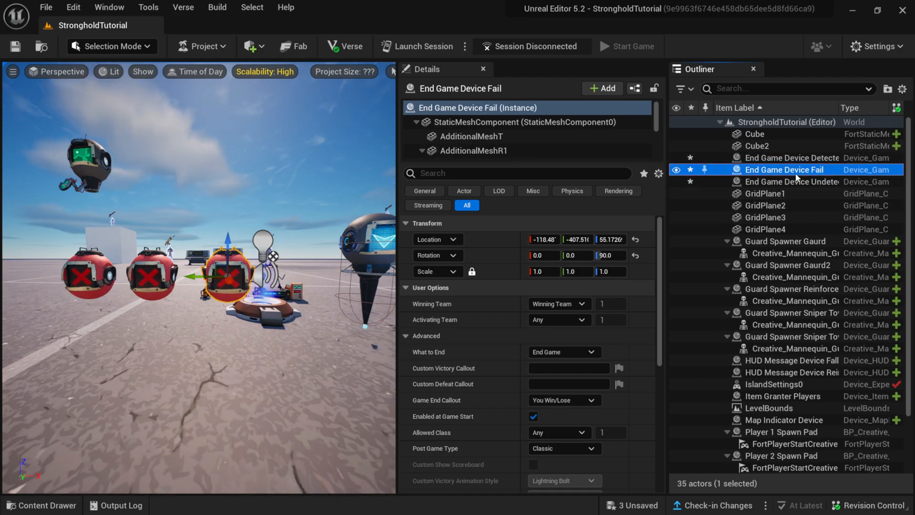
Set the Winning Team of End Game Device Undetected to Activating Team.
click(758, 181)
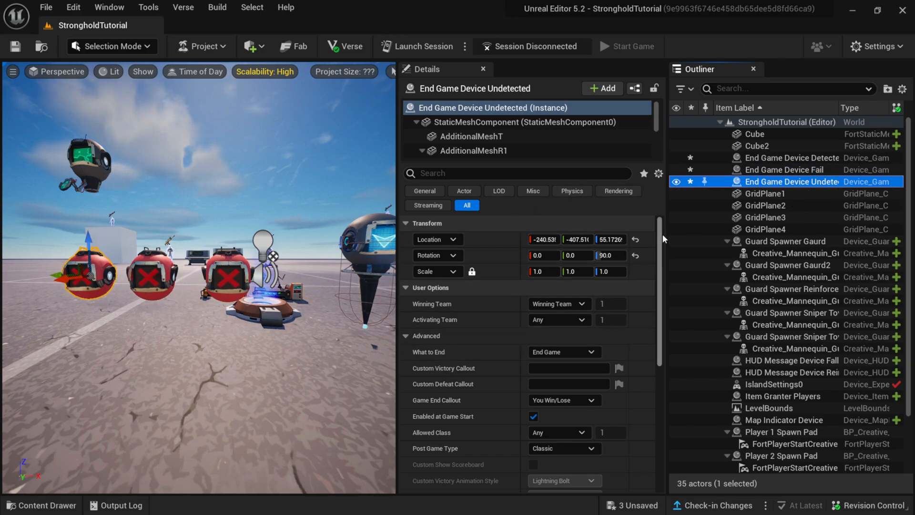
drag(660, 235, 659, 241)
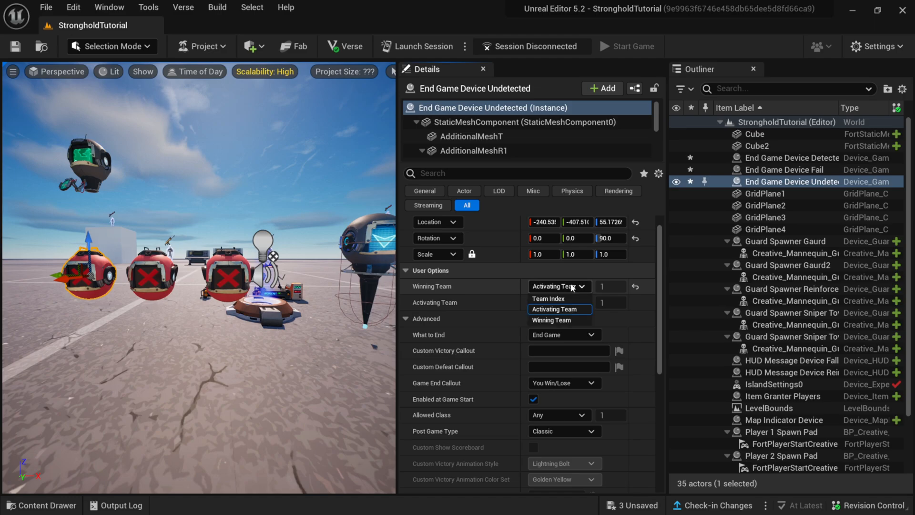
click(554, 309)
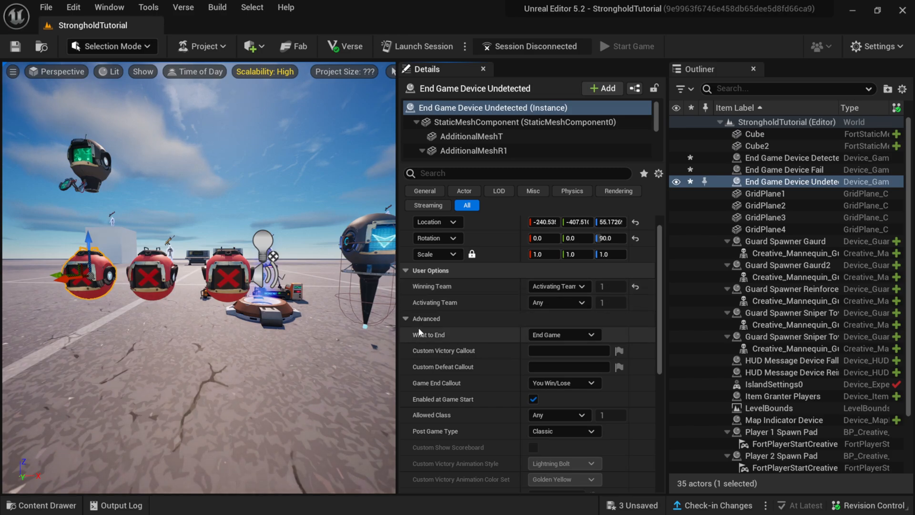
Give End Game Device Undetected the custom victory callout "Stronghold was Cleared Undetected" and set its Game End Callout to Cooperative.
click(547, 350)
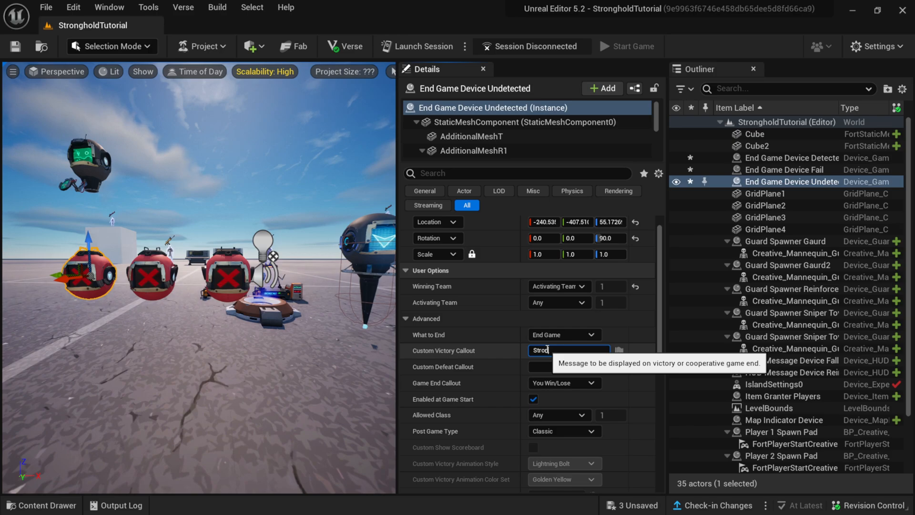
text(Stronghold was Cleared Undetected)
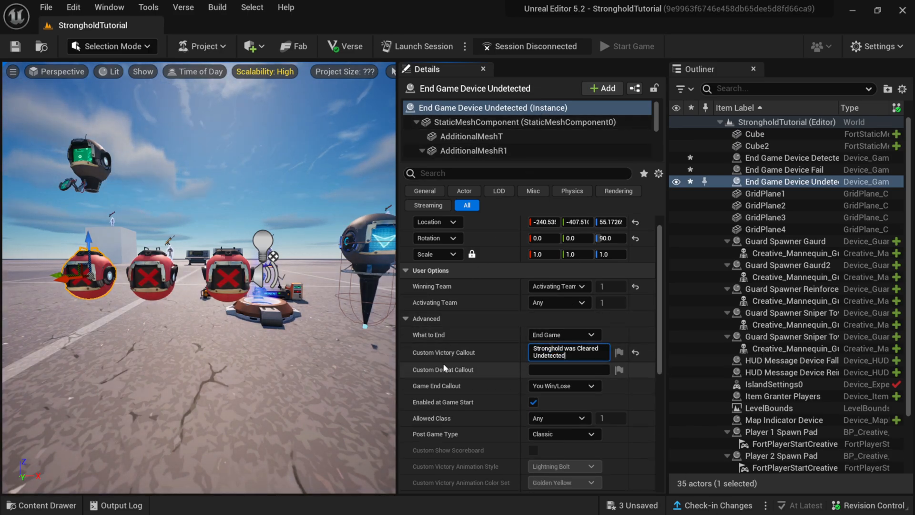
click(562, 386)
click(572, 419)
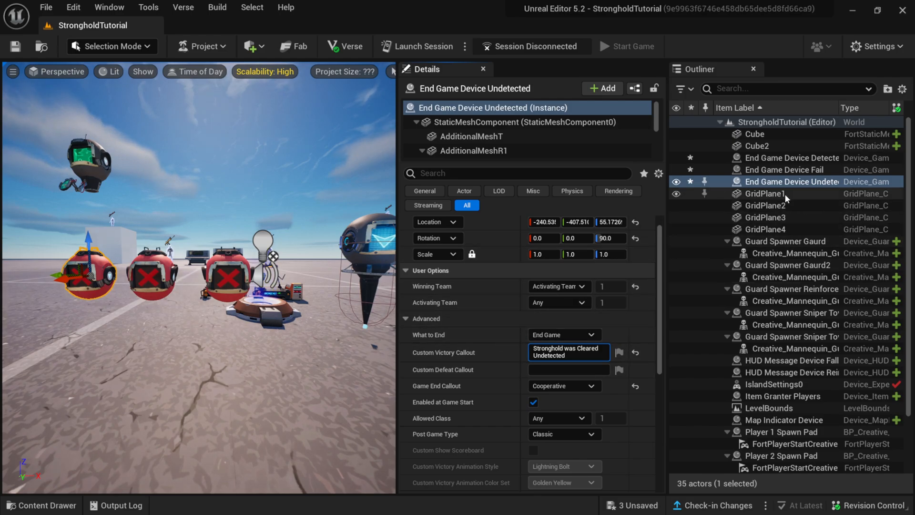
Set the Winning Team of End Game Device Detected to Activating Team.
click(800, 157)
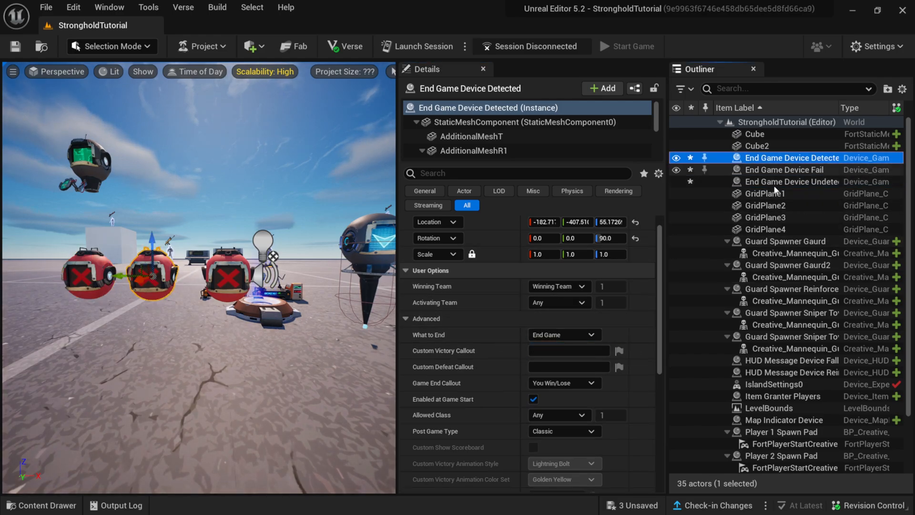
click(557, 287)
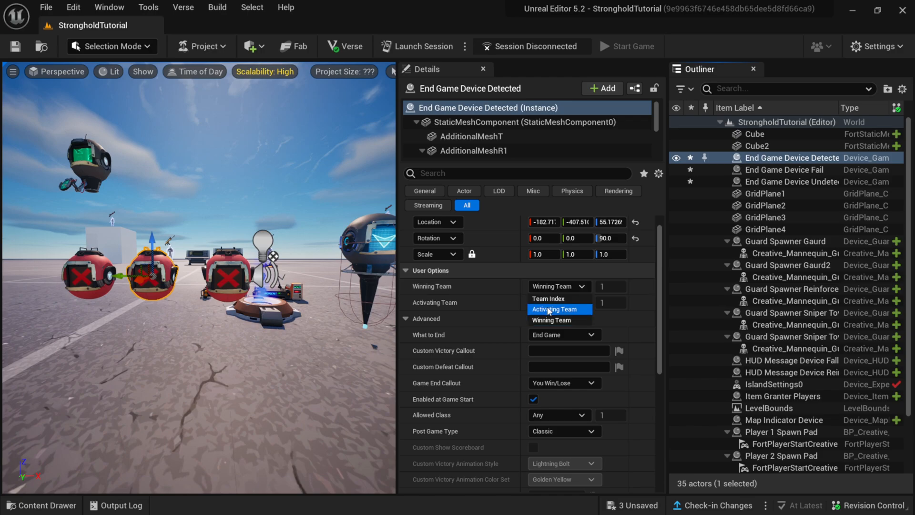
click(552, 309)
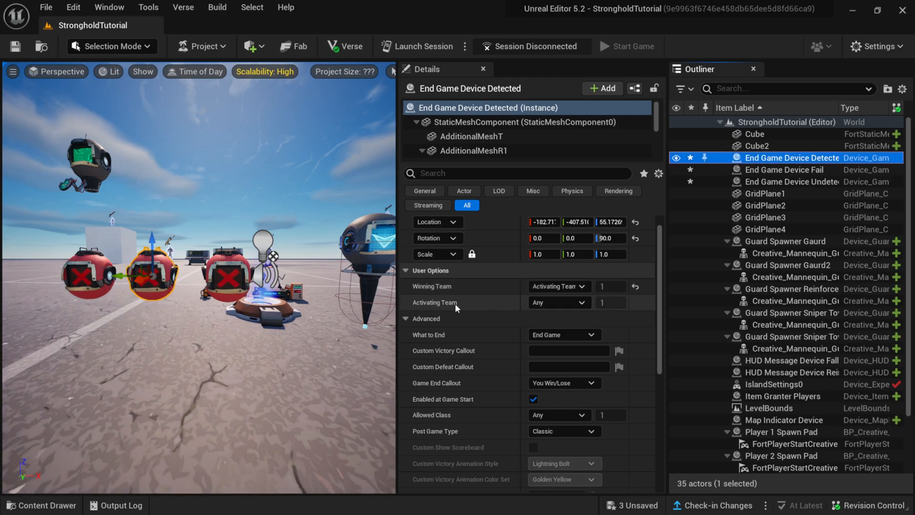
Copy the custom victory callout text from End Game Device Undetected into the same setting of End Game Device Detected.
click(782, 182)
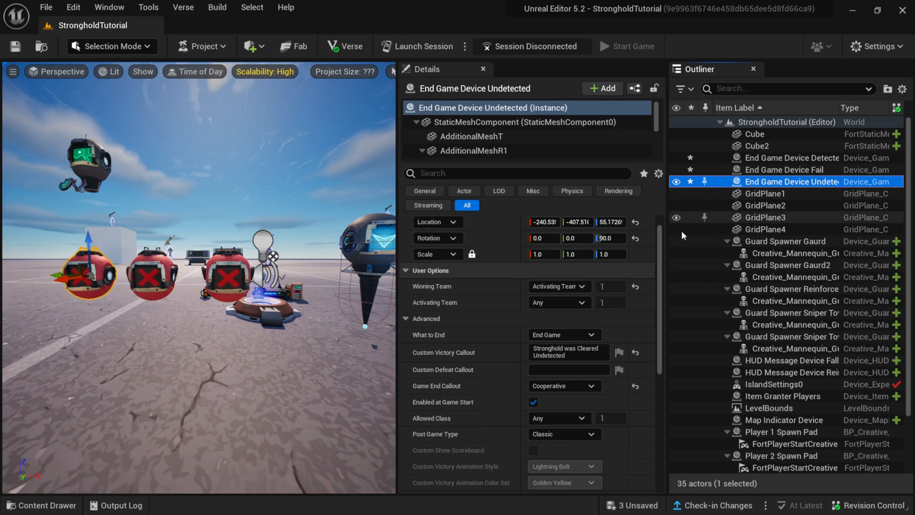
click(567, 352)
key(ctrl+c)
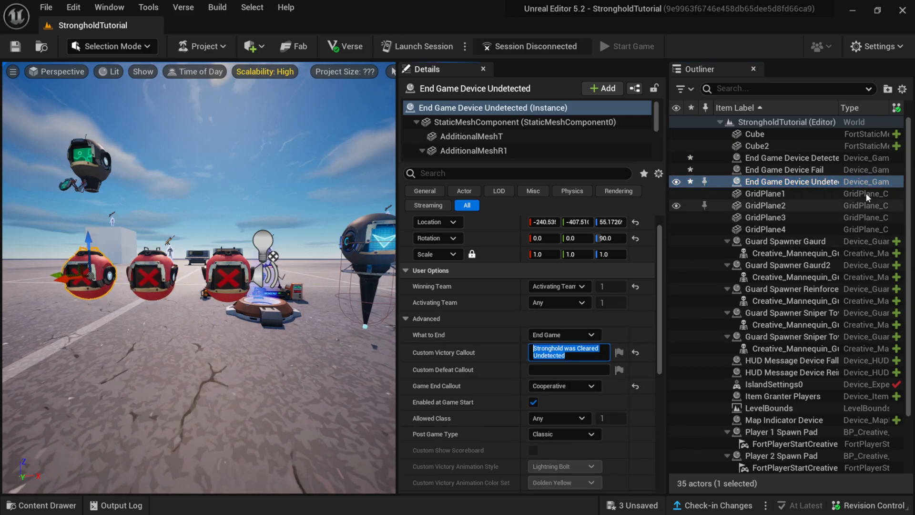
click(805, 159)
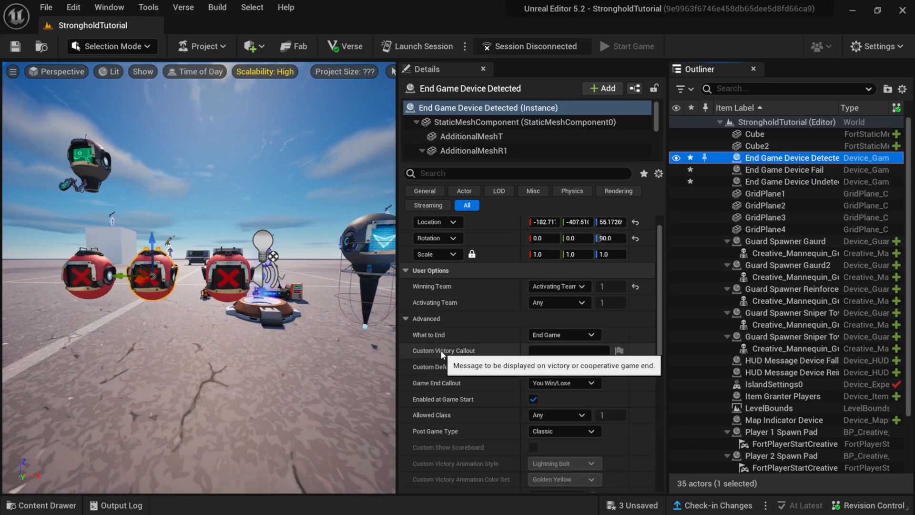
click(568, 350)
key(ctrl+v)
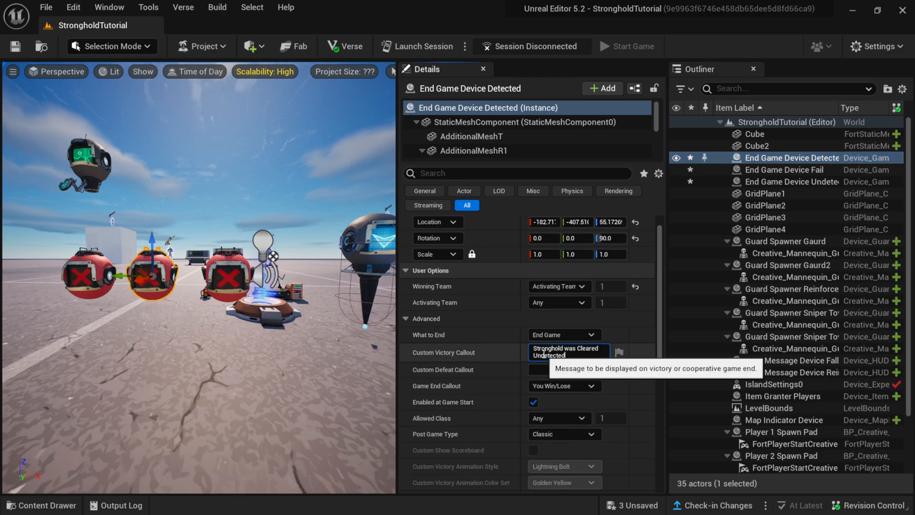
Change the Detected device's victory callout to "Stronghold was Cleared Detected!" and set its Game End Callout to Cooperative.
key(BackSpace)
key(BackSpace)
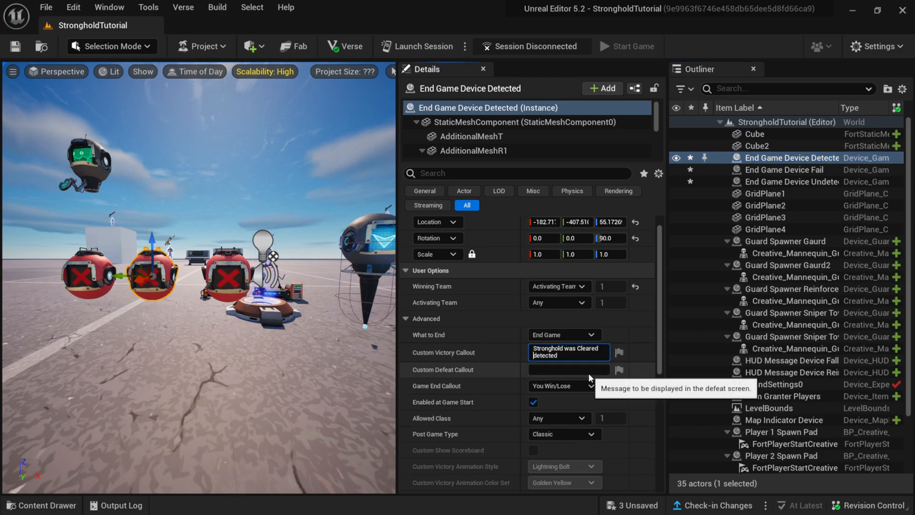
key(Delete)
text(D)
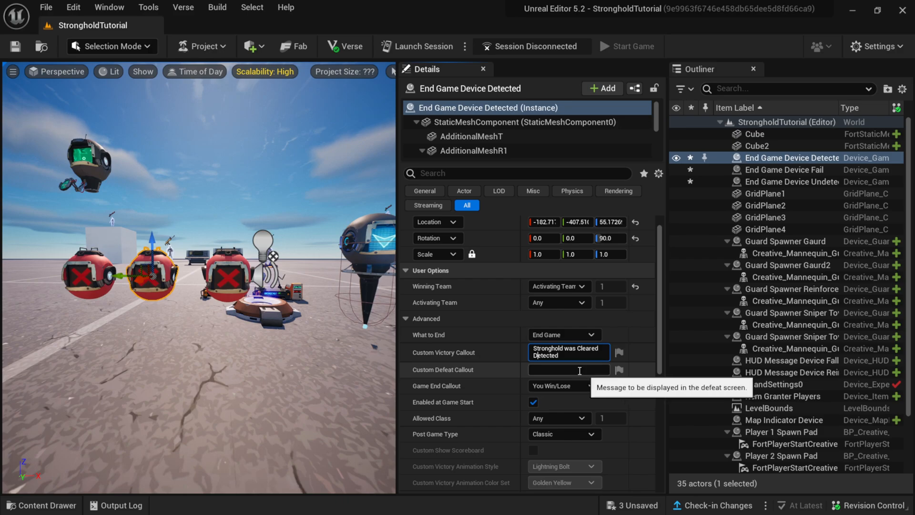
click(583, 356)
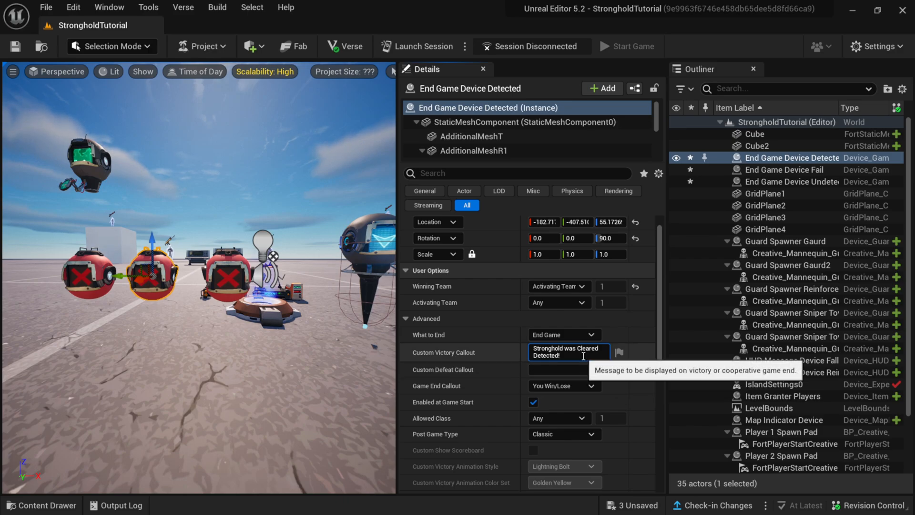
click(567, 386)
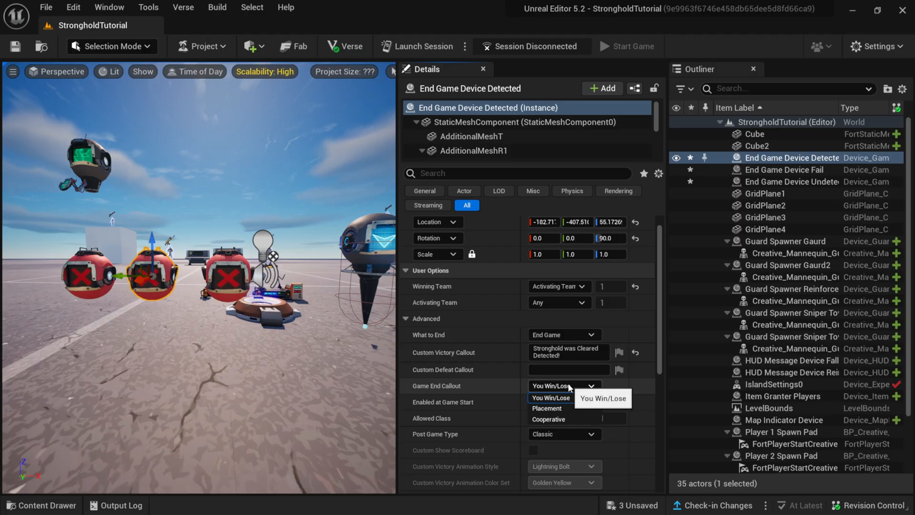
click(548, 419)
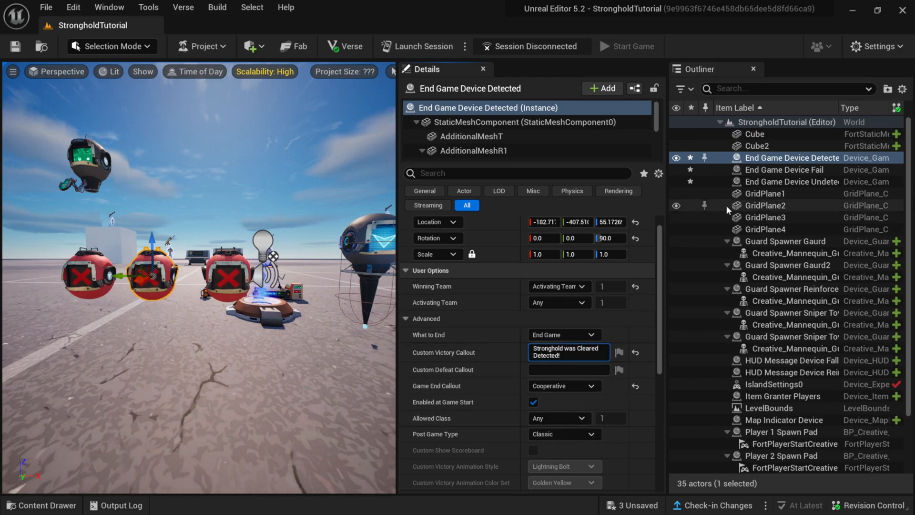
Set the Winning Team of End Game Device Fail to Activating Team.
click(774, 170)
click(557, 287)
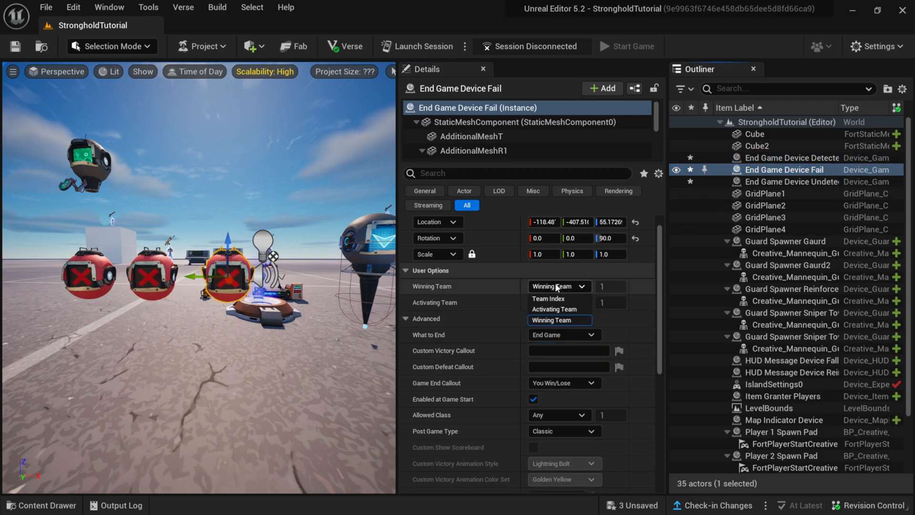
click(555, 309)
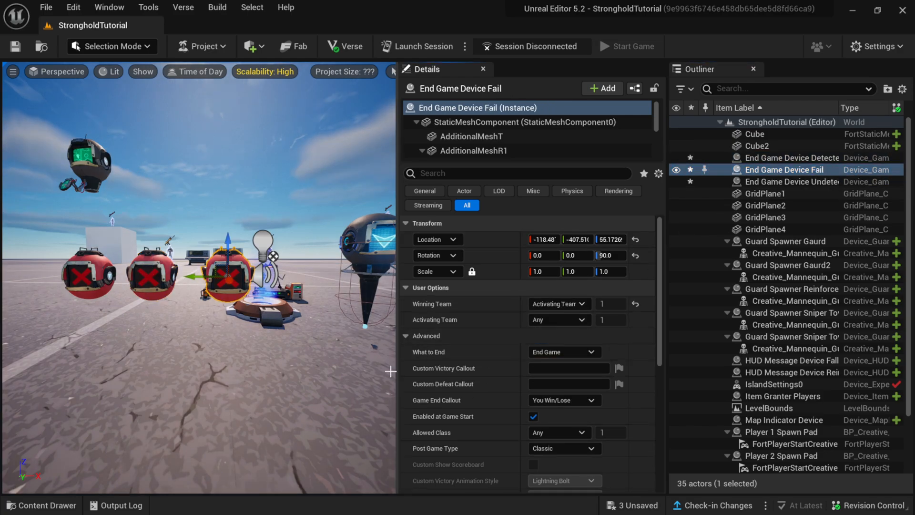
Give End Game Device Fail the custom victory callout "FAILED!" and set its Game End Callout to Cooperative.
click(564, 367)
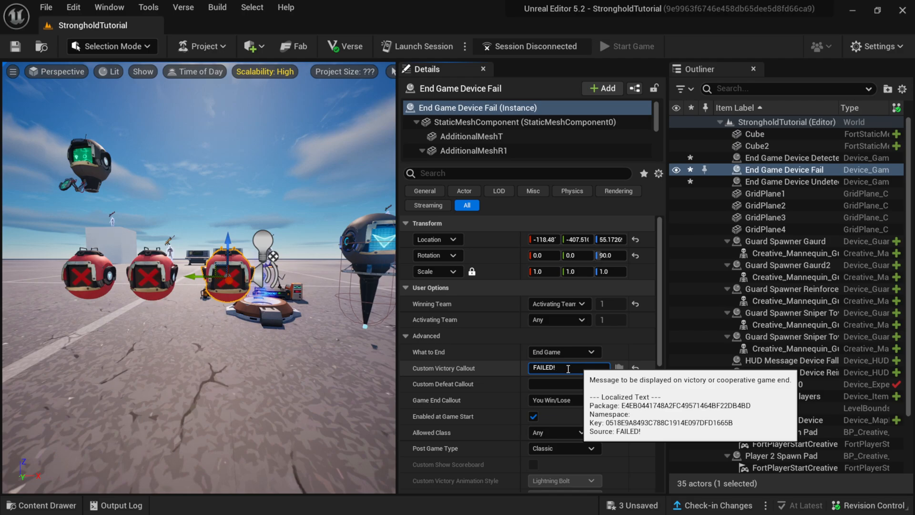
click(473, 383)
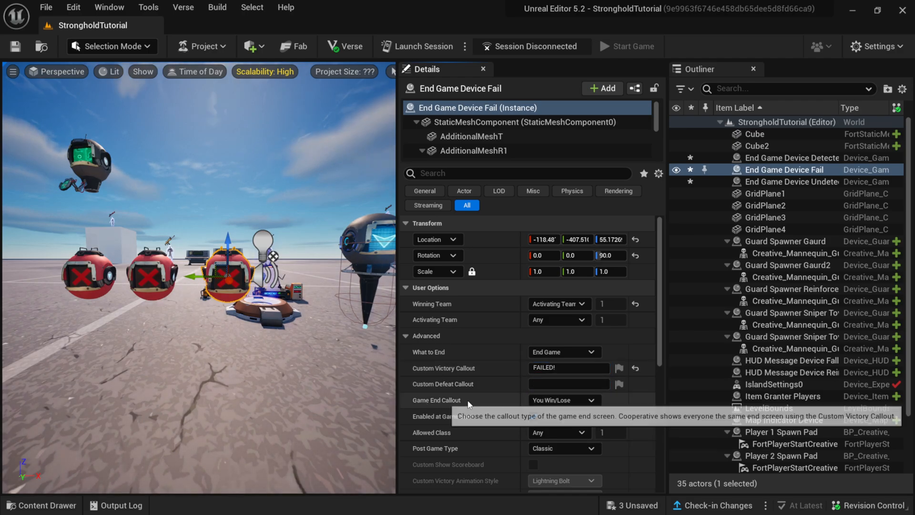
click(591, 401)
click(548, 431)
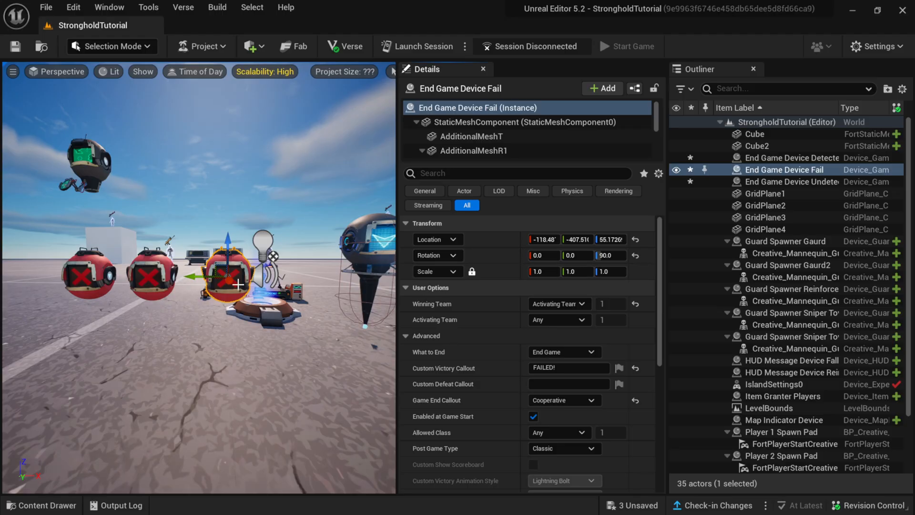
Save the modified Detected, Fail and Undetected end game devices.
click(52, 506)
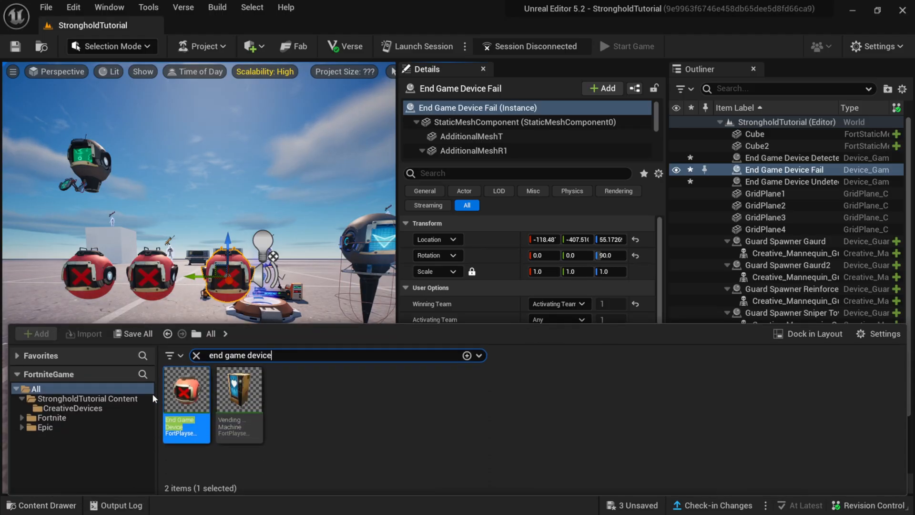
click(143, 334)
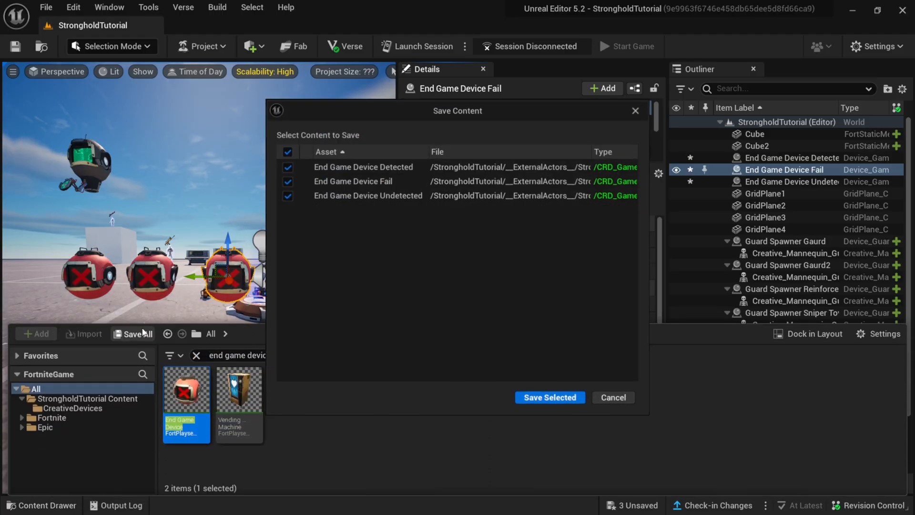
click(546, 400)
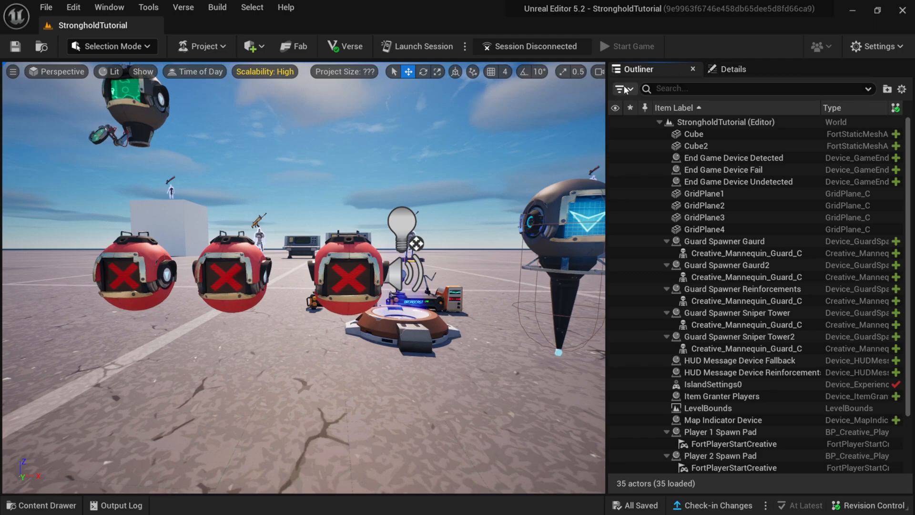
Rename the Verse file Stronghold_Game_Manager.verse to LeashPosition, continuing despite the breaking-change risk.
click(183, 7)
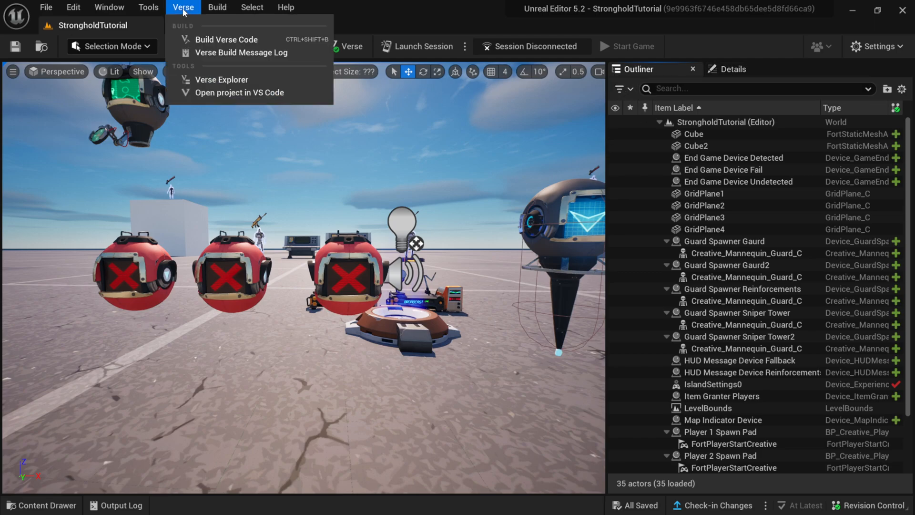
click(213, 82)
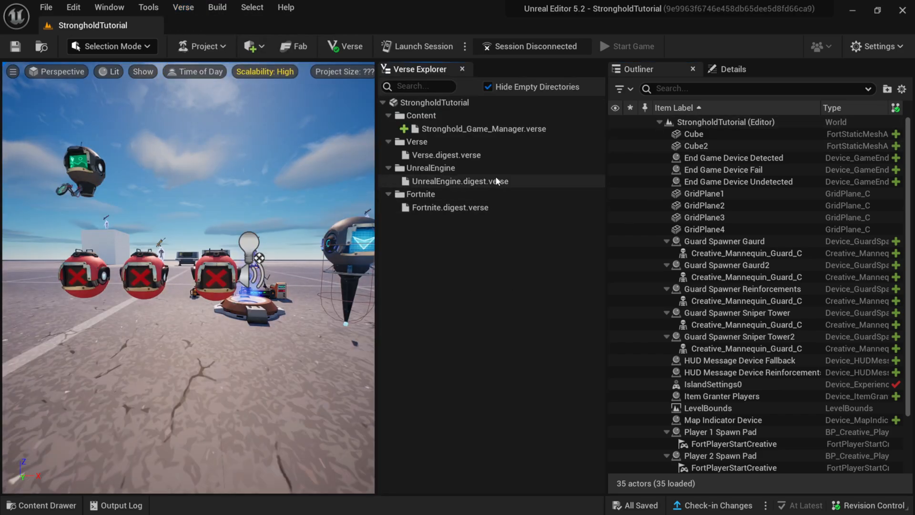
click(448, 132)
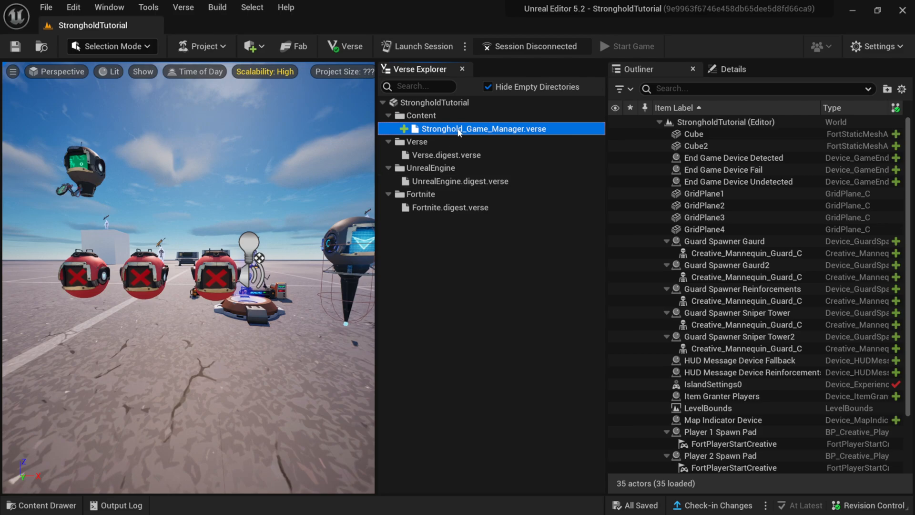
right_click(460, 130)
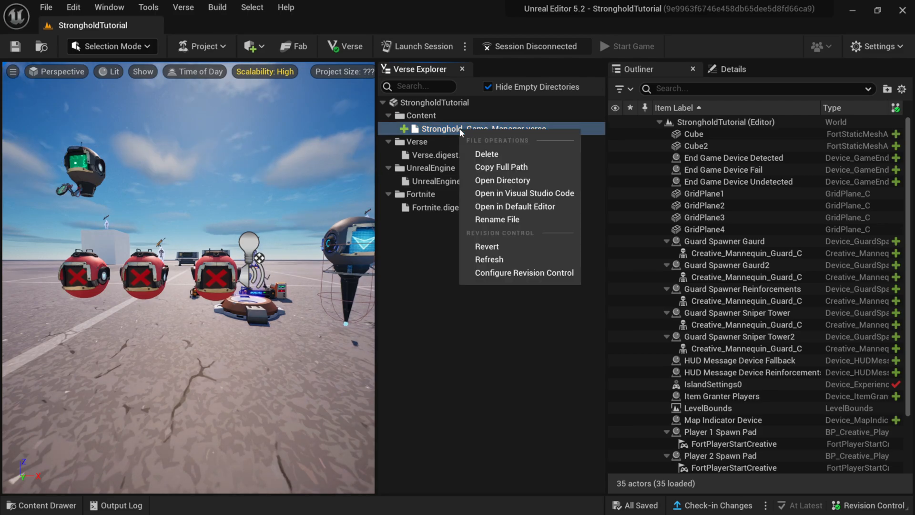
click(503, 221)
text(Leqa)
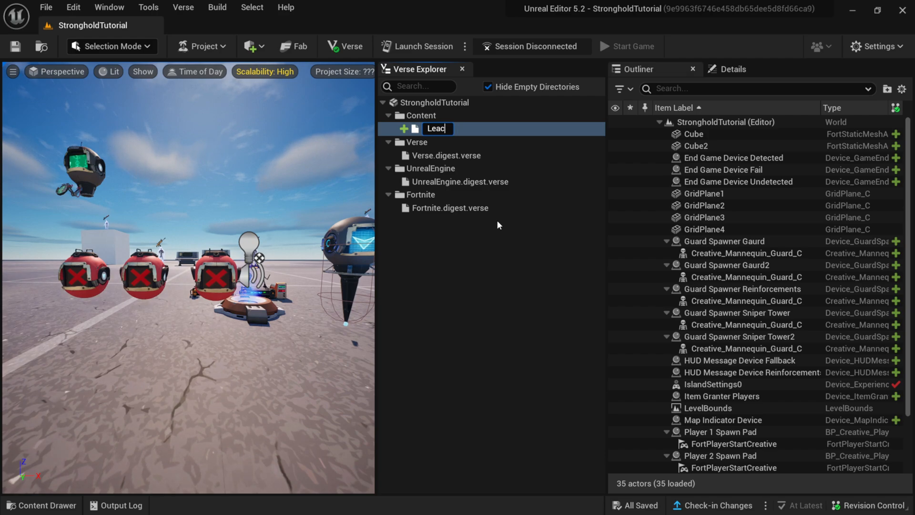
key(BackSpace)
key(BackSpace)
text(ashPosition)
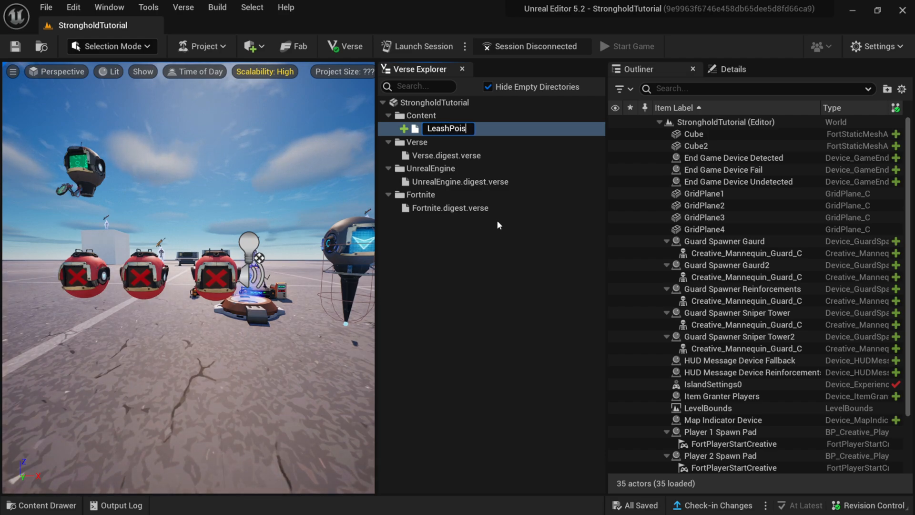
key(Return)
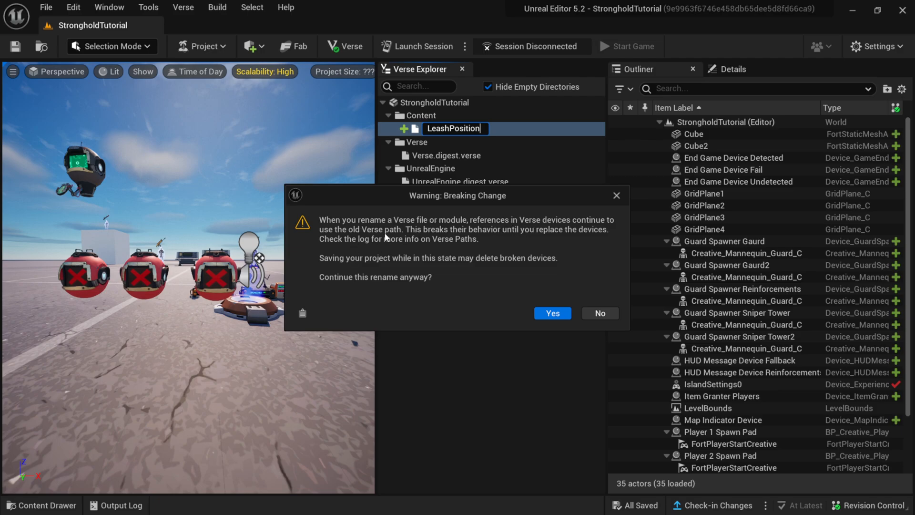
key(Return)
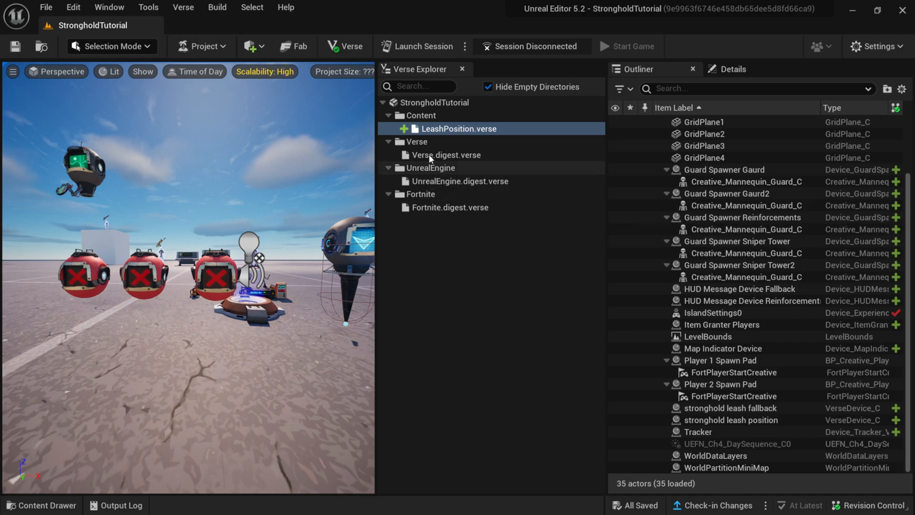
Set the stronghold leash position device's LeashInnerRadius to 2400 and LeashOuterRadius to 2500.
key(w)
right_drag(249, 268, 250, 255)
click(248, 268)
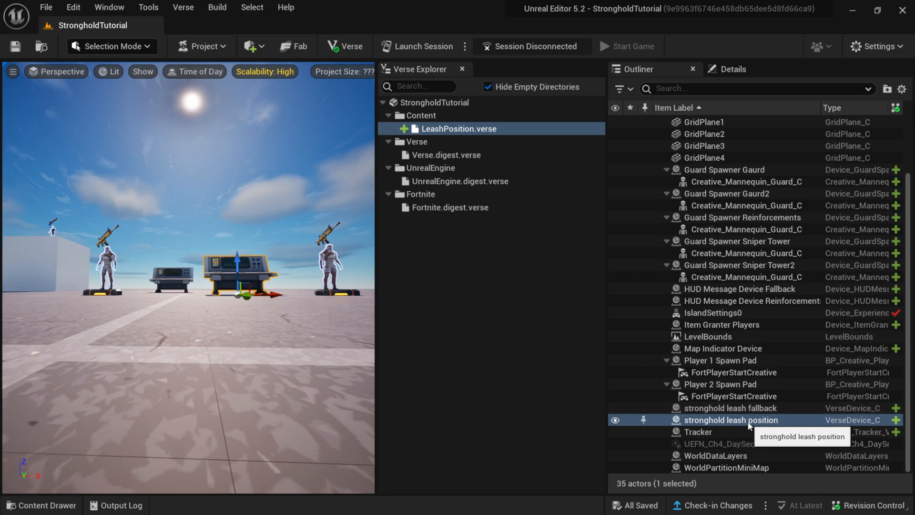
click(718, 70)
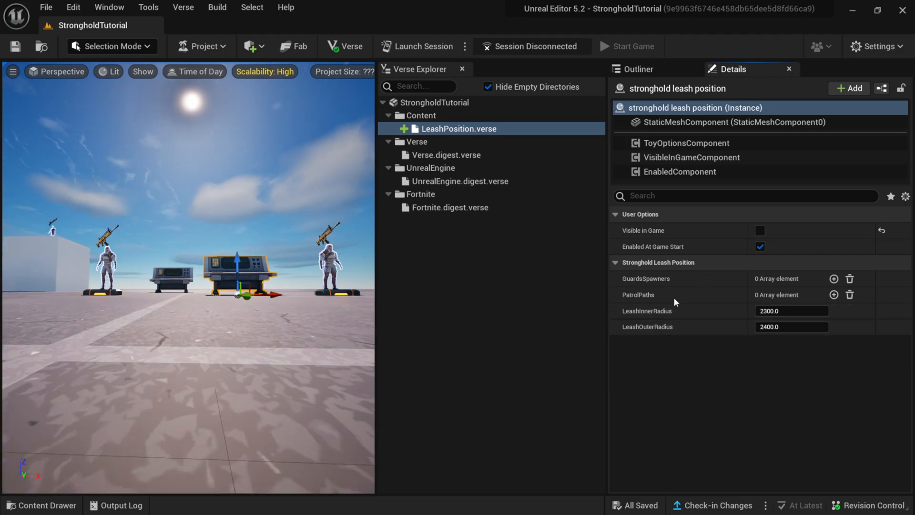
click(765, 310)
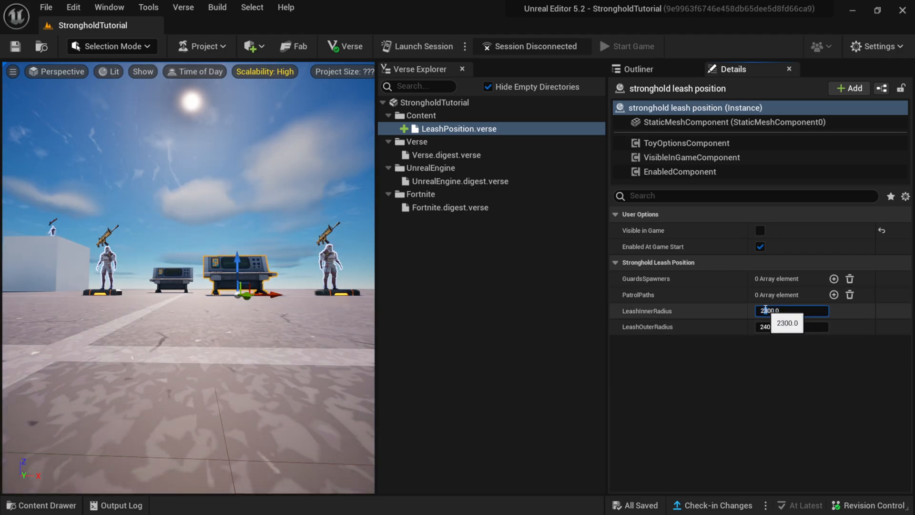
text(2400)
key(Return)
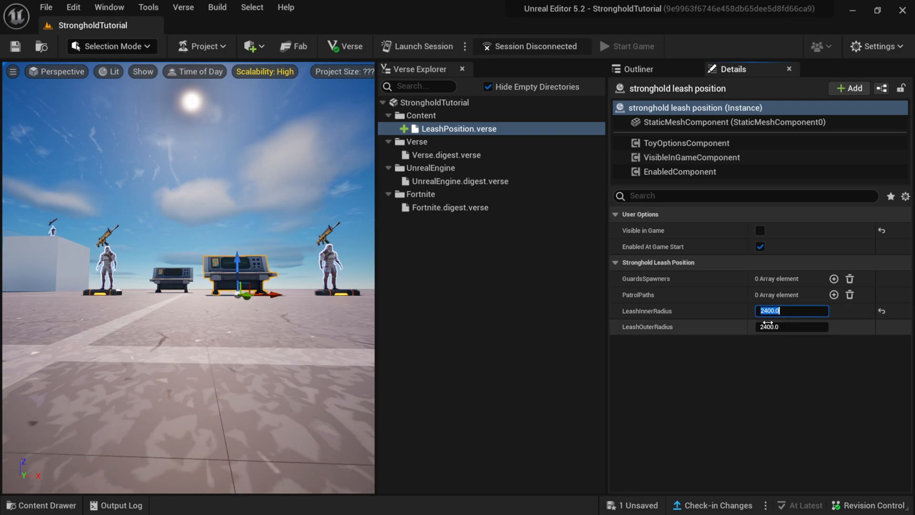
click(766, 327)
click(766, 327)
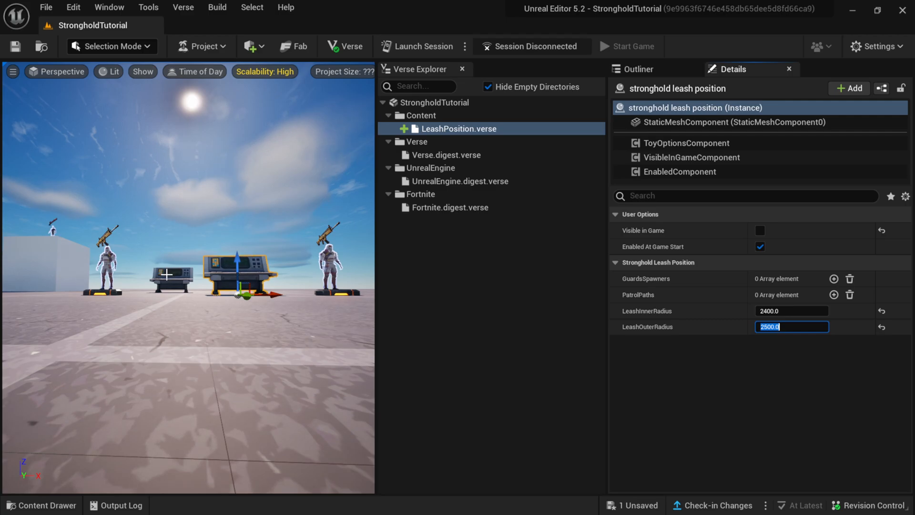
Set the stronghold leash fallback device's LeashInnerRadius to 700 and LeashOuterRadius to 750.
click(167, 274)
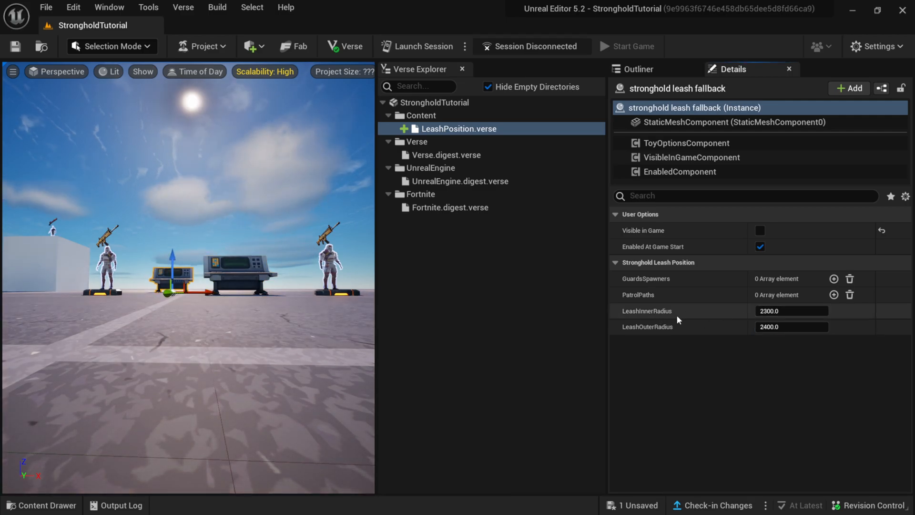
click(765, 311)
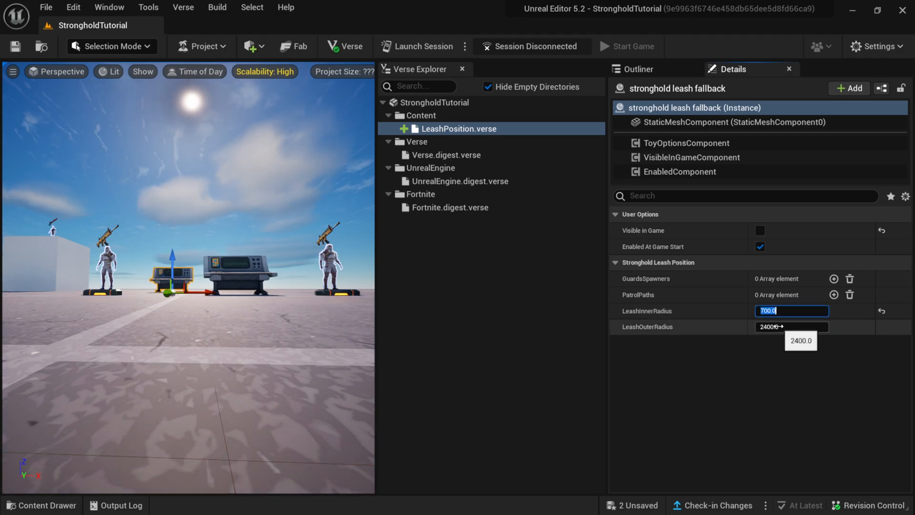
click(782, 327)
text(750)
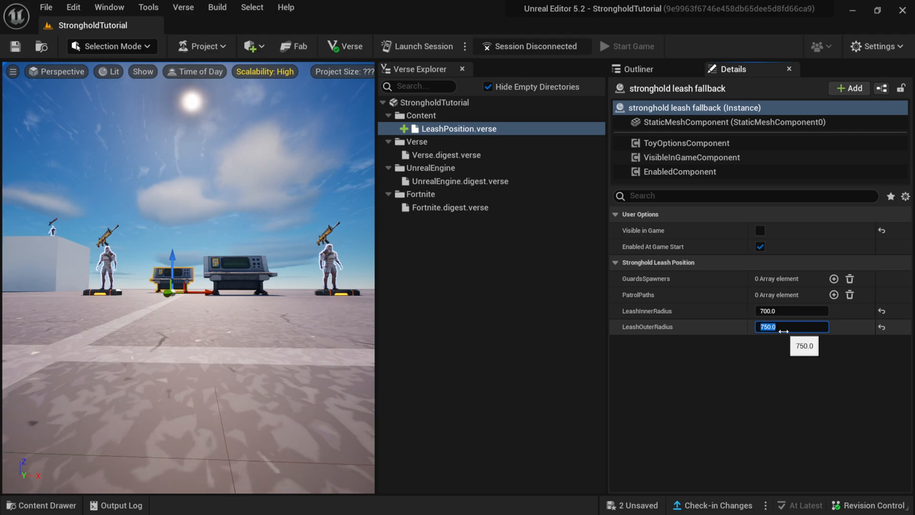
Save the modified stronghold leash fallback and stronghold leash position devices.
click(56, 506)
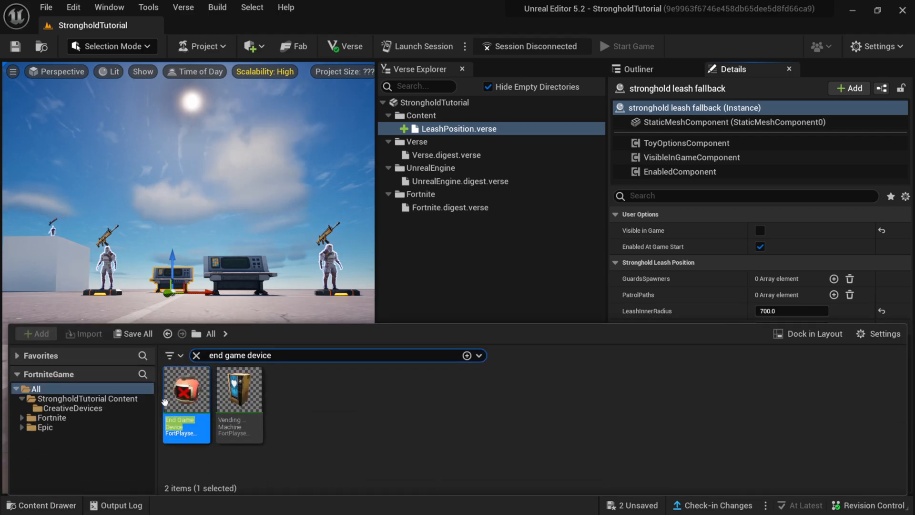
click(132, 333)
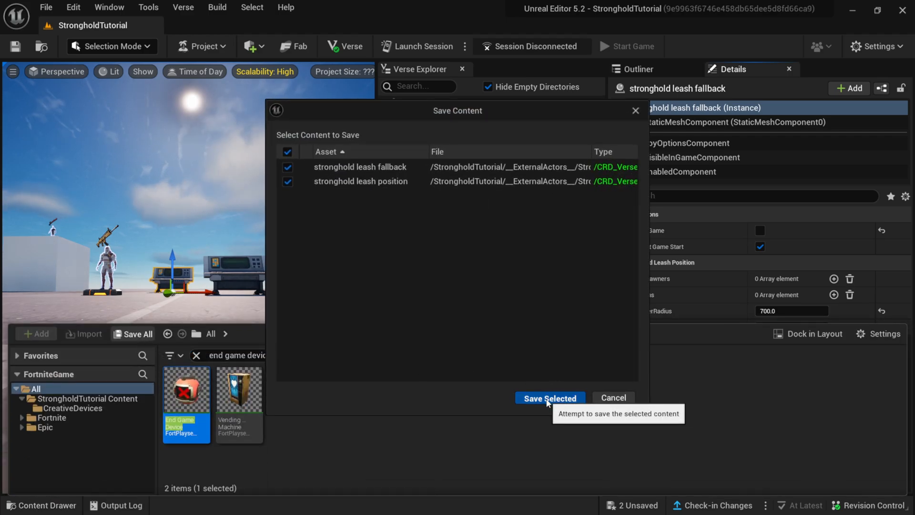
click(551, 397)
click(486, 283)
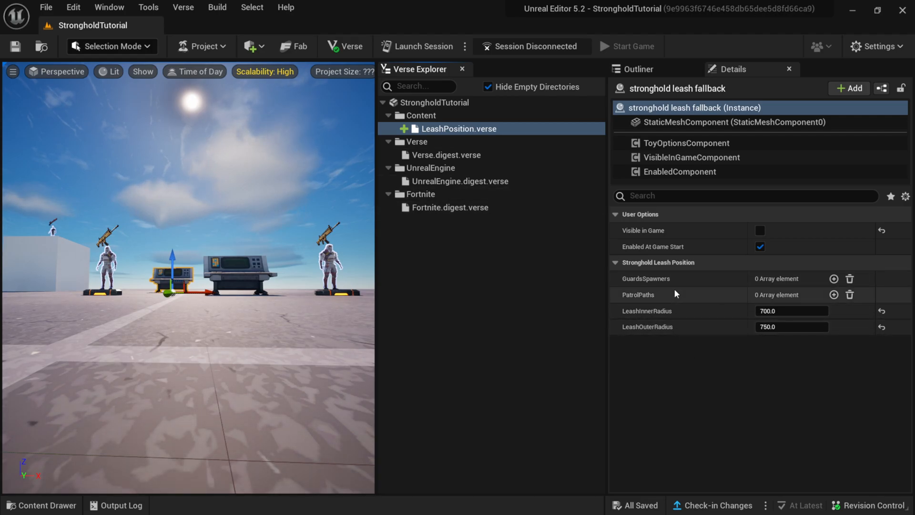
Add a new empty Verse file named Stronghold_Game_Manager to the StrongholdTutorial project.
click(239, 268)
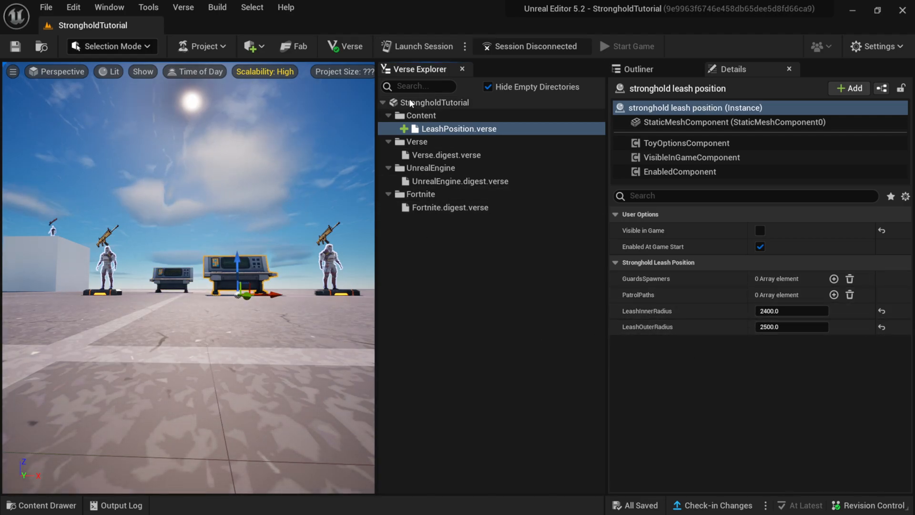
click(459, 103)
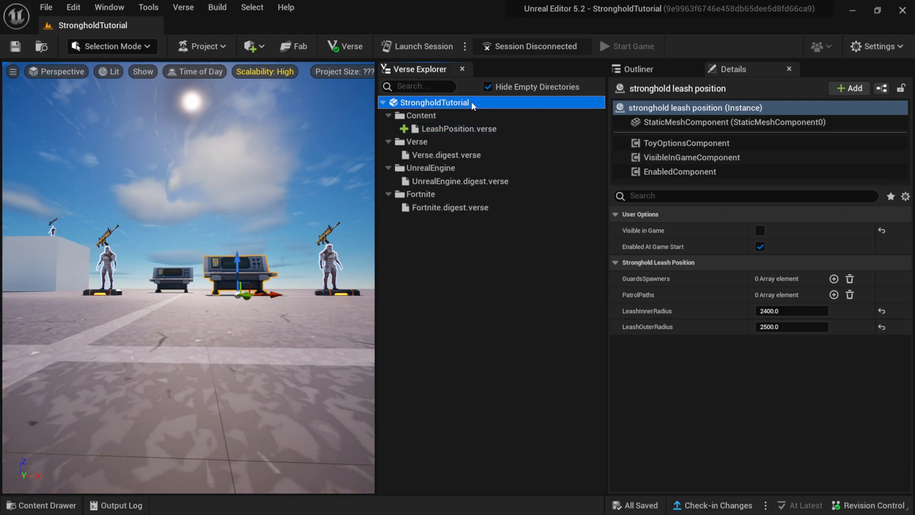
right_click(471, 102)
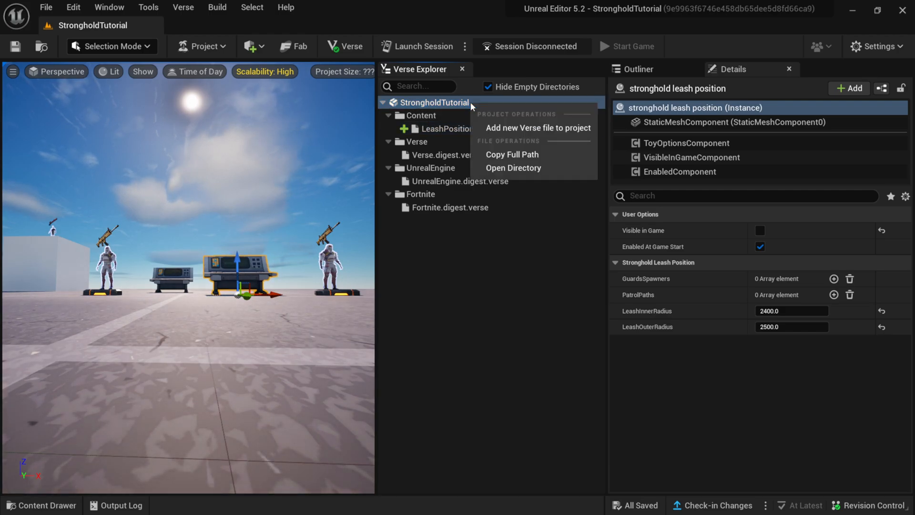
click(528, 127)
drag(609, 75, 446, 88)
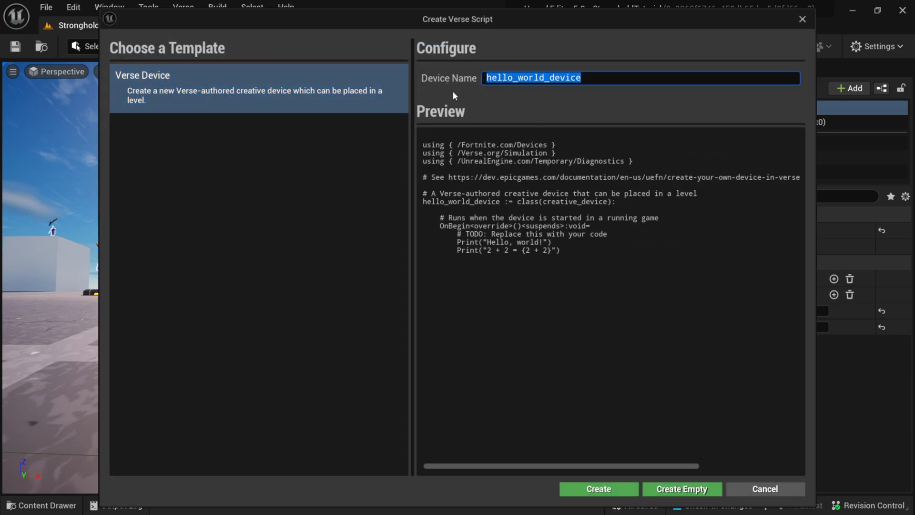
text(Stronghold)
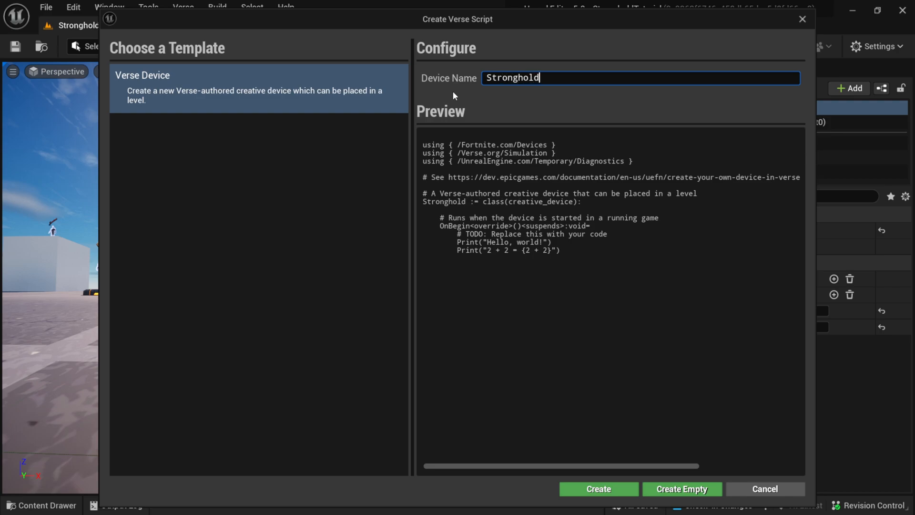
text(_Game)
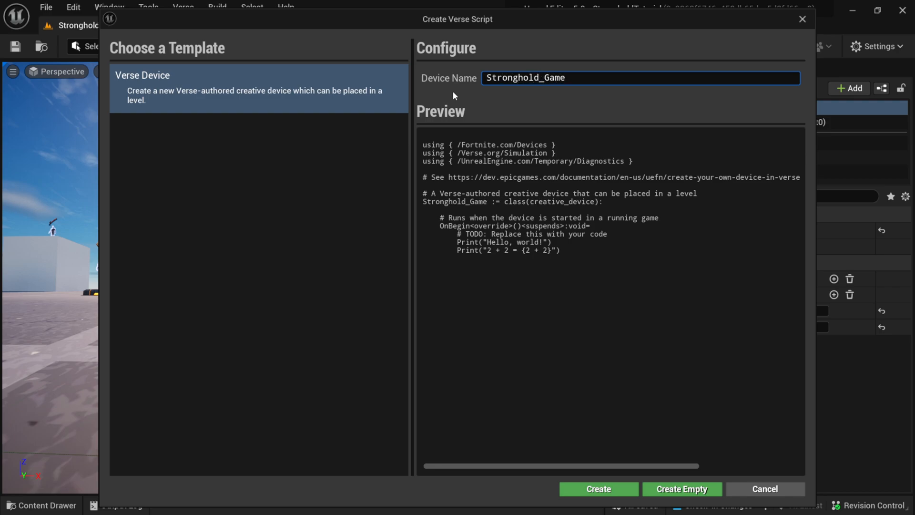
text(_Manager)
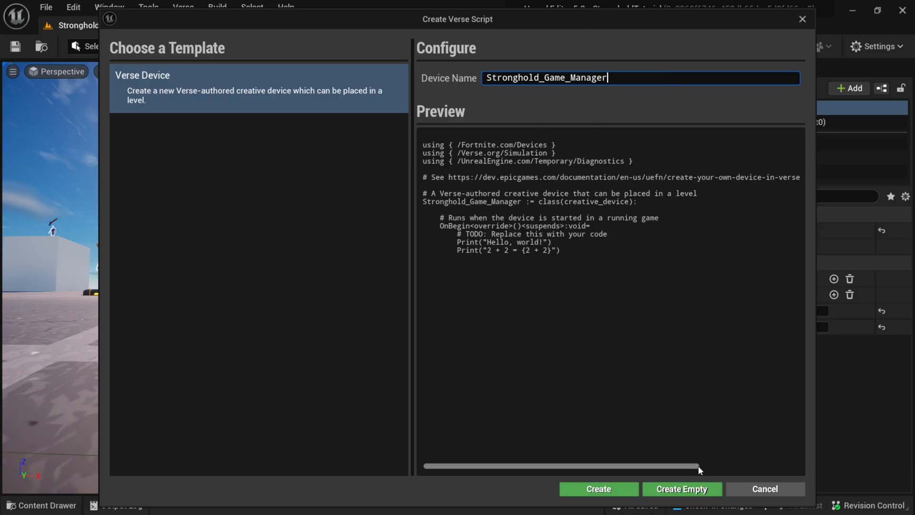
click(687, 490)
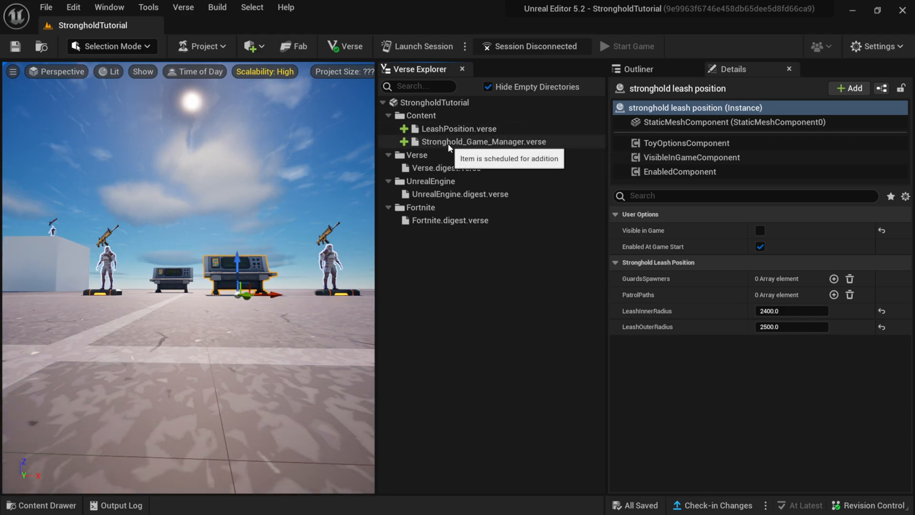
Open Stronghold_Game_Manager.verse for editing and copy the complete stronghold_game_manager script from the Add Verse Script to Devices documentation page.
click(492, 142)
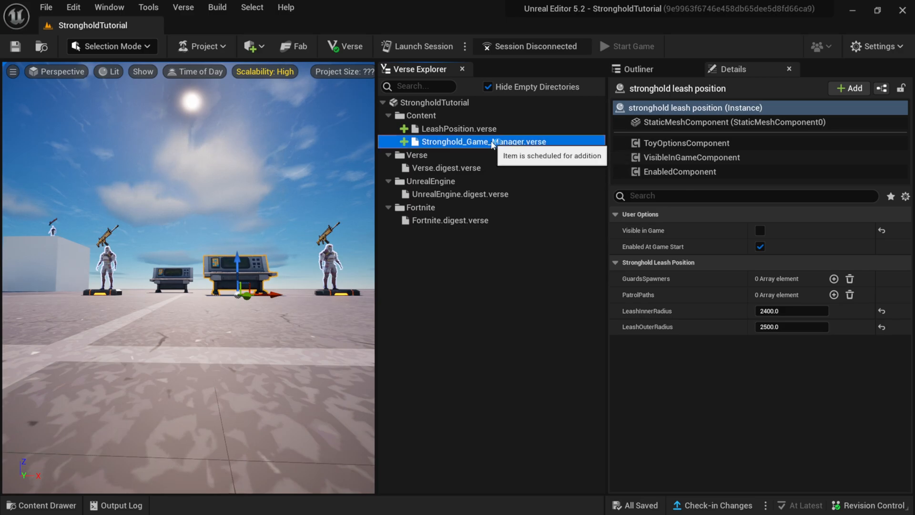
double_click(492, 142)
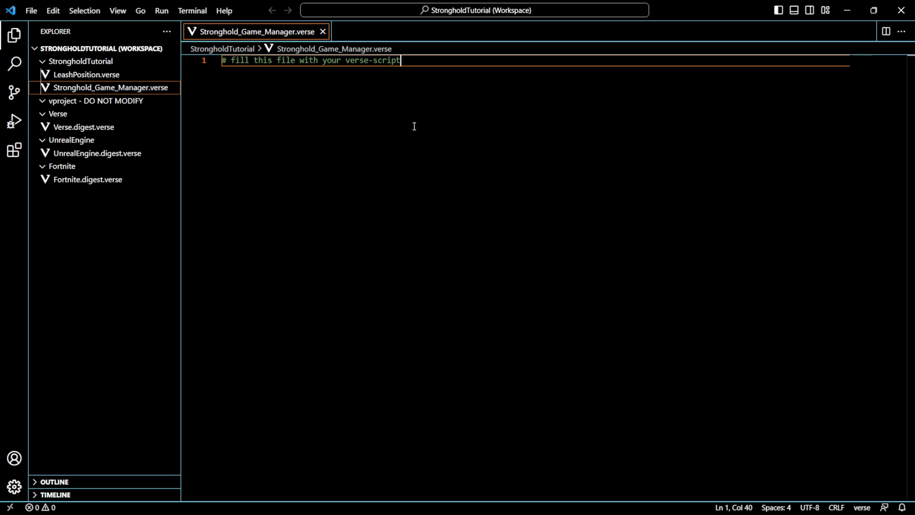
key(alt+Tab)
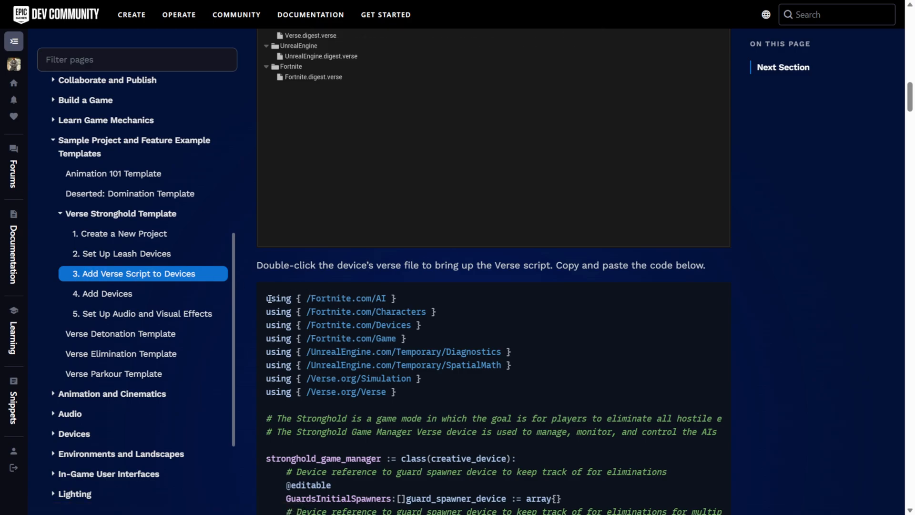
drag(291, 311, 502, 345)
scroll(536, 429, down, 10)
scroll(532, 426, down, 20)
scroll(520, 415, down, 15)
scroll(510, 411, down, 12)
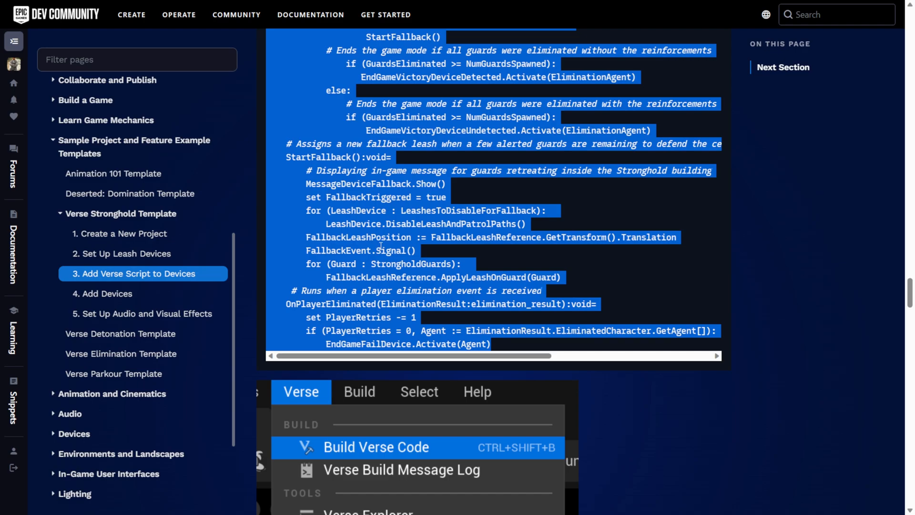
right_click(381, 246)
click(422, 256)
Replace the placeholder comment in Stronghold_Game_Manager.verse with the copied script and save the file.
key(alt+Tab)
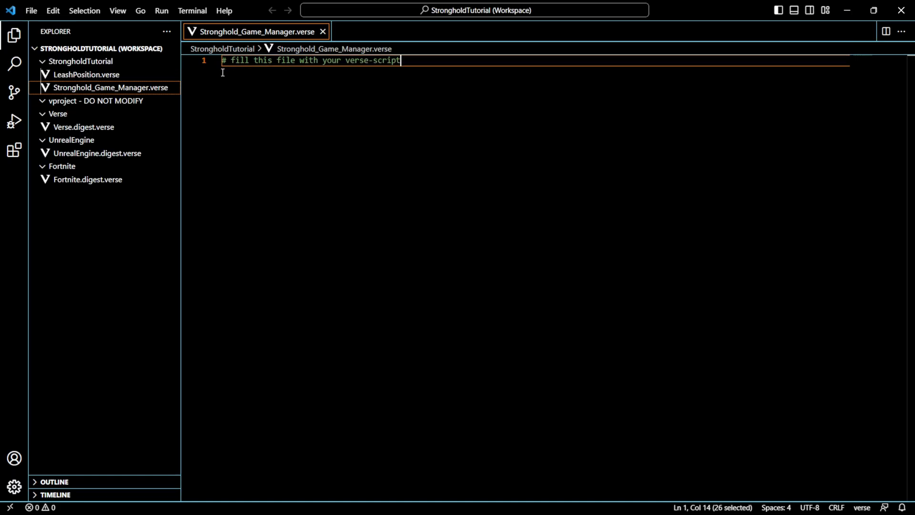
drag(401, 60, 193, 58)
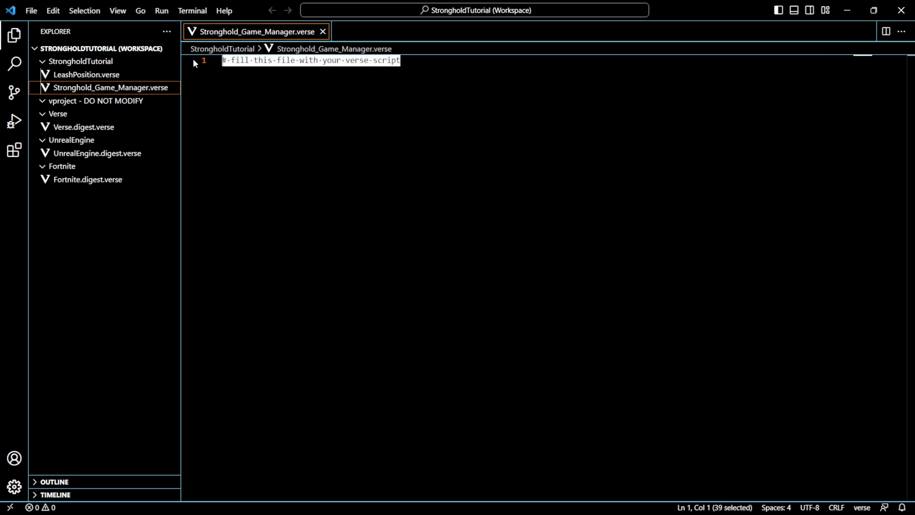
key(BackSpace)
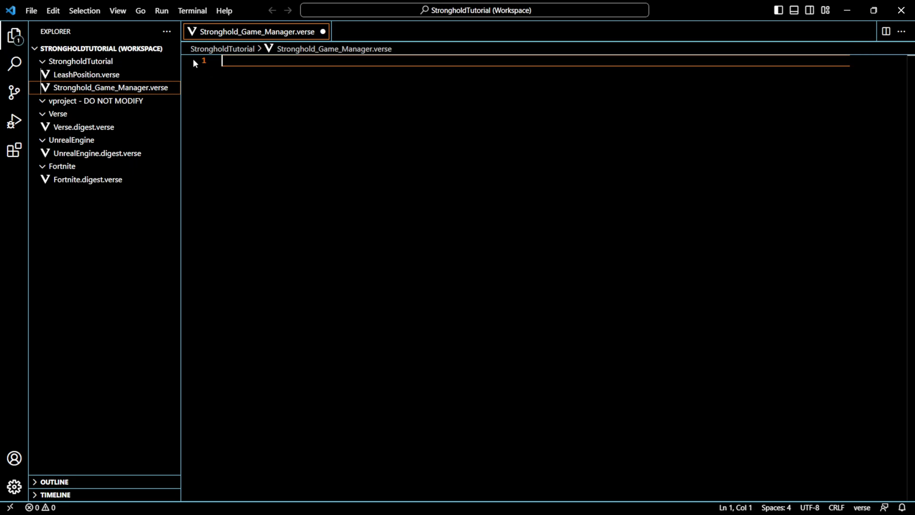
key(ctrl+v)
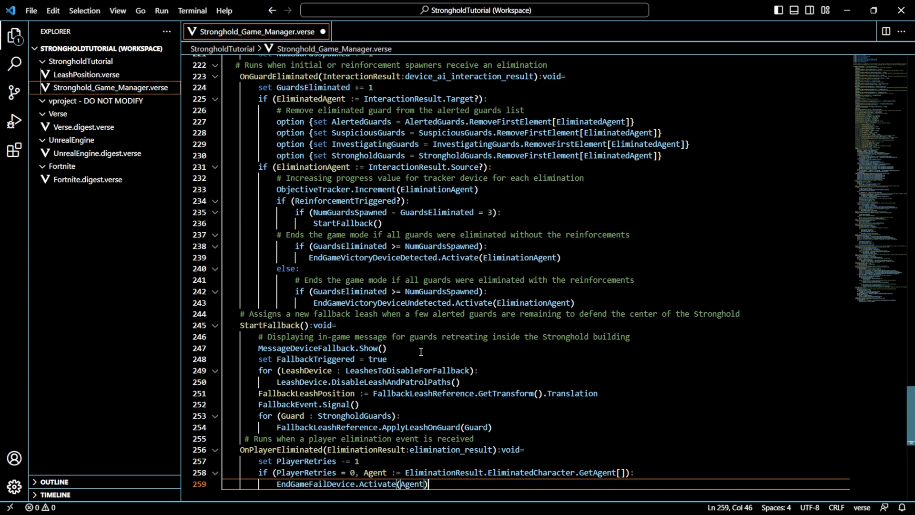
click(31, 10)
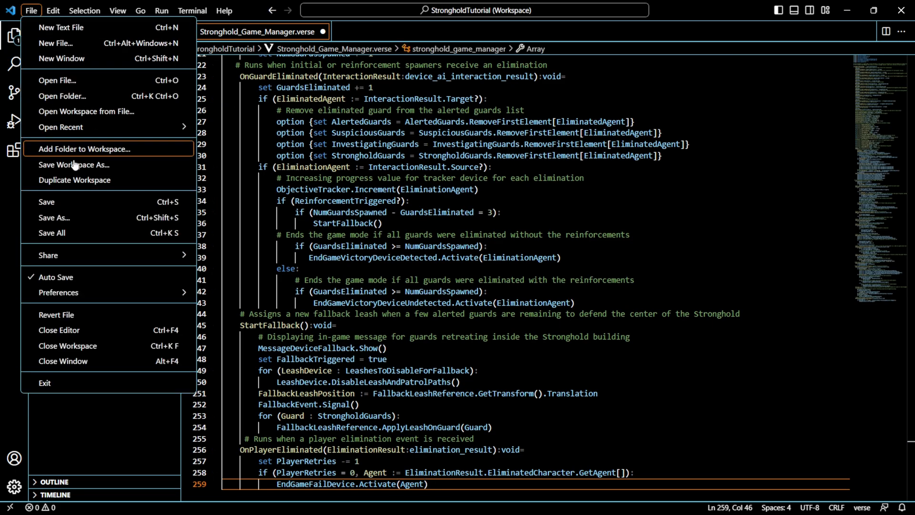
click(46, 202)
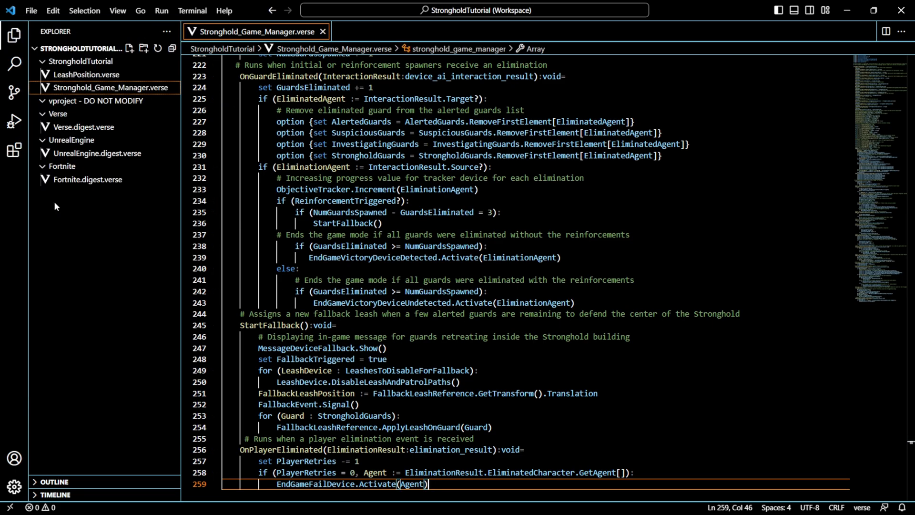
Close the code editor, build the project's Verse code in Unreal Editor, and close the Verse Explorer.
click(901, 9)
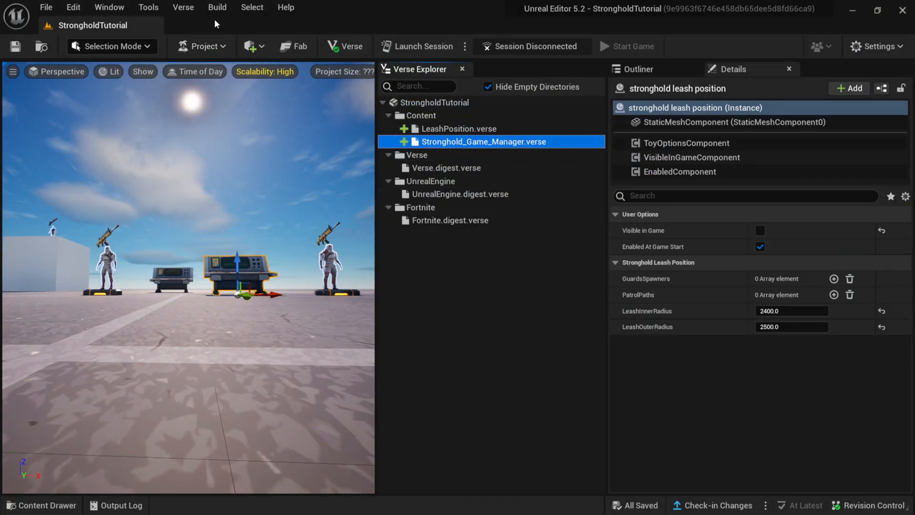
click(183, 7)
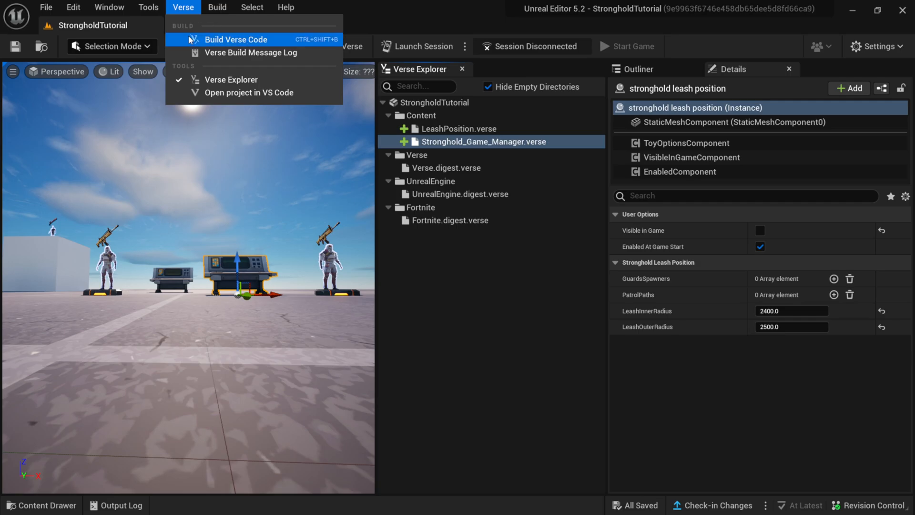
click(250, 41)
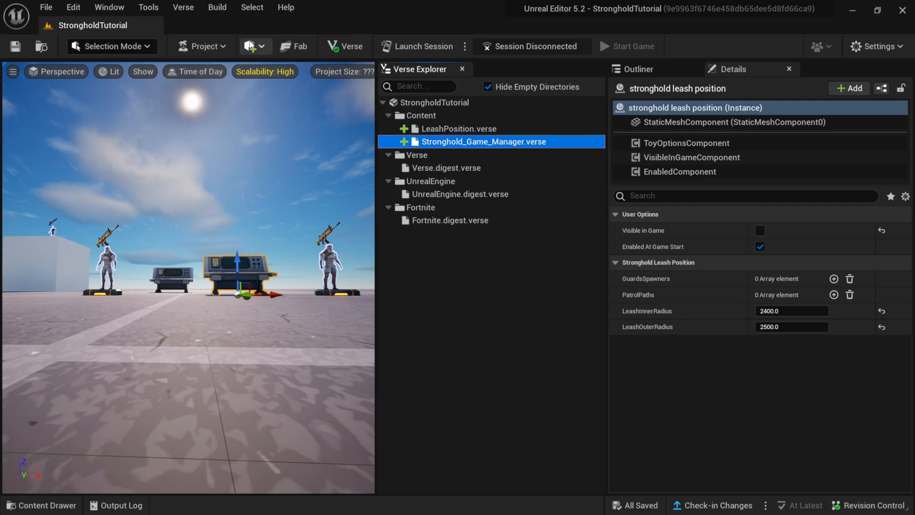
click(462, 70)
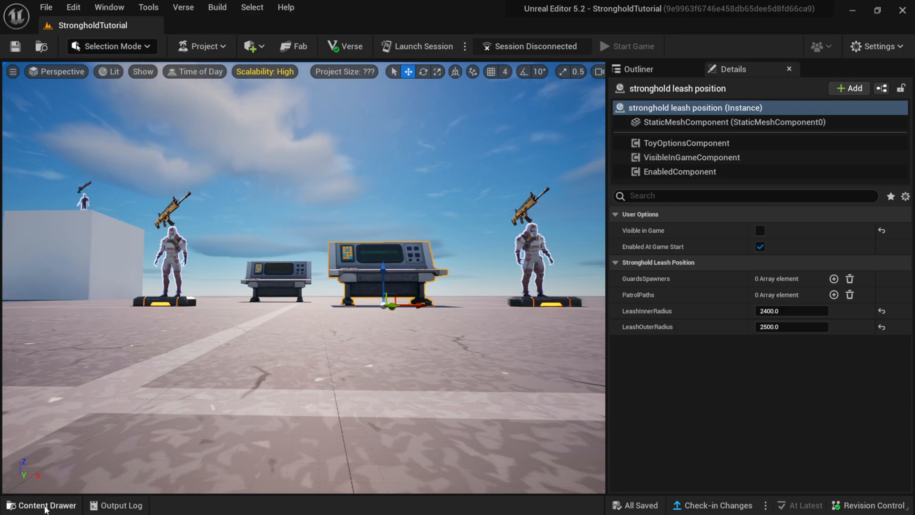
Place the stronghold_game_manager Verse device from the project's CreativeDevices folder into the level.
click(46, 505)
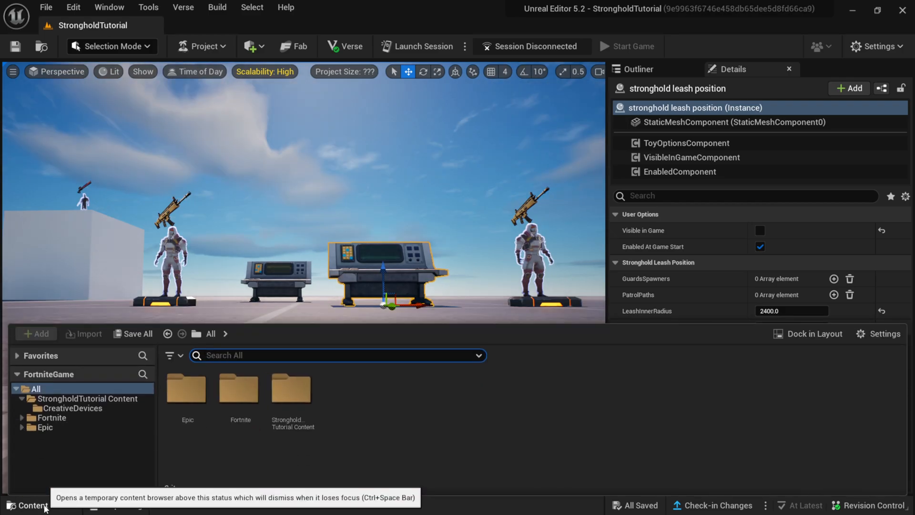
click(71, 408)
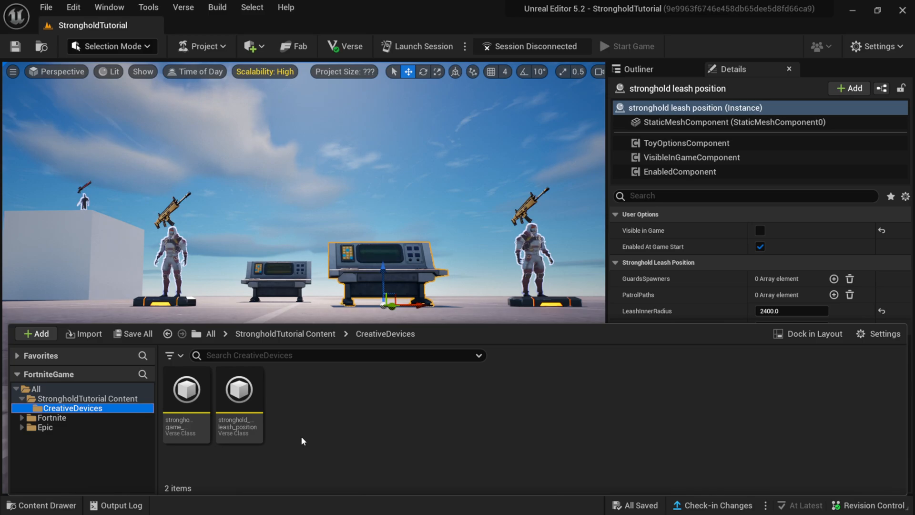
mouse_move(205, 398)
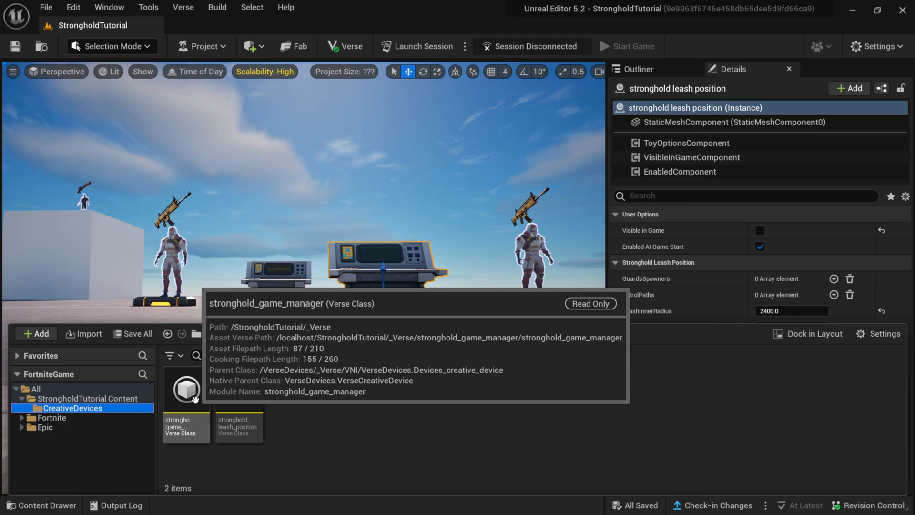
drag(194, 398, 219, 313)
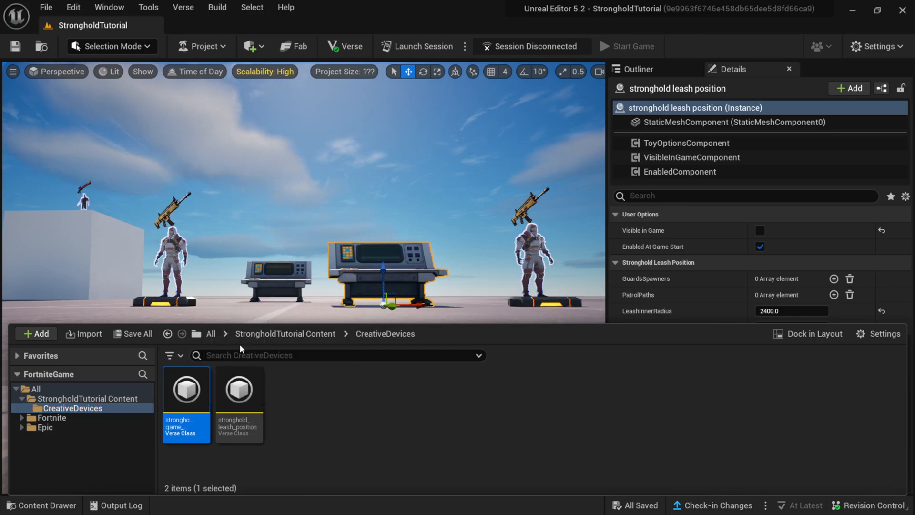
drag(239, 345, 123, 352)
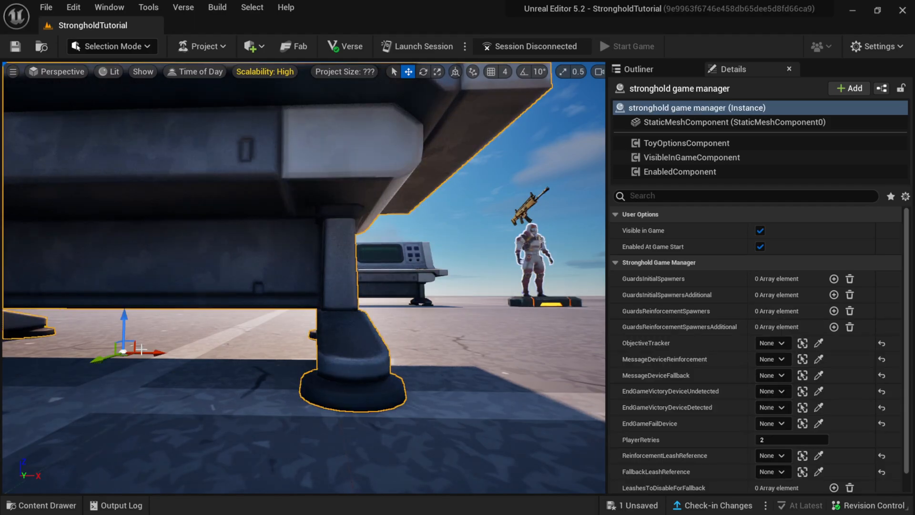
key(f)
right_drag(188, 358, 174, 358)
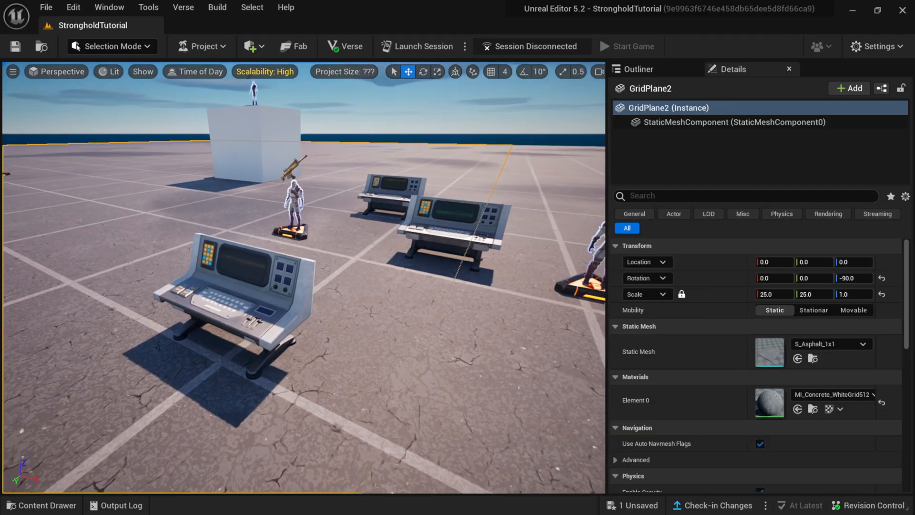
Move the stronghold game manager device across the floor to sit beside the row of red end game devices.
click(246, 297)
drag(224, 349, 174, 401)
scroll(210, 402, down, 6)
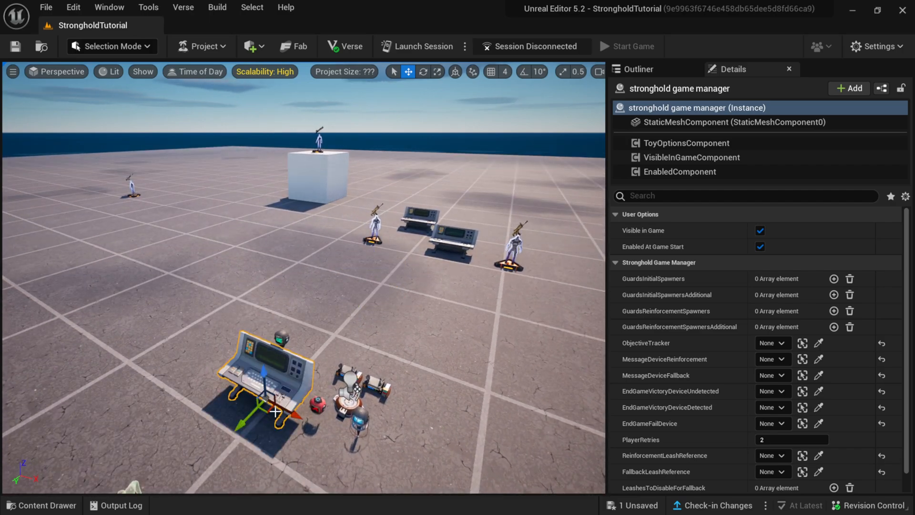
drag(275, 411, 220, 376)
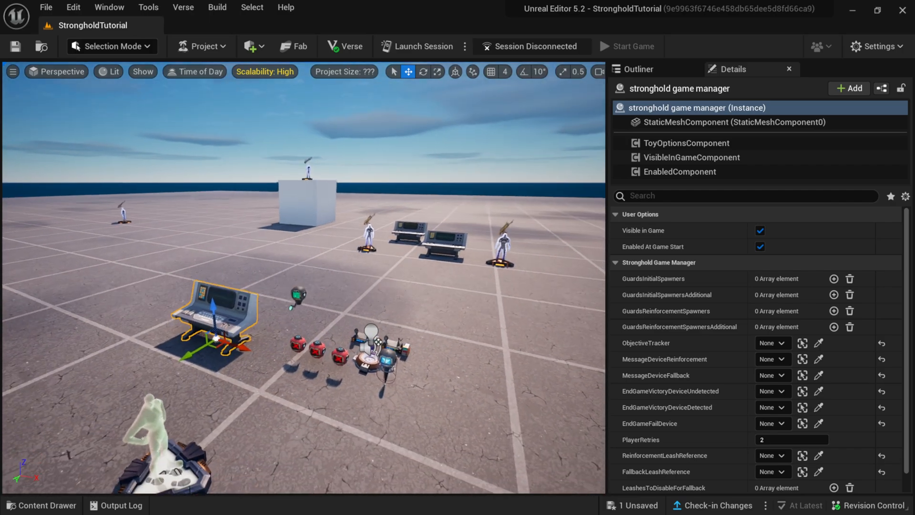
right_drag(370, 314, 371, 313)
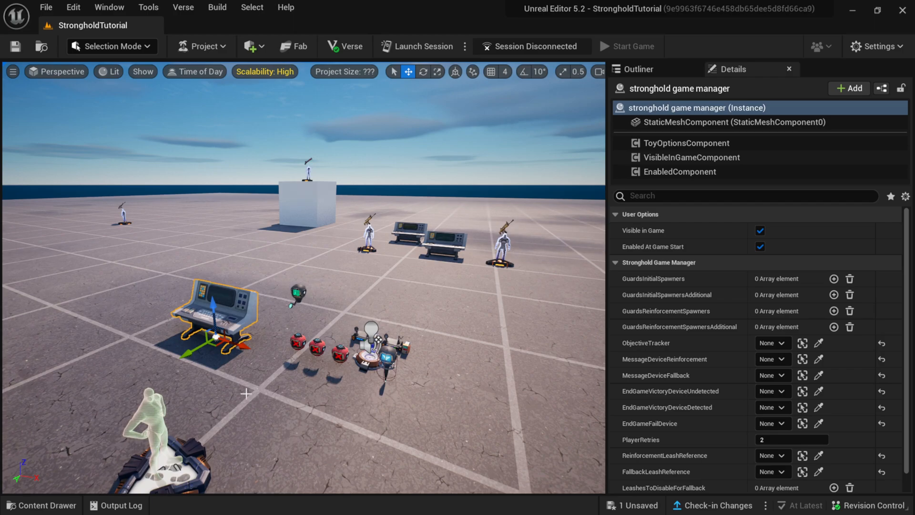
scroll(228, 357, up, 5)
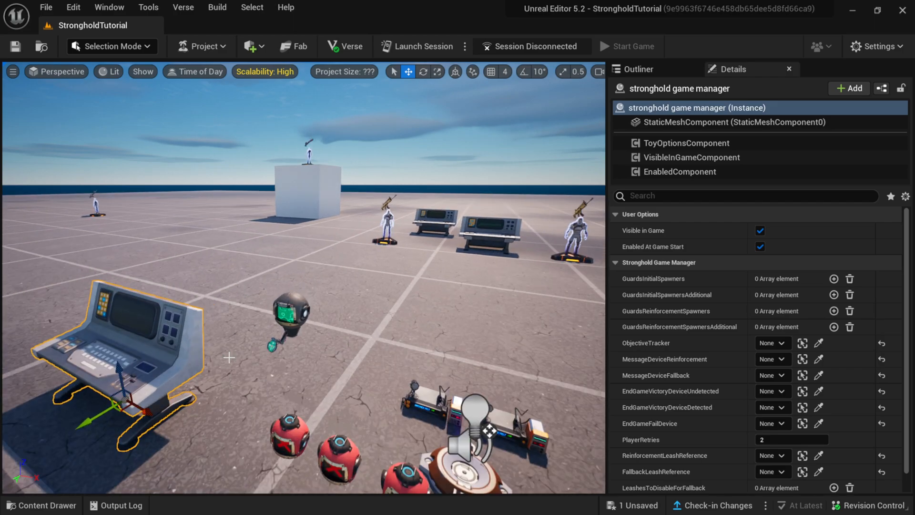
middle_drag(343, 437, 343, 437)
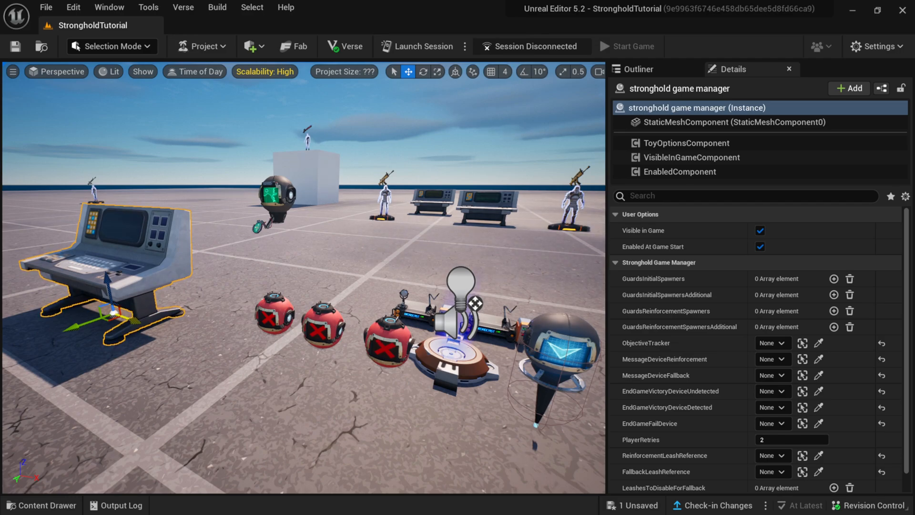
drag(133, 320, 176, 336)
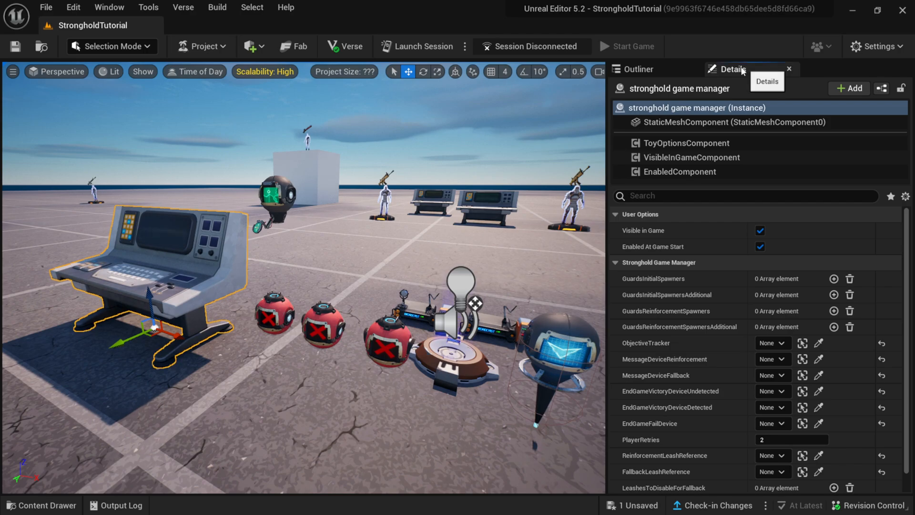
Arrange the Details and Outliner panels side by side and widen them so the stronghold game manager's options are fully readable.
drag(636, 69, 611, 109)
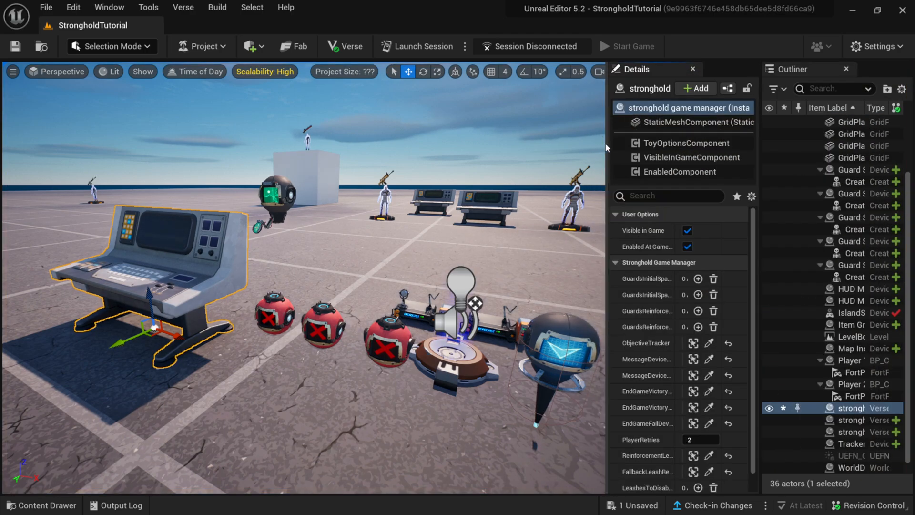
drag(606, 150, 414, 150)
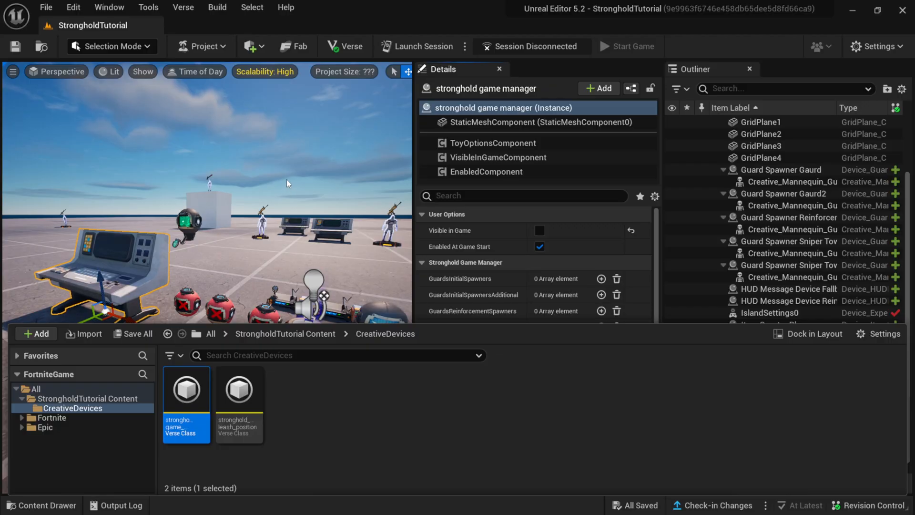
click(120, 265)
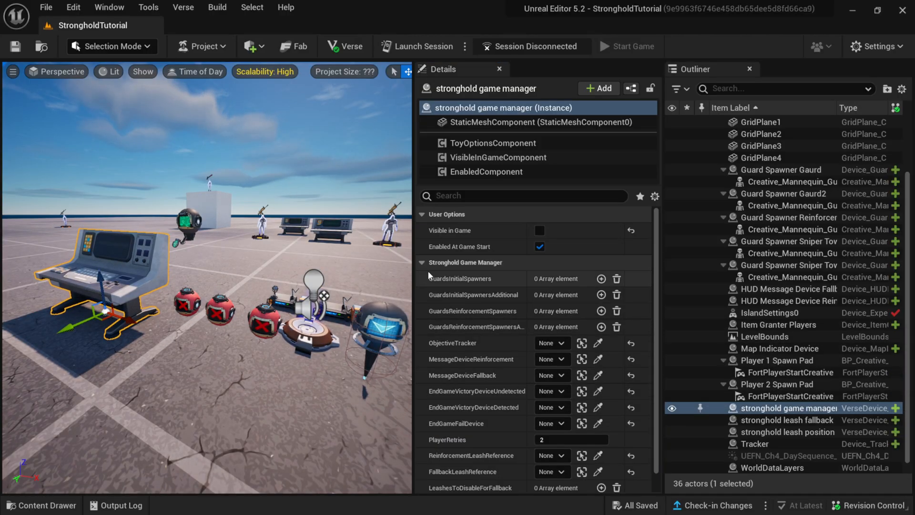
drag(407, 246, 358, 245)
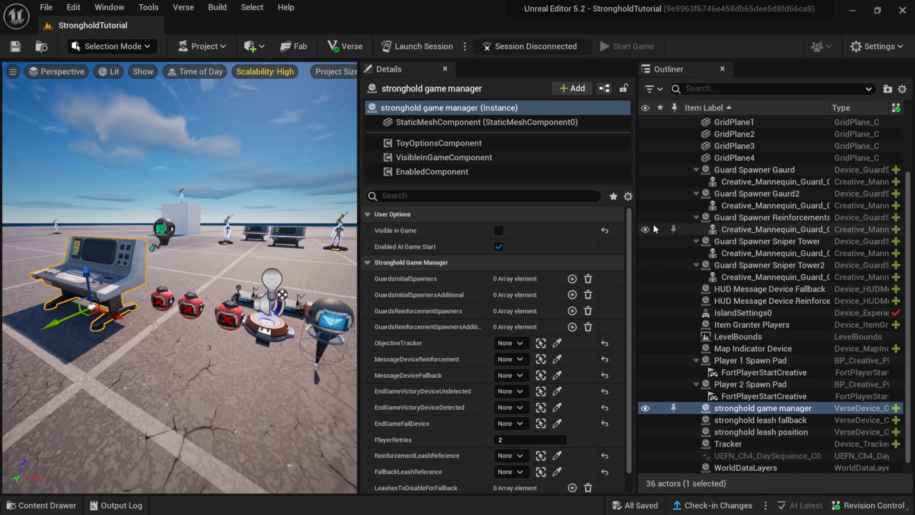
drag(636, 229, 667, 229)
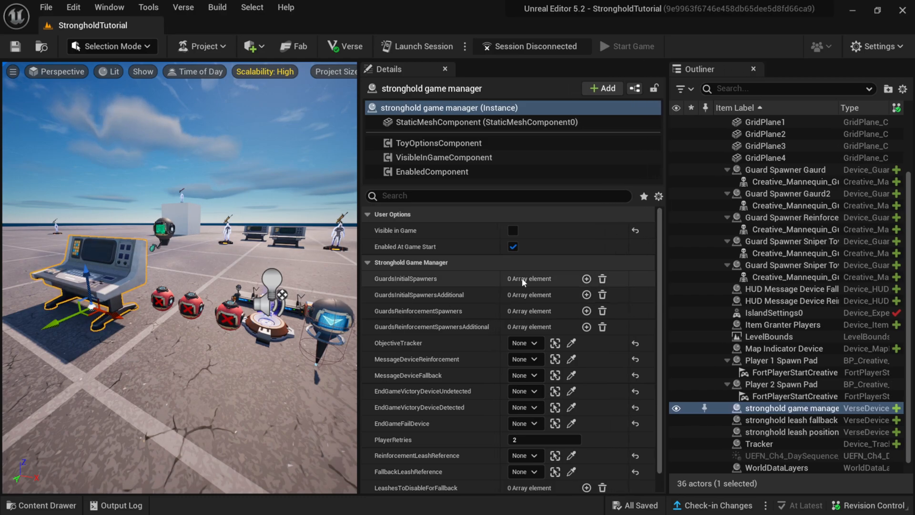
Add three elements to the stronghold game manager's GuardsInitialSpawners array and assign Guard Spawner Gaurd to index 0.
click(587, 278)
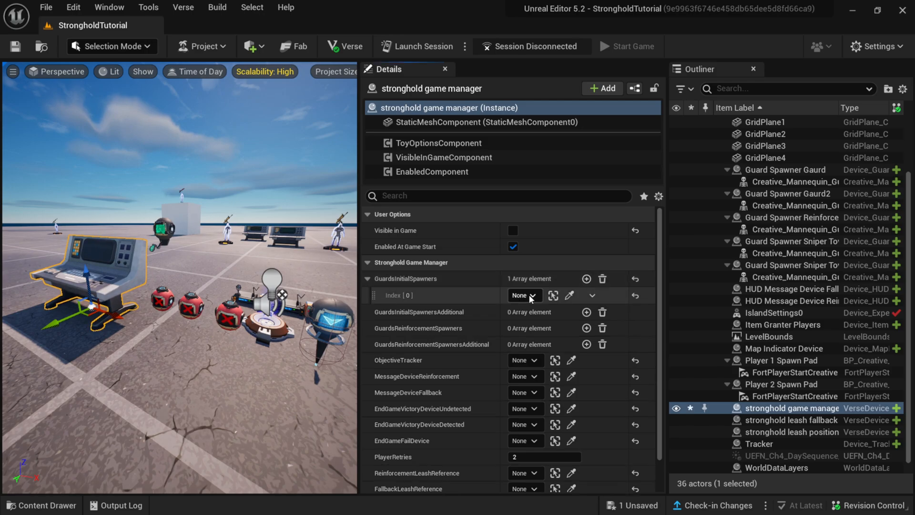
click(529, 295)
key(Escape)
click(587, 279)
click(587, 279)
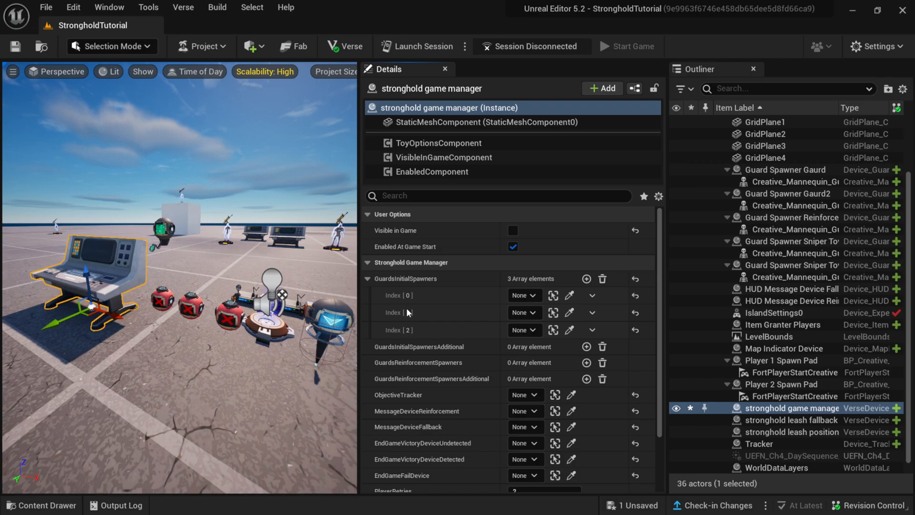
click(532, 296)
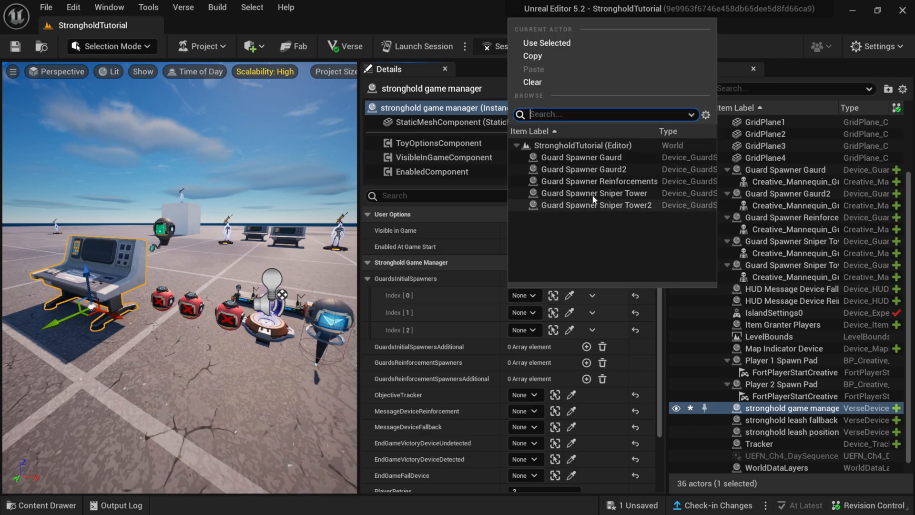
click(597, 160)
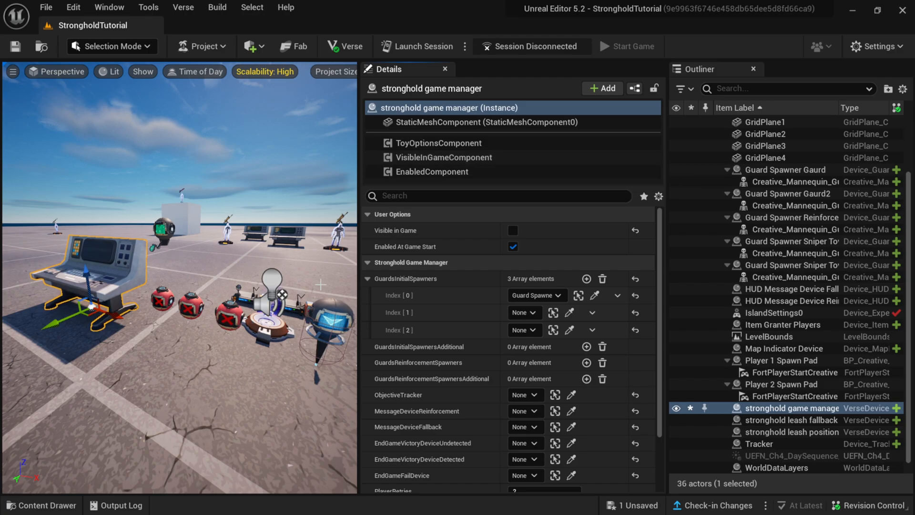
Empty the stronghold game manager's GuardsInitialSpawners array and add three new elements to it.
click(603, 278)
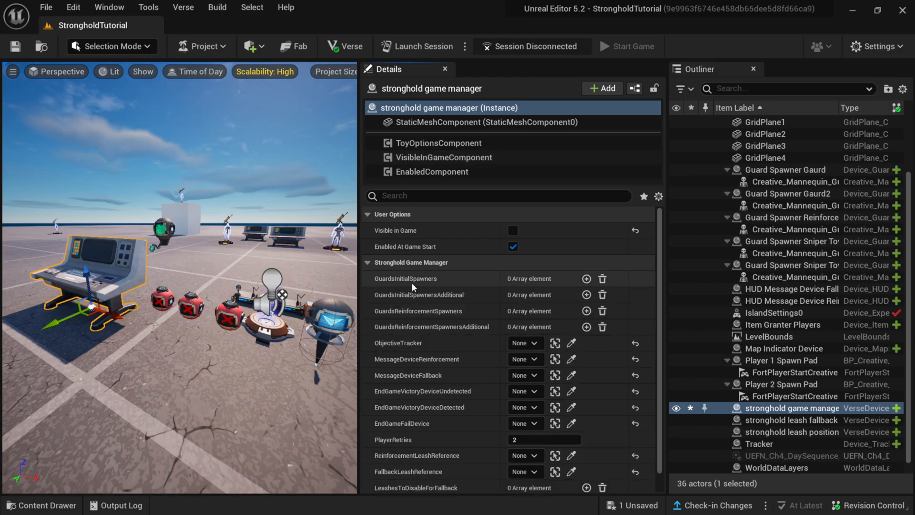
click(586, 279)
click(587, 279)
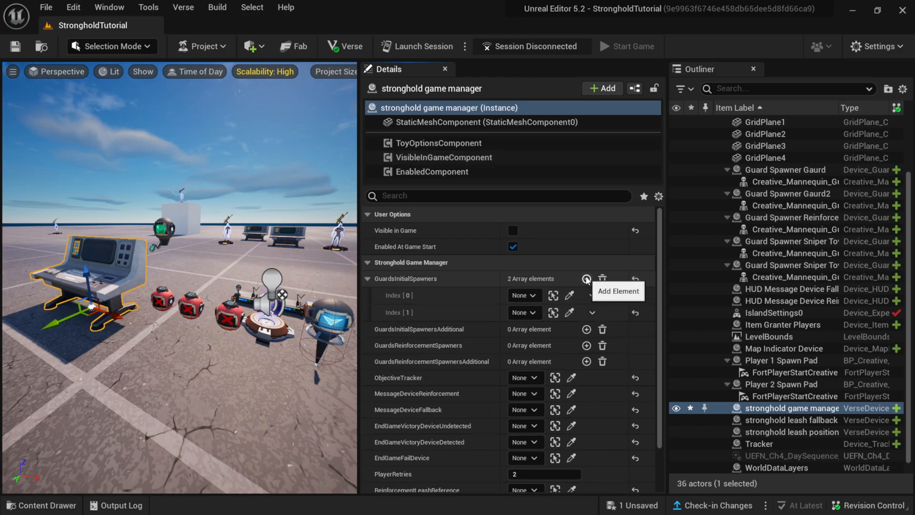
click(586, 279)
Assign Guard Spawner Gaurd, Guard Spawner Gaurd2 and Guard Spawner Sniper Tower to GuardsInitialSpawners indexes 0, 1 and 2.
click(525, 296)
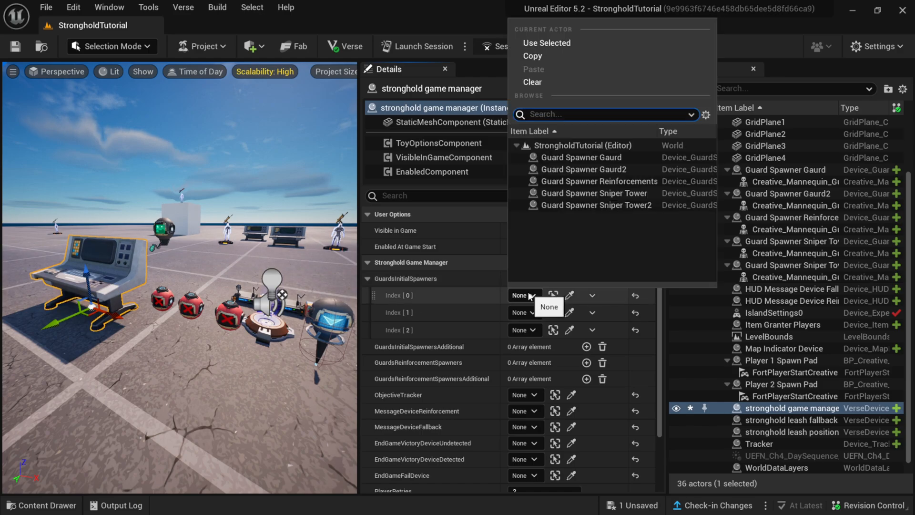
click(603, 161)
click(524, 312)
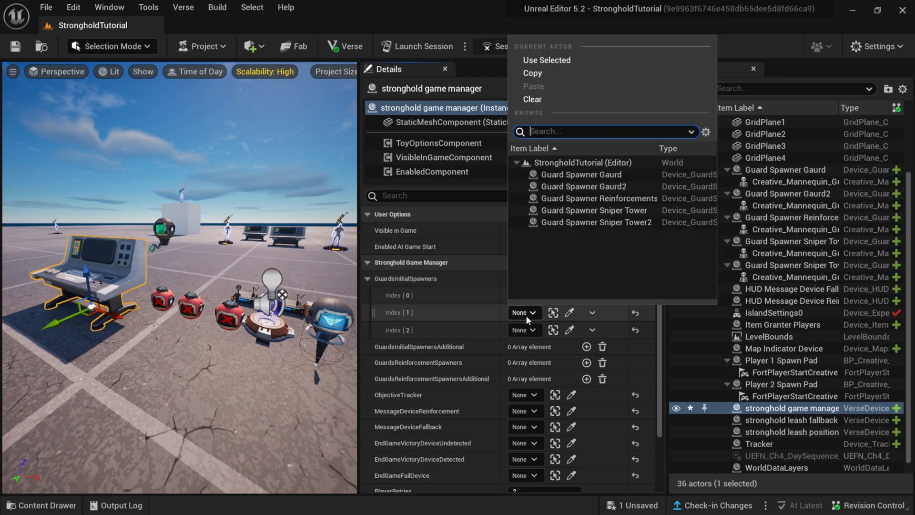
click(622, 187)
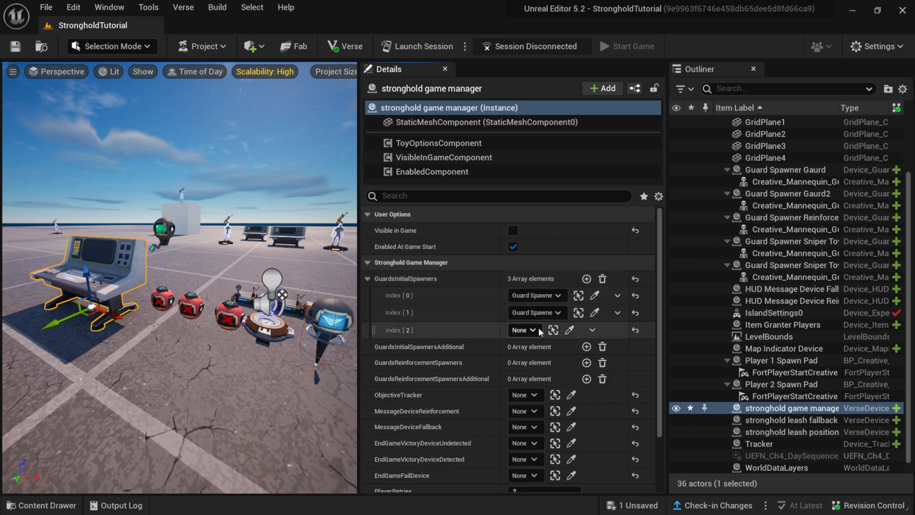
click(524, 330)
click(605, 227)
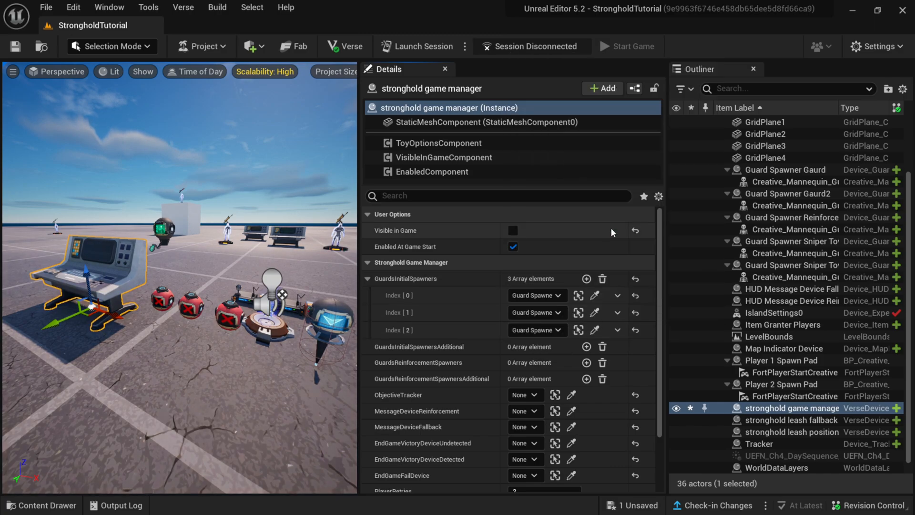
Add a fourth element to GuardsInitialSpawners, assign Guard Spawner Sniper Tower2 to it and collapse the array.
click(587, 278)
click(524, 347)
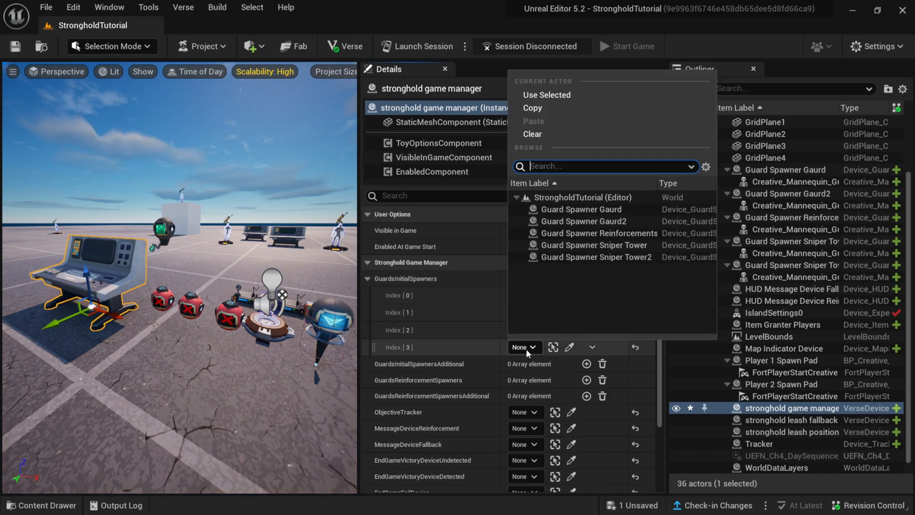
click(636, 258)
click(368, 278)
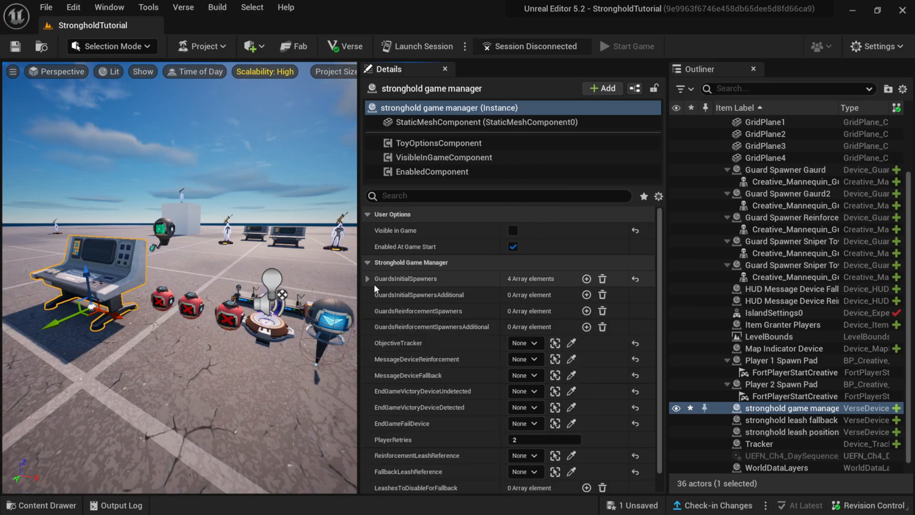
Add one element to GuardsReinforcementSpawners, assign Guard Spawner Reinforcements to it and collapse the array.
click(587, 311)
click(524, 328)
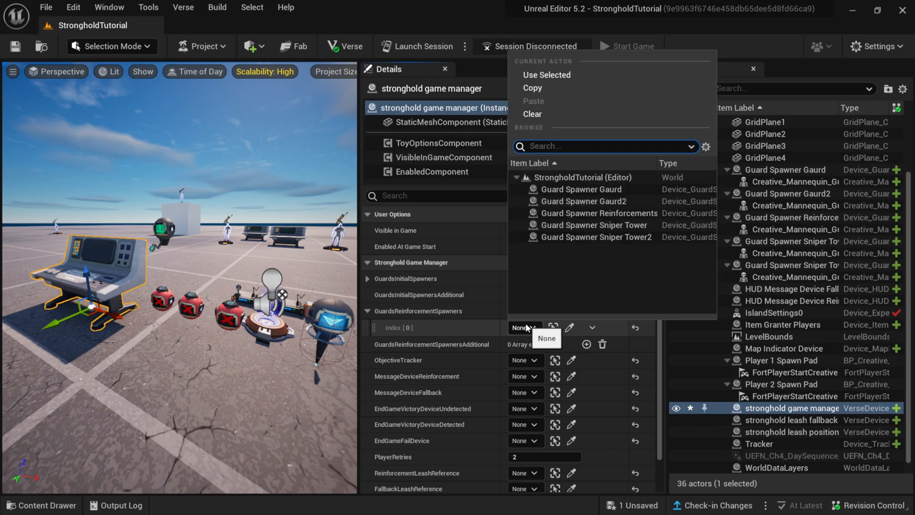
click(613, 214)
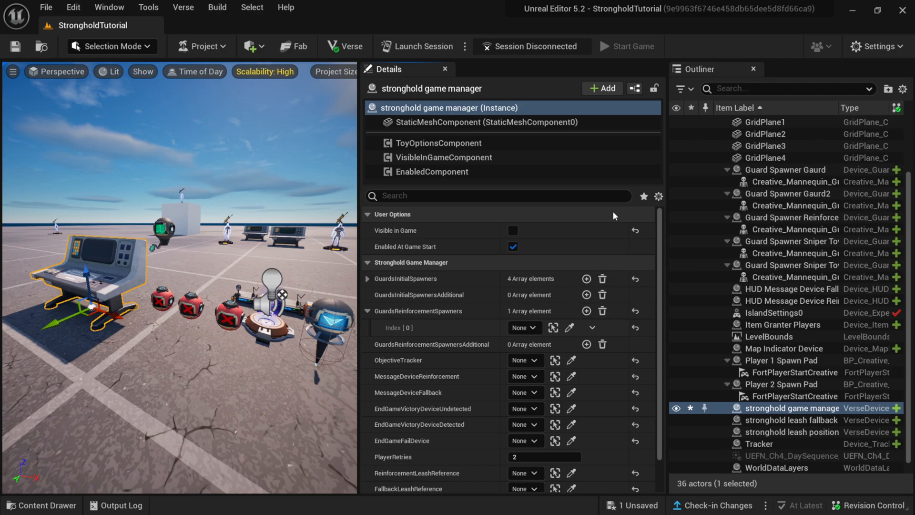
click(367, 311)
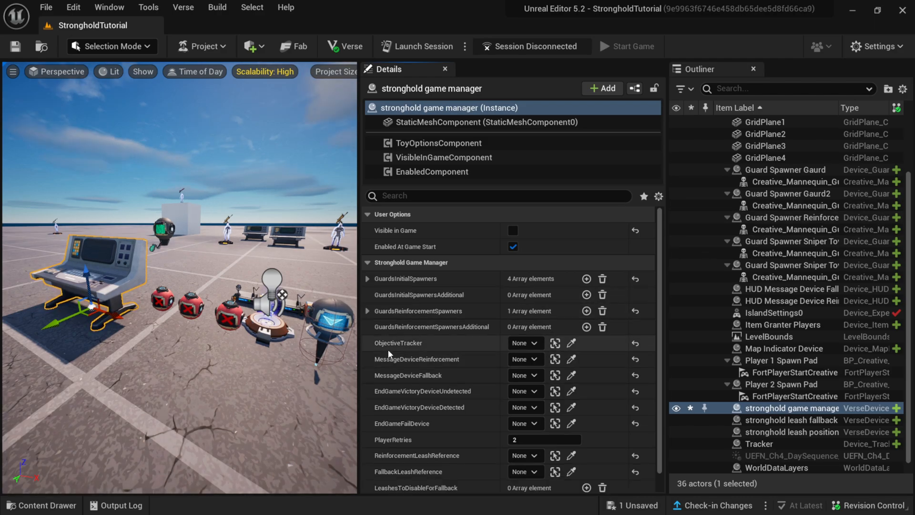
Set ObjectiveTracker to Tracker, and assign HUD Message Device Reinforcements and HUD Message Device Fallback to MessageDeviceReinforcement and MessageDeviceFallback.
click(526, 345)
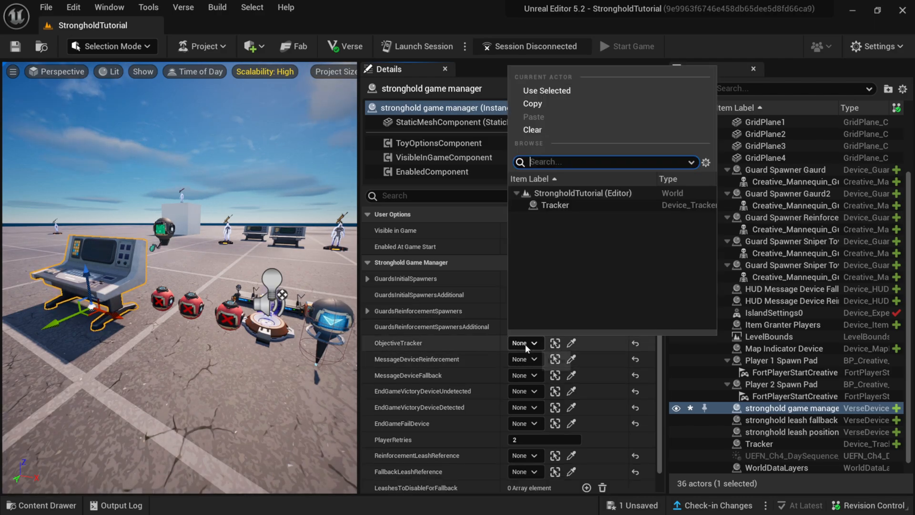
click(555, 205)
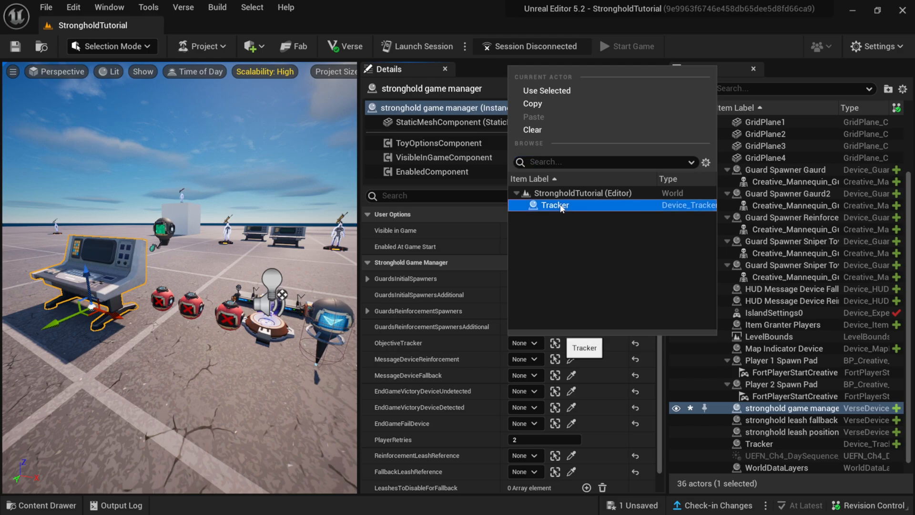
click(534, 359)
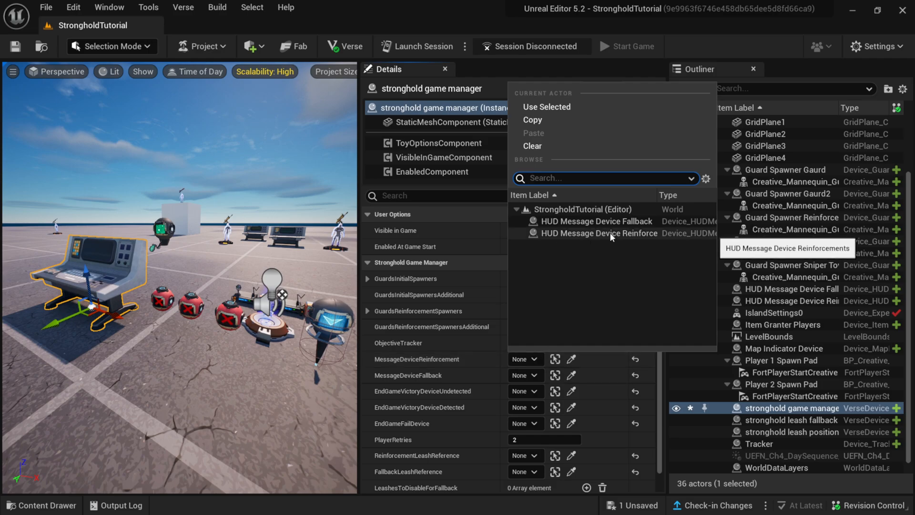
click(634, 233)
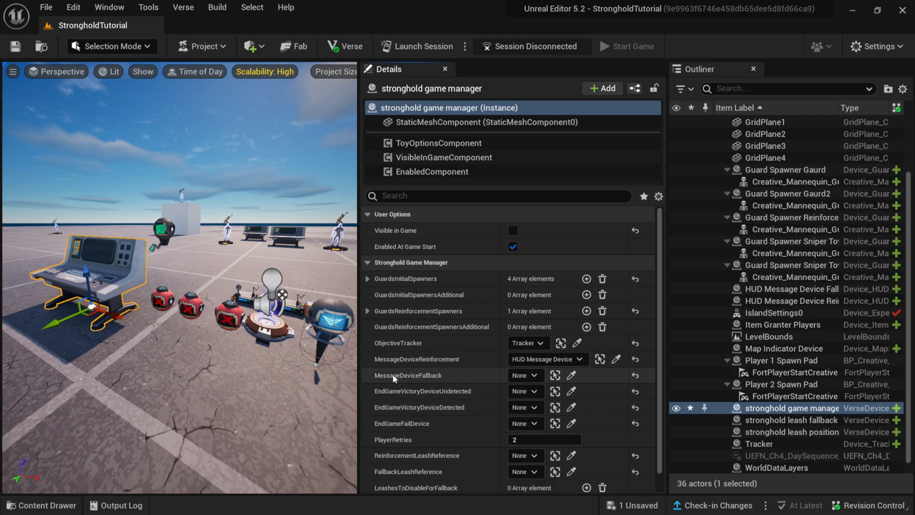
click(524, 375)
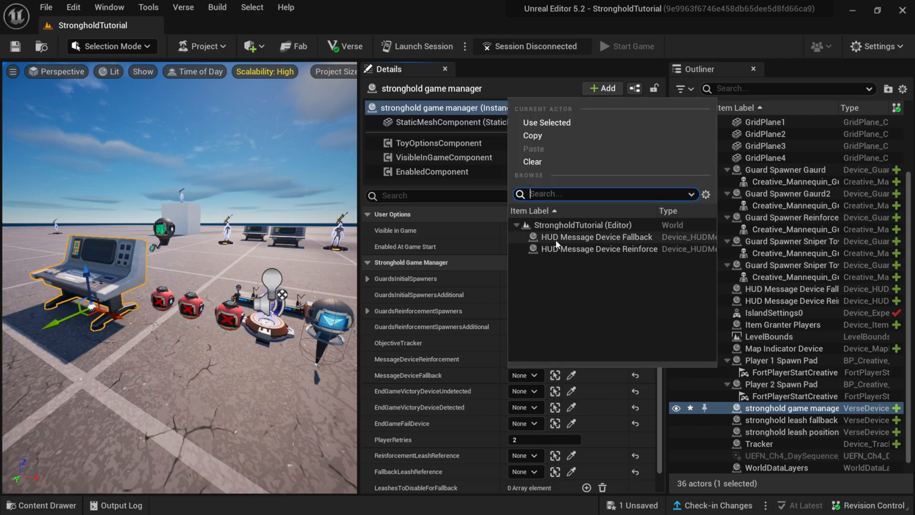
click(639, 242)
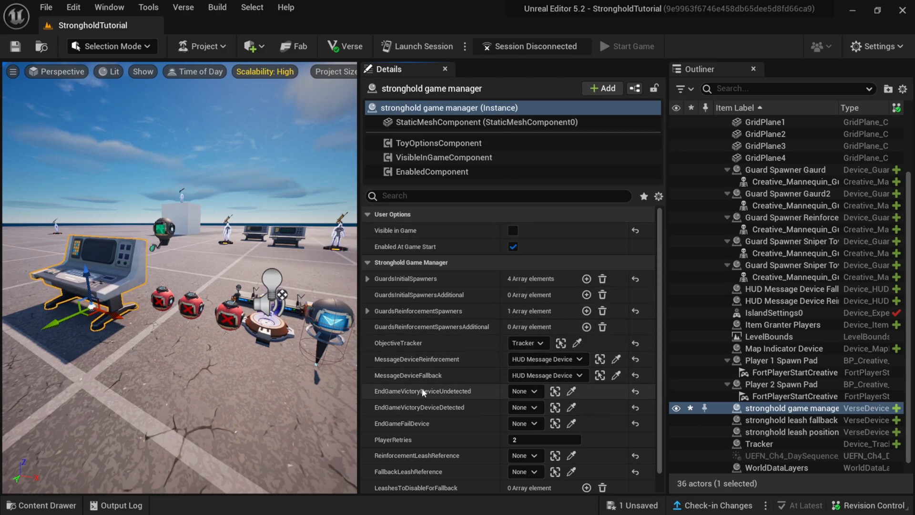
Assign End Game Device Undetected, Detected and Fail to EndGameVictoryDeviceUndetected, EndGameVictoryDeviceDetected and EndGameFailDevice respectively.
click(535, 391)
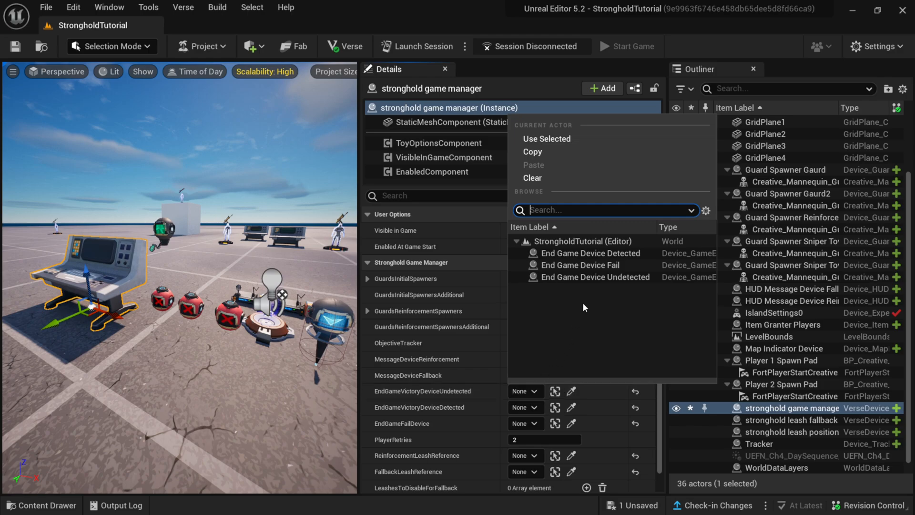
click(615, 277)
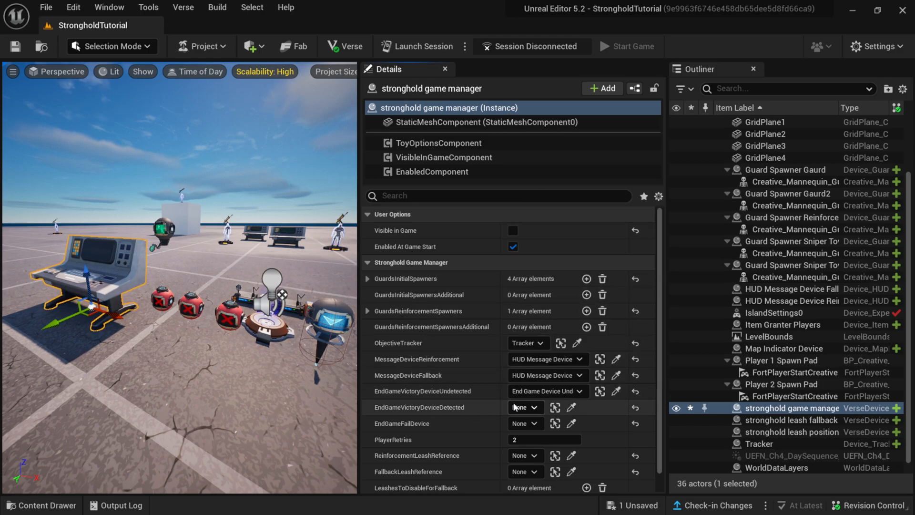
click(520, 407)
click(625, 271)
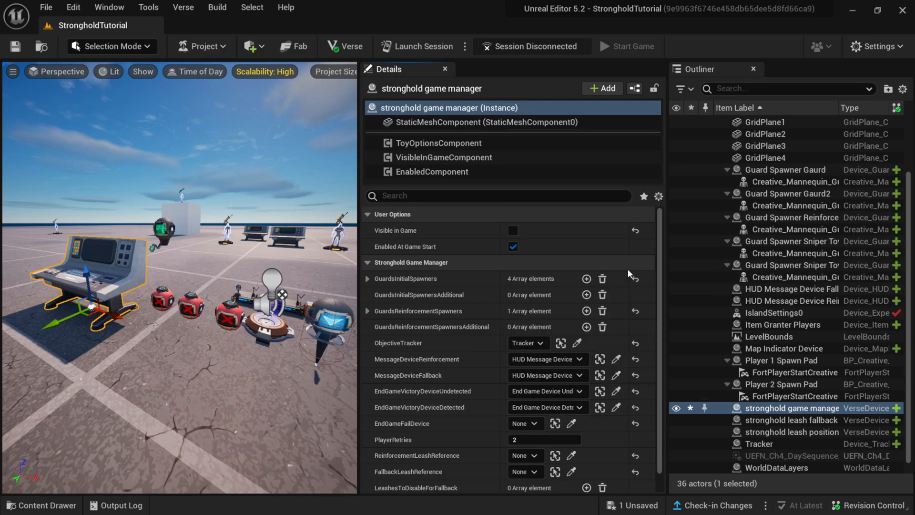
click(527, 423)
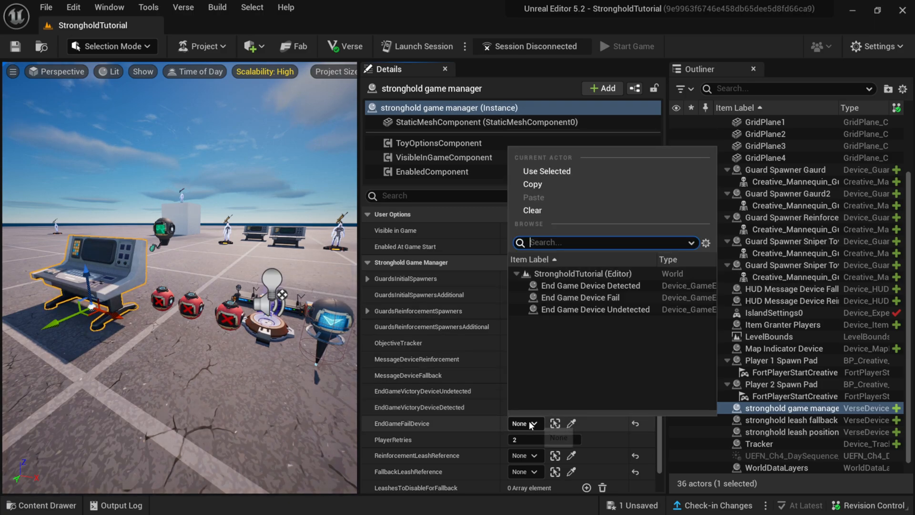
click(584, 297)
Set PlayerRetries to 5, and assign stronghold leash fallback to ReinforcementLeashReference and stronghold leash position to FallbackLeashReference.
scroll(444, 401, down, 1)
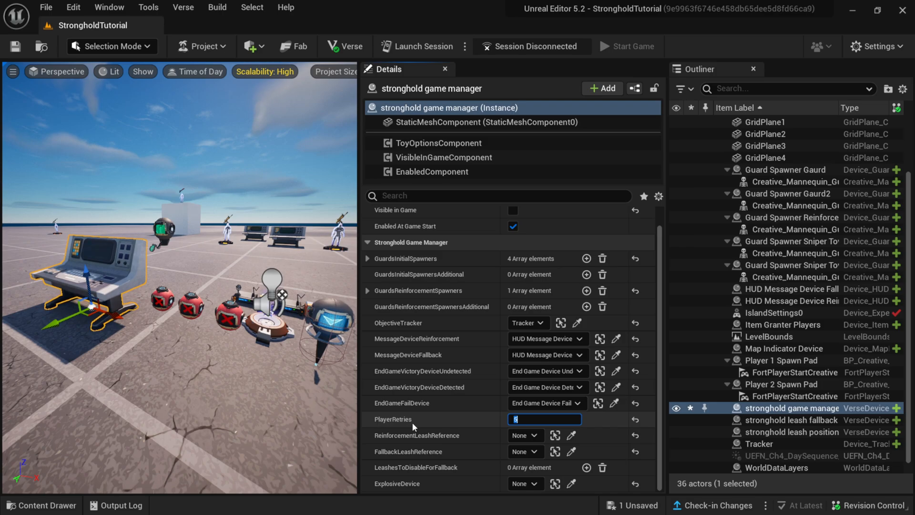
click(404, 439)
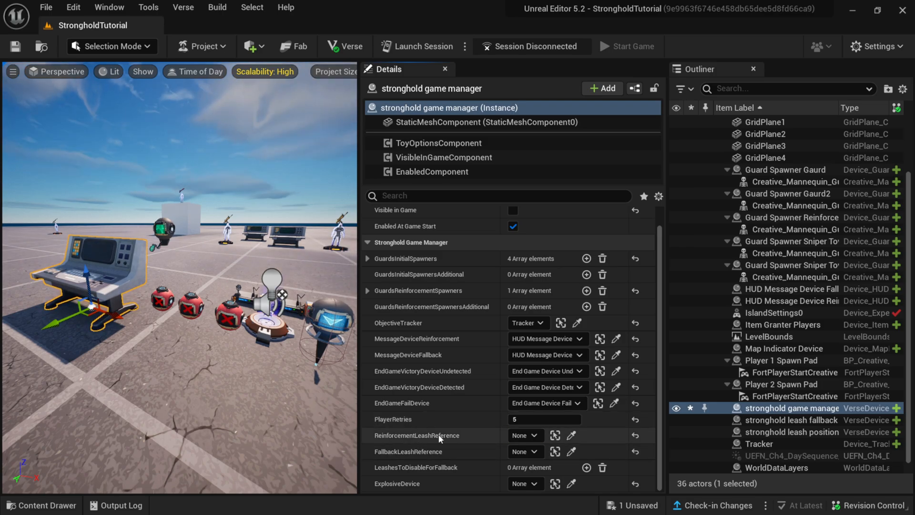
click(533, 436)
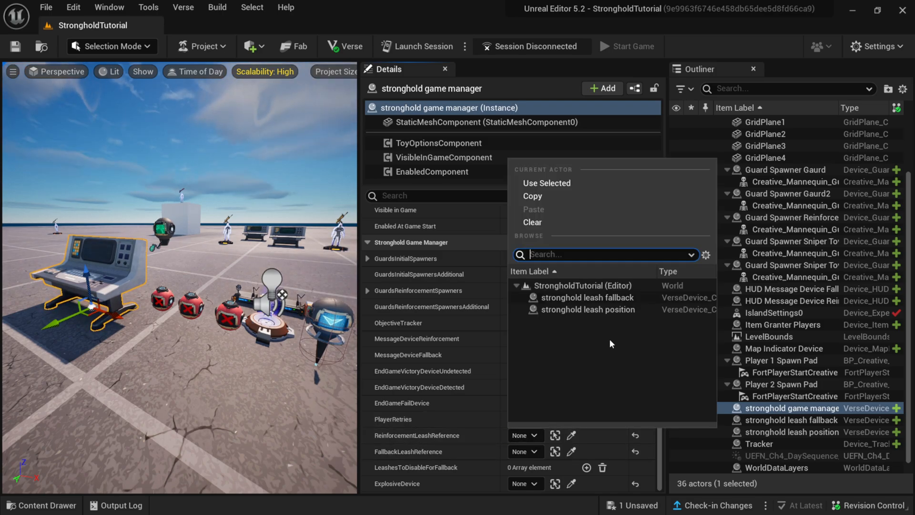
click(616, 298)
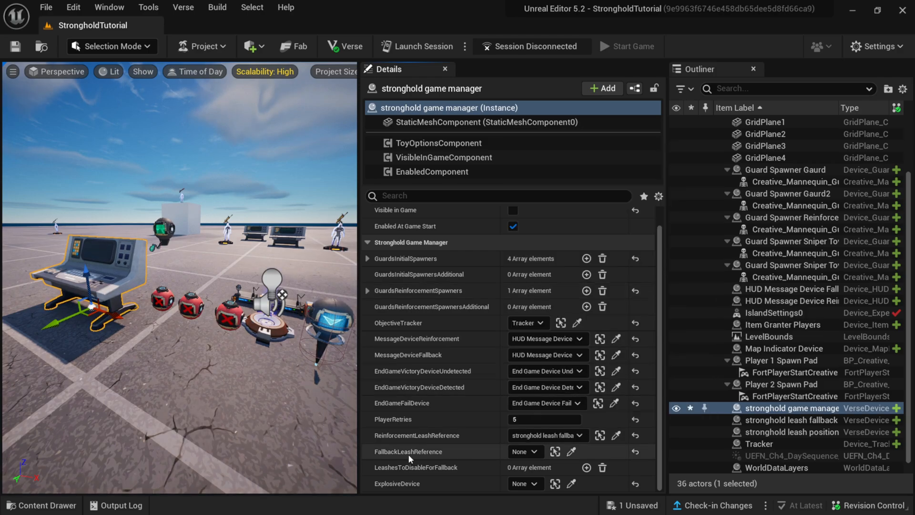
click(524, 451)
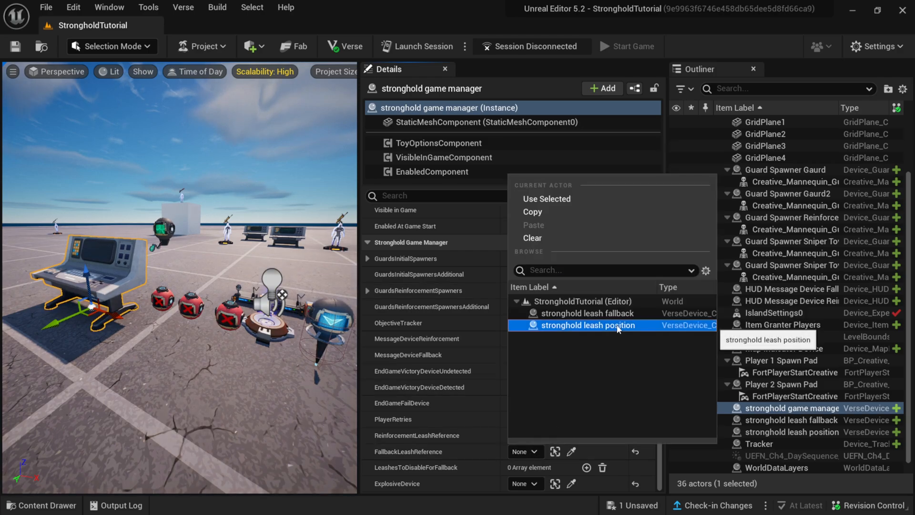
click(617, 325)
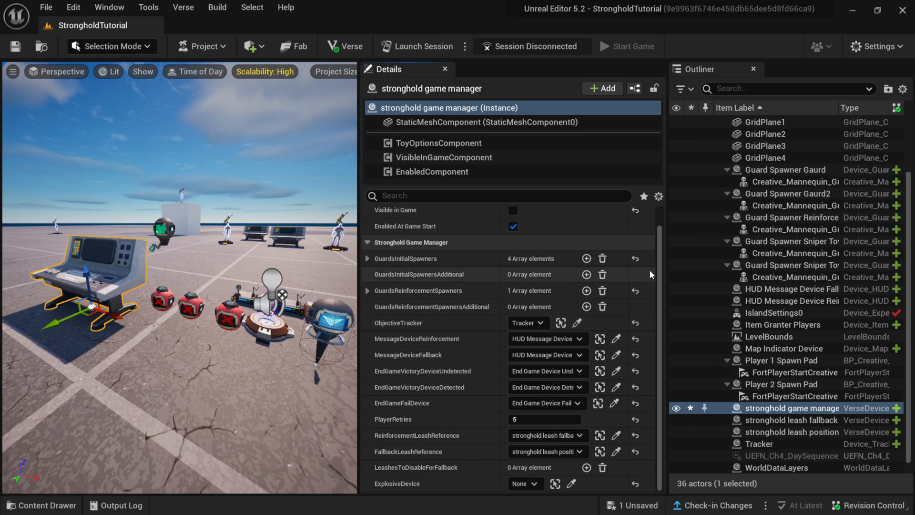
Save all unsaved project content, including the stronghold game manager.
scroll(660, 250, up, 1)
click(48, 505)
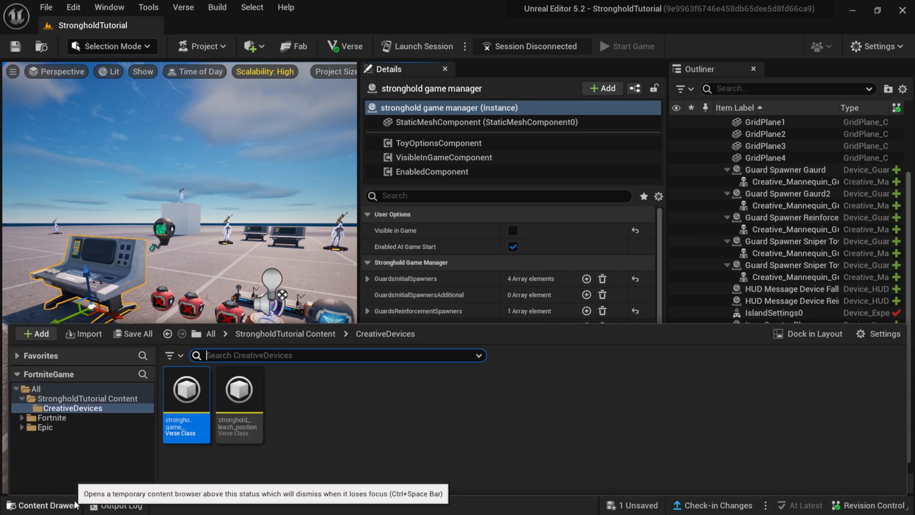
click(123, 338)
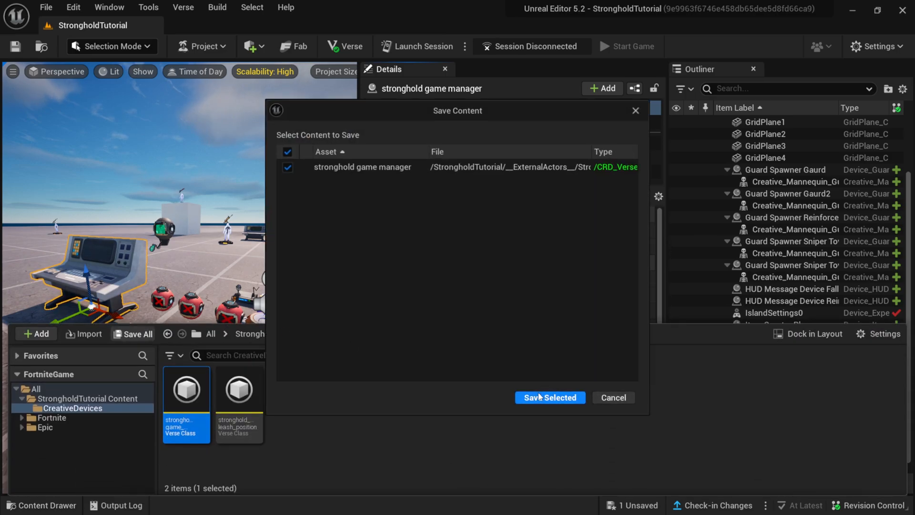
click(537, 393)
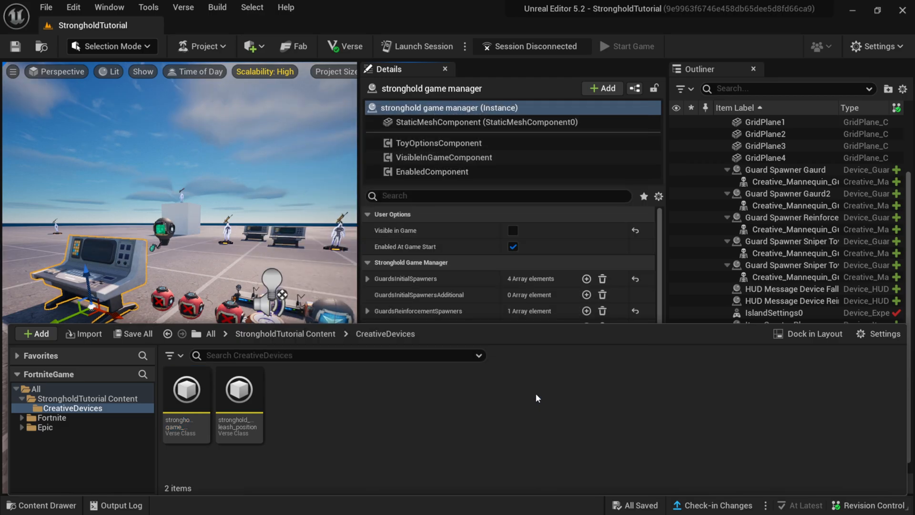
Widen the viewport by narrowing the Details and Outliner panels.
drag(358, 107, 455, 106)
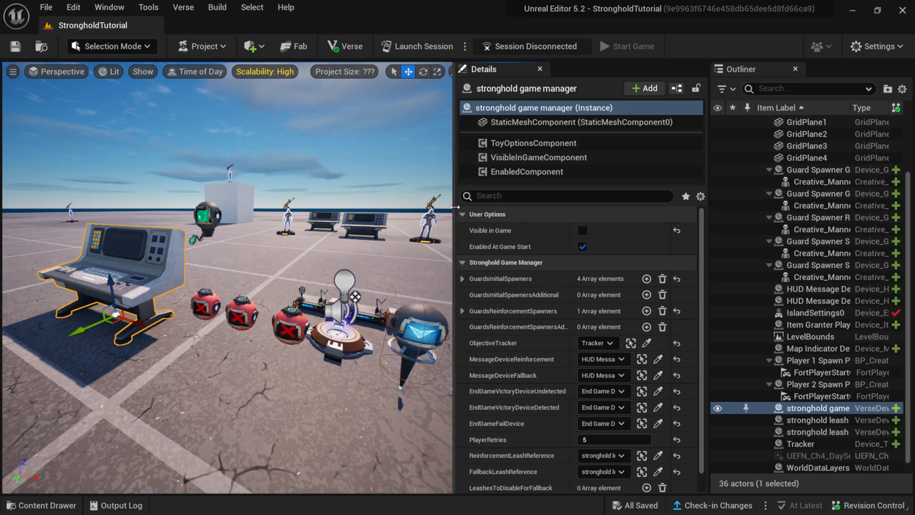
drag(457, 207, 479, 207)
Find the AI Patrol Path Node in the content library and place one on the ground beside the guard spawner.
key(w)
right_drag(363, 238, 210, 423)
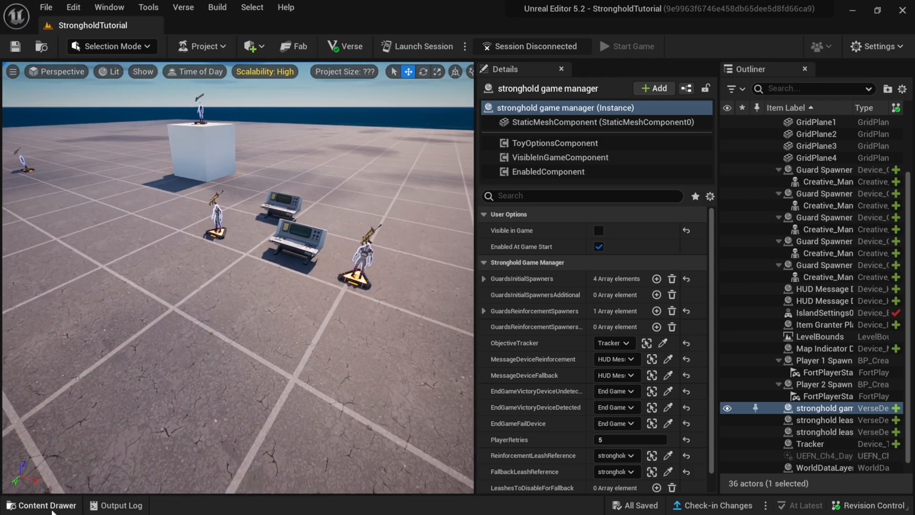
click(29, 503)
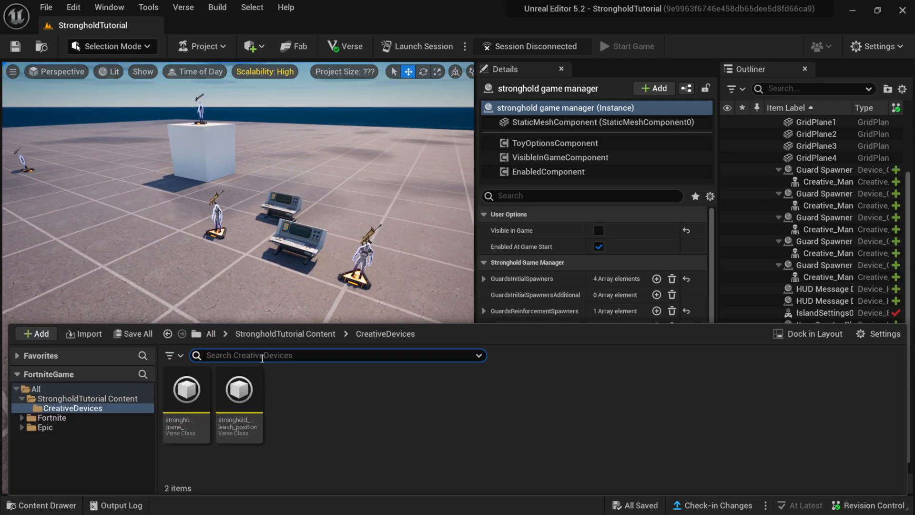
text(path)
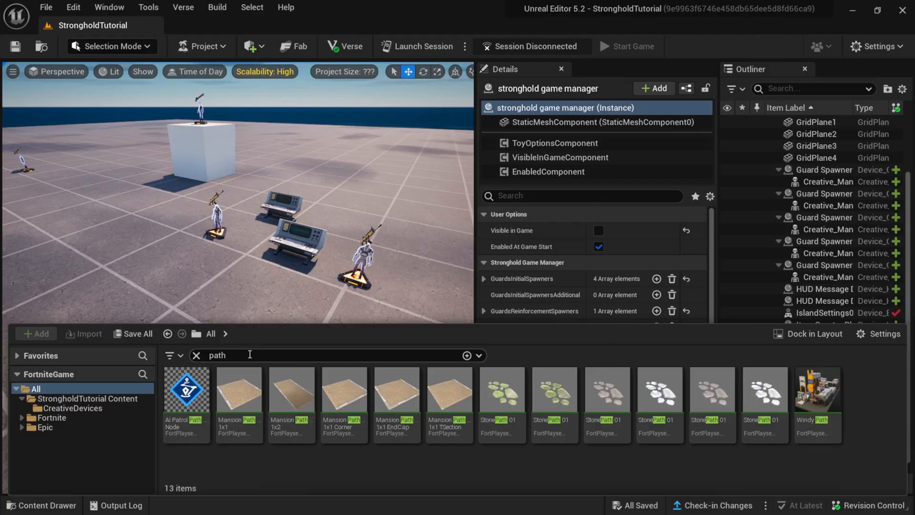
click(187, 429)
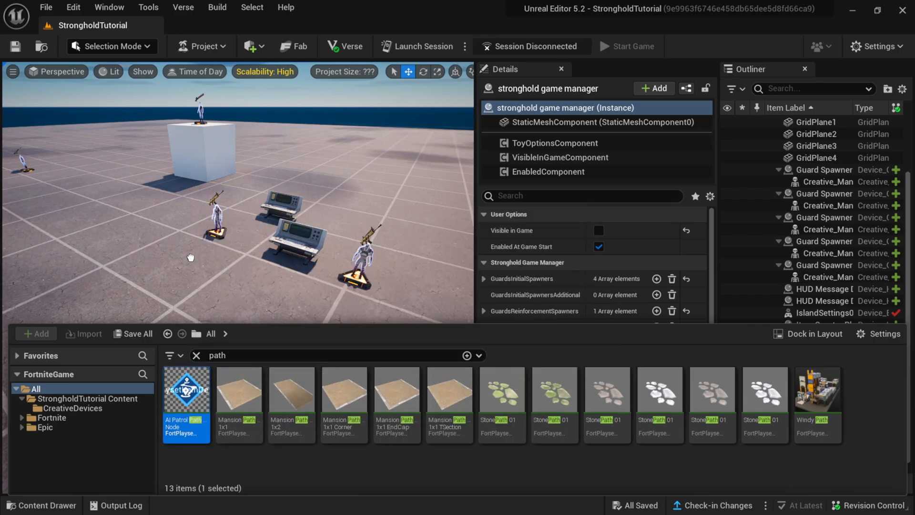
drag(190, 257, 184, 208)
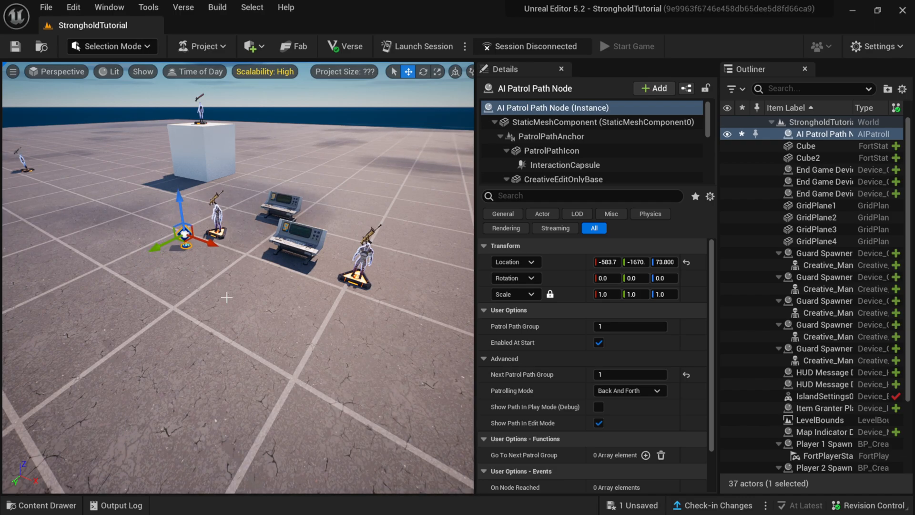
Find stairs in the content library, place an Agency Stairs Doubleback behind the consoles, and set its Z rotation to 90.
click(42, 505)
text(stairs)
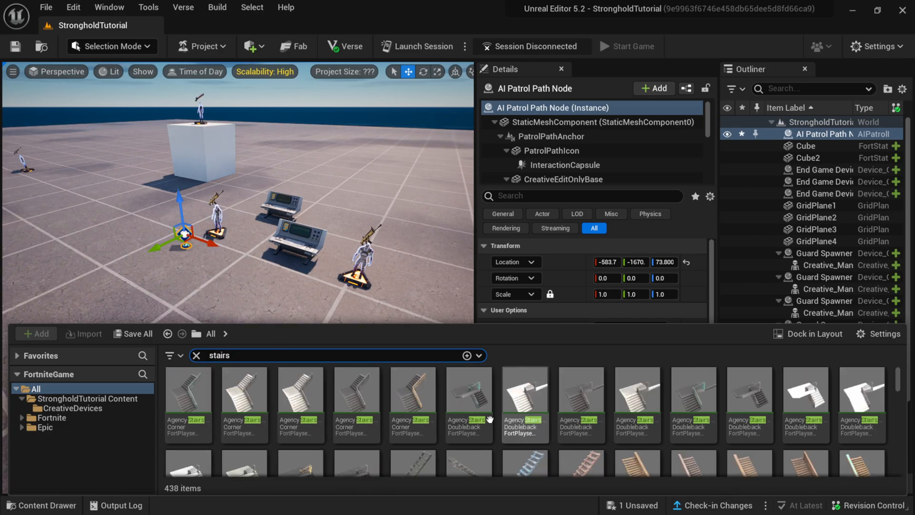
drag(474, 396, 346, 236)
click(423, 71)
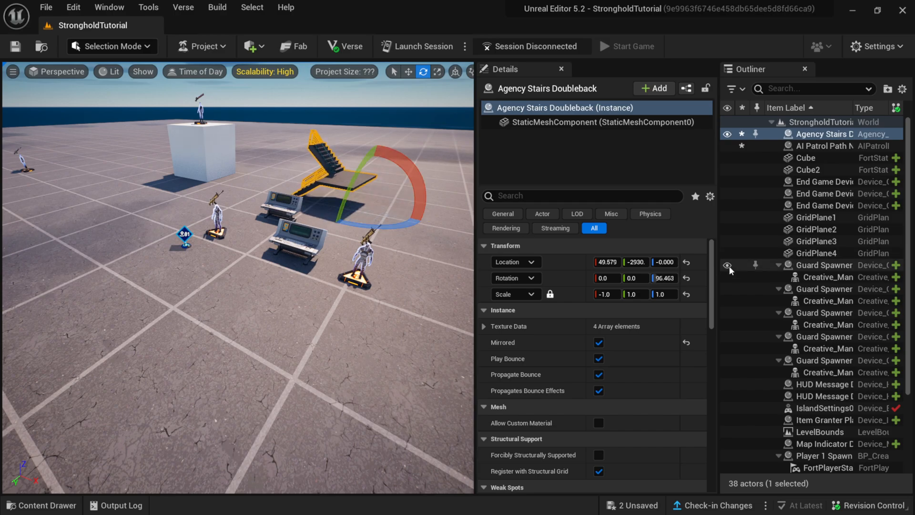
click(660, 278)
text(90)
key(Return)
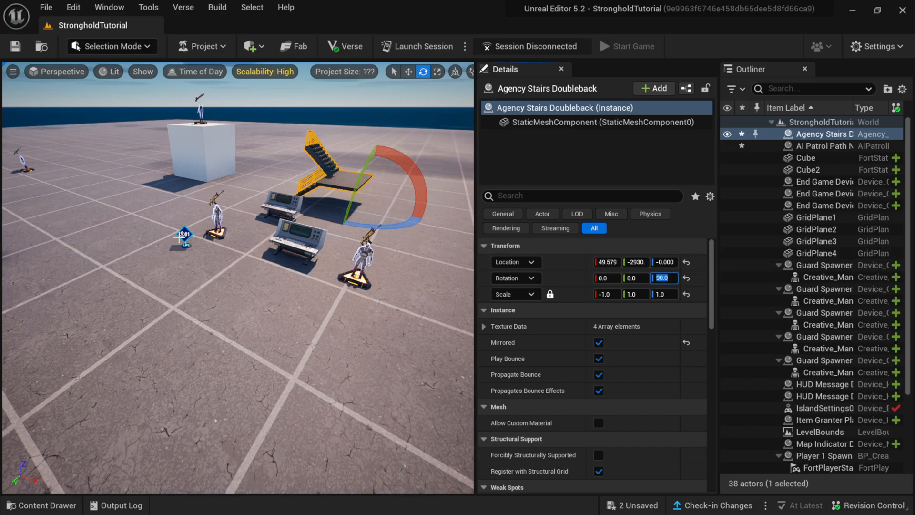
Move the patrol path node back beside the far console and bring the doubleback stairs forward between the two guard spawners.
click(182, 235)
click(408, 72)
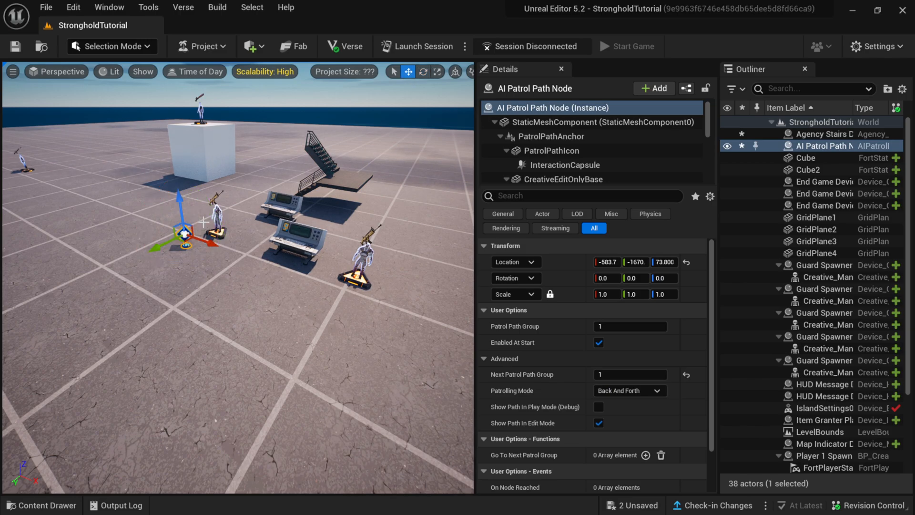
drag(156, 252, 258, 201)
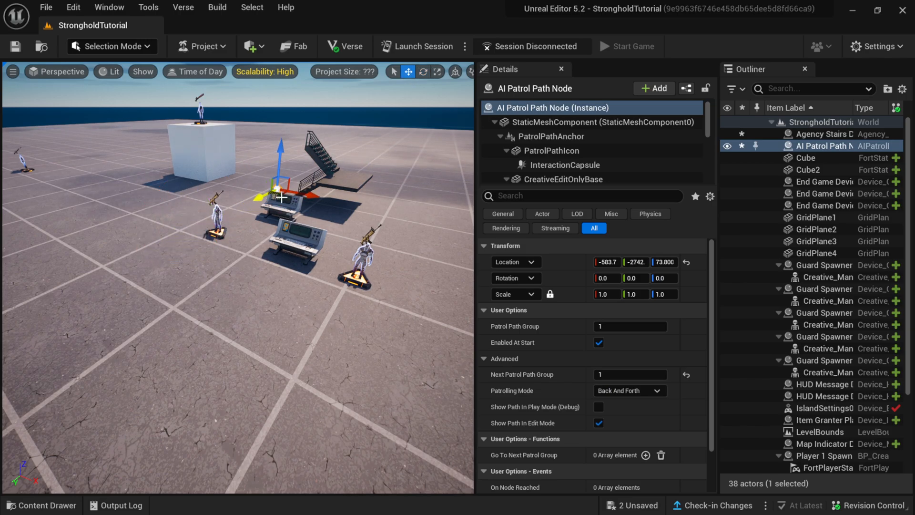
alt+drag(341, 236, 372, 259)
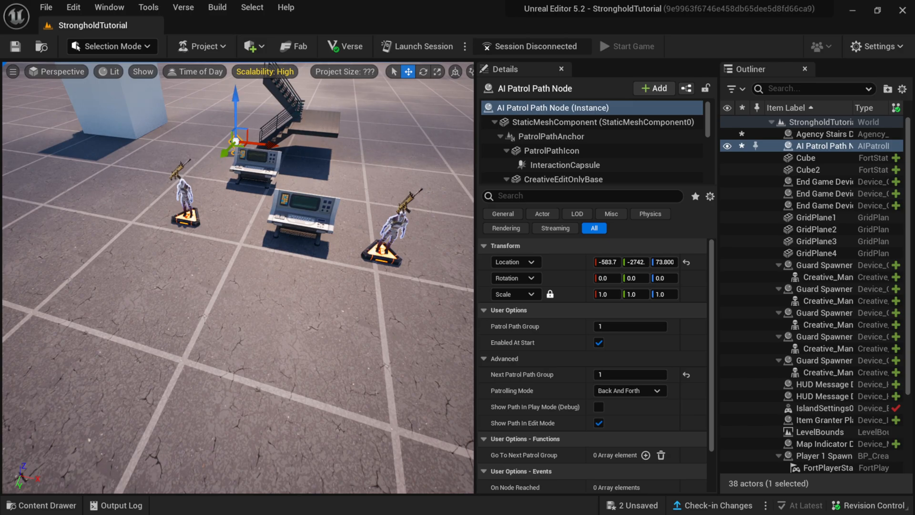
click(316, 125)
drag(328, 164, 312, 334)
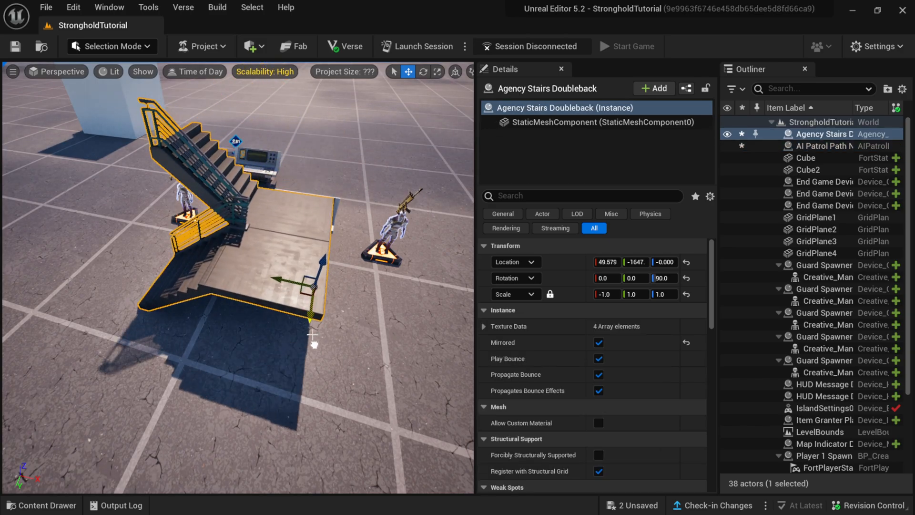
Move the patrol path node to the foot of the stairs and position the nearby guard spawner beside it.
click(237, 143)
drag(239, 145, 122, 270)
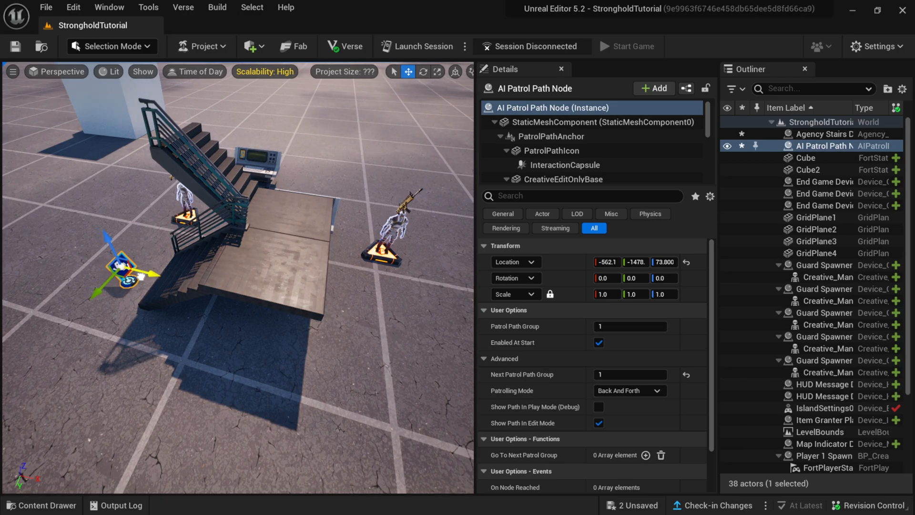
alt+drag(138, 320, 141, 288)
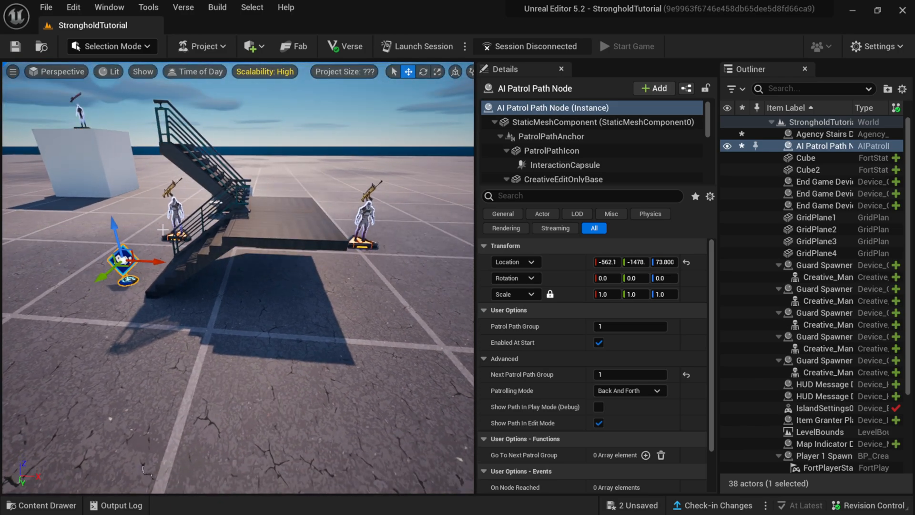
click(172, 237)
drag(170, 250, 105, 274)
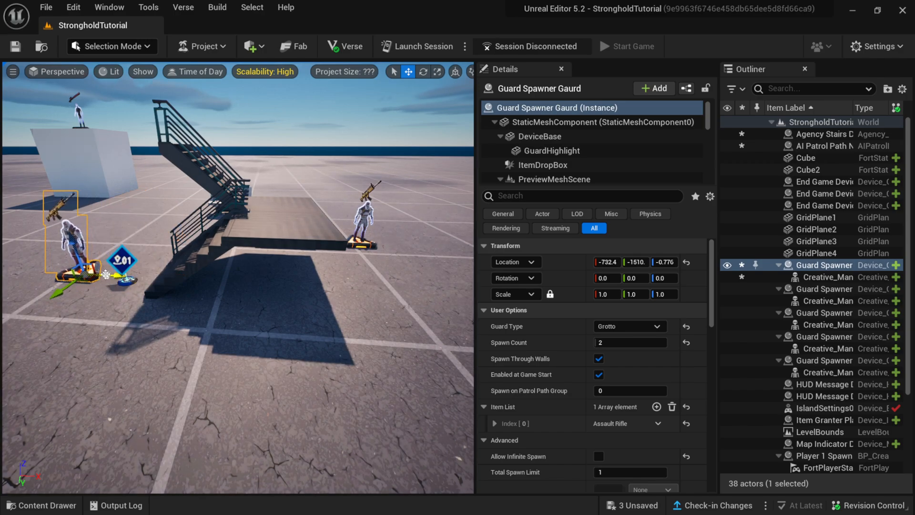
Duplicate the patrol path node and place the copy on the stair landing, at a height of about 281.
click(122, 262)
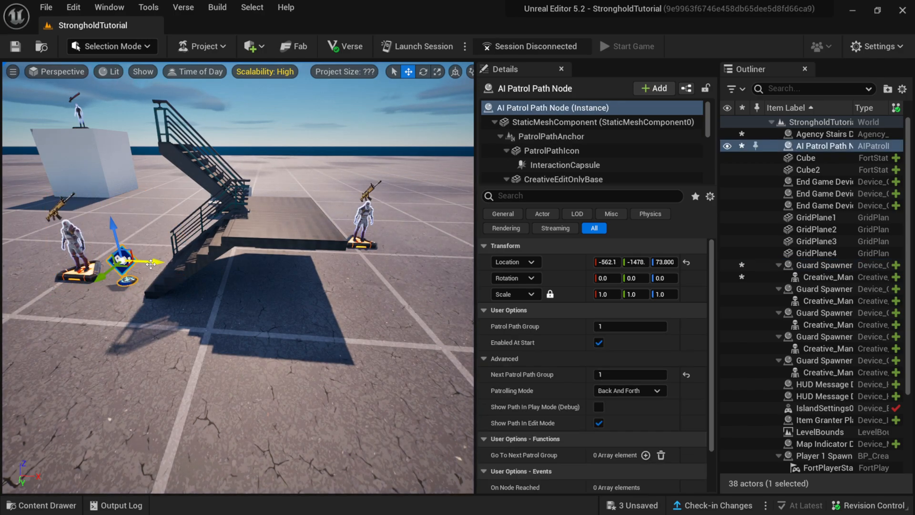
alt+drag(157, 262, 203, 261)
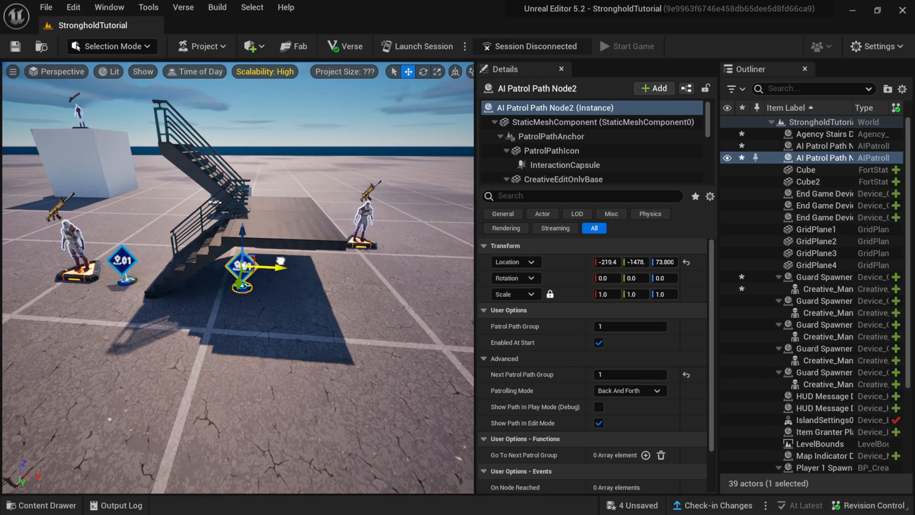
click(275, 168)
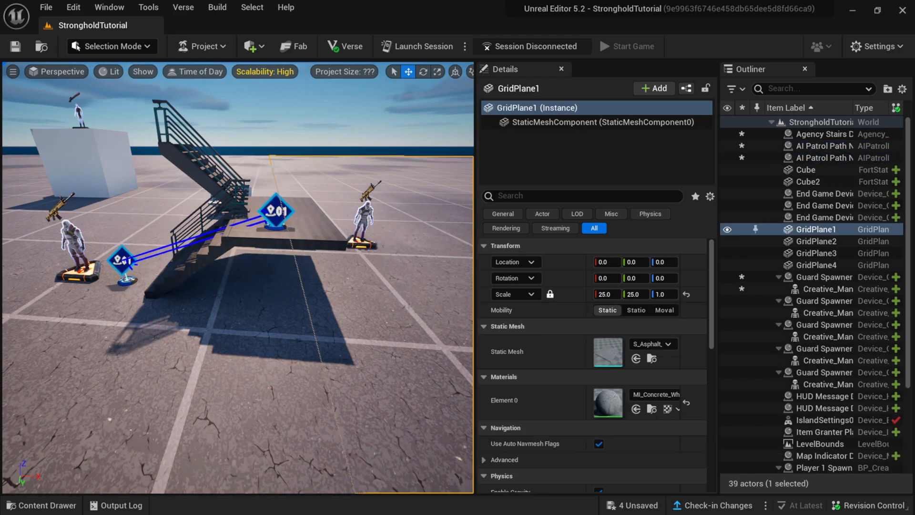
click(269, 212)
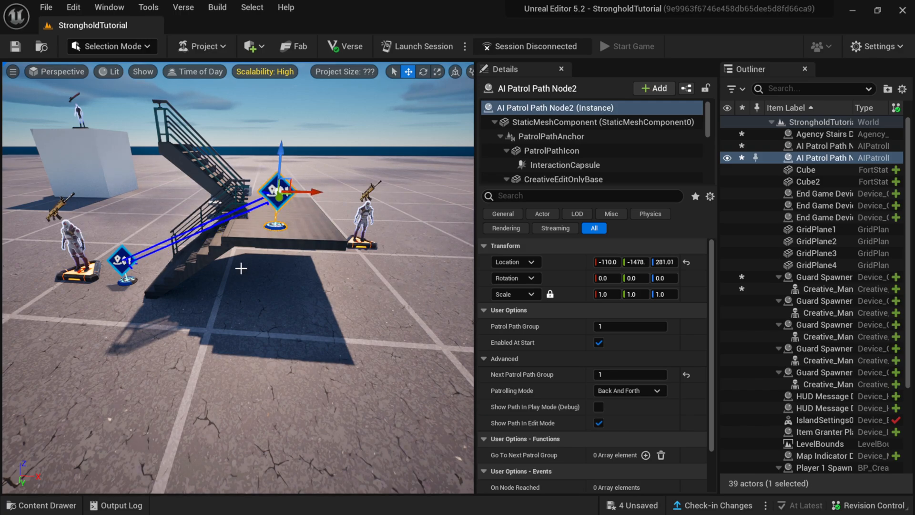
Duplicate the landing node to the landing's other side, and duplicate that node to the top of the stairs.
right_drag(240, 268, 180, 235)
alt+drag(153, 241, 284, 224)
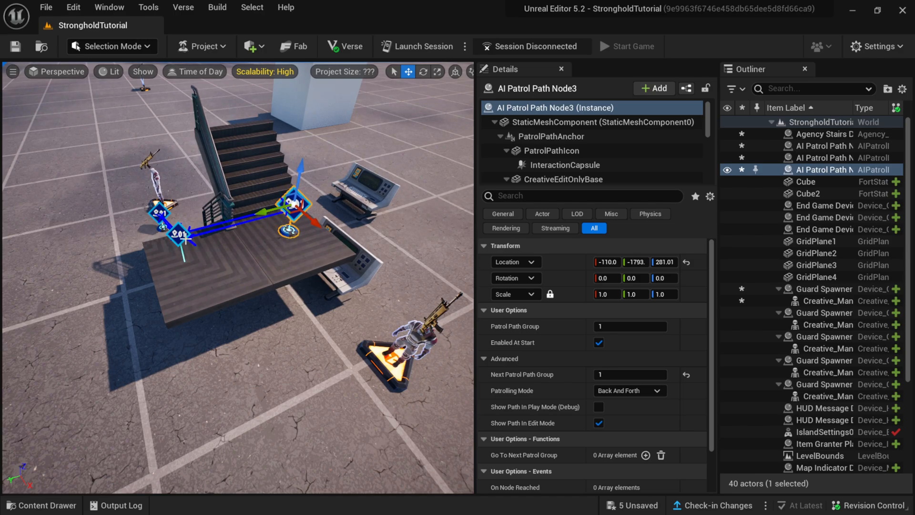
right_drag(255, 268, 288, 201)
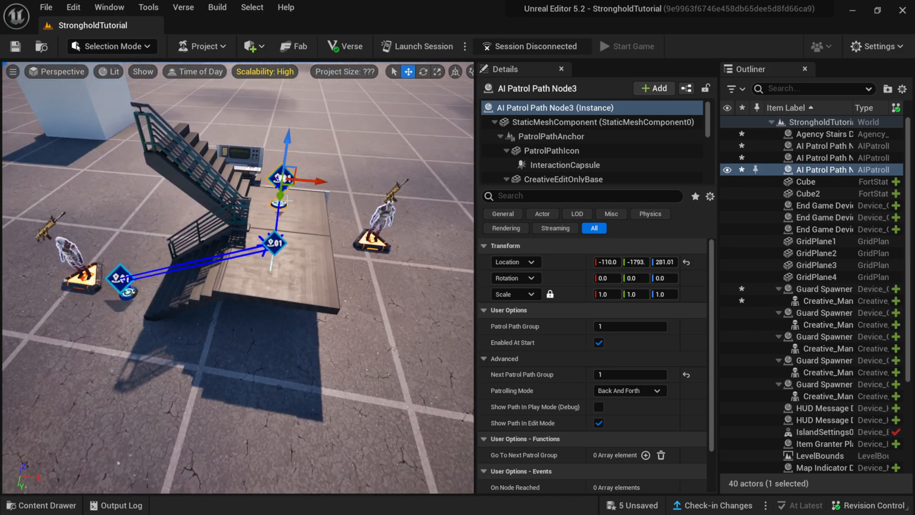
alt+drag(318, 182, 261, 180)
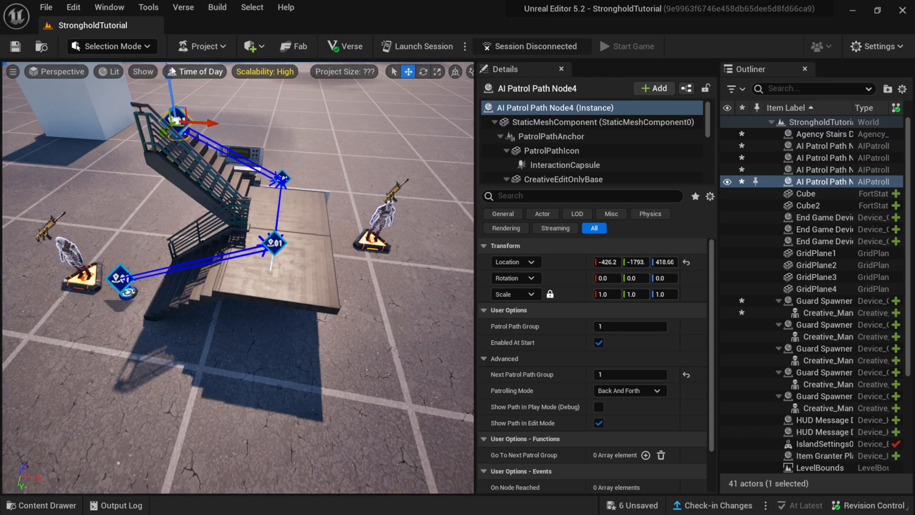
right_drag(214, 120, 243, 128)
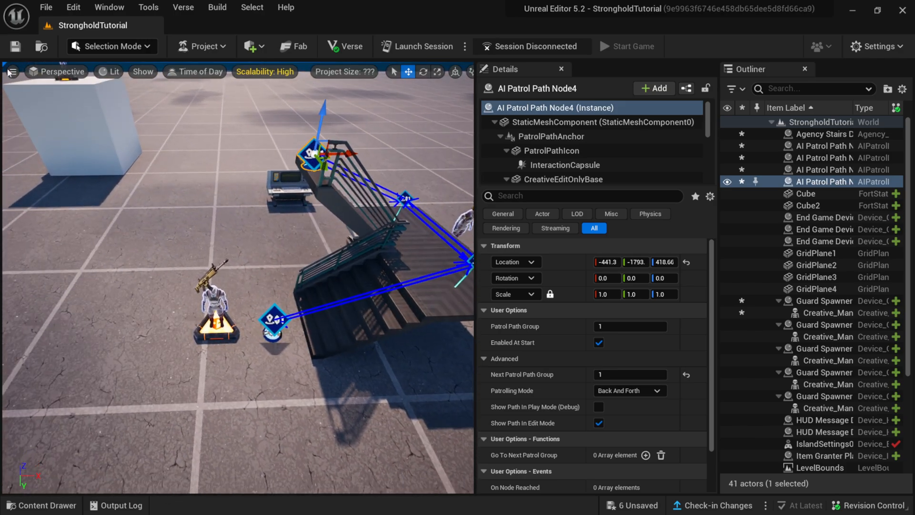
Add a cube shape to the level, raise it above the ground, and set its scale to 3 on all axes.
click(251, 46)
mouse_move(286, 119)
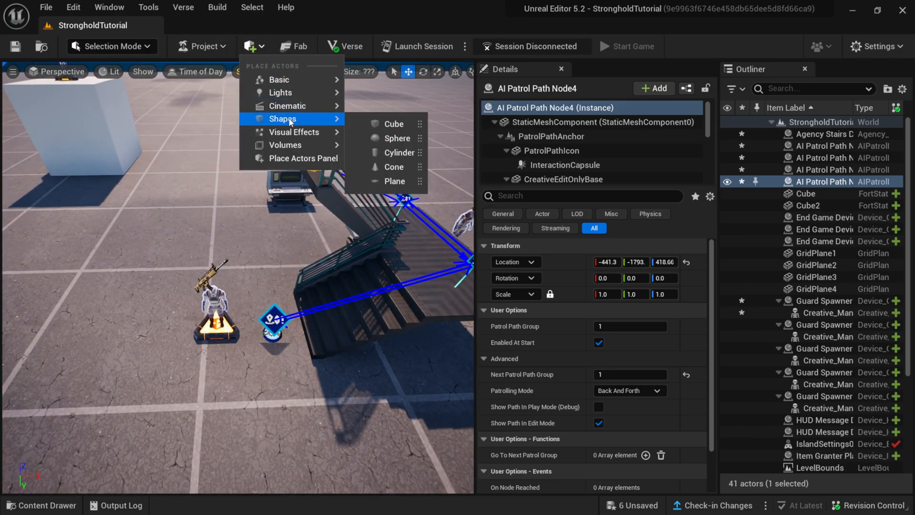
click(388, 128)
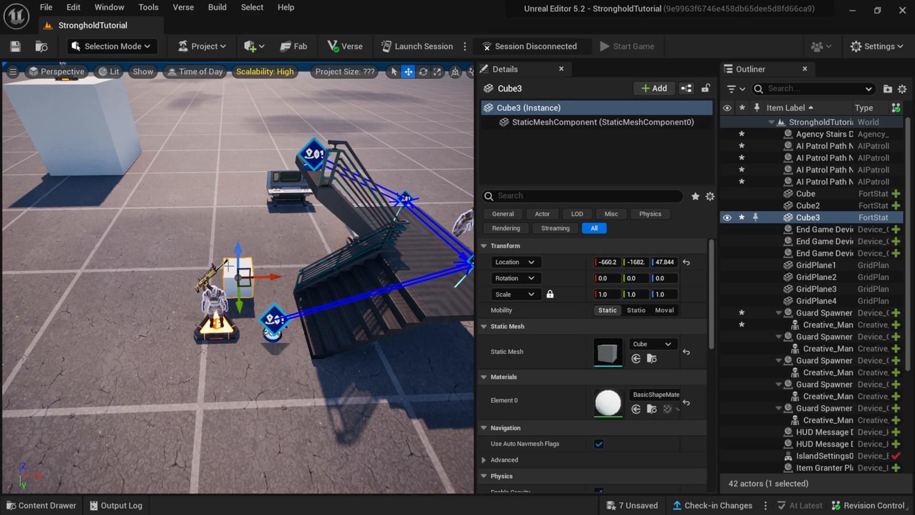
drag(237, 259, 237, 187)
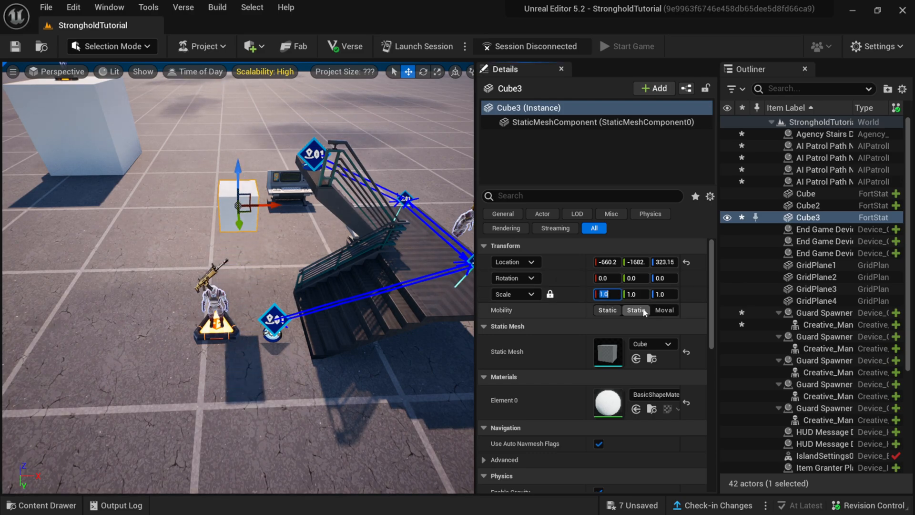
click(663, 310)
text(3)
key(Return)
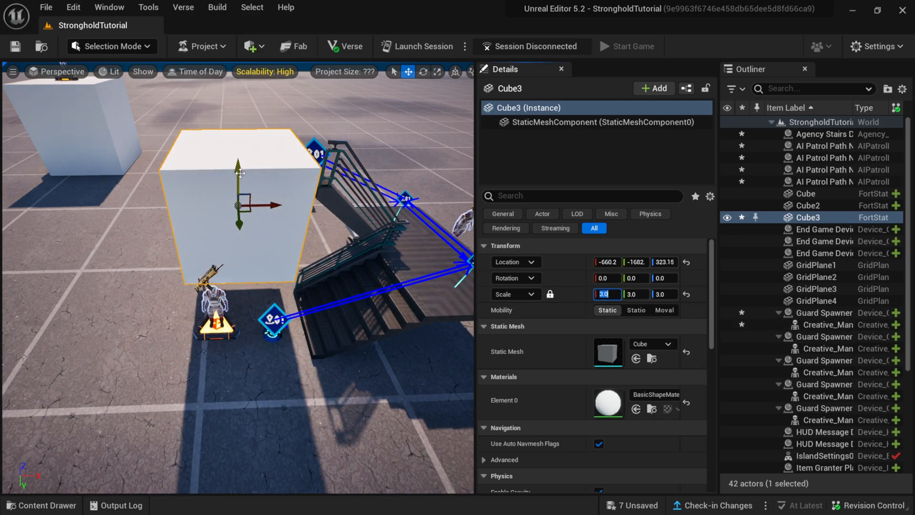
Reshape the cube into a flat platform adjoining the top of the stairs, scaled to about 6.3 × 3.1 × 0.8.
drag(242, 175, 246, 196)
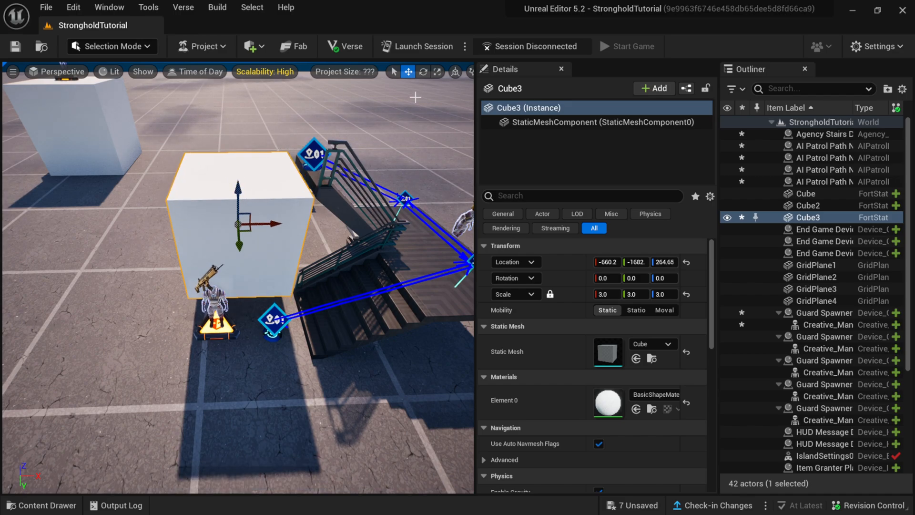
click(438, 73)
right_drag(362, 157, 277, 167)
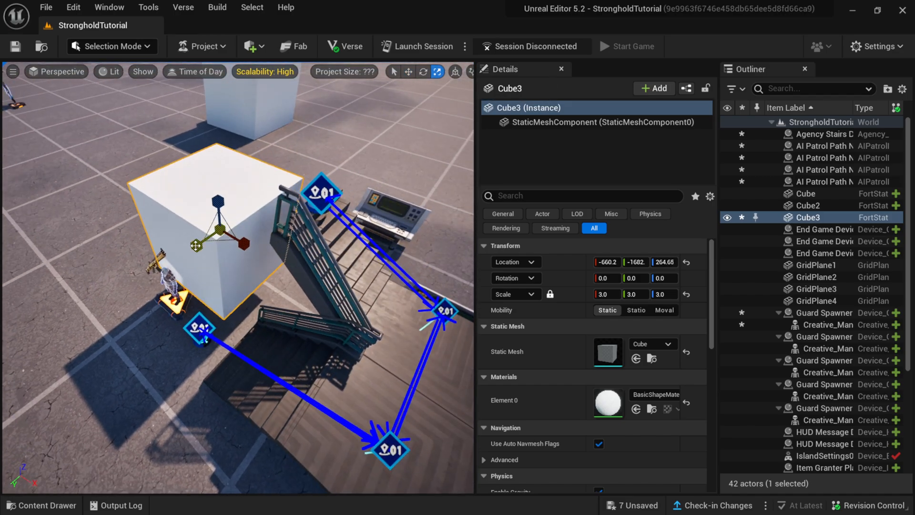
drag(196, 245, 201, 242)
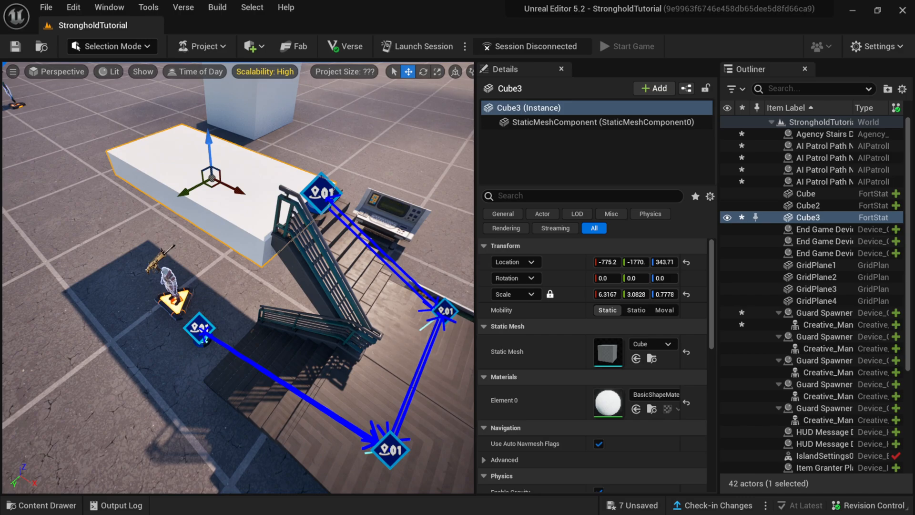
Duplicate the stair-top patrol node three times and distribute the copies around the raised platform to extend the patrol path.
click(322, 193)
alt+drag(345, 204, 195, 146)
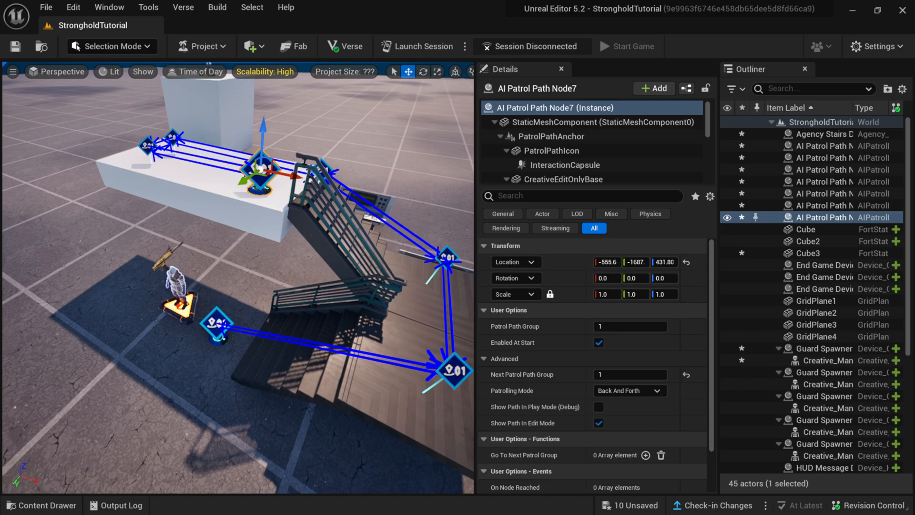
right_drag(238, 238, 209, 241)
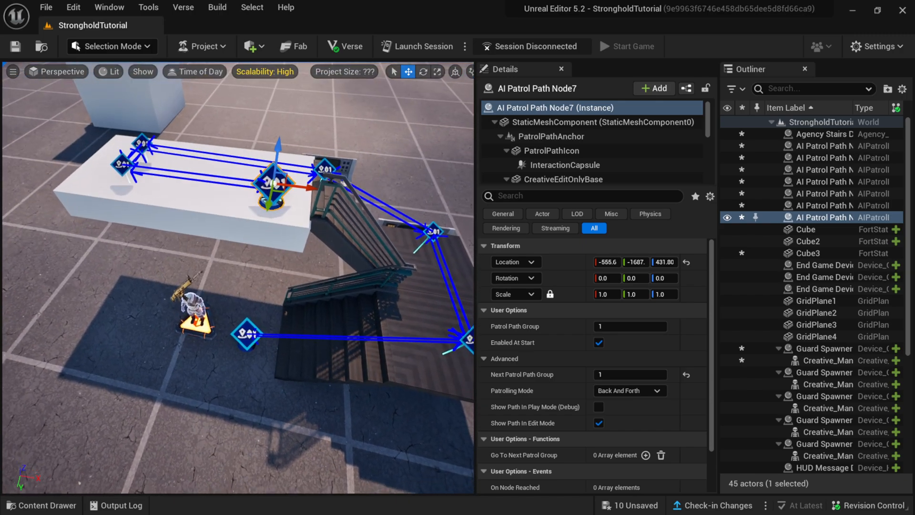
right_drag(243, 283, 267, 303)
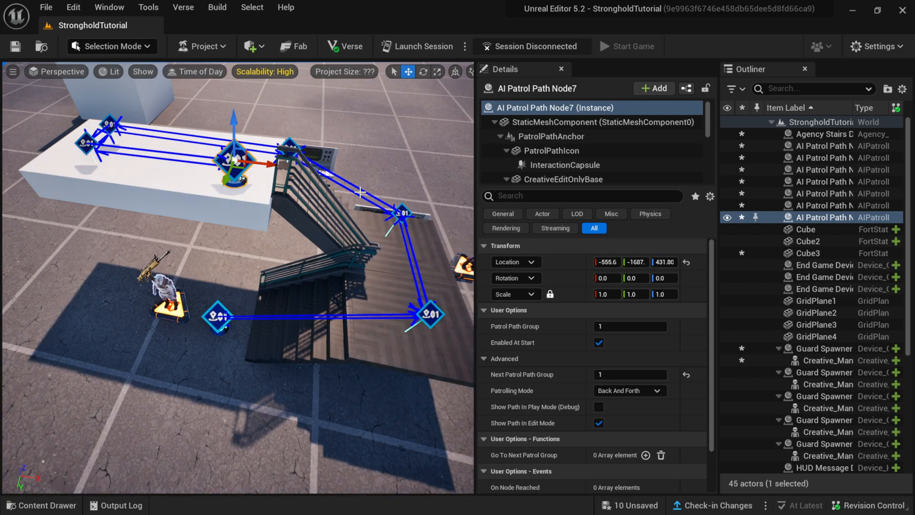
right_drag(189, 320, 283, 327)
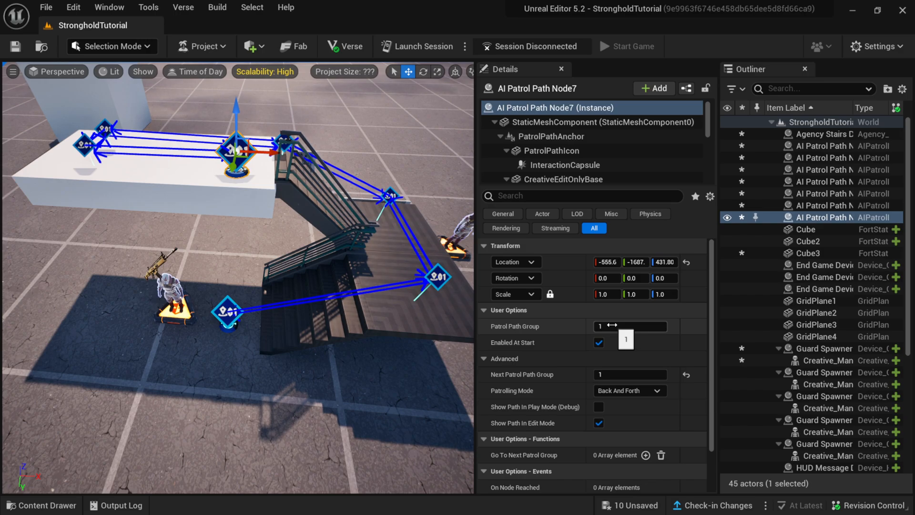
Set Spawn on Patrol Path Group to 1 for the guard spawner at the foot of the stairs.
click(170, 289)
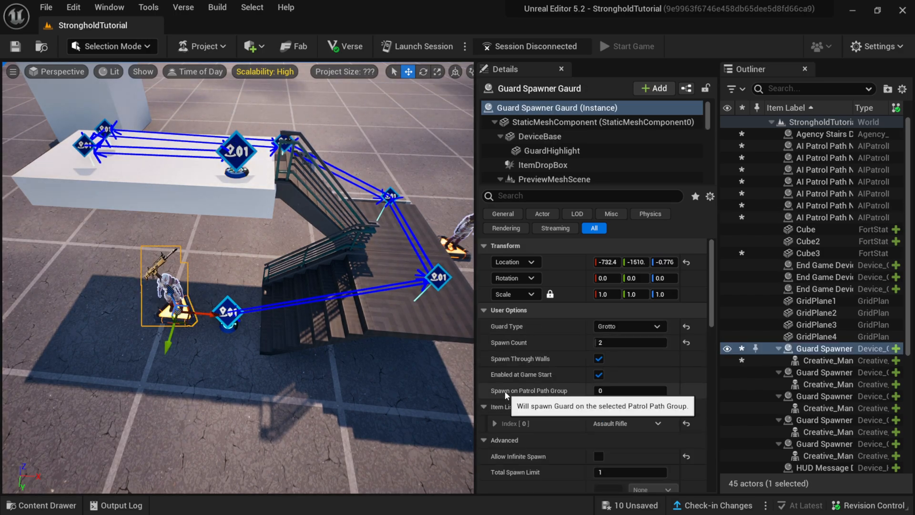
click(604, 389)
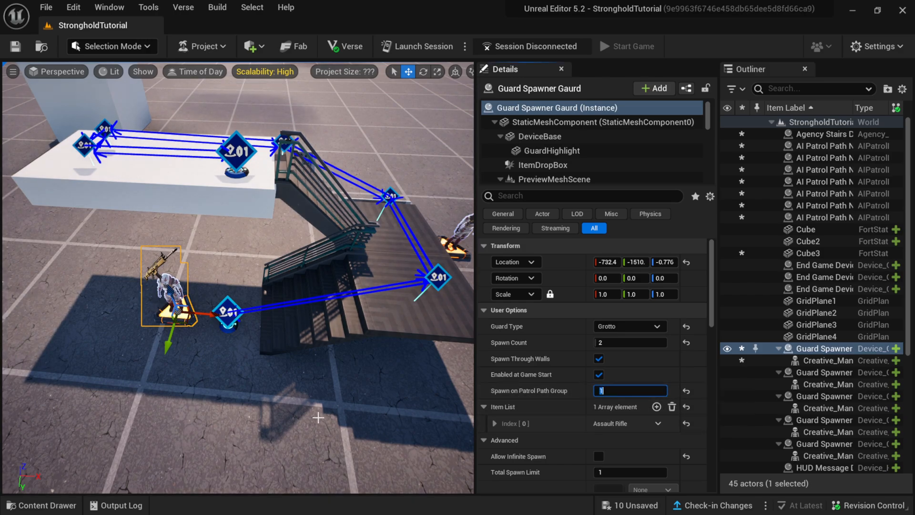
right_drag(319, 415, 314, 348)
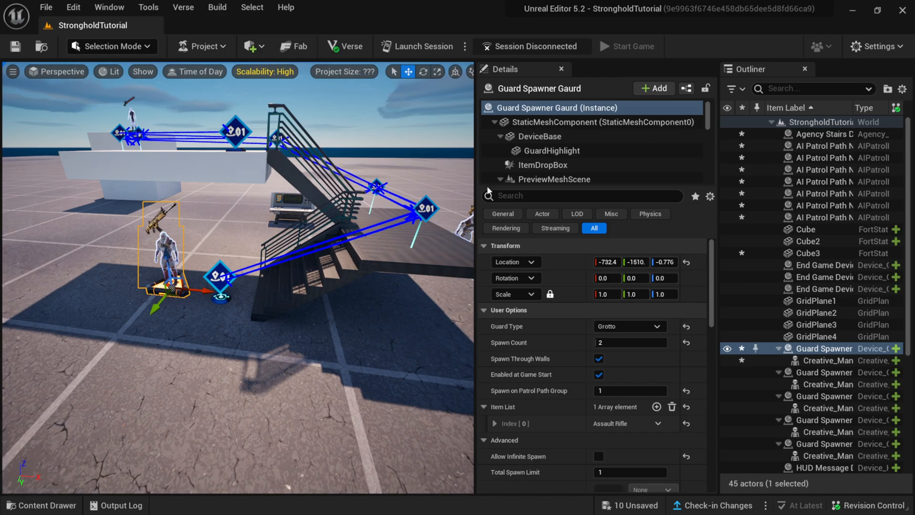
Widen the viewport and save all modified project content.
drag(476, 181, 519, 146)
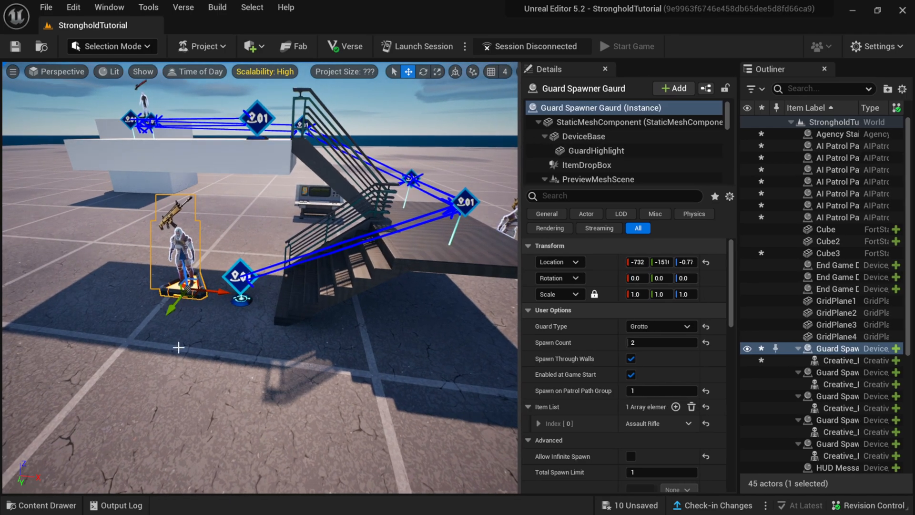
click(42, 505)
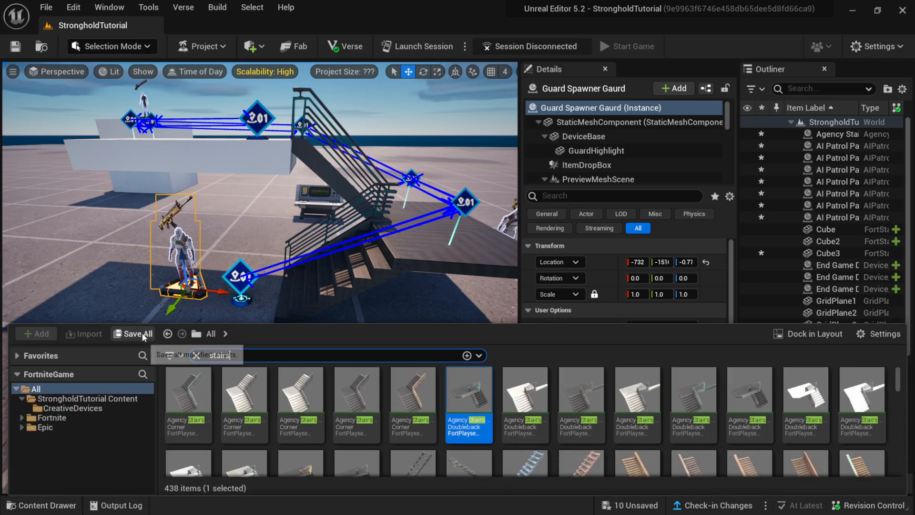
click(136, 334)
click(540, 398)
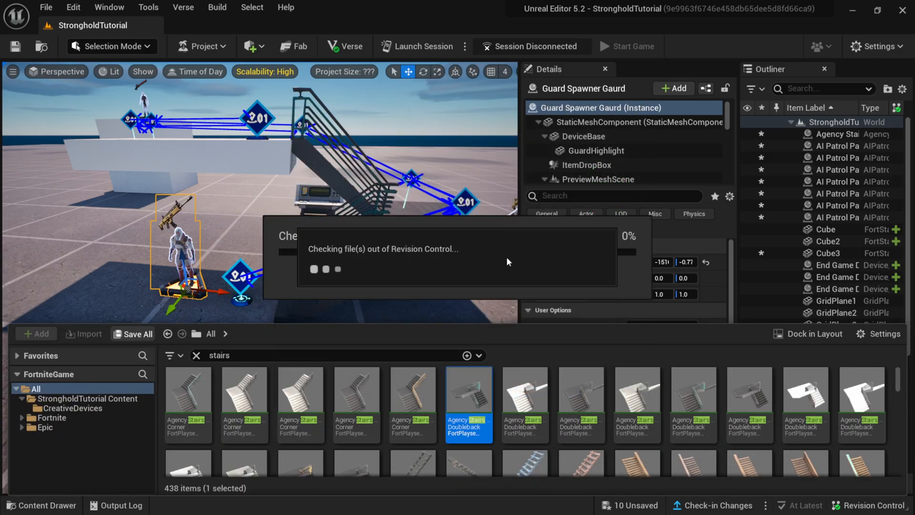